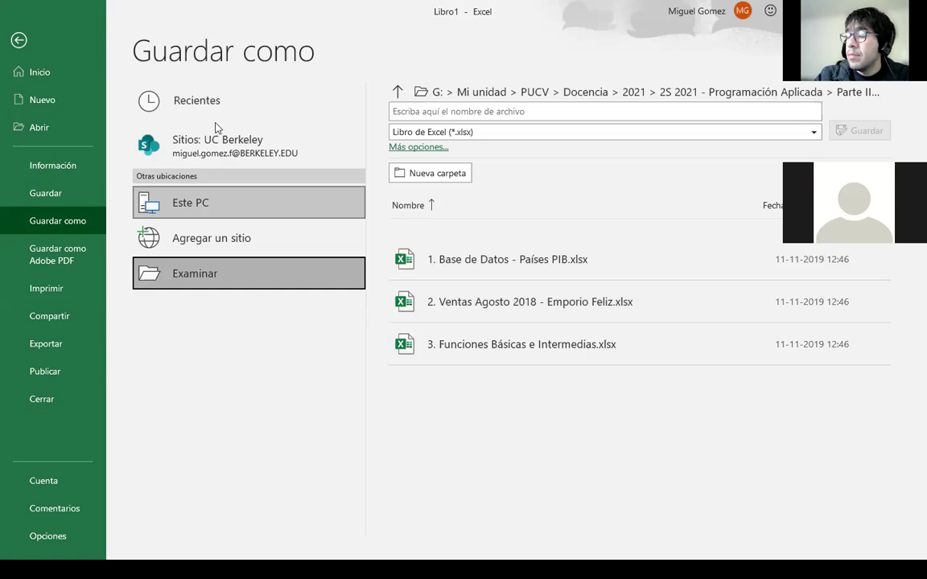
Examine the file types available for saving the workbook, and return to the empty sheet without saving.
click(215, 282)
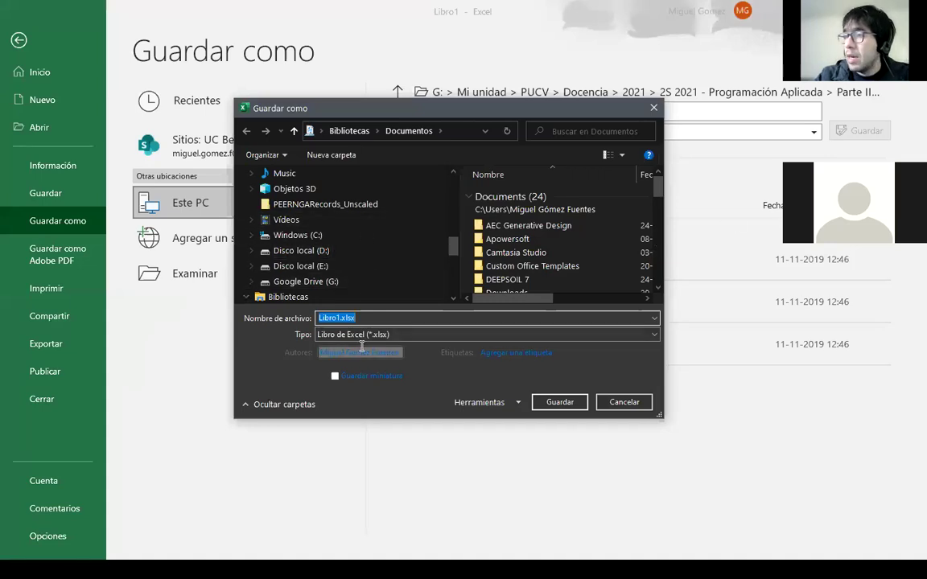
click(338, 335)
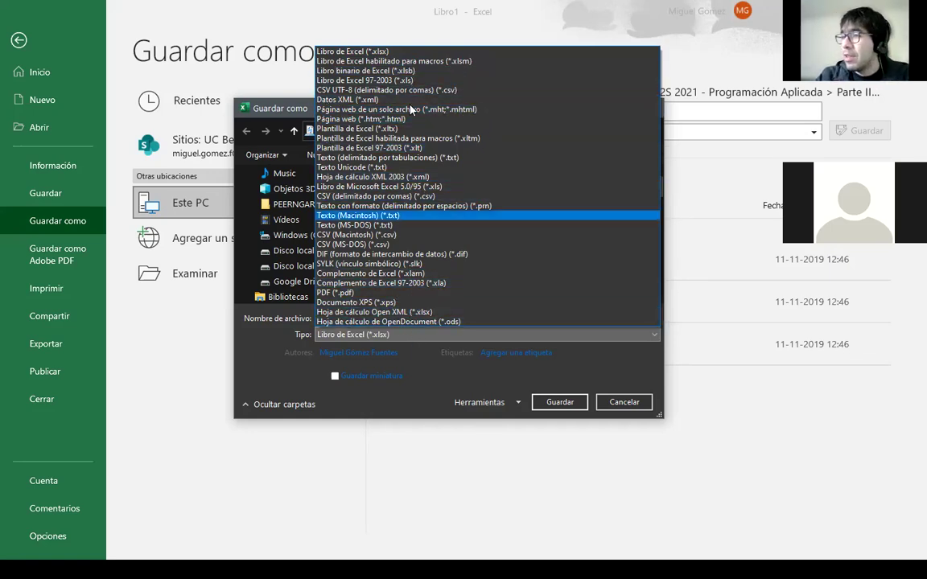
click(631, 376)
click(625, 402)
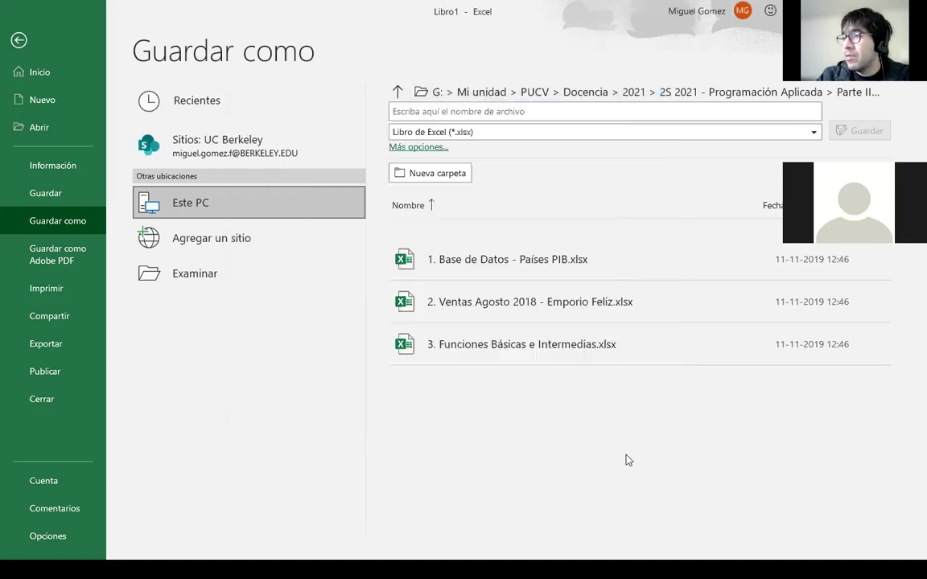
click(8, 30)
click(149, 235)
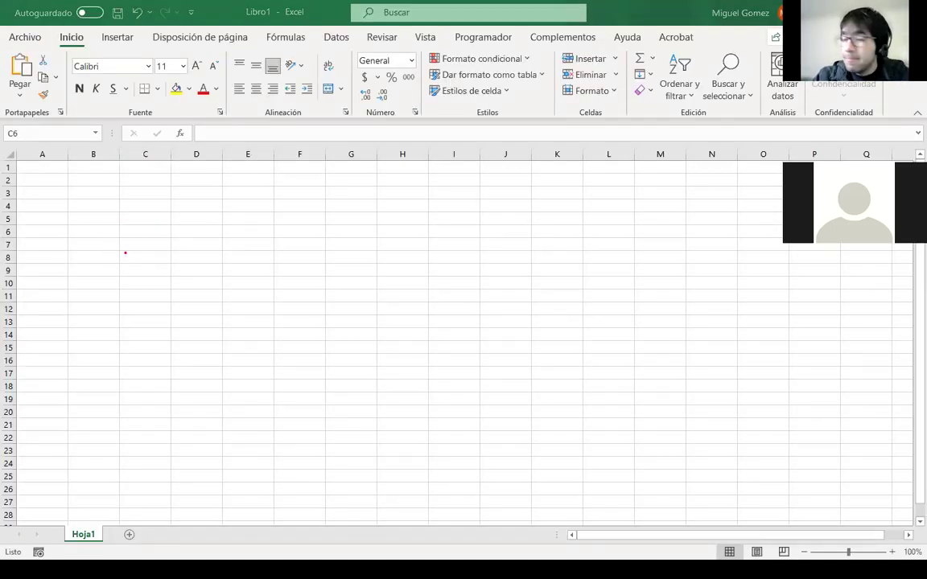
Switch to the presentation and circle "Números" on the slide about the use and characteristics of cells.
key(alt+Tab)
key(Right)
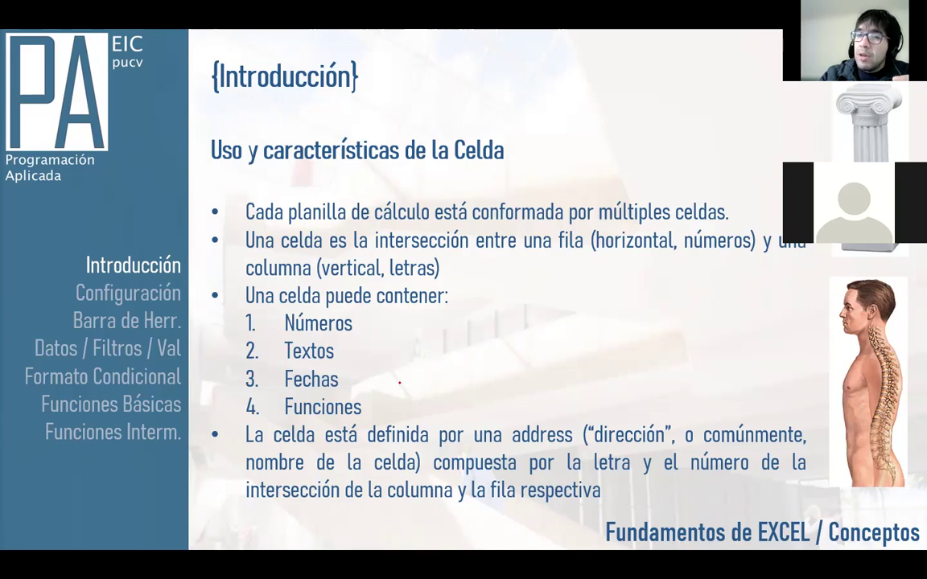
drag(293, 309, 332, 338)
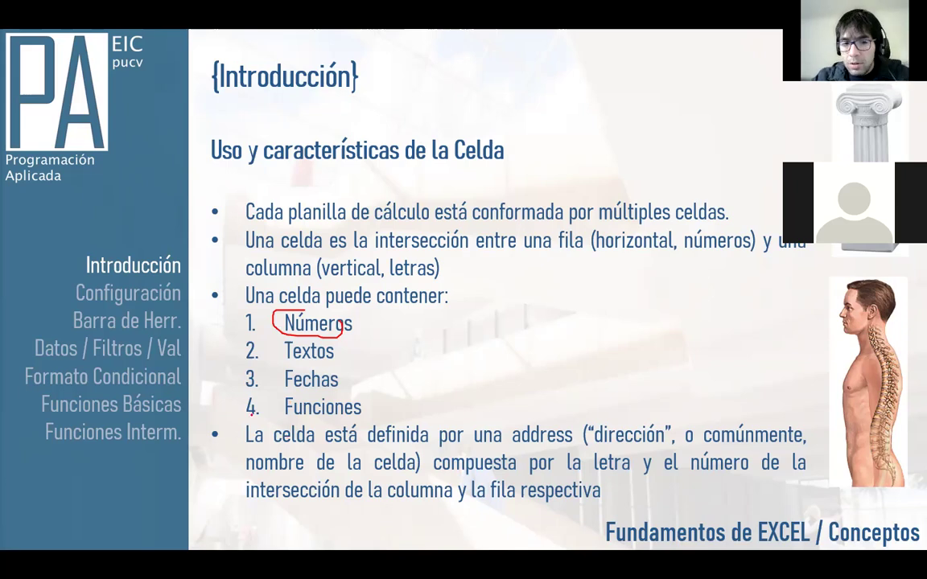
Switch back to Excel and enter the number 123 in cell B2.
key(alt+Tab)
click(106, 181)
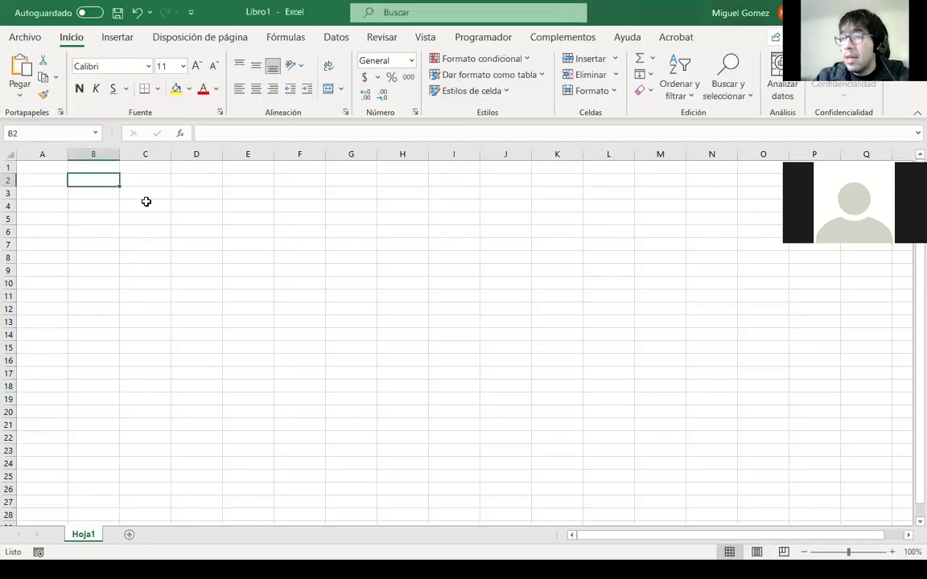
text(123)
key(Return)
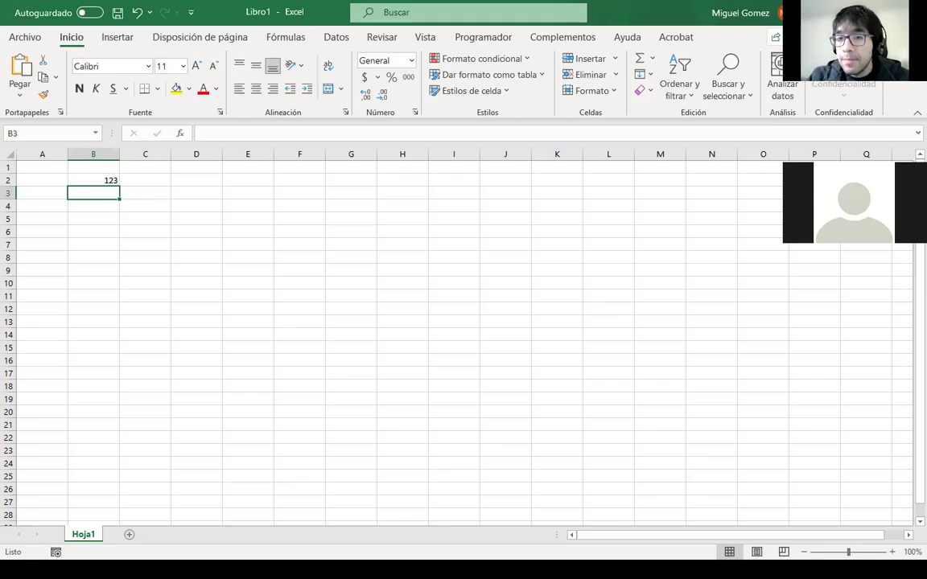
Enter the date 16/11/2021 in cell B3, below the number.
click(258, 215)
click(94, 192)
text(16)
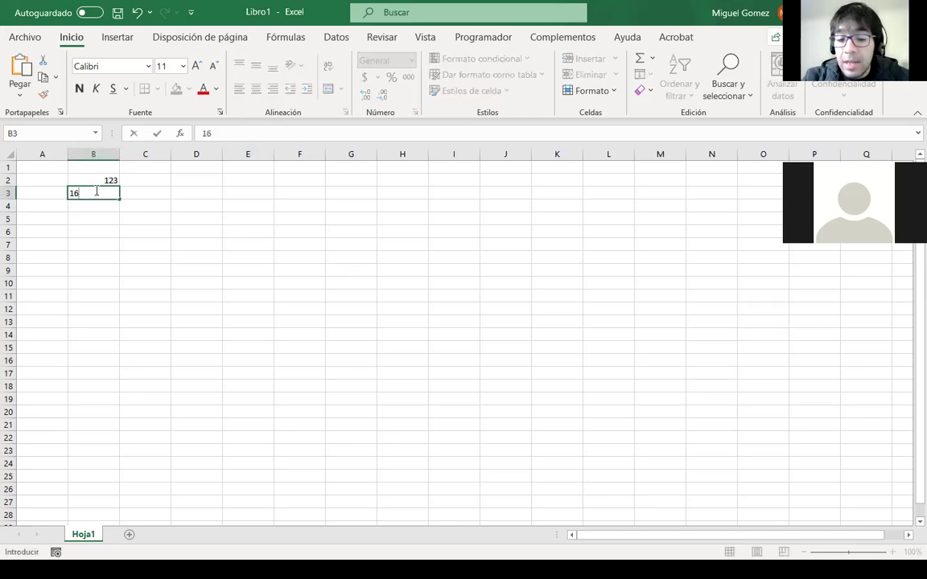
text(/11/29)
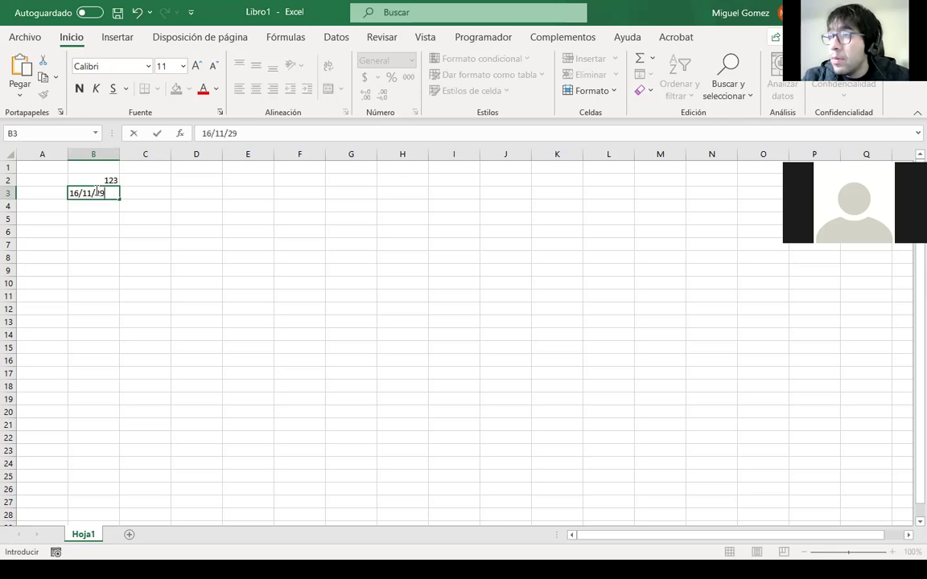
key(BackSpace)
text(021)
key(Return)
click(97, 192)
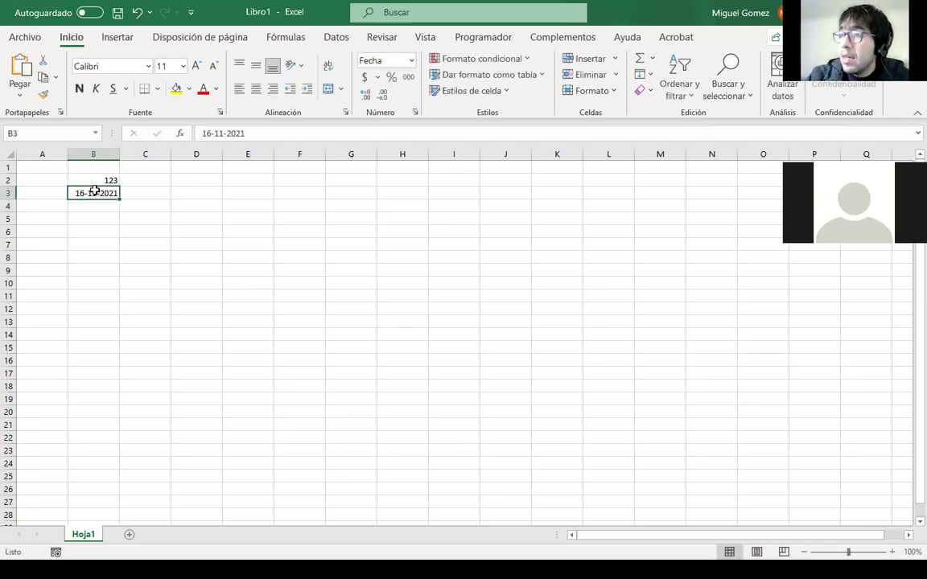
Compare the number format assigned to the date in cell B3 with that of empty cell H7.
click(196, 271)
click(96, 193)
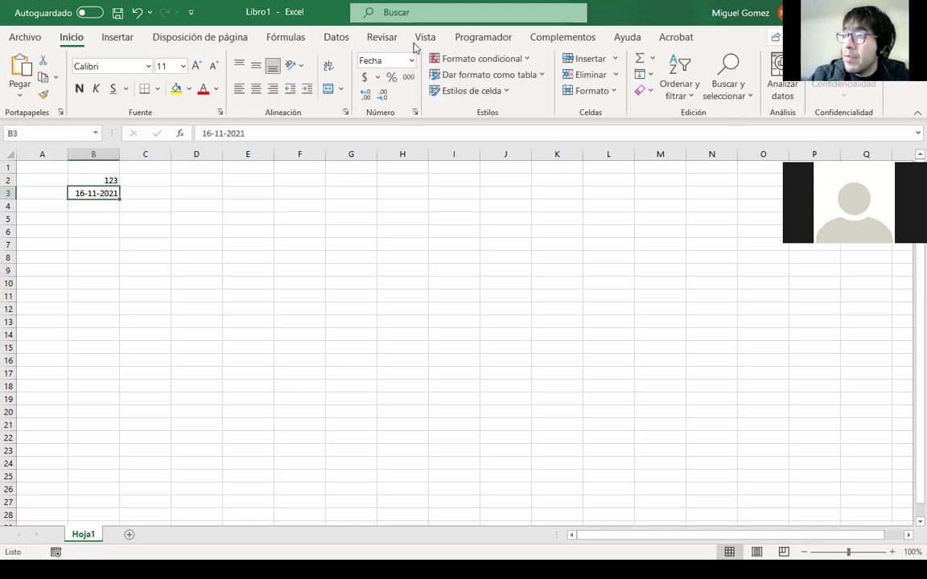
click(387, 60)
click(401, 244)
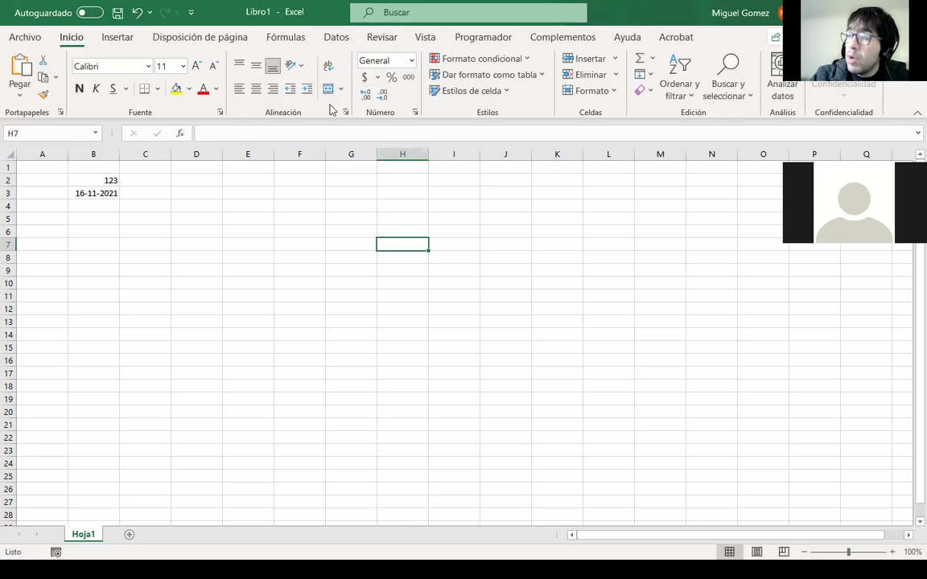
click(393, 59)
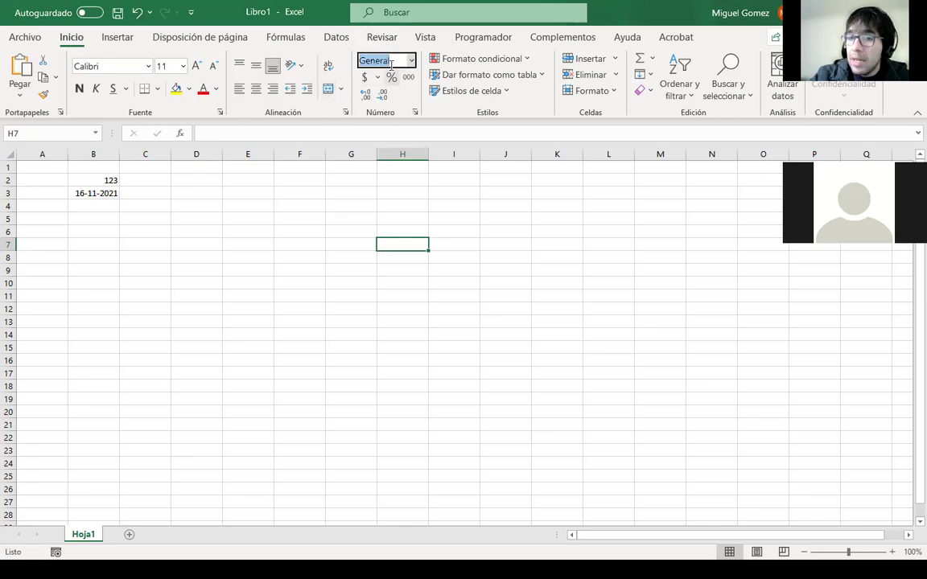
click(99, 194)
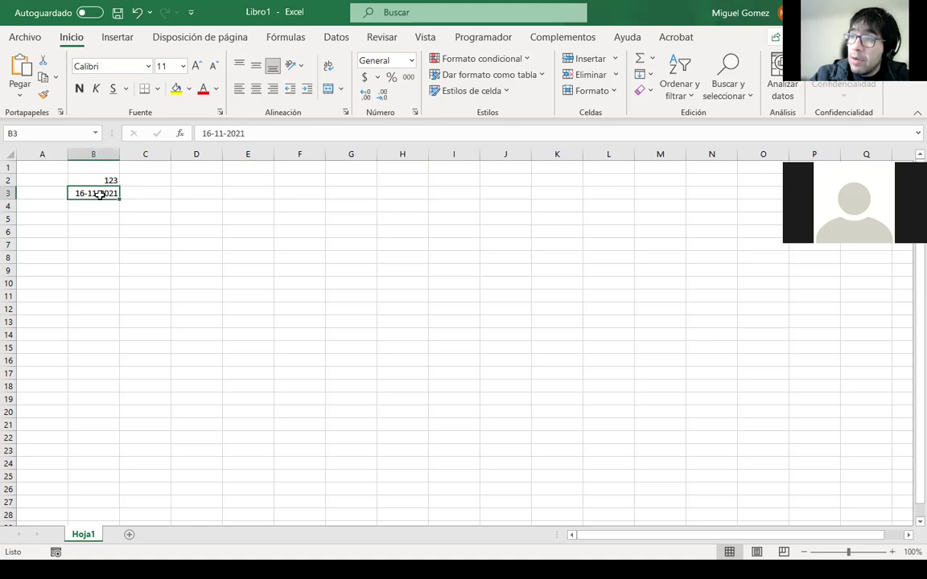
click(395, 61)
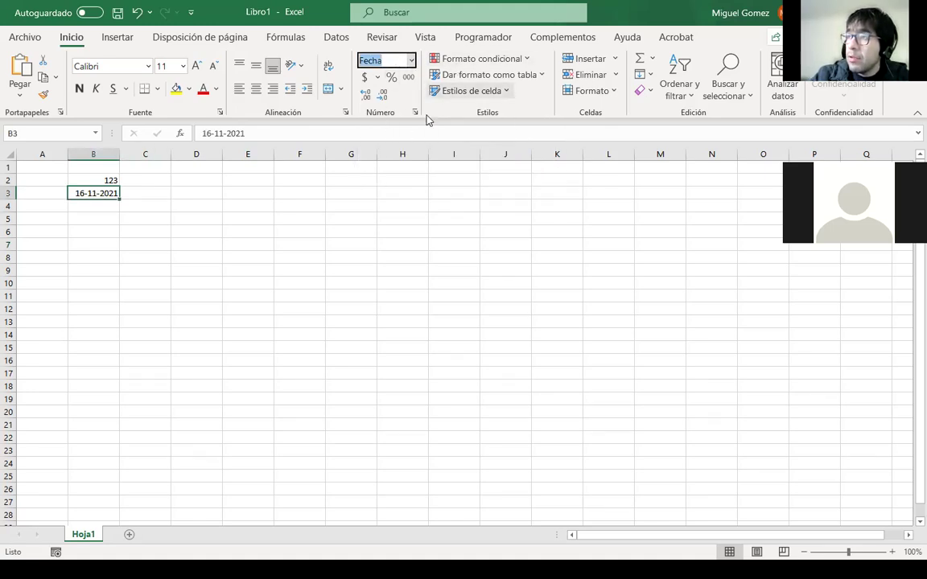
Examine the date format types offered for cell B3 in the Format Cells dialog without applying any.
click(300, 232)
click(84, 193)
click(412, 60)
click(411, 60)
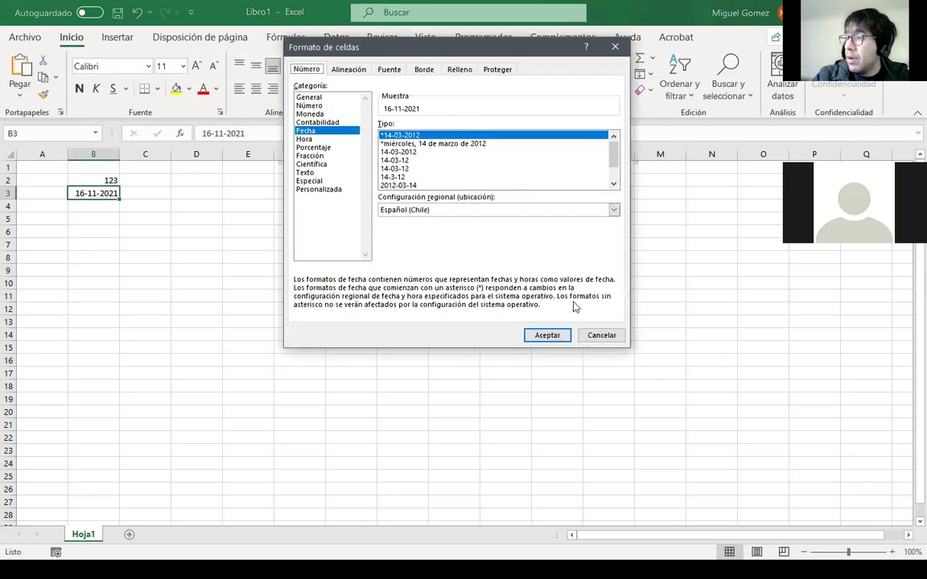
click(600, 335)
click(455, 293)
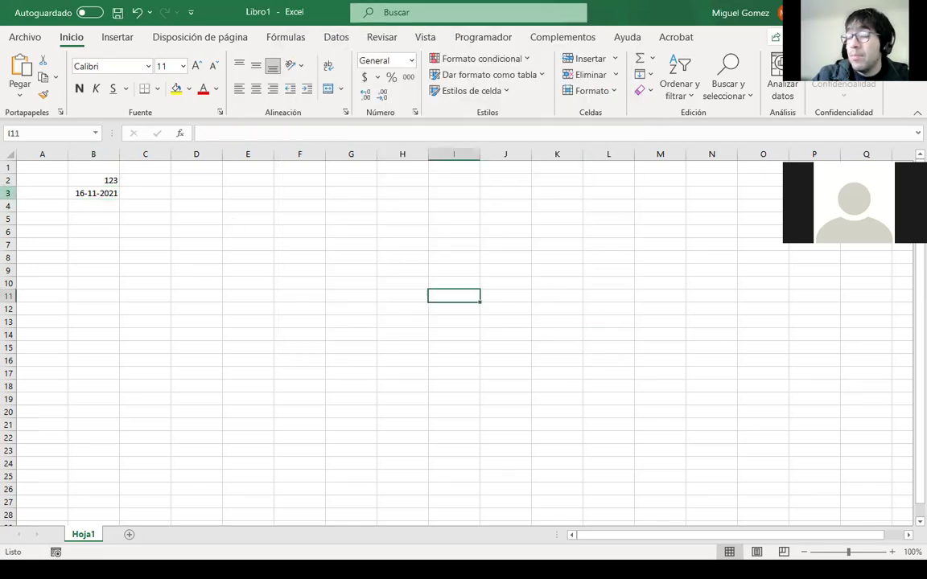
right_click(33, 232)
click(79, 326)
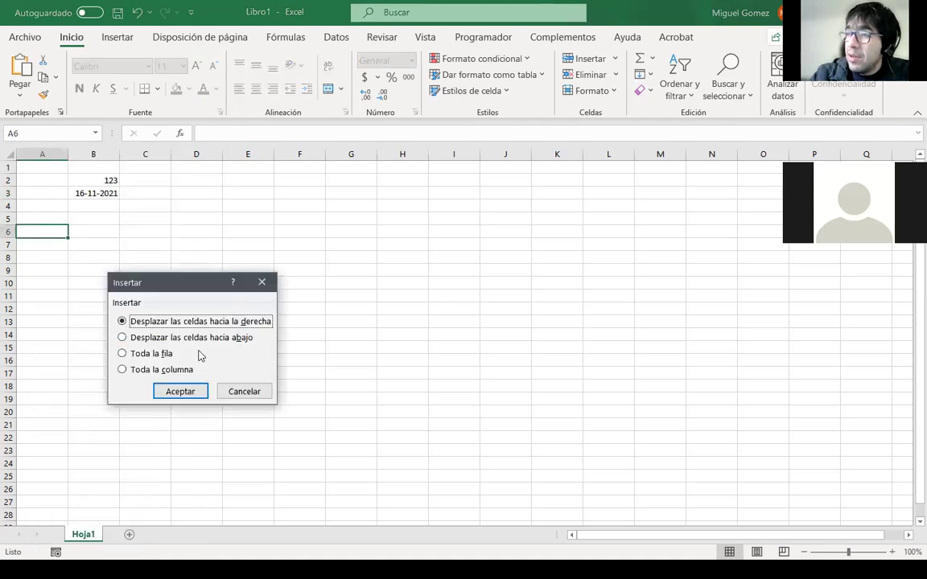
click(247, 394)
Widen column B to about double its default width.
click(100, 193)
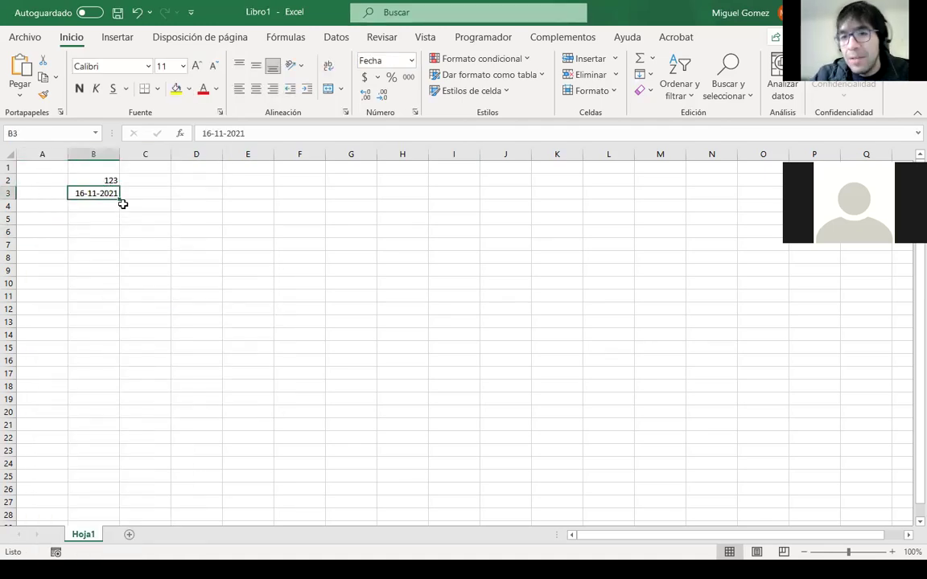
drag(120, 153, 177, 158)
click(120, 257)
click(145, 194)
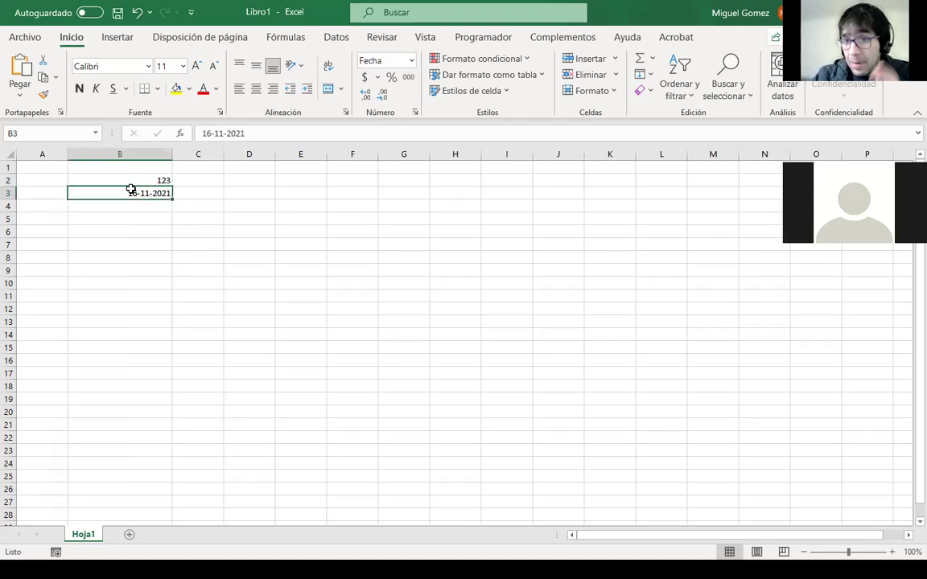
Apply the long date format (Fecha larga) to the date in cell B3.
click(412, 62)
click(412, 62)
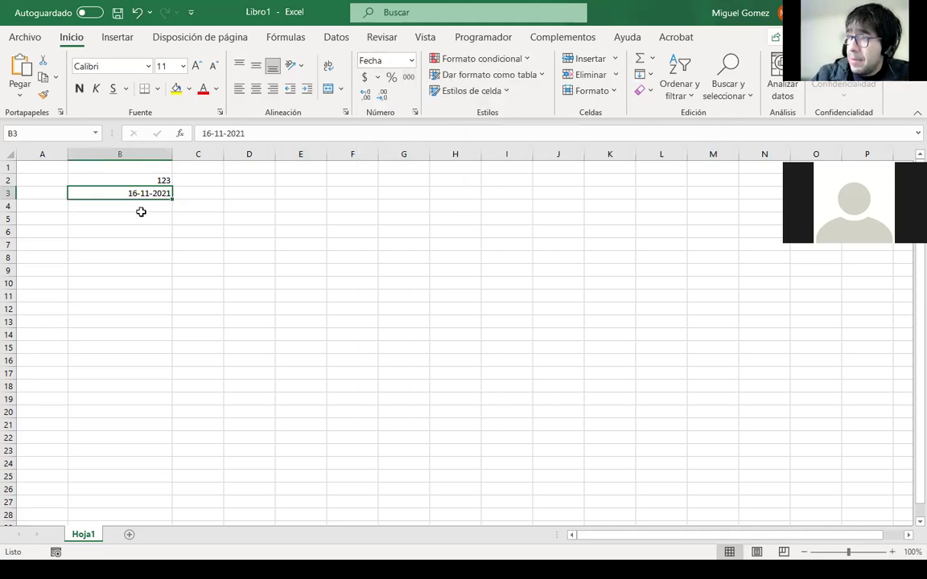
click(411, 62)
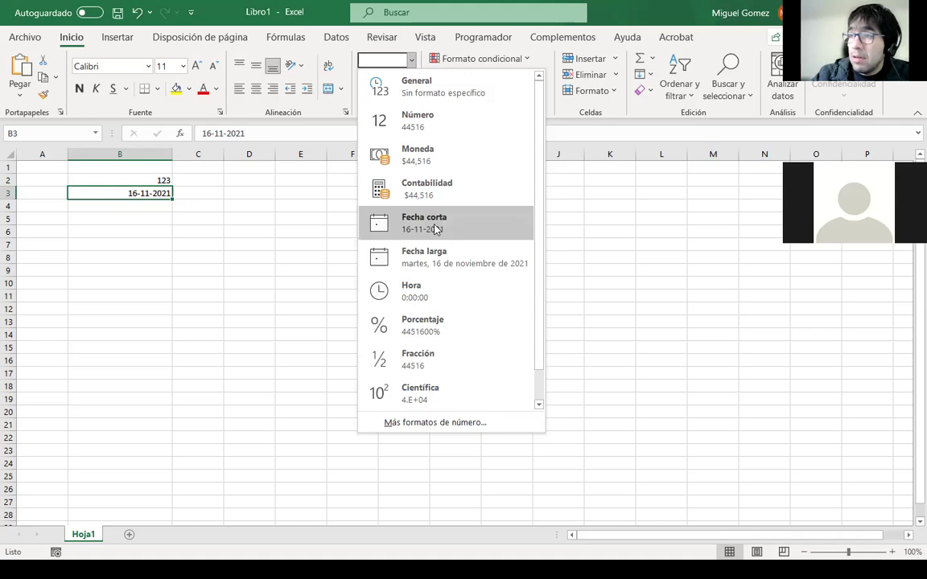
click(467, 264)
Fit column B to the long date and widen it further to a width of about 33.
double_click(173, 152)
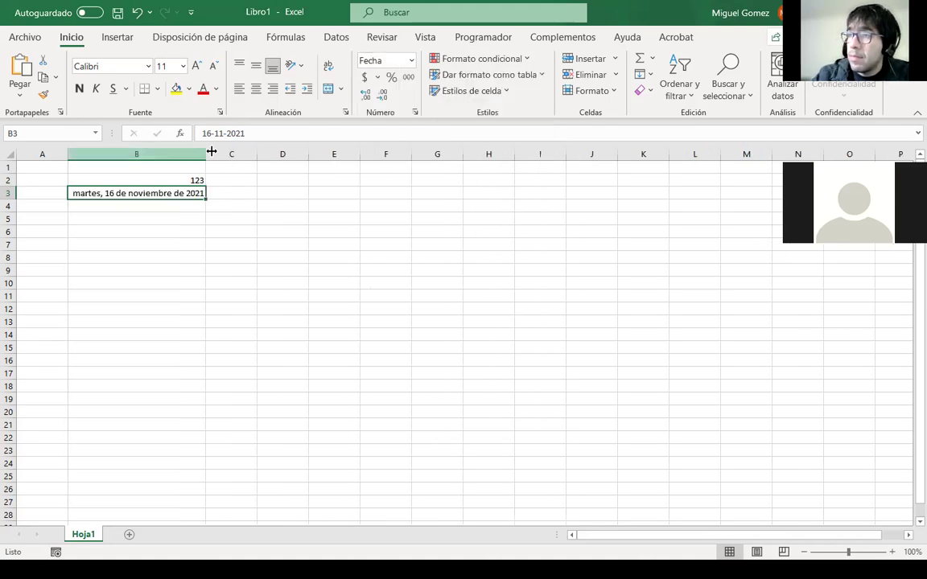
drag(207, 150, 225, 152)
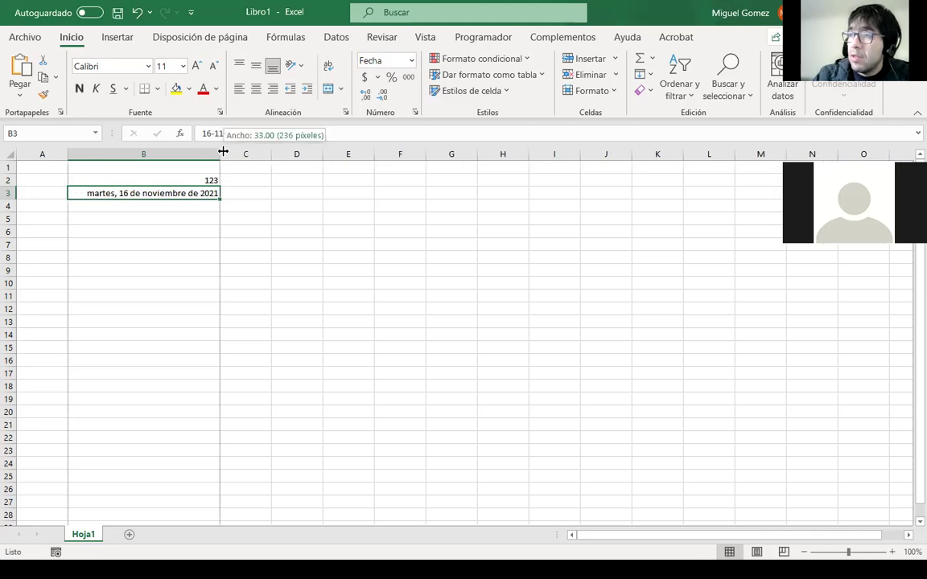
click(245, 181)
click(171, 196)
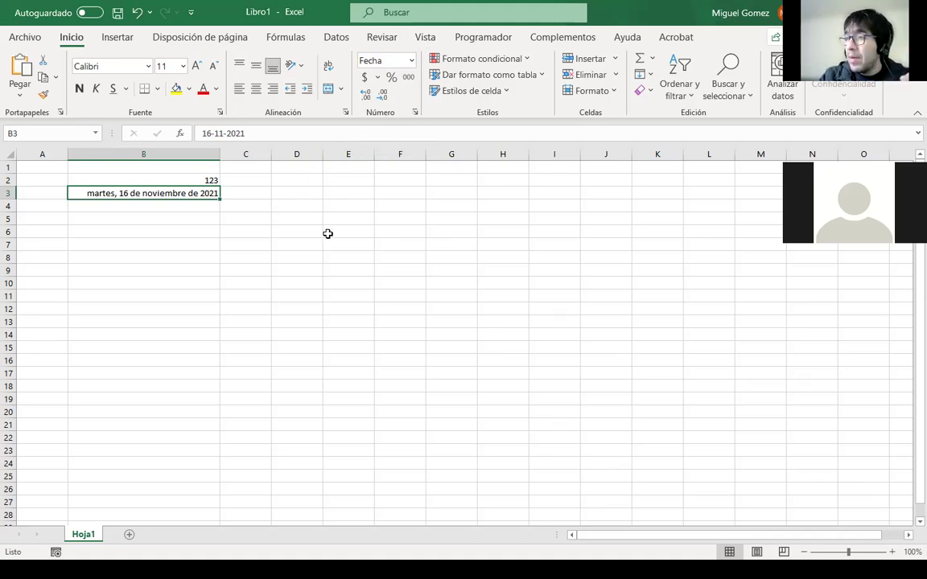
click(186, 244)
click(168, 197)
click(190, 222)
click(184, 241)
Enter the date 01/01/2015 in cell B6.
click(180, 231)
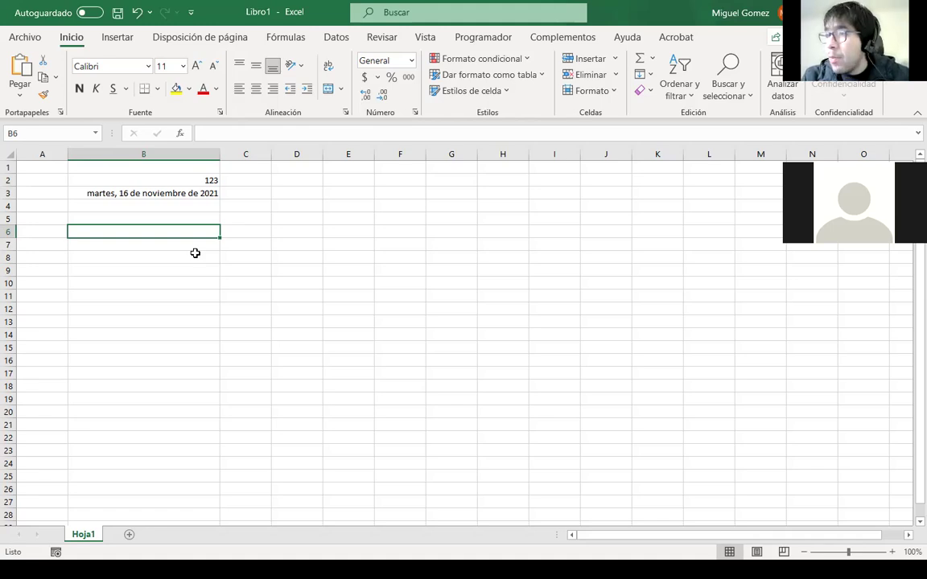
text(01/01/20)
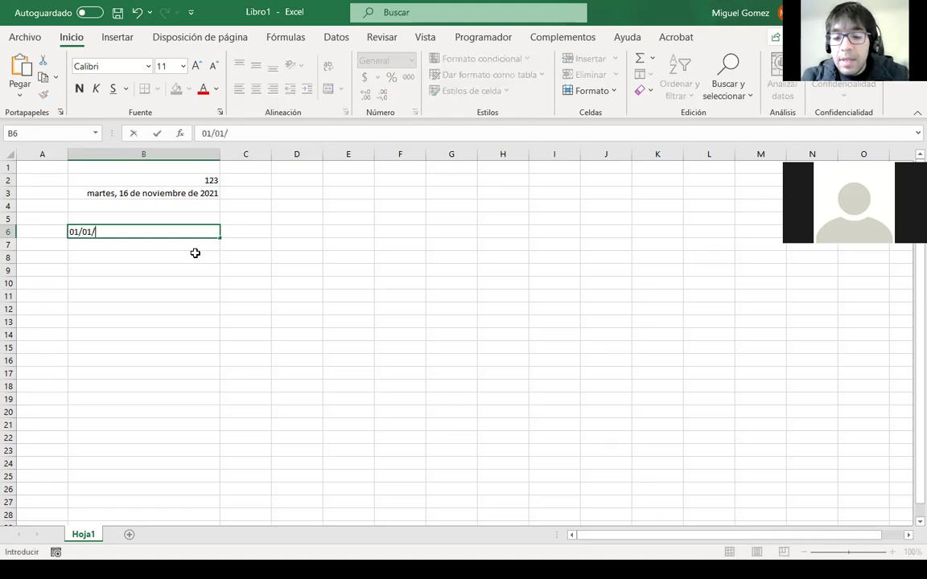
key(BackSpace)
text(9)
key(BackSpace)
text(015)
key(Return)
key(Up)
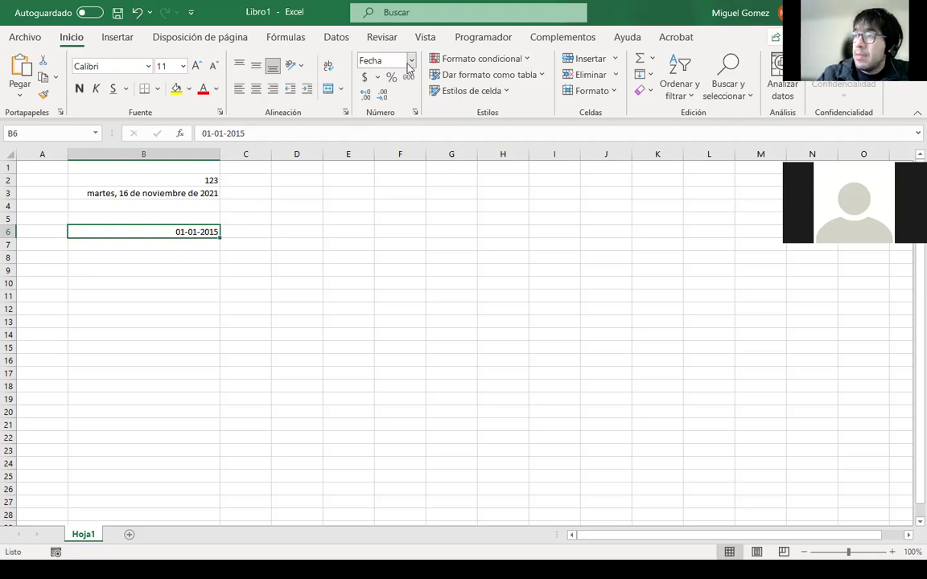
Apply the long date format (Fecha larga) to the date in cell B6.
click(224, 285)
click(170, 235)
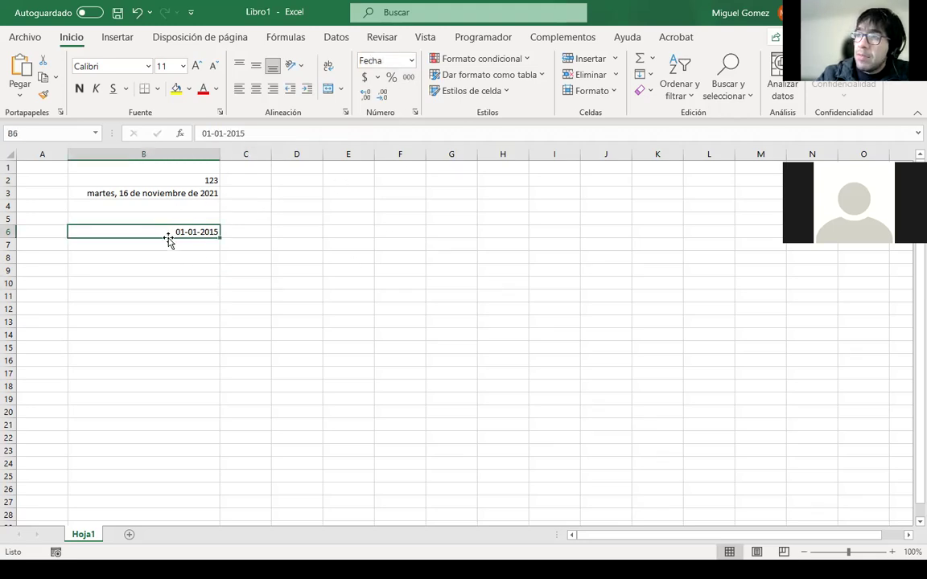
click(412, 62)
click(412, 62)
click(412, 62)
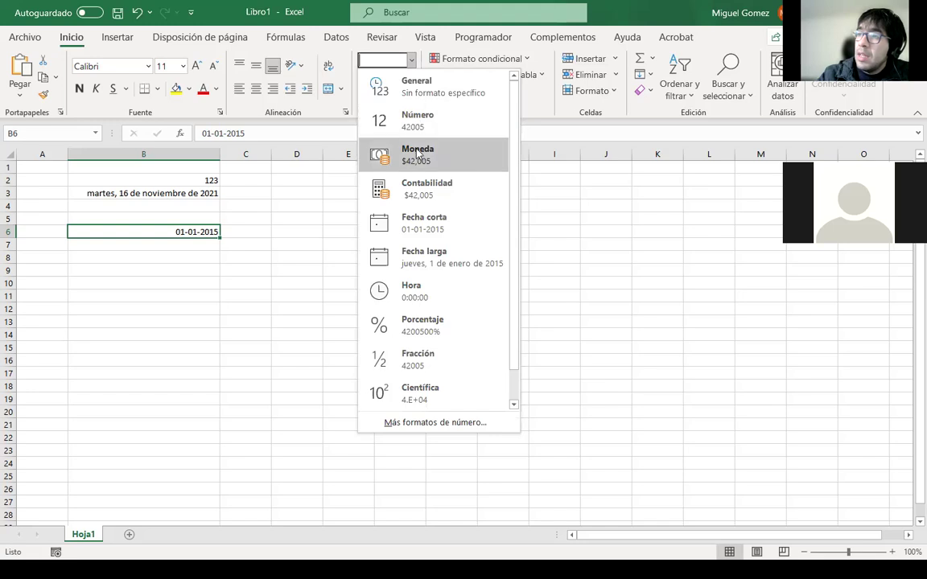
click(446, 261)
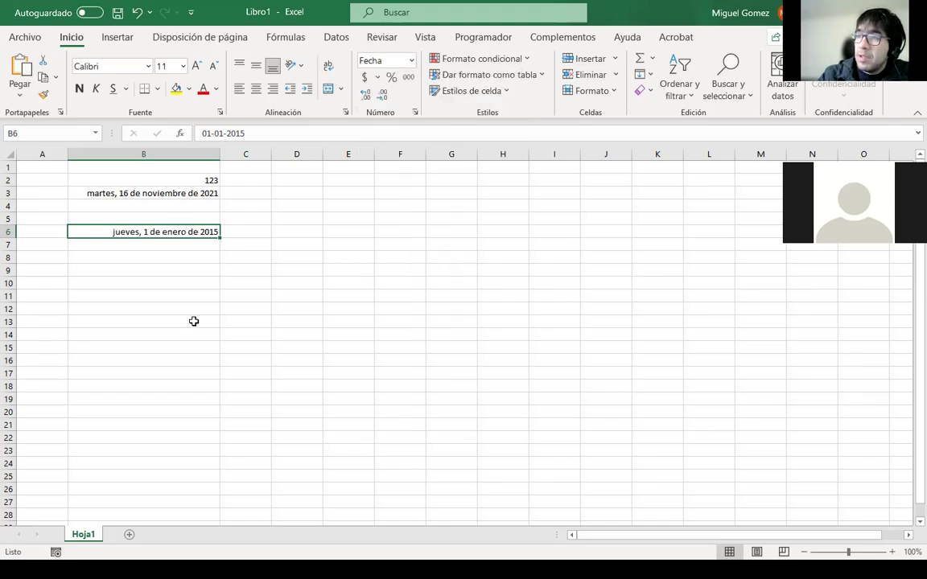
click(144, 246)
click(143, 233)
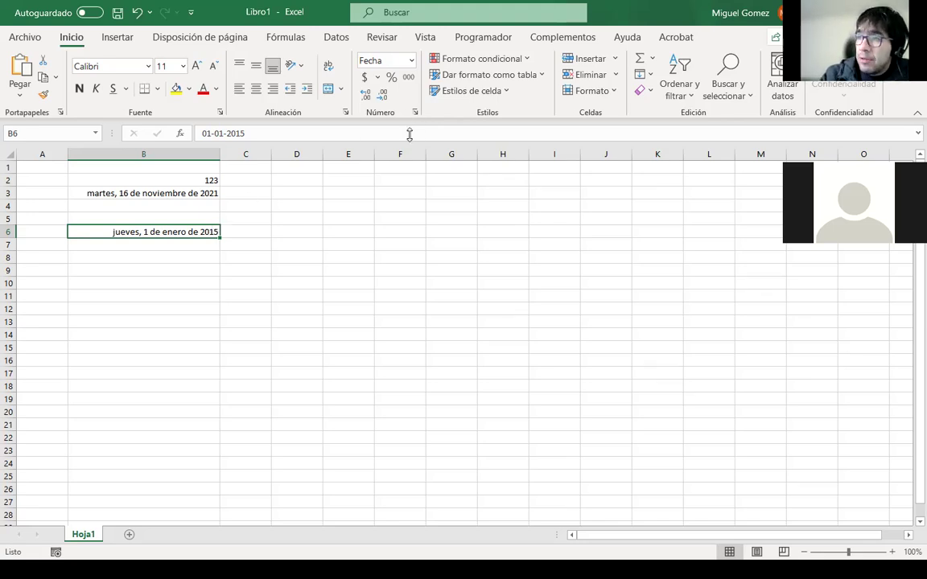
click(189, 254)
click(187, 232)
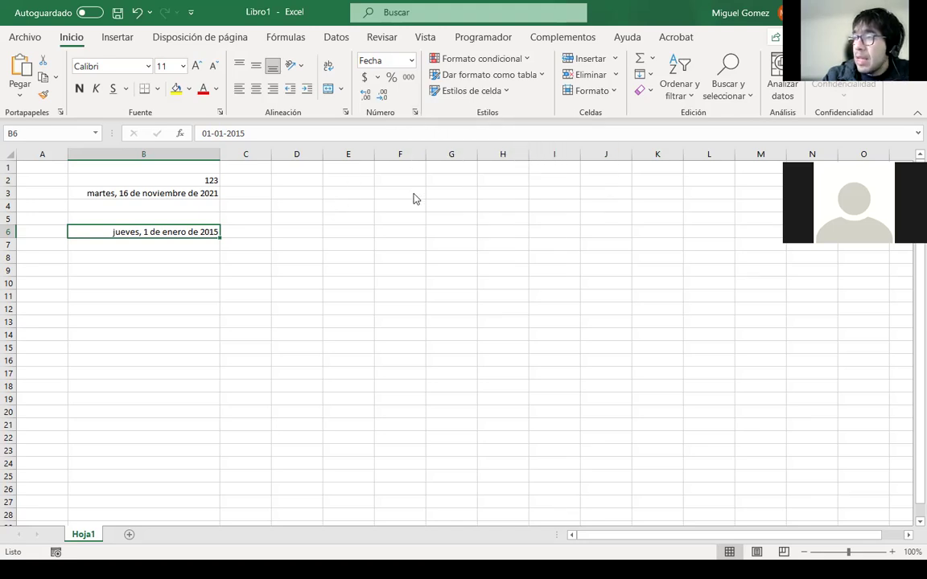
click(412, 60)
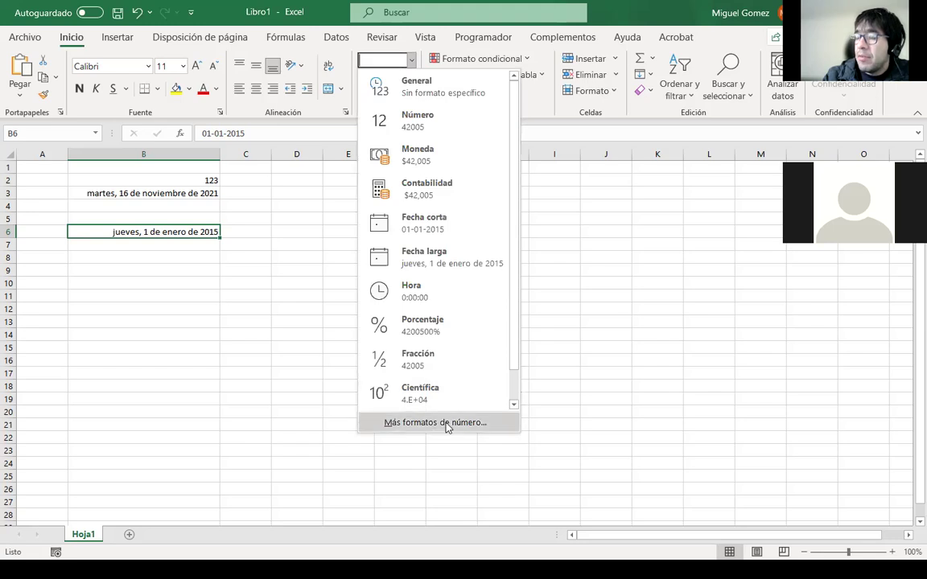
click(413, 60)
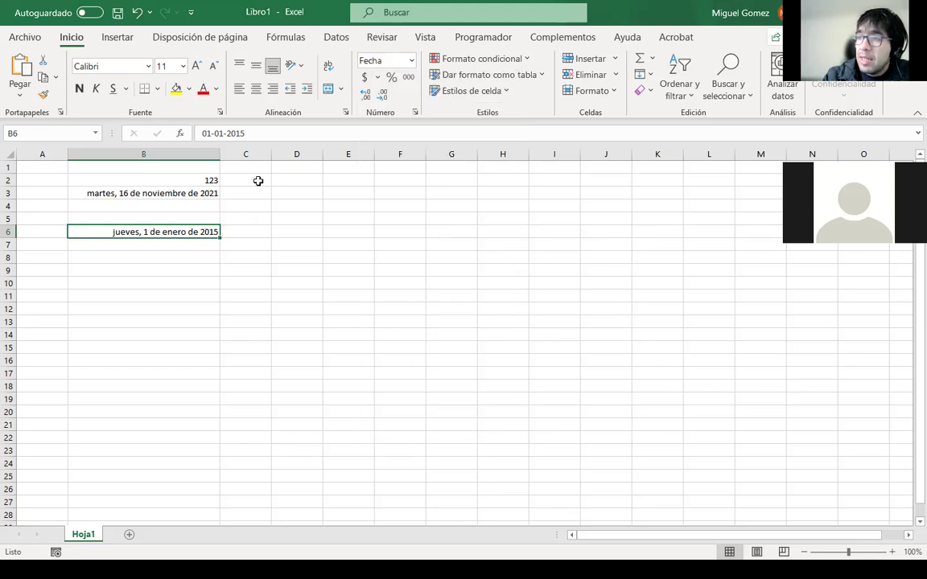
Examine the date types offered for cell B6 in the Format Cells dialog, previewing 14 de marzo de 2012, and cancel without applying.
click(411, 61)
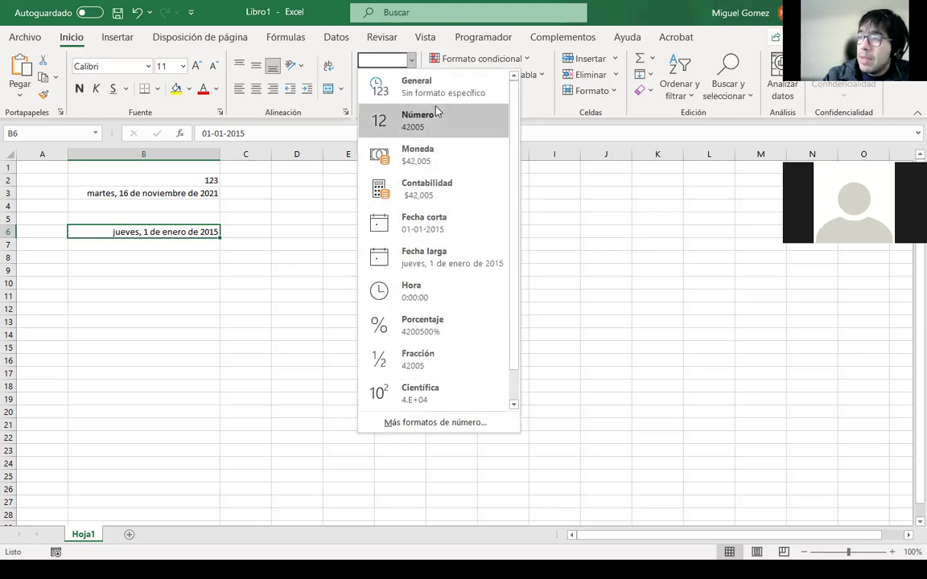
click(418, 424)
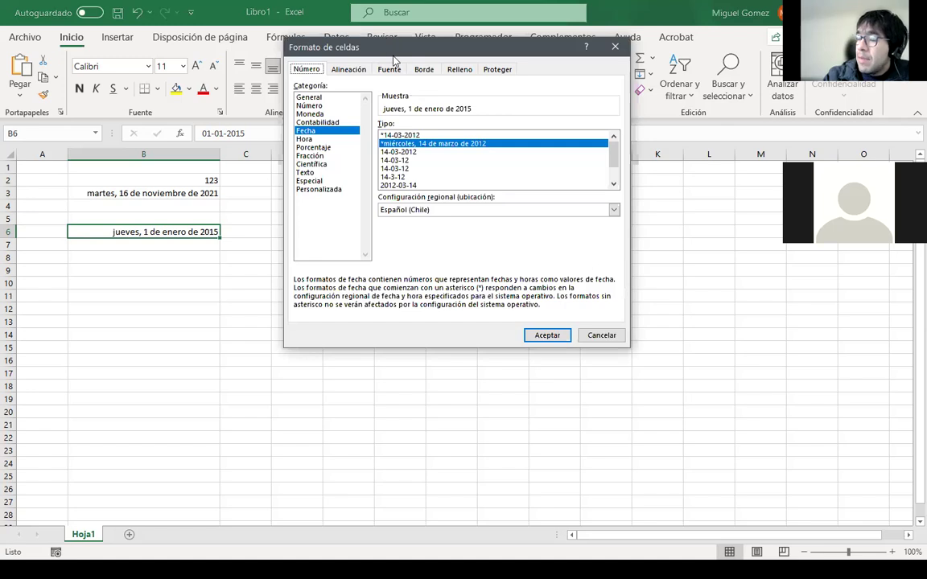
drag(394, 60, 414, 117)
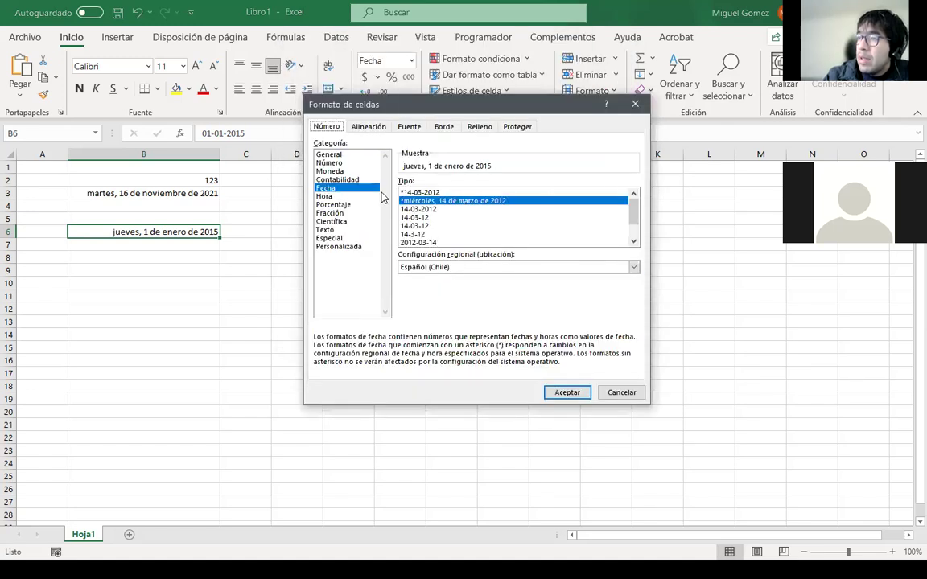
drag(634, 208, 639, 235)
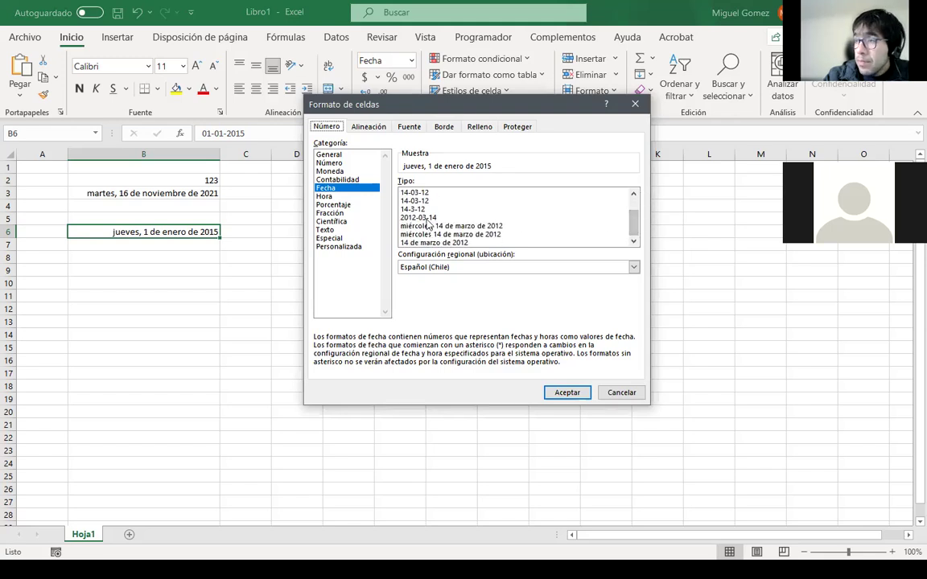
scroll(424, 216, up, 1)
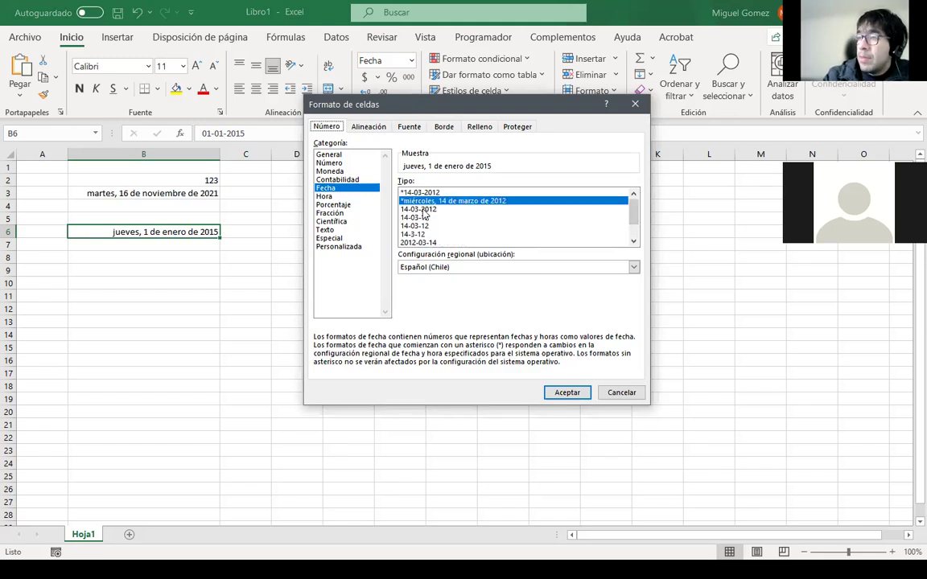
scroll(424, 216, down, 1)
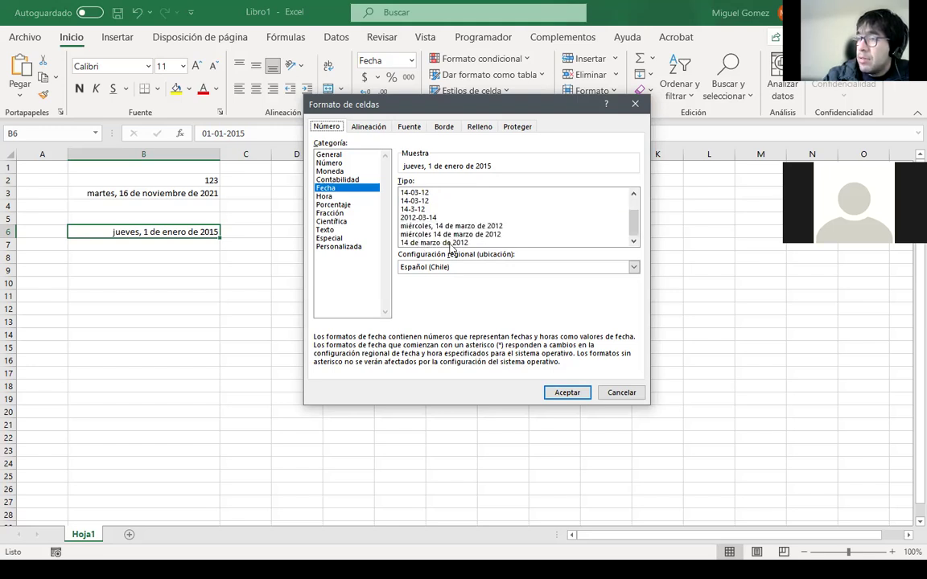
click(419, 242)
scroll(448, 239, up, 1)
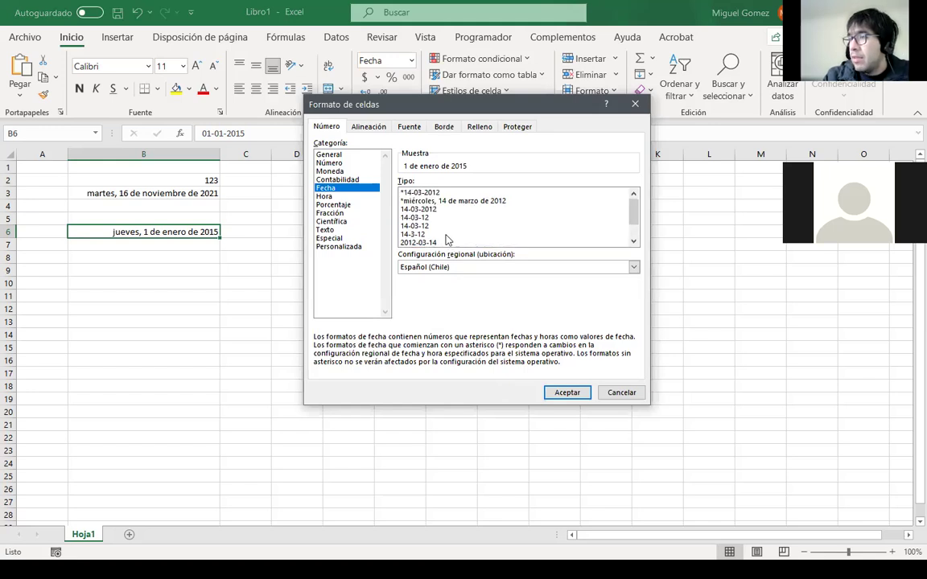
drag(439, 197, 440, 243)
scroll(440, 247, down, 1)
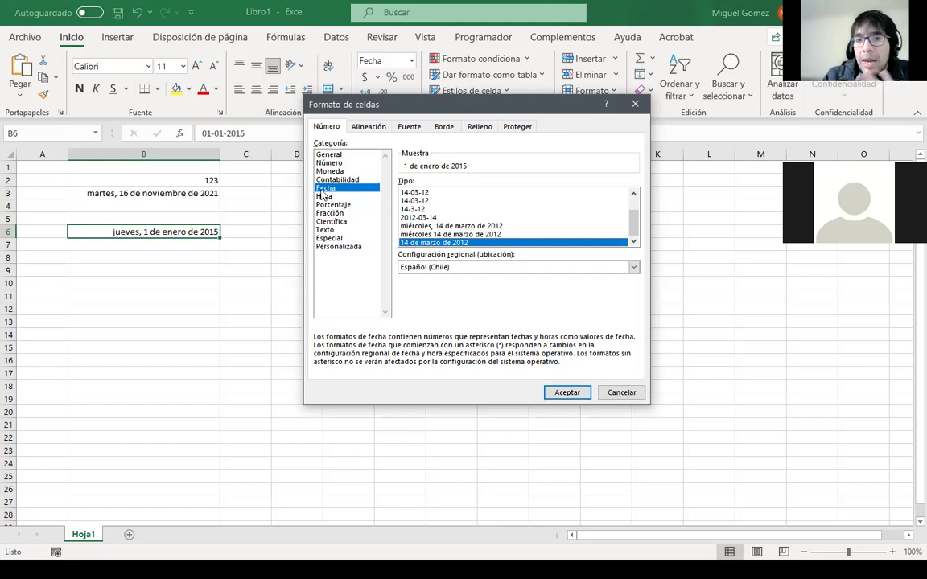
click(622, 393)
click(334, 246)
click(189, 244)
click(218, 325)
drag(199, 193, 201, 256)
click(259, 336)
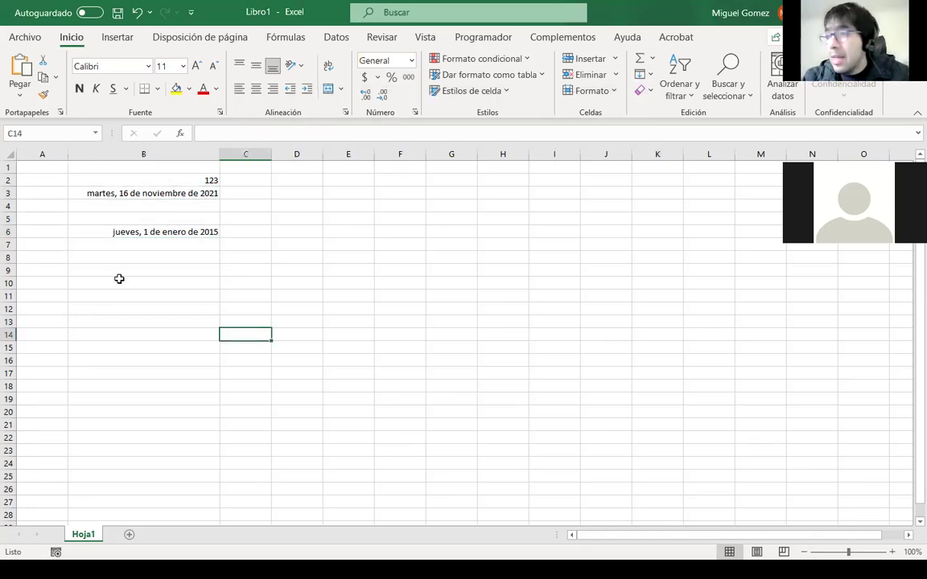
click(163, 181)
click(184, 248)
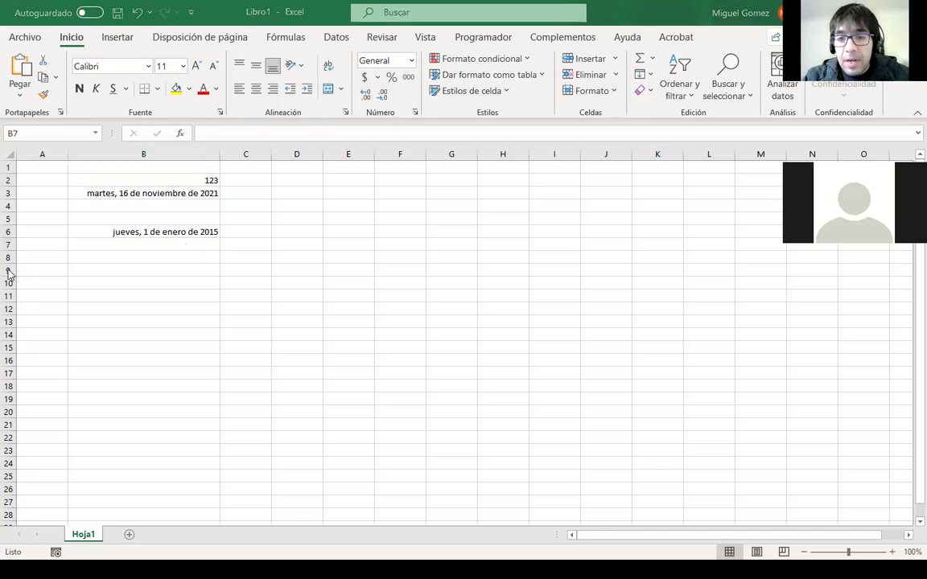
Switch to the slide presentation, circle the item Textos in red ink, and return to Excel.
key(alt+Tab)
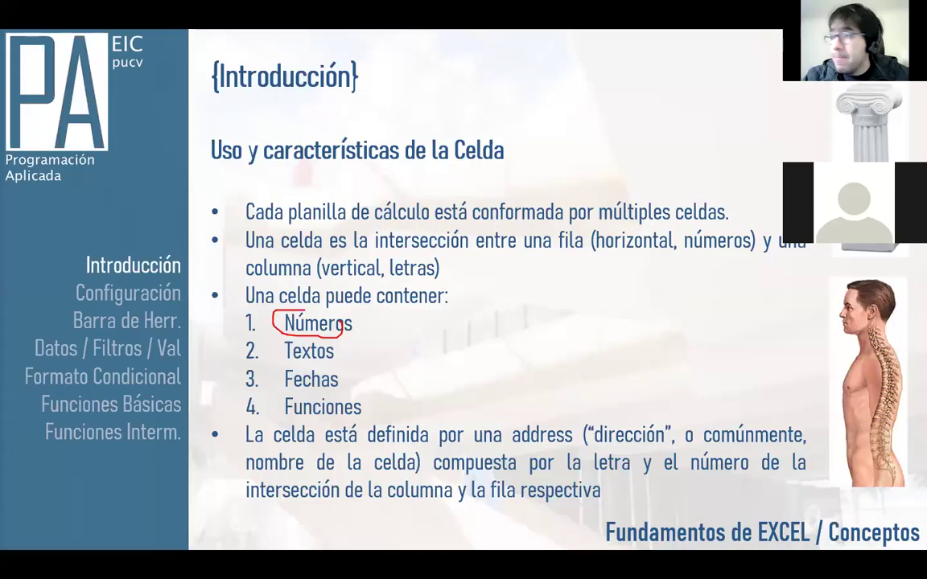
drag(262, 342, 313, 354)
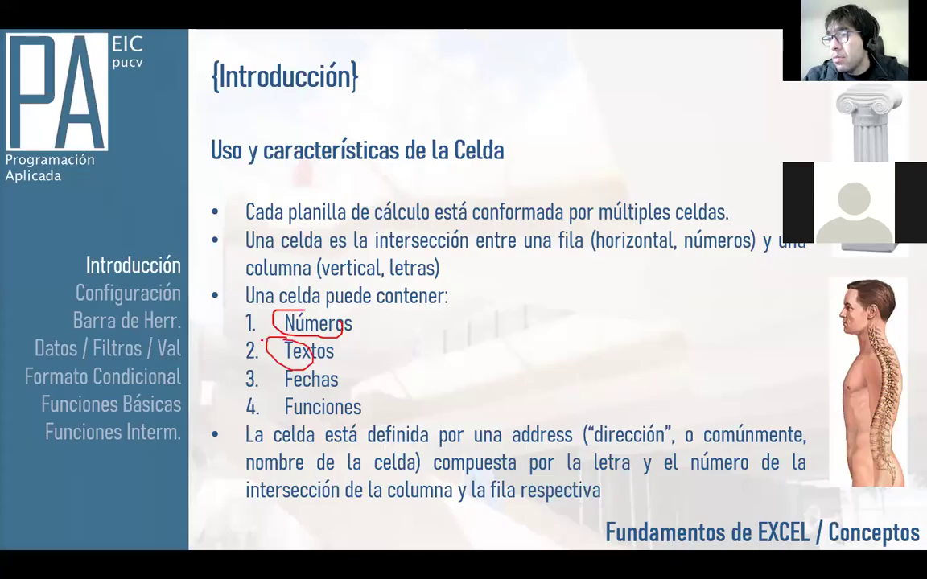
key(alt+Tab)
Enter the heading Fehca in cell B1 and delete the number in cell B2.
click(166, 165)
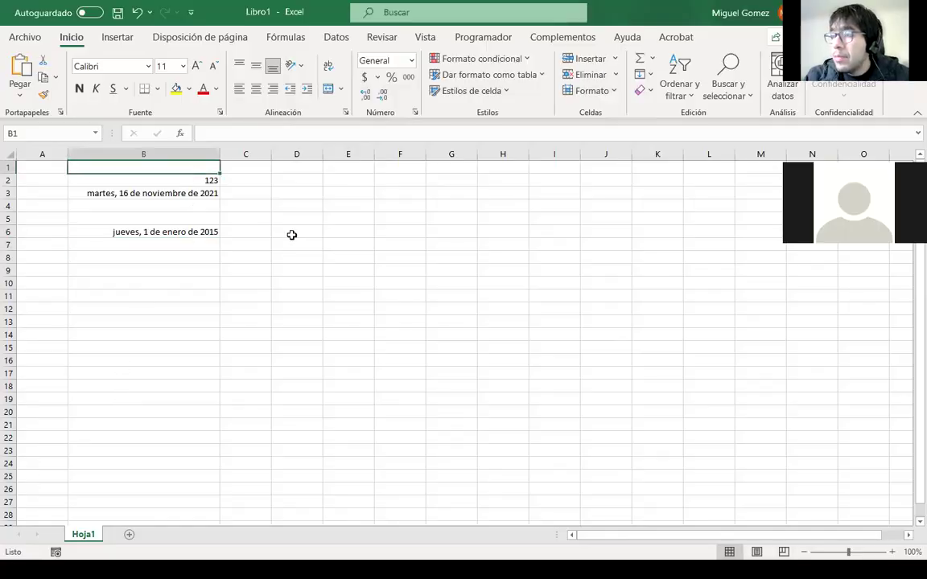
text(Fehca)
key(Return)
key(Delete)
key(Up)
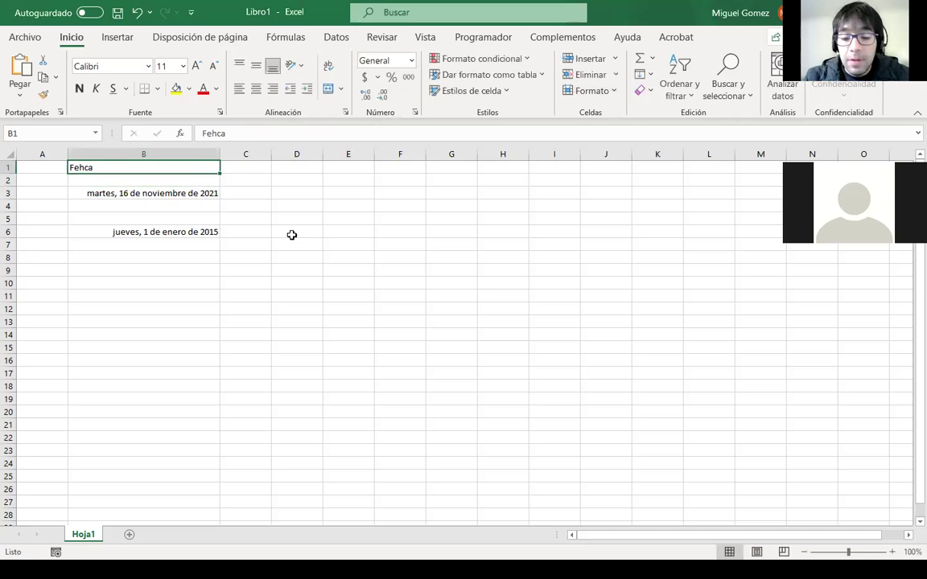
Correct the heading in cell B1 to Fechas.
text(Fecha)
key(Return)
key(Down)
key(Up)
key(Up)
key(F2)
text(s)
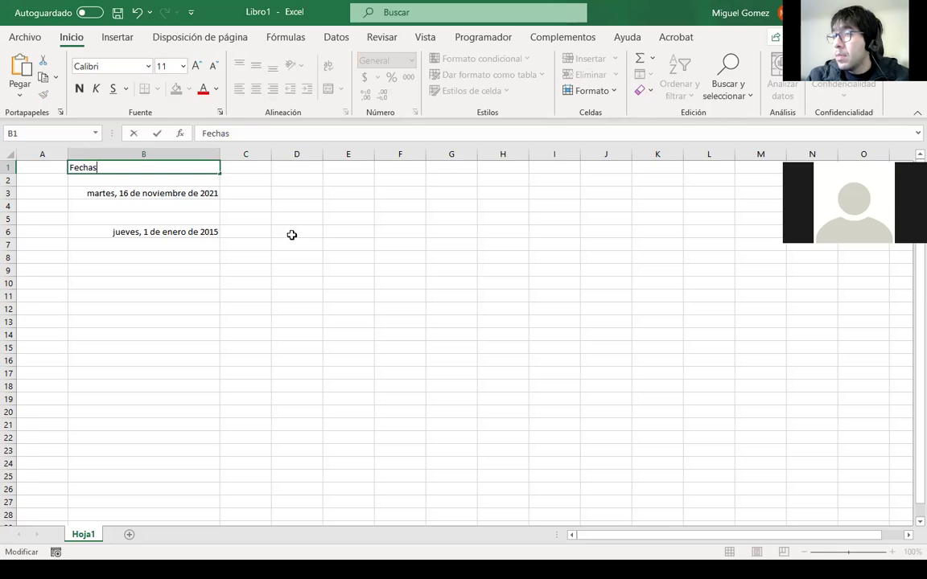
key(Tab)
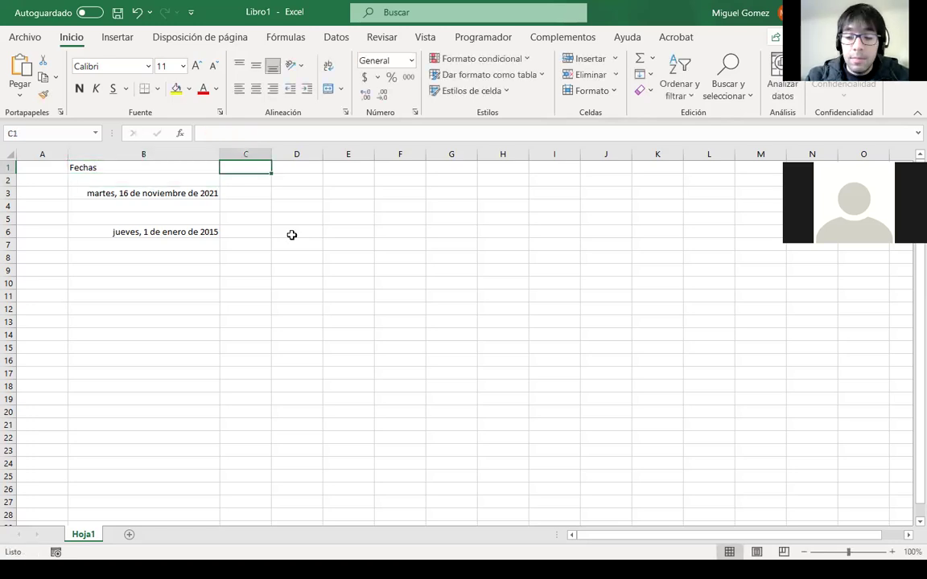
Enter the heading Números in cell C1.
text(Nro)
key(BackSpace)
key(BackSpace)
text(º)
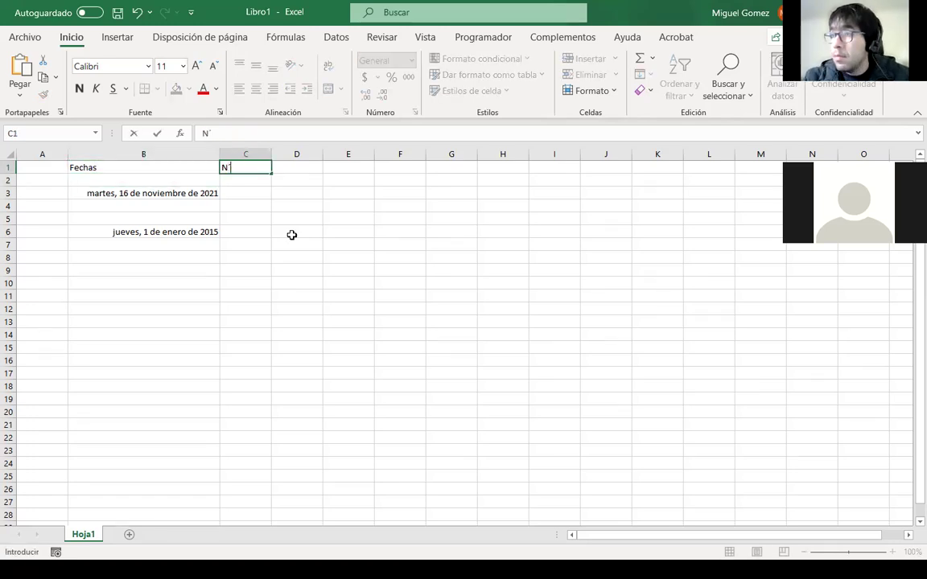
text(úmeros)
key(Return)
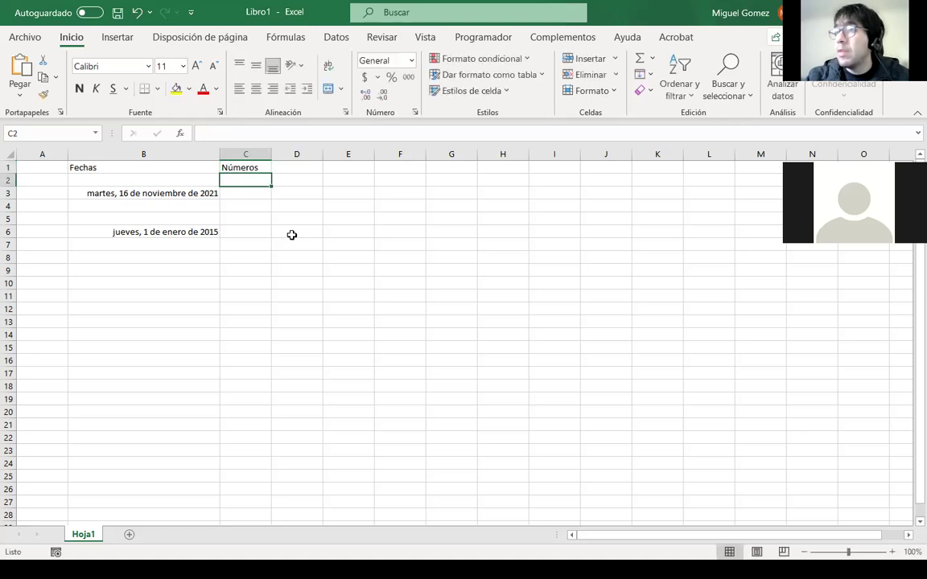
click(293, 233)
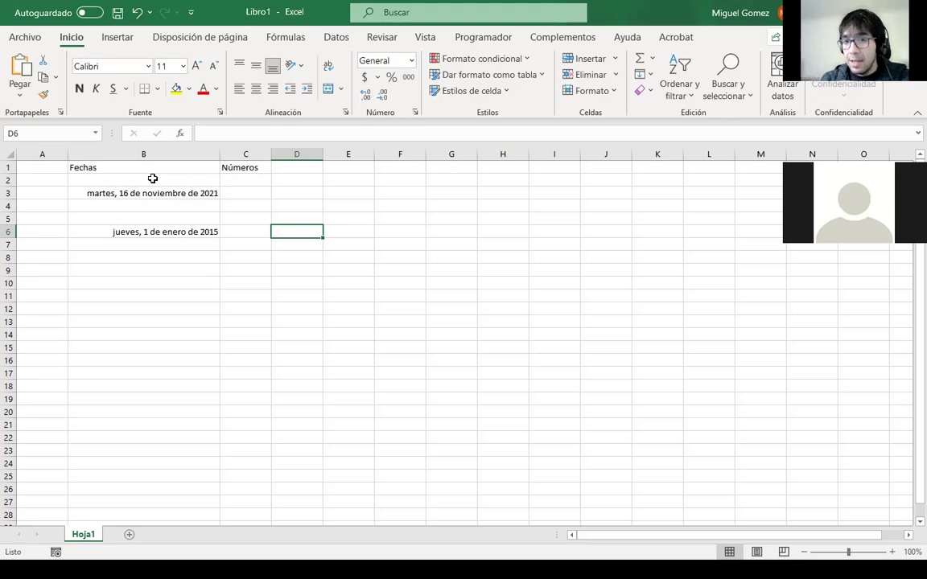
click(501, 333)
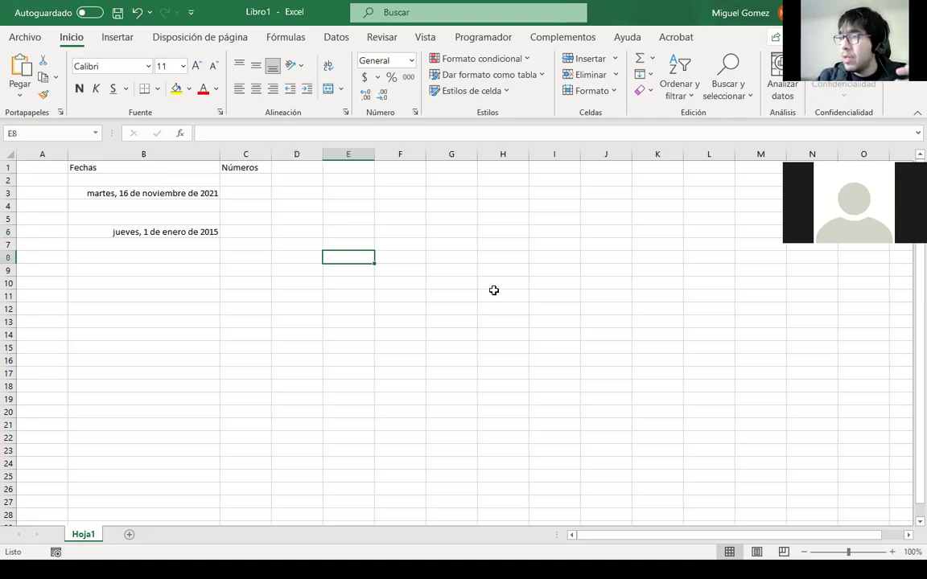
click(233, 193)
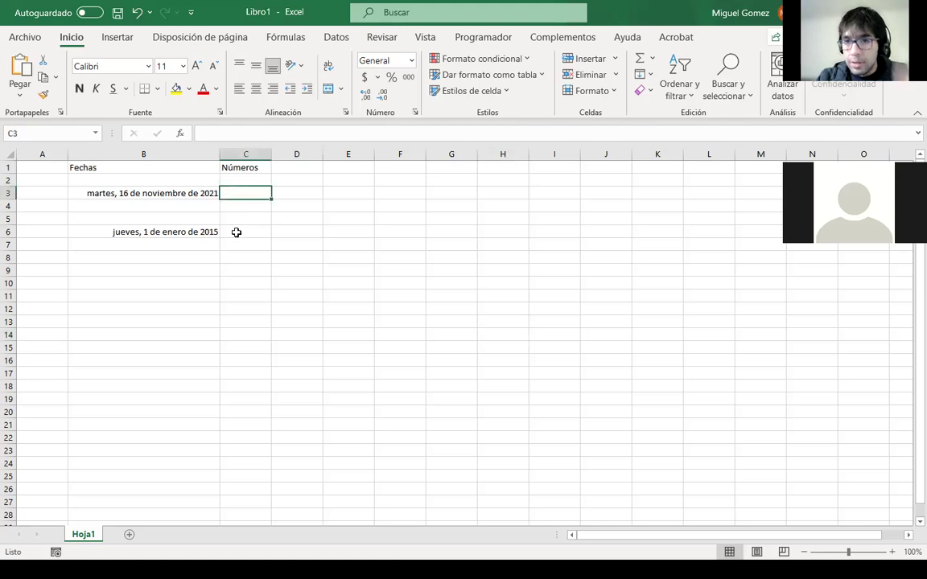
click(253, 182)
click(252, 167)
click(311, 163)
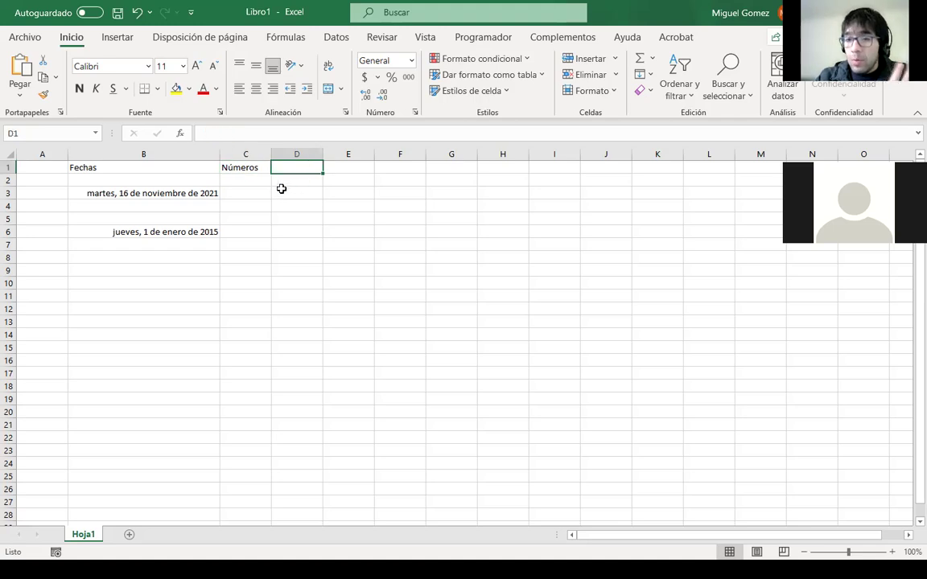
click(240, 167)
click(188, 171)
click(242, 167)
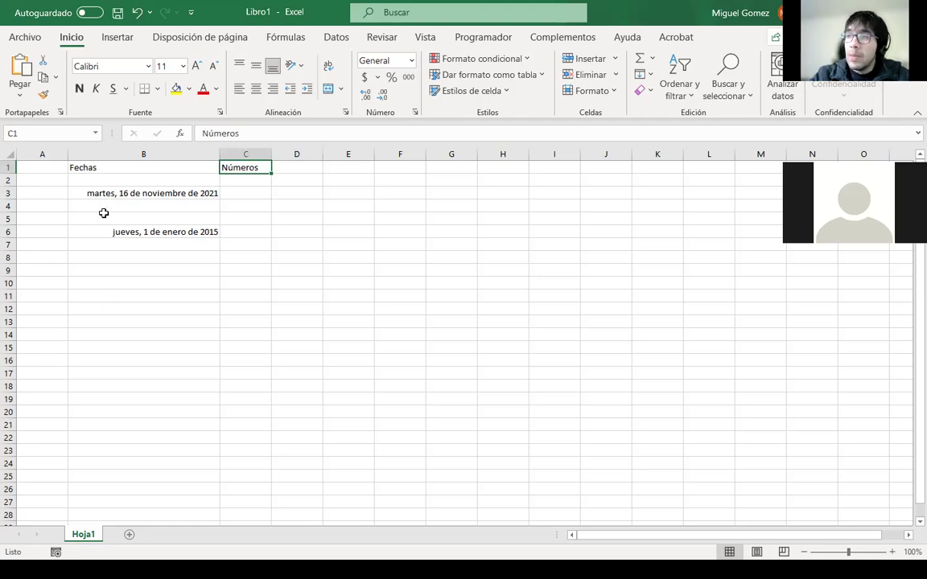
click(121, 167)
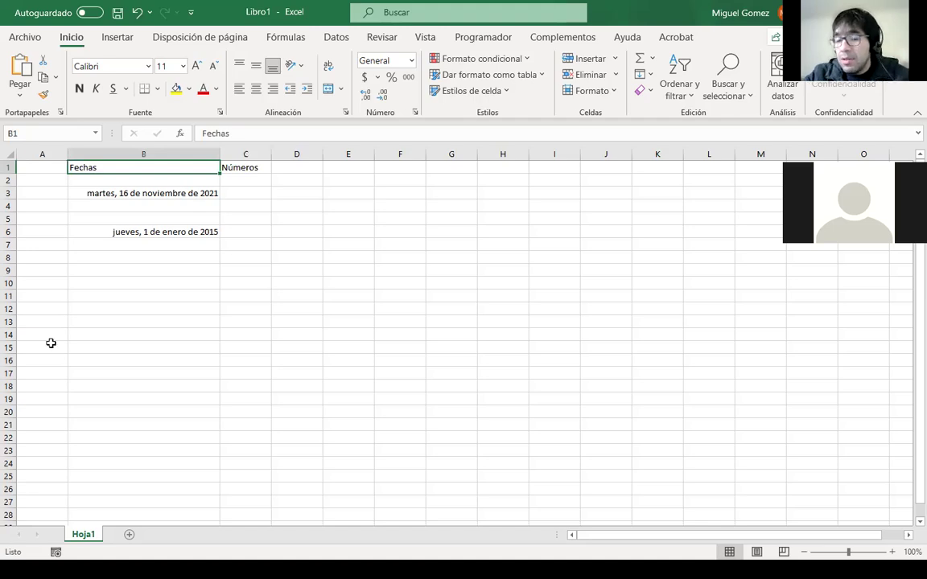
click(241, 193)
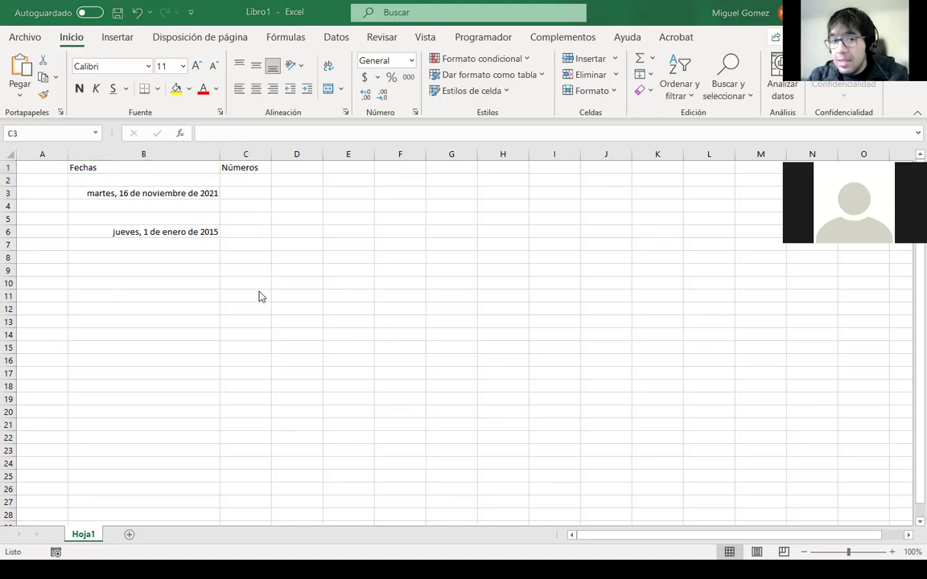
Switch to the slide presentation, circle the item Funciones in red ink, and return to Excel.
key(alt+Tab)
mouse_move(276, 406)
mouse_down()
mouse_move(406, 410)
mouse_move(338, 395)
mouse_up()
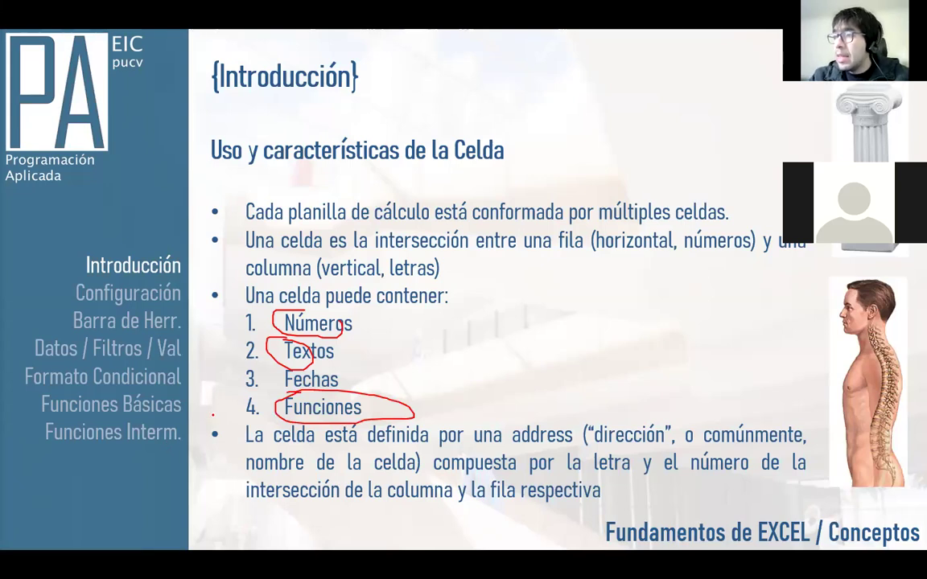
key(alt+Tab)
click(303, 199)
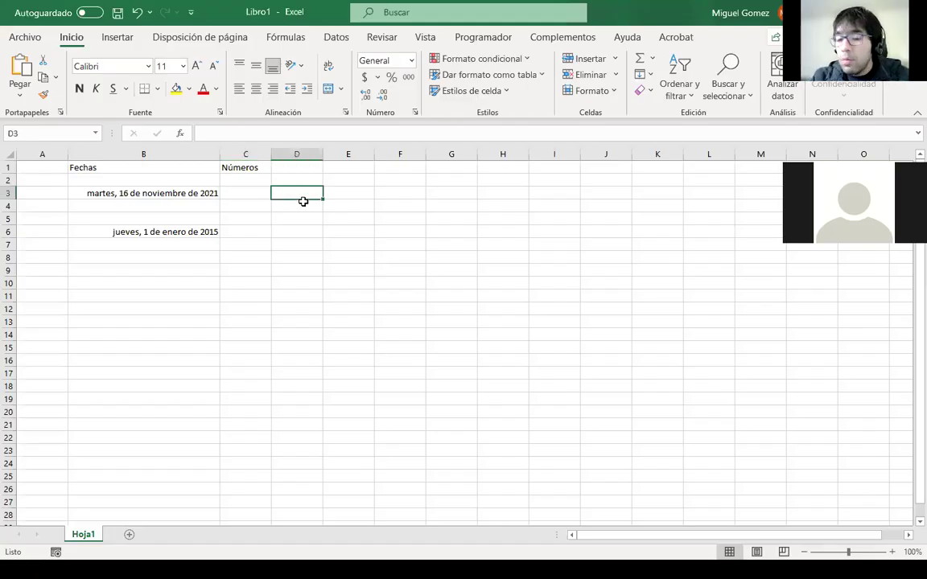
key(Left)
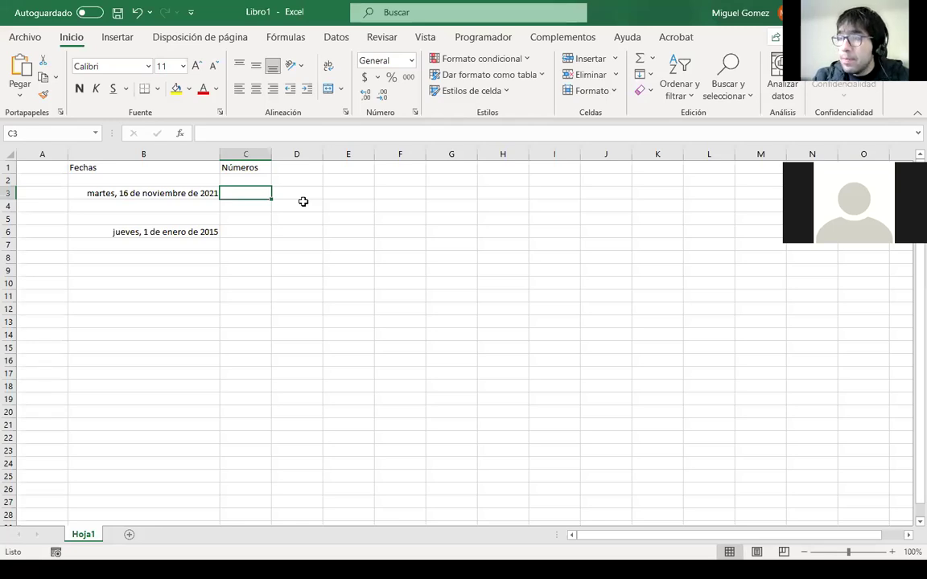
click(303, 202)
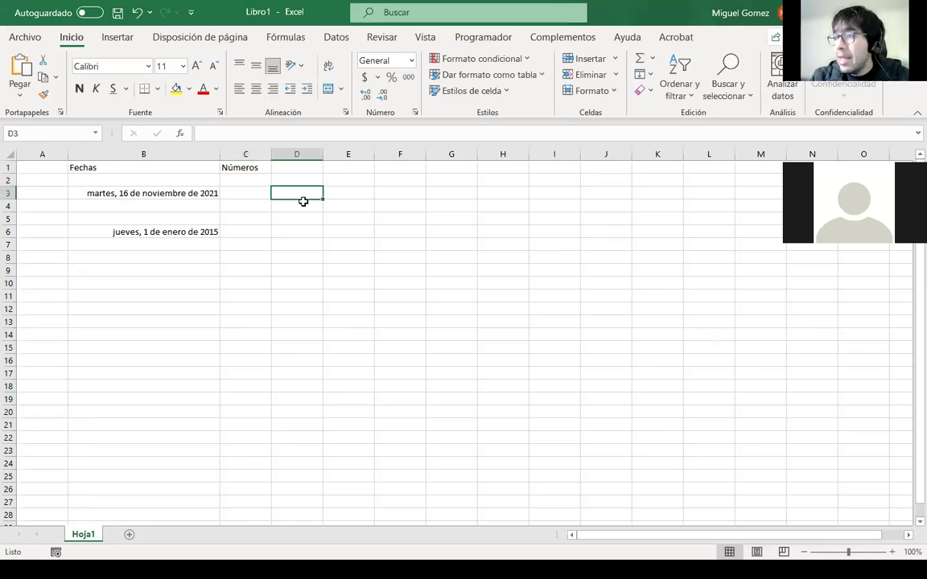
key(Left)
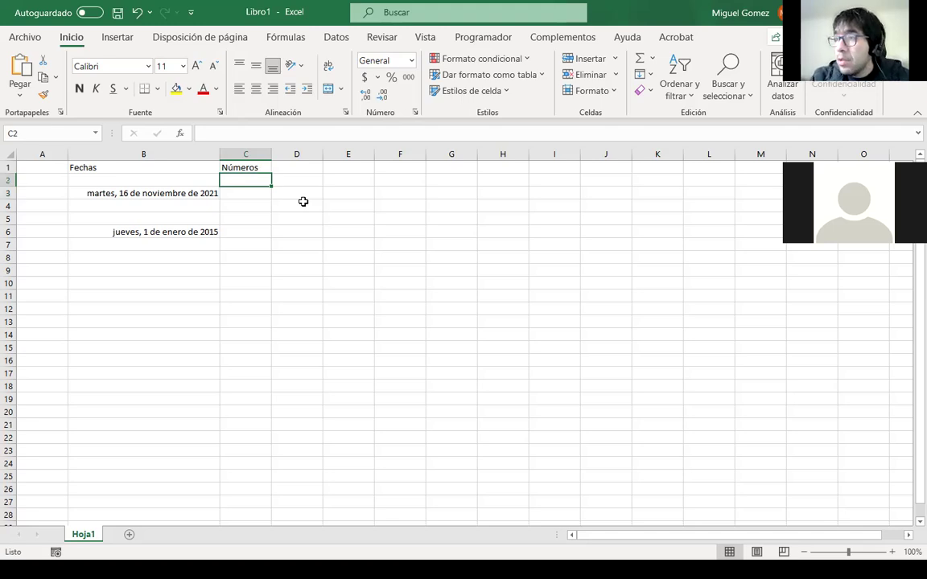
key(Right)
key(Right)
key(Right)
key(Right)
key(Right)
key(Left)
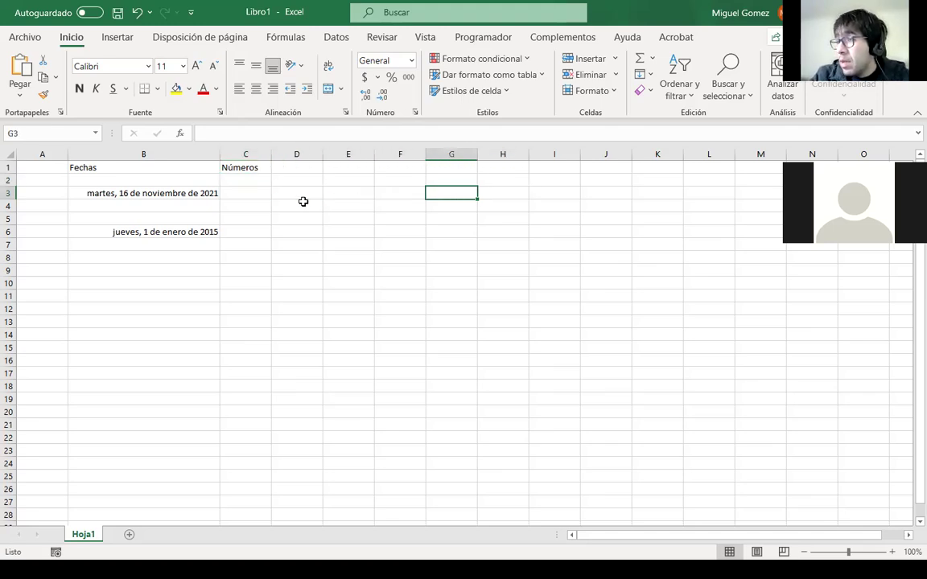
Enter the numbers 1, 2 and 3 in cells G3, H3 and I3.
text(1)
key(Right)
text(2)
key(Return)
key(Up)
key(Right)
text(3)
key(Right)
key(Left)
key(Left)
key(Left)
key(ctrl+Right)
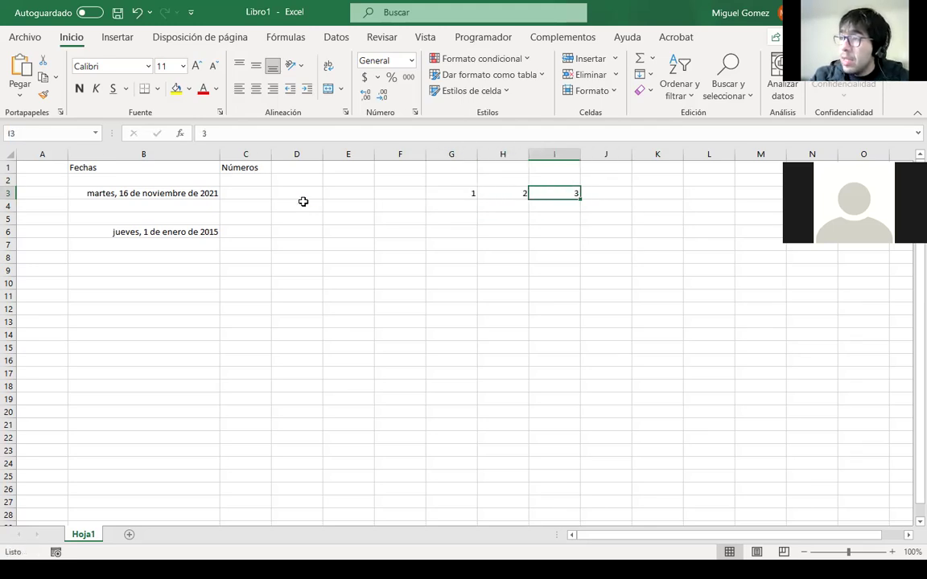
key(ctrl+Right)
key(ctrl+Left)
key(Left)
key(Left)
key(Left)
key(Left)
key(ctrl+Left)
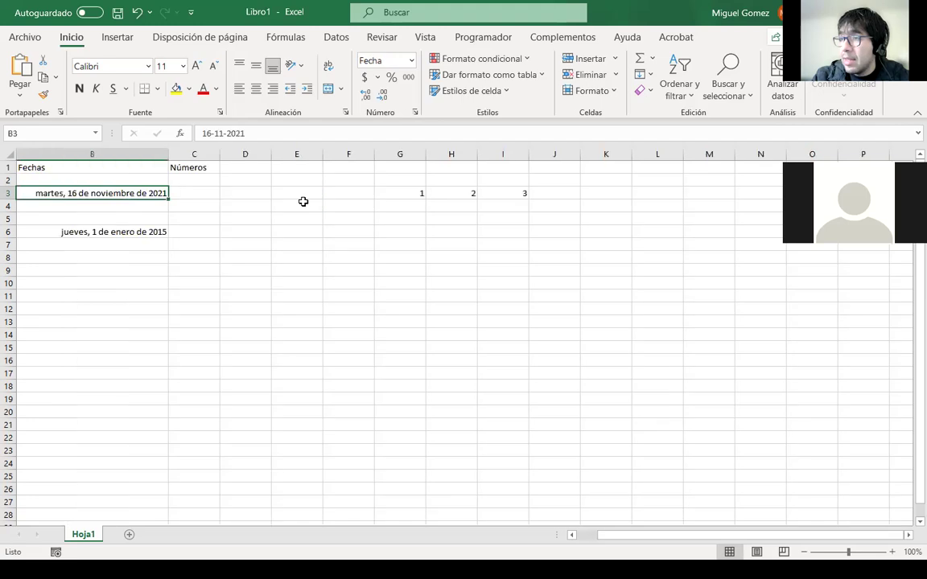
key(Left)
Fill cells G3:I3 with yellow and apply all borders to them.
key(Right)
key(Right)
key(Right)
key(Right)
key(Right)
key(Right)
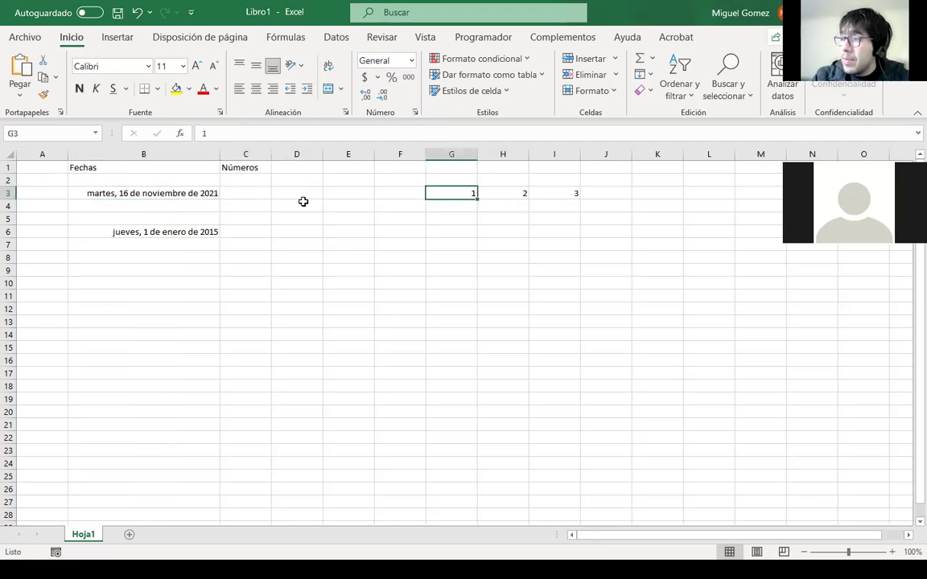
key(ctrl+shift+Right)
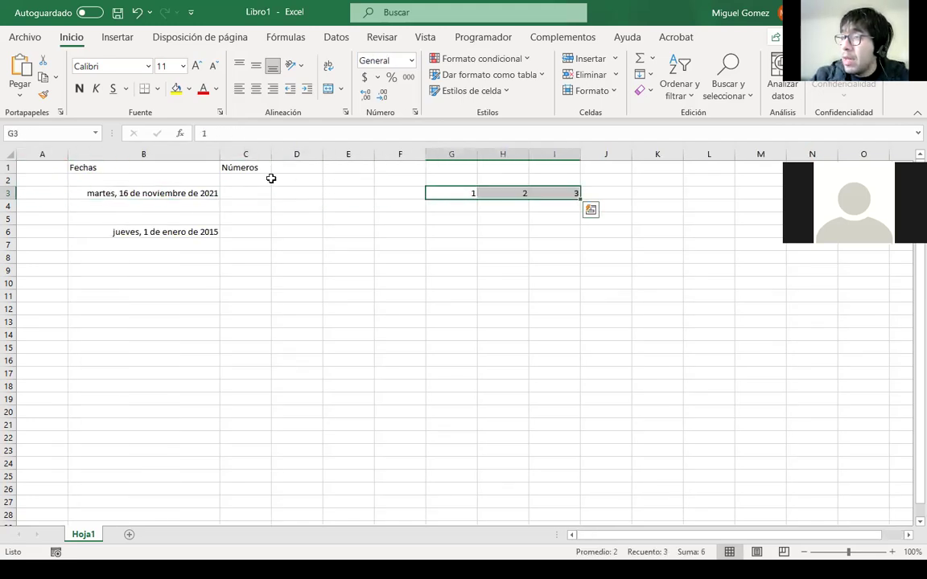
click(175, 89)
click(157, 89)
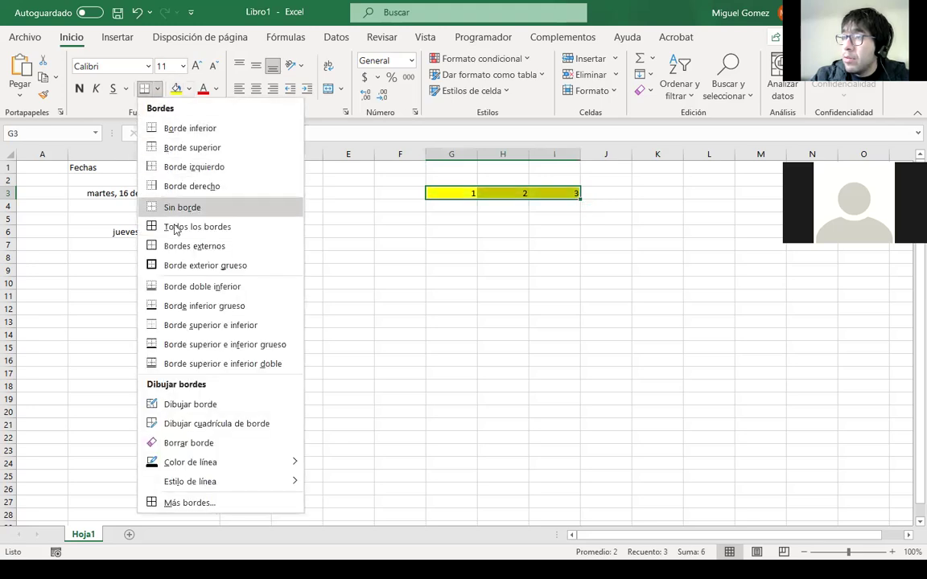
click(170, 232)
click(554, 244)
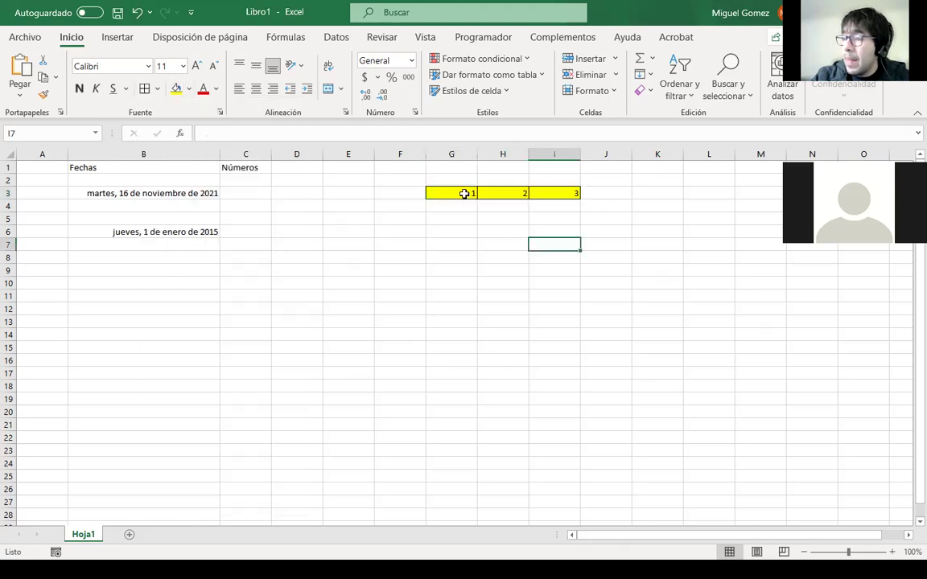
Reapply the all-borders option (Todos los bordes) to the yellow cells G3:I3.
drag(465, 194, 555, 194)
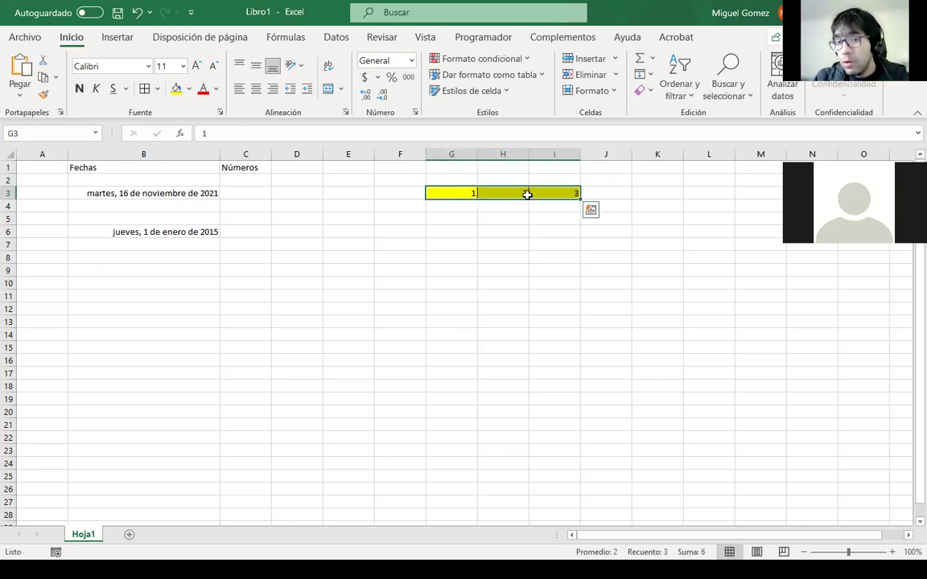
right_click(176, 91)
key(Escape)
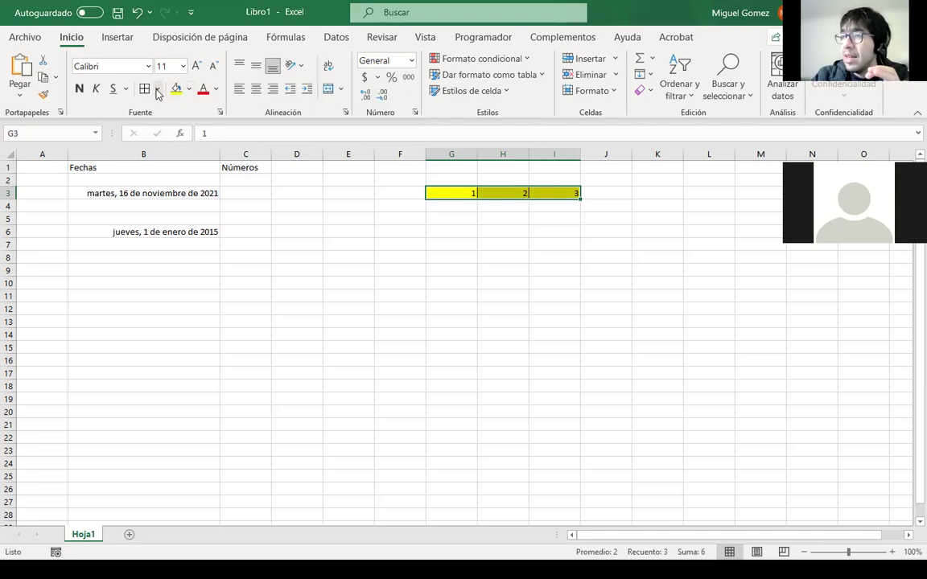
click(158, 88)
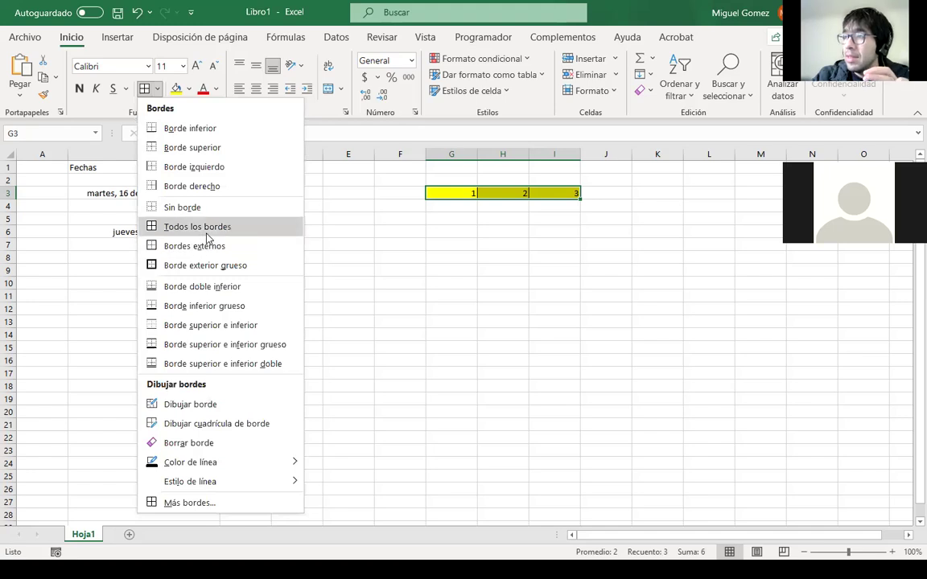
key(Escape)
click(156, 89)
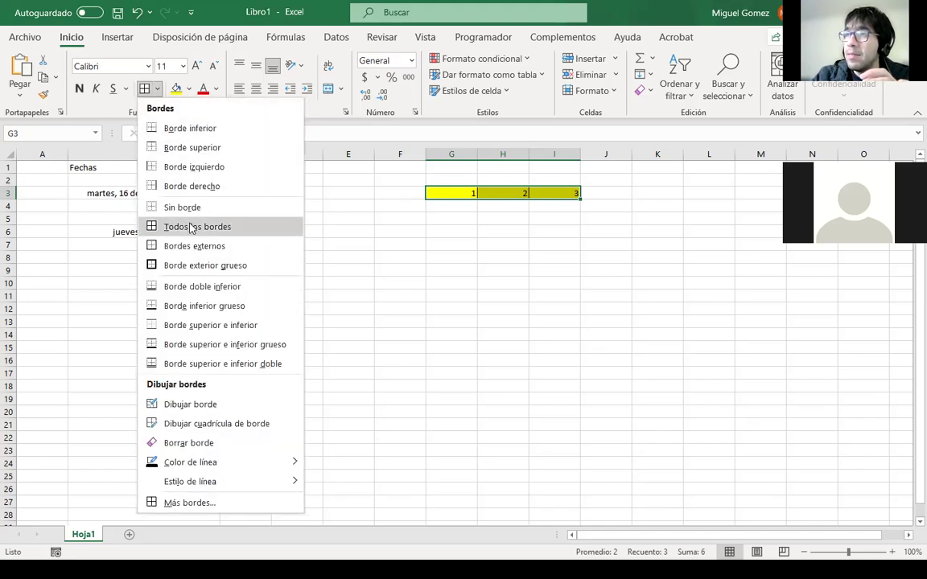
click(189, 228)
click(586, 268)
Enter the formula =G3+H3+I3 in cell J3 to add the three yellow cells.
click(589, 194)
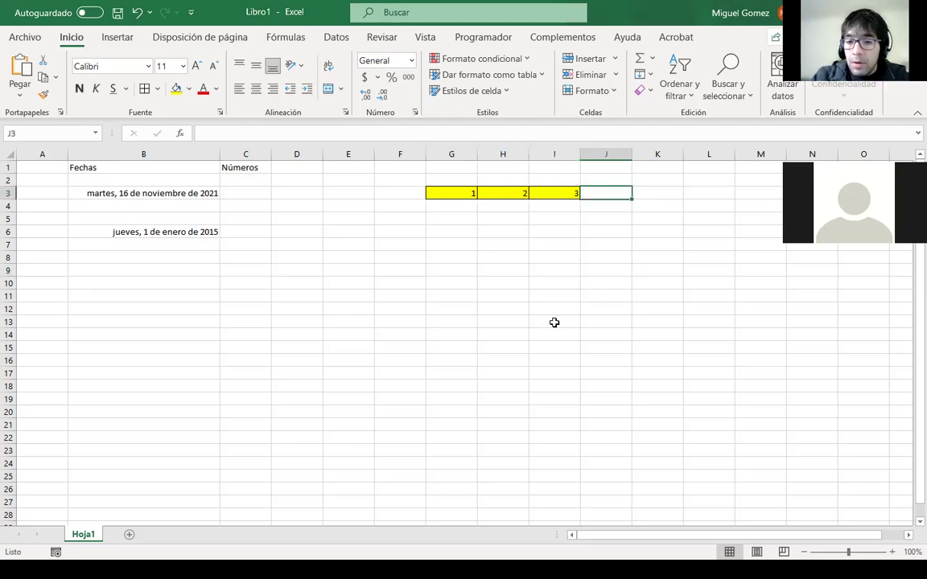
text(=)
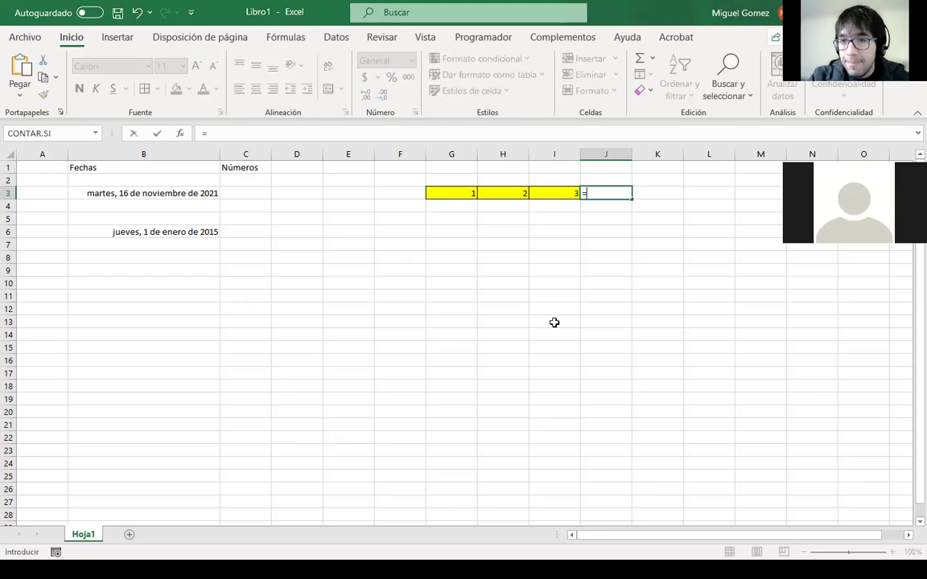
key(Escape)
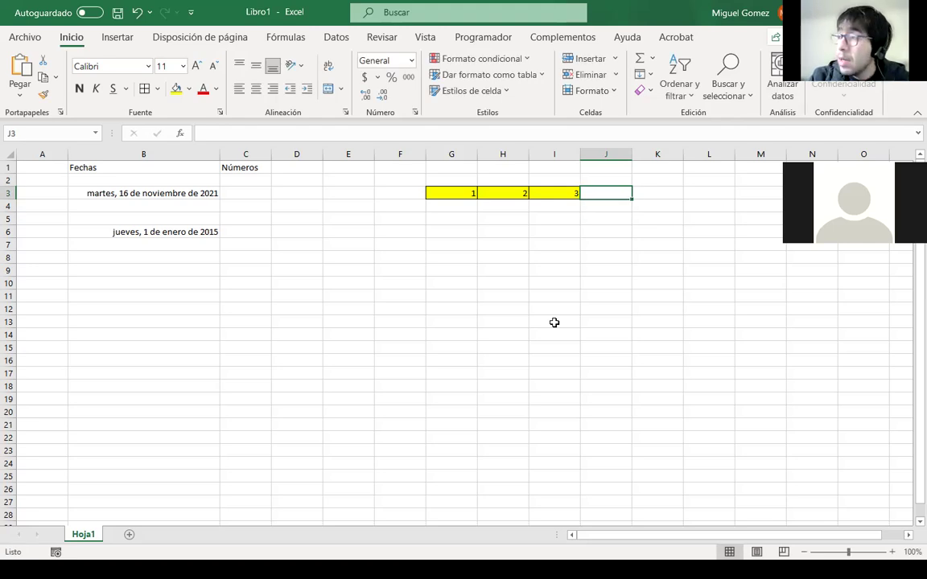
text(=)
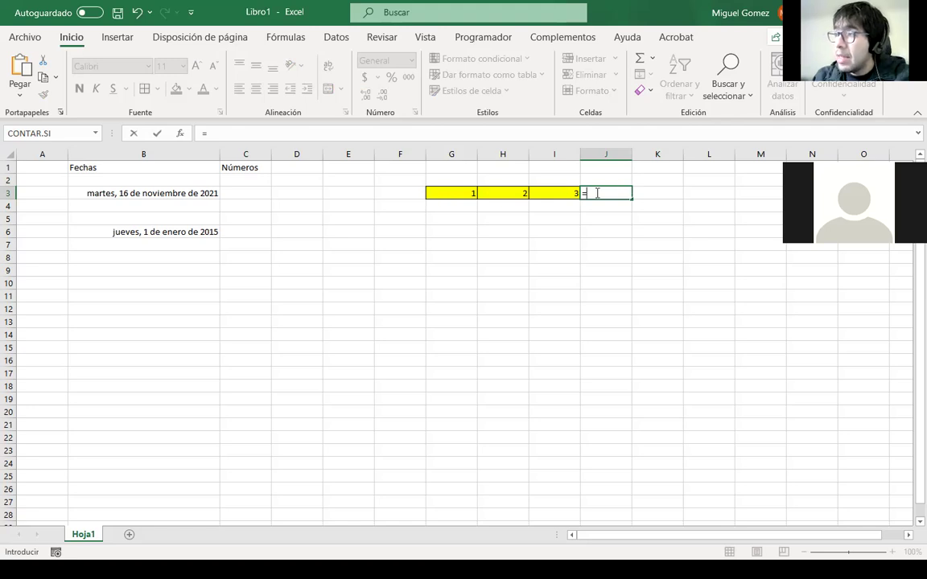
click(461, 195)
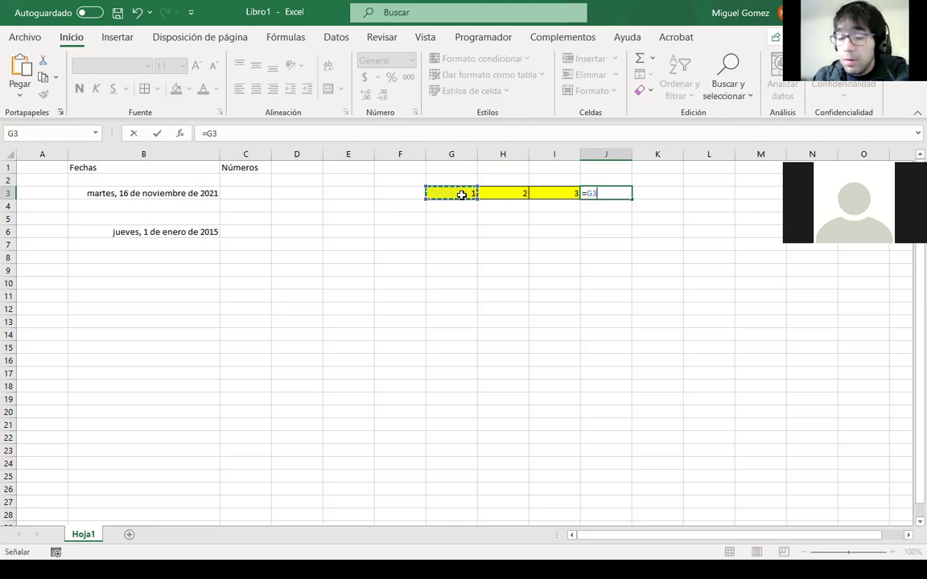
text(+)
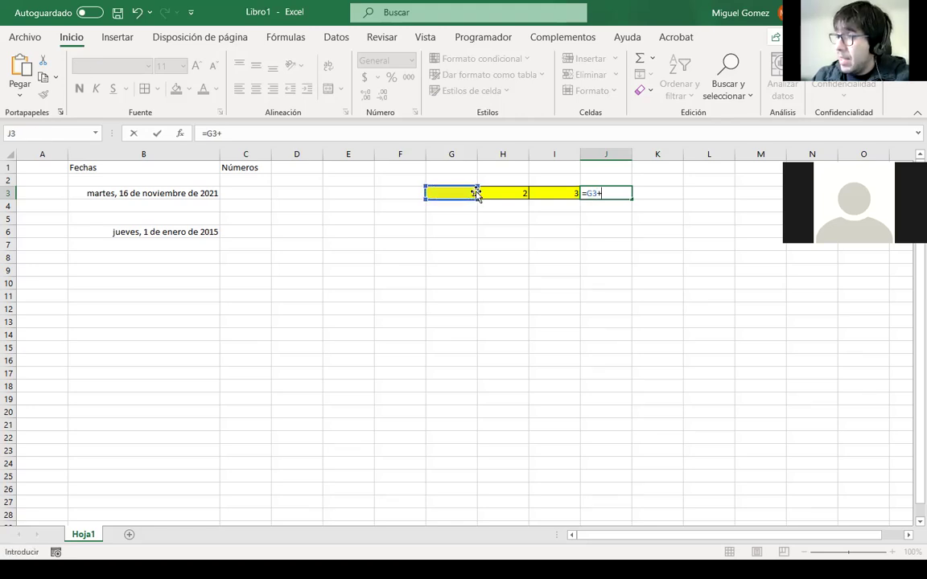
click(496, 192)
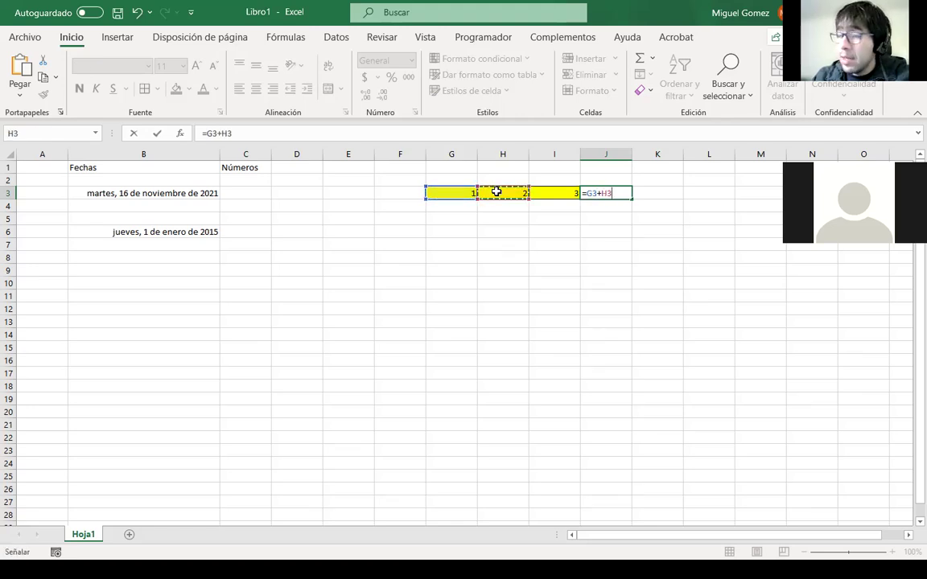
text(+)
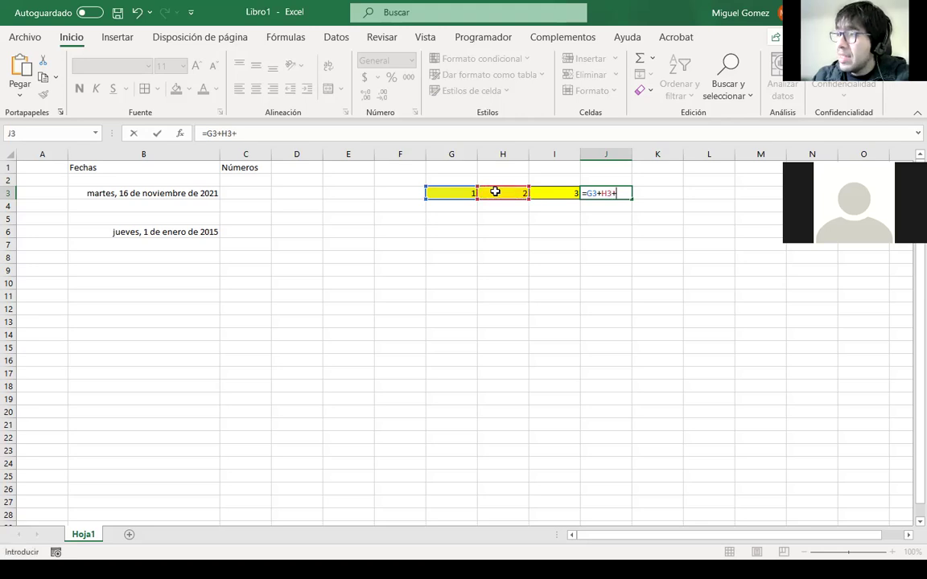
click(550, 195)
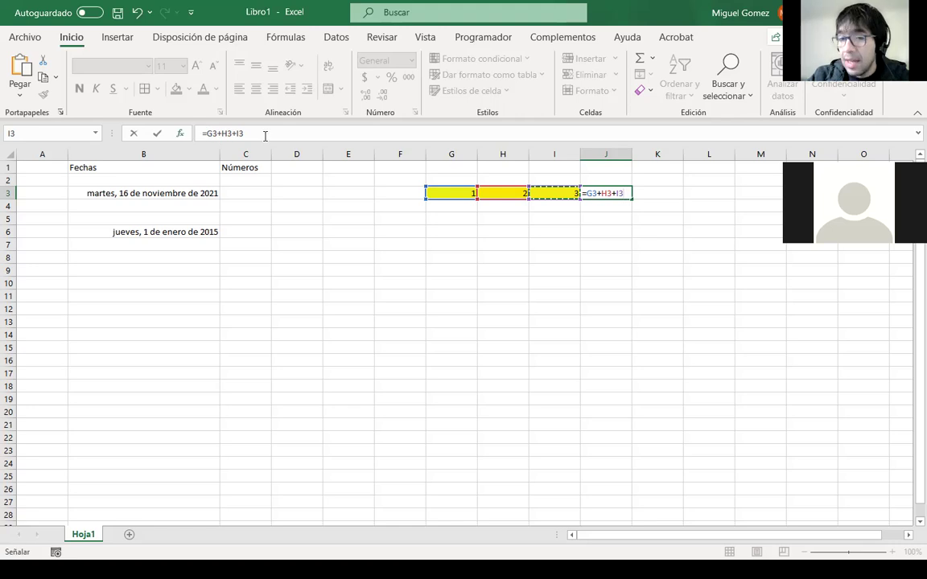
key(Return)
key(Up)
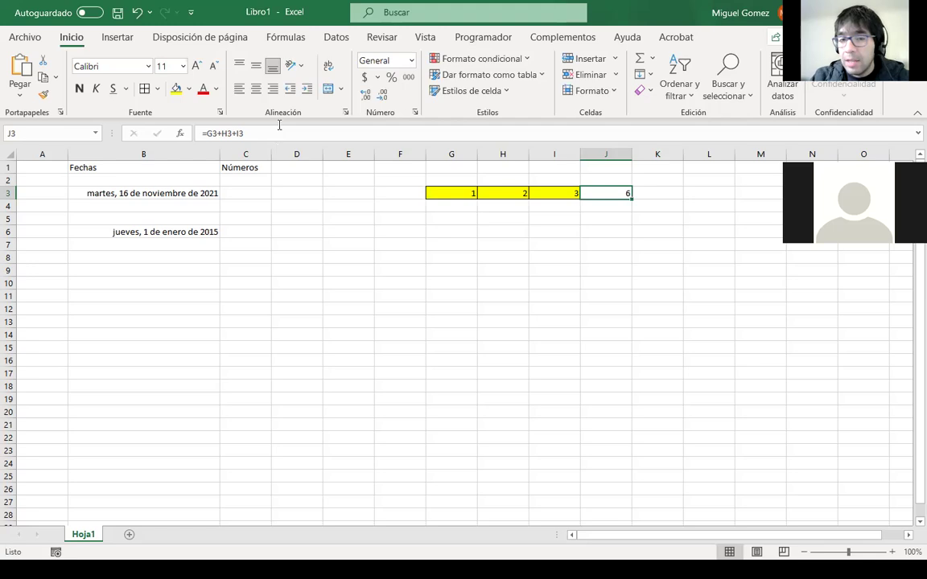
Change the value in cell I3 to 5 and select the sum formula in cell J3.
drag(453, 193, 561, 201)
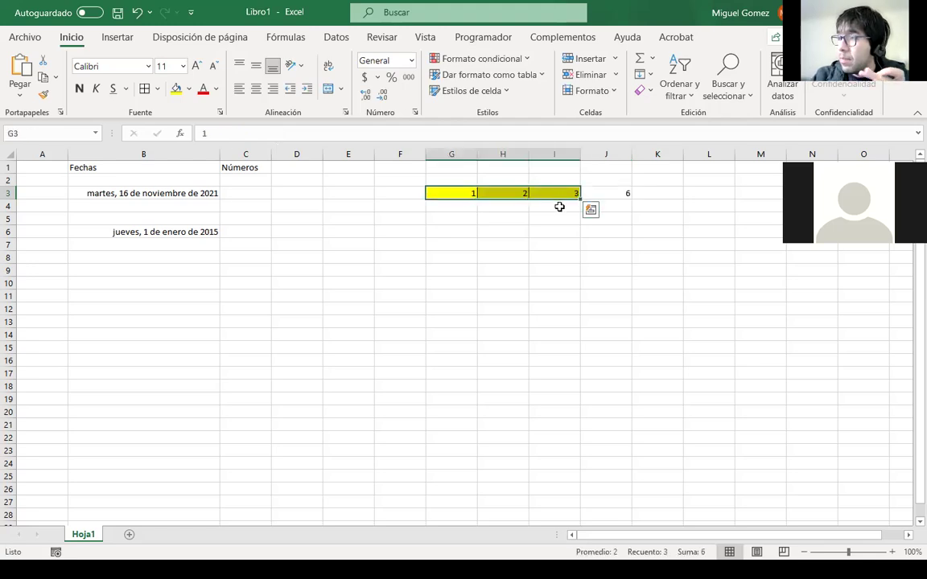
click(543, 195)
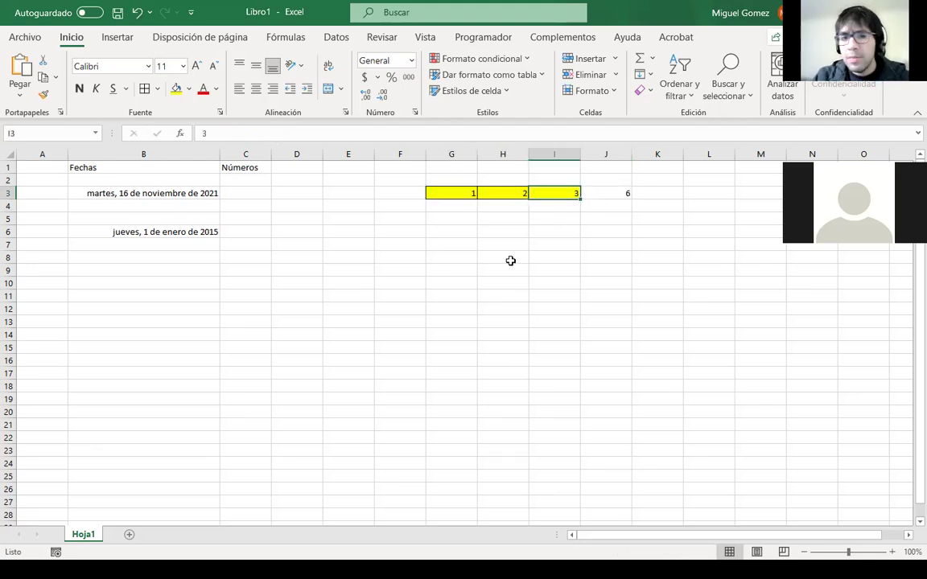
text(5)
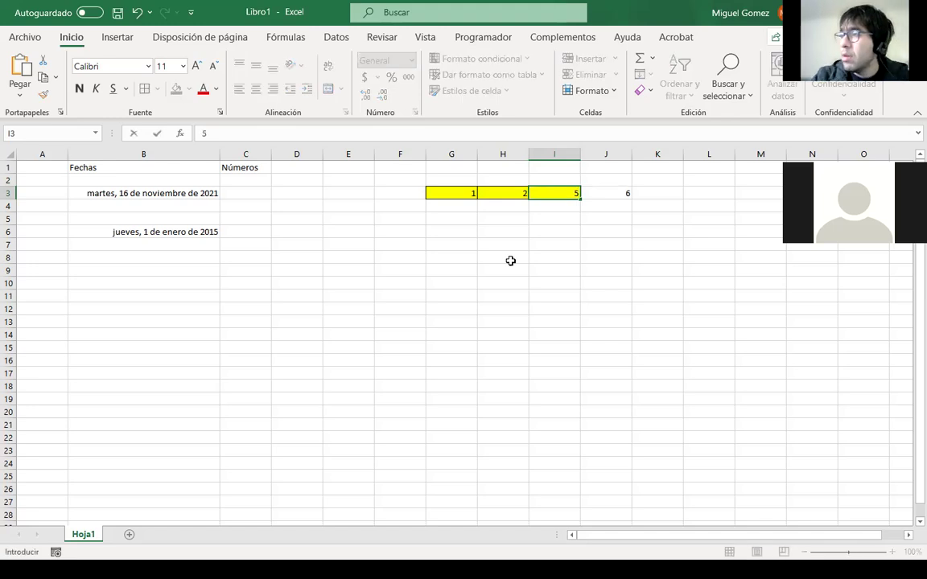
key(Return)
key(Up)
key(Right)
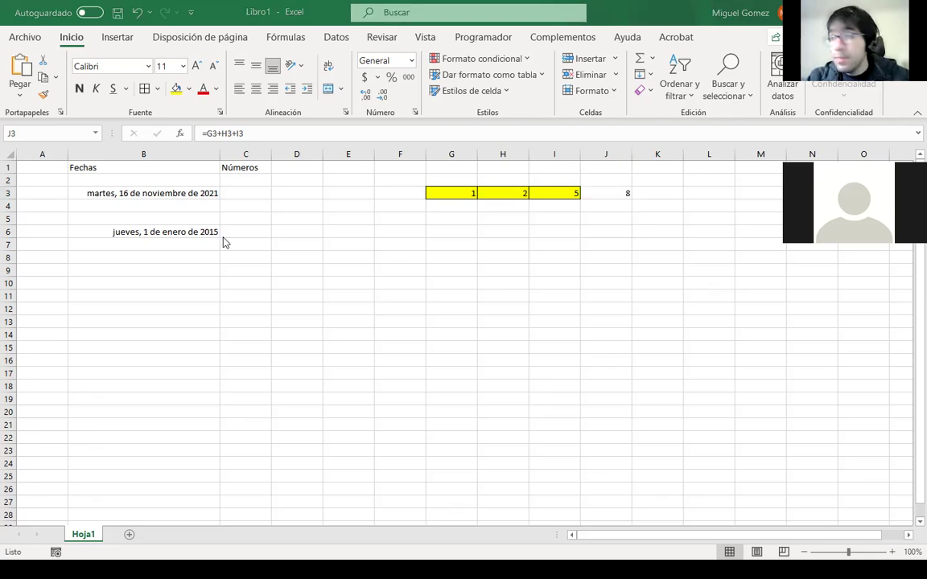
Switch to the slide presentation, circle the word address and underline the word letra in red ink.
key(alt+Tab)
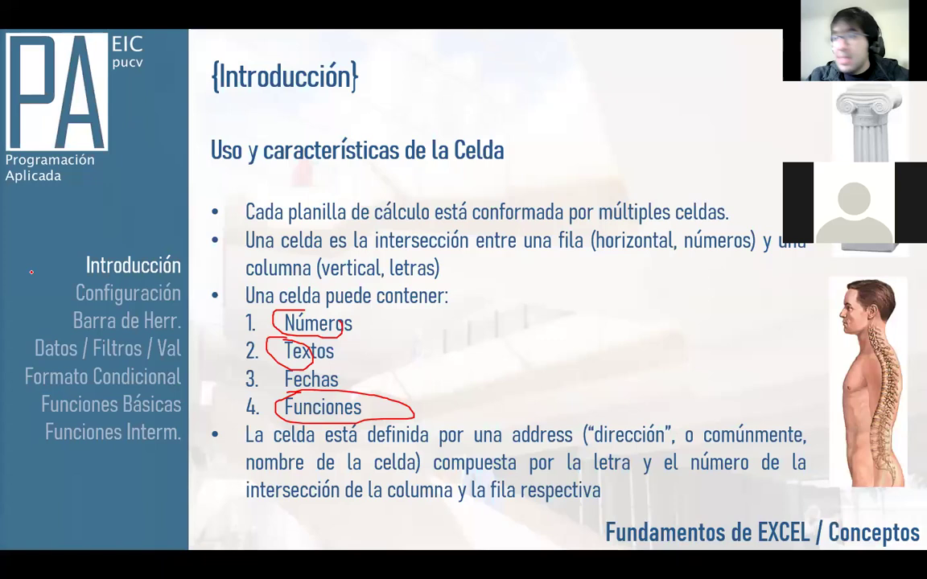
mouse_move(533, 418)
mouse_down()
mouse_move(517, 429)
mouse_move(578, 428)
mouse_move(560, 414)
mouse_up()
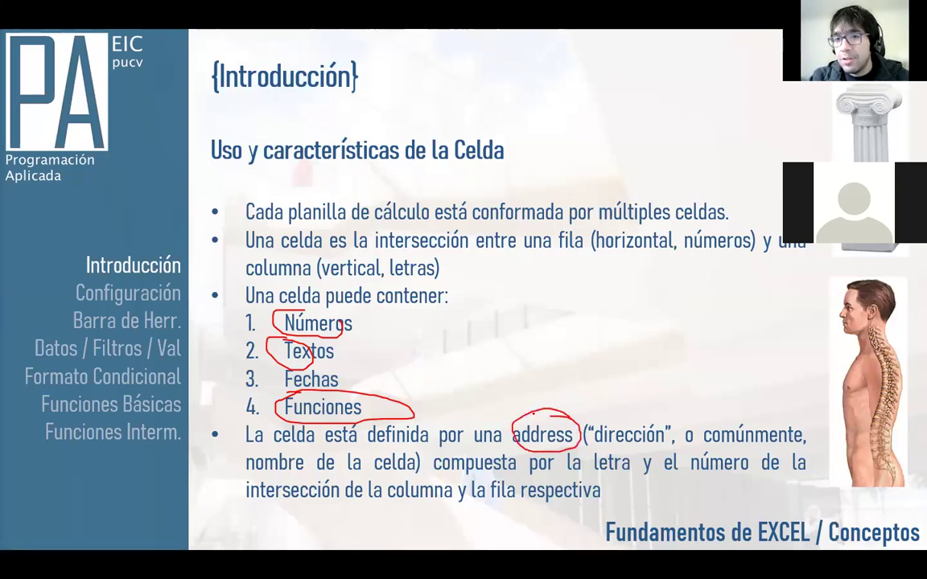
drag(594, 476, 656, 477)
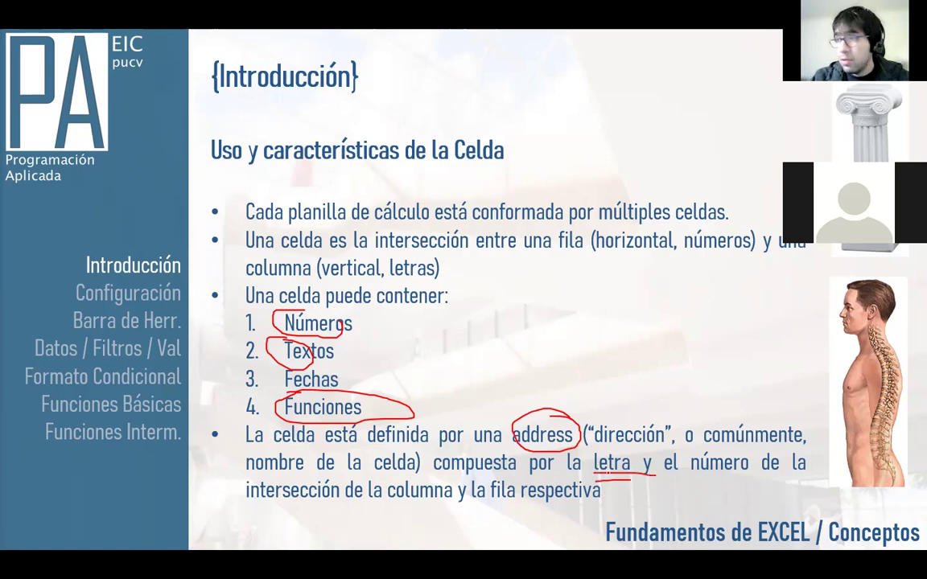
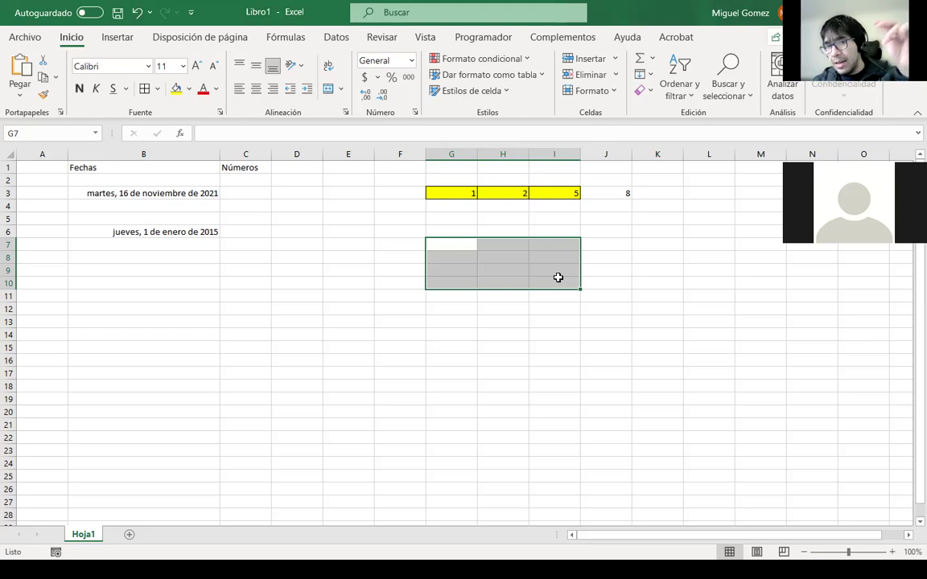
Select cell H13 in Excel, then switch to the slide presentation and circle the range B3:D5 in red ink.
click(514, 283)
click(519, 321)
key(alt+Tab)
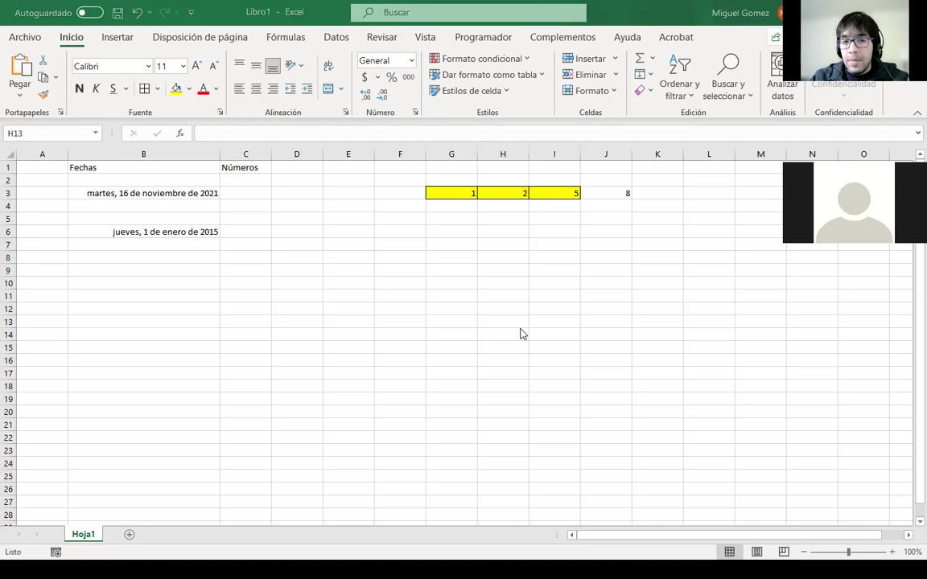
key(alt+Tab)
key(alt+Tab)
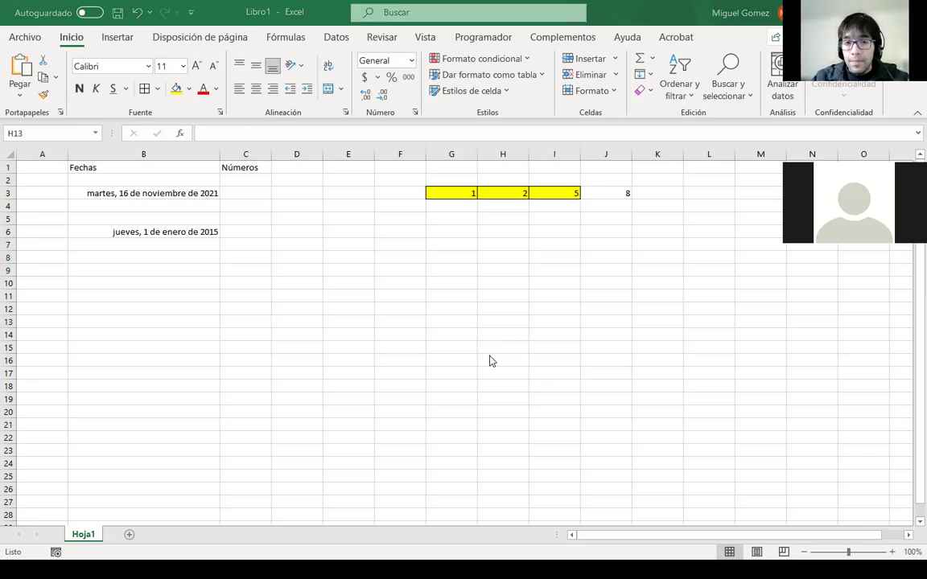
key(alt+Tab)
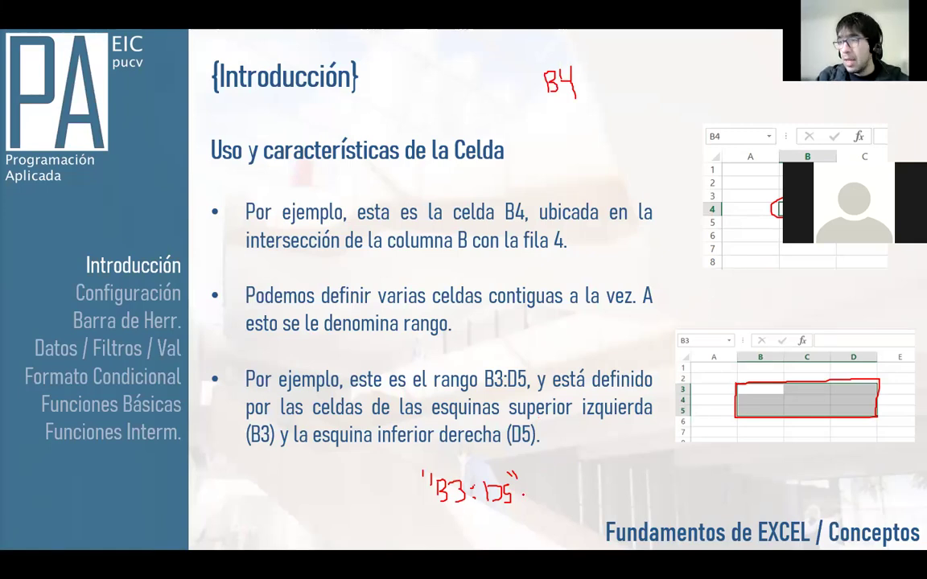
mouse_move(506, 360)
mouse_down()
mouse_move(523, 395)
mouse_move(534, 386)
mouse_up()
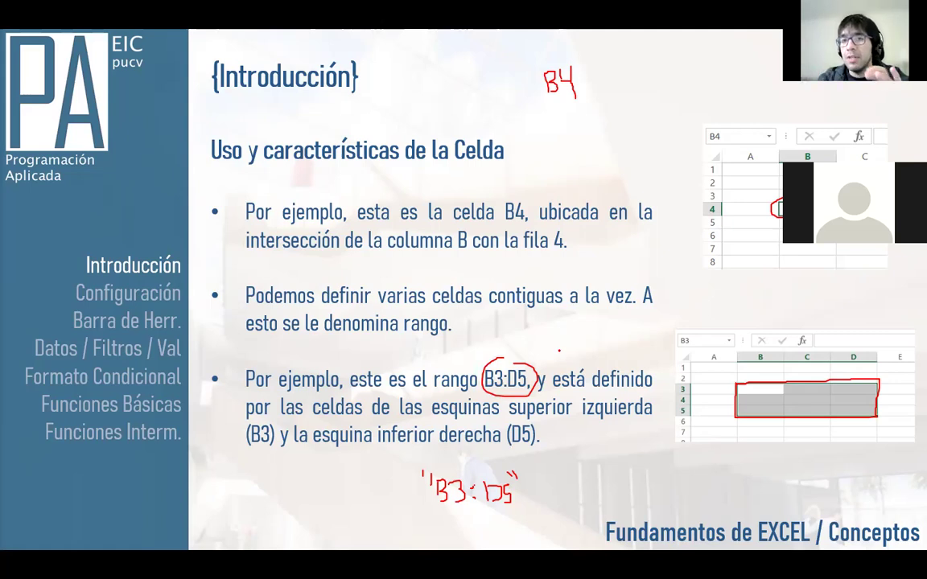
Advance to the slide Trabajando con Celdas, mark oficial and Barra de Fórmulas in red ink, and return to Excel.
key(Right)
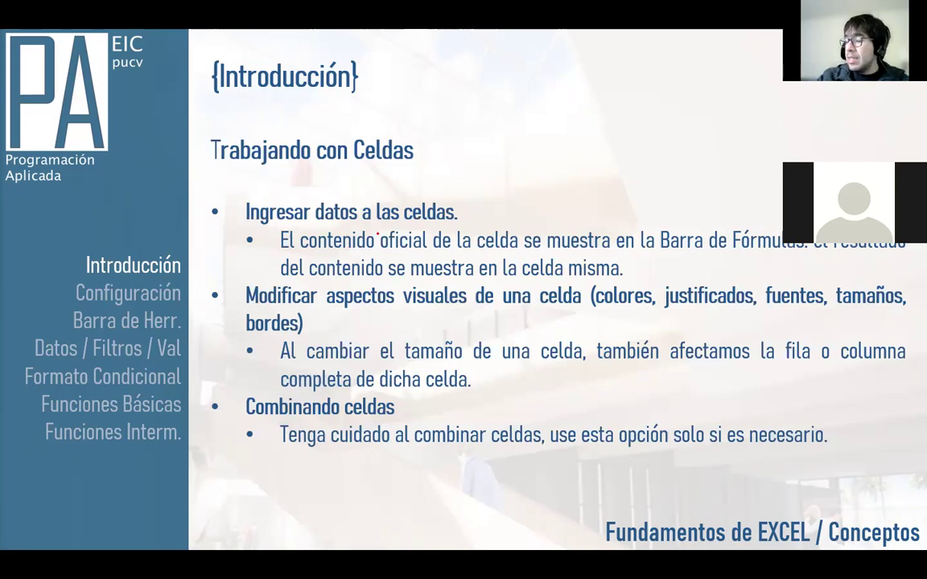
drag(380, 251, 435, 250)
drag(660, 251, 729, 252)
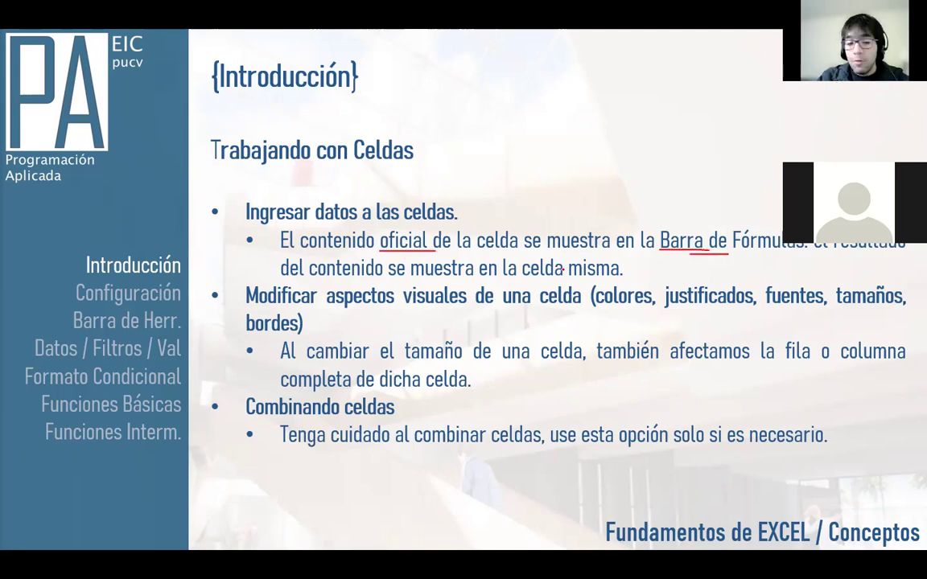
mouse_move(684, 218)
mouse_down()
mouse_move(674, 256)
mouse_move(752, 211)
mouse_move(715, 211)
mouse_up()
key(alt+Tab)
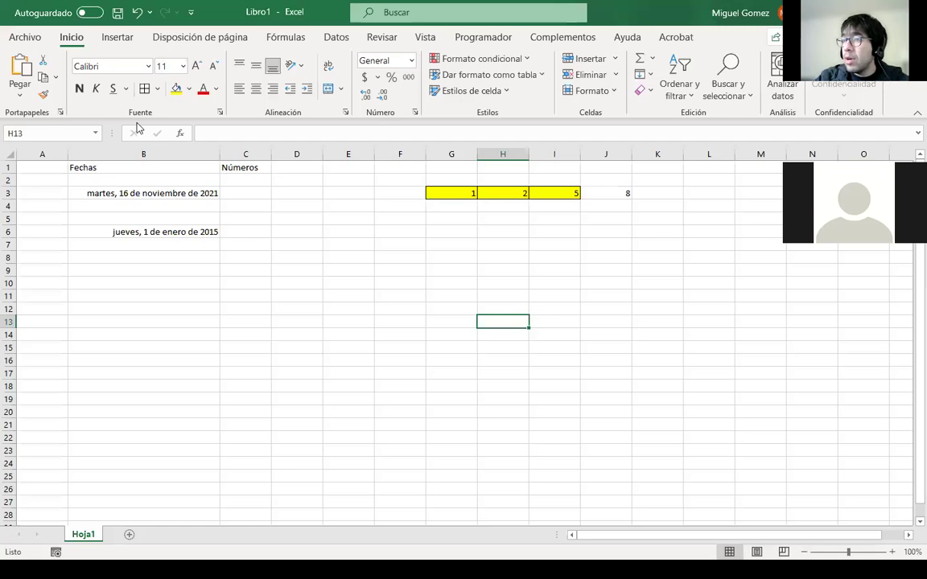
Place the cursor in the formula bar for empty cell H13 and leave editing by selecting cell E22.
click(279, 136)
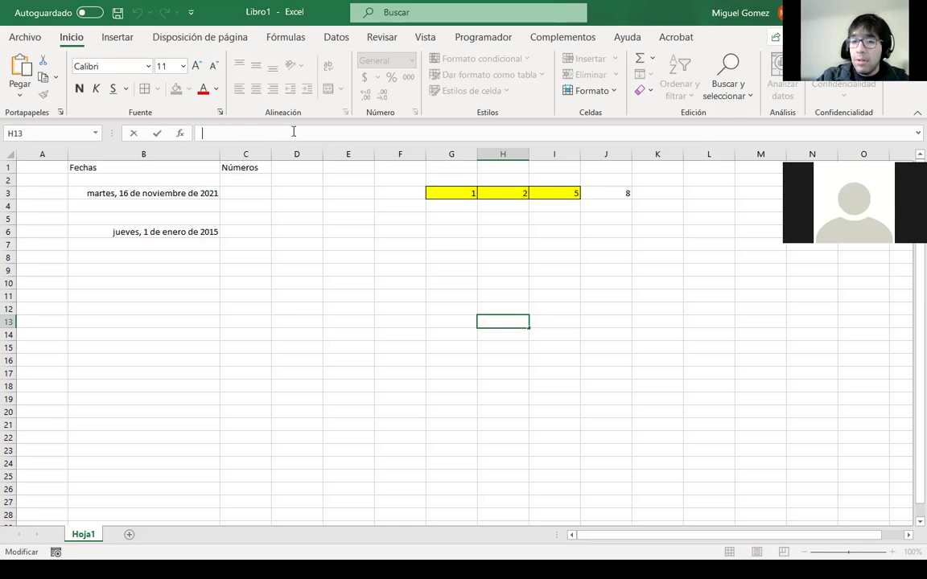
drag(346, 323, 366, 333)
click(344, 435)
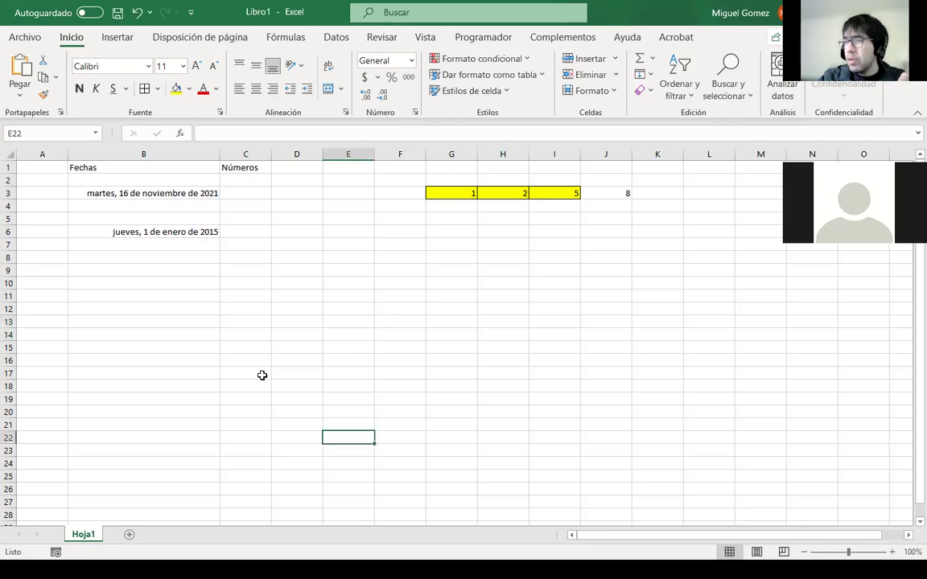
Examine the formula bar content of the dates in B6 and B3 and the headings in B1 and C1.
click(182, 234)
click(120, 244)
click(94, 231)
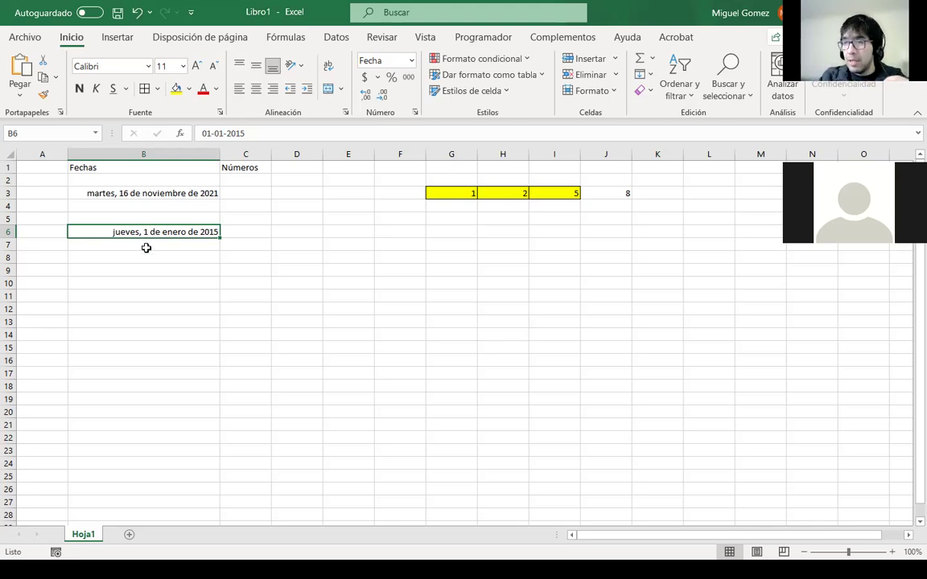
click(234, 227)
key(Left)
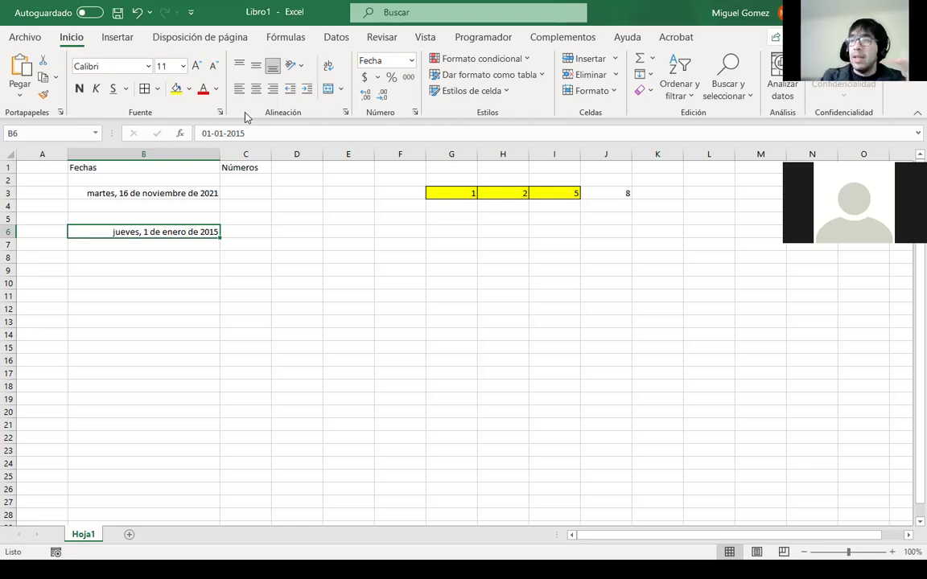
click(166, 193)
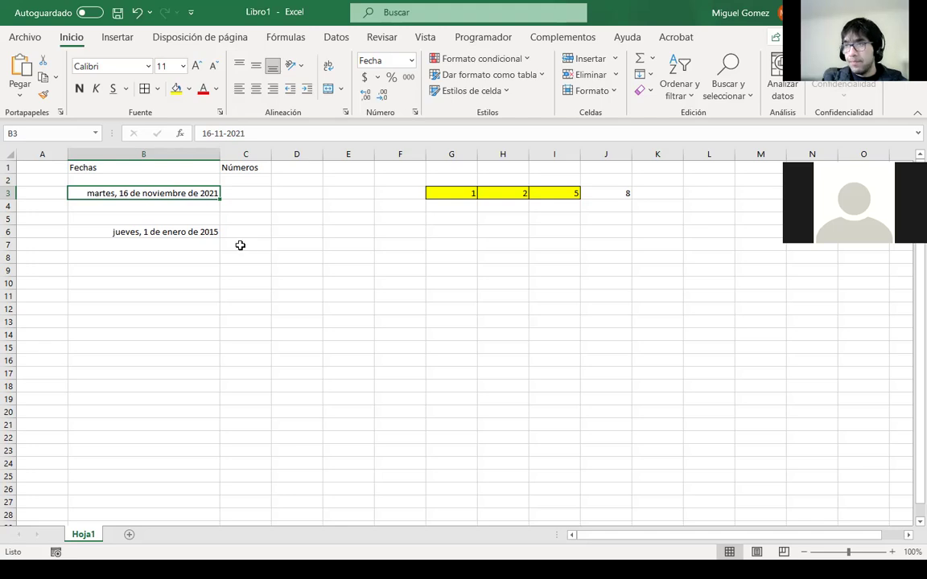
click(125, 165)
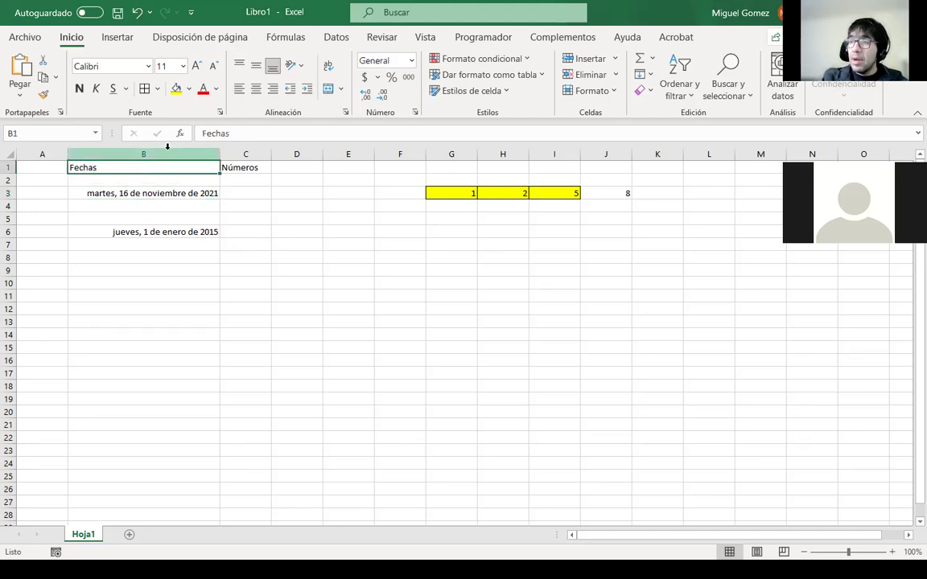
click(236, 165)
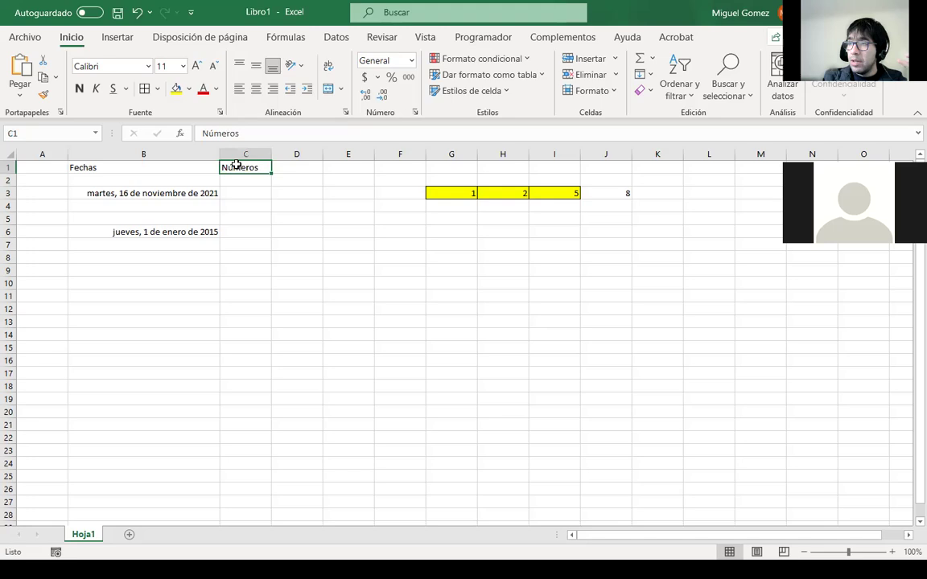
Examine the formula bar content of the numbers in G3, H3 and I3 and the formula in J3.
click(443, 193)
click(494, 192)
click(565, 194)
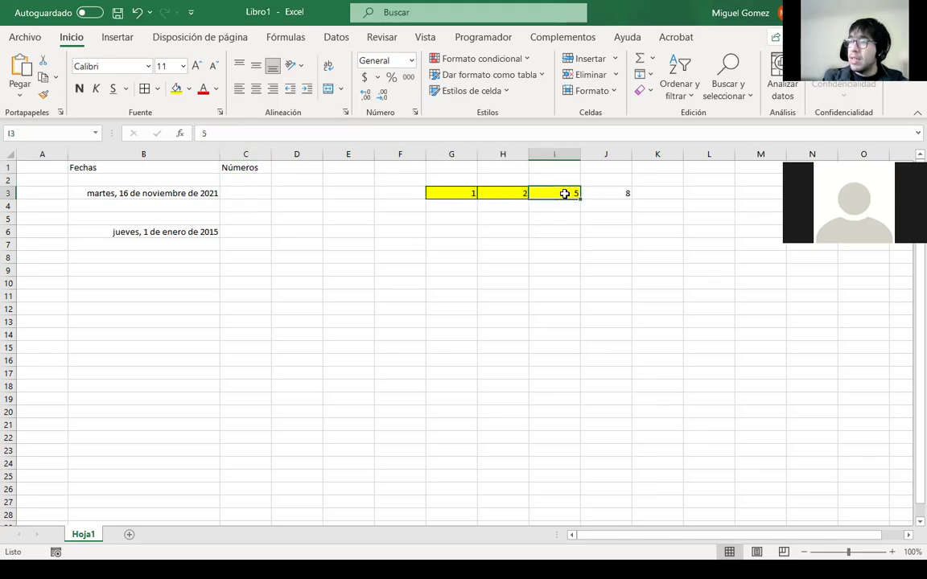
click(465, 192)
click(503, 191)
click(538, 190)
click(471, 190)
click(515, 191)
click(560, 189)
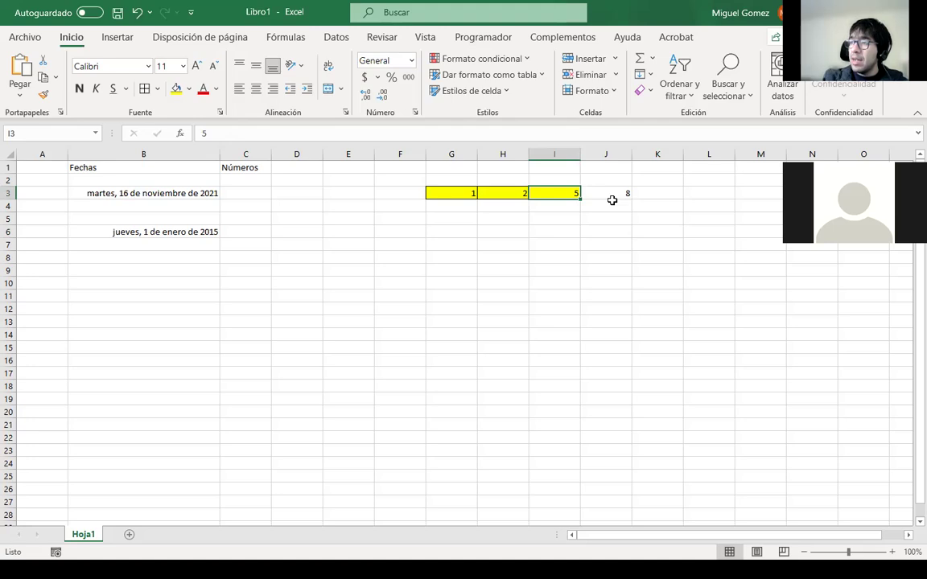
click(609, 194)
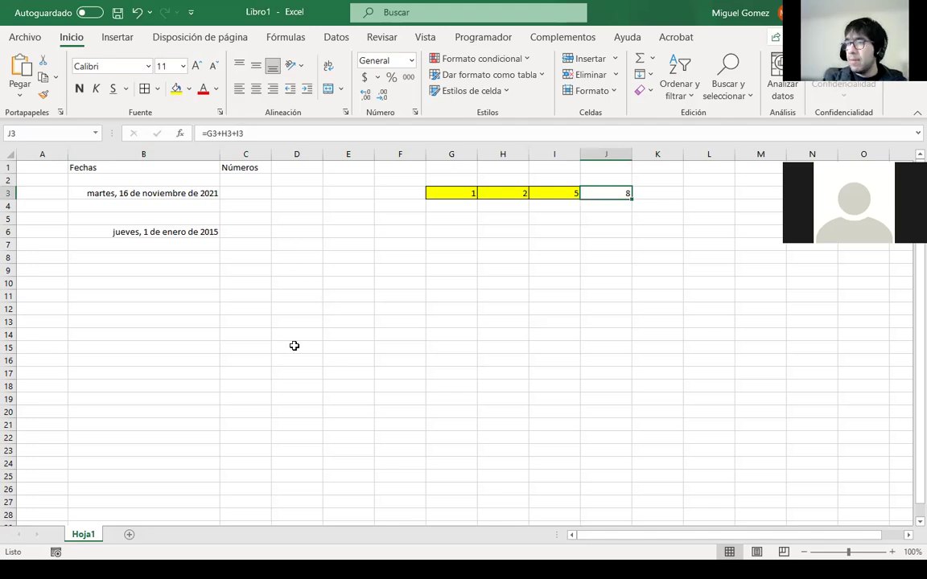
Examine the formula bar for several blank cells, including D8 and I9, and finish on cell I7.
click(279, 258)
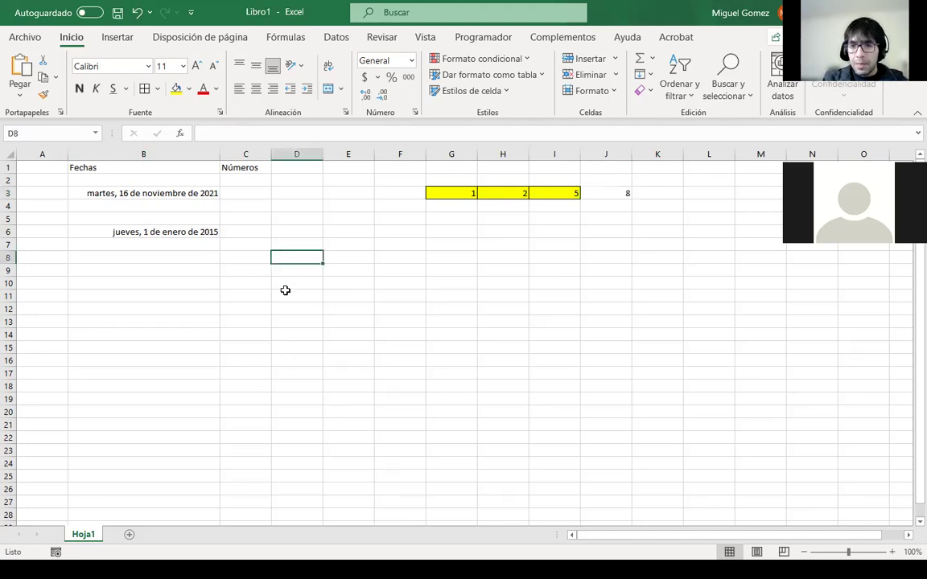
click(215, 130)
click(336, 294)
click(350, 252)
click(369, 232)
click(534, 265)
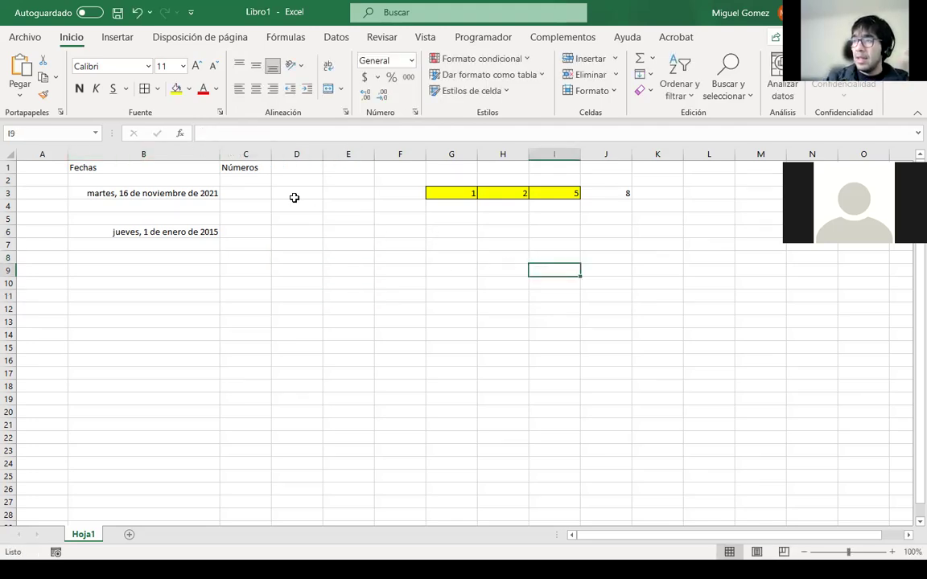
click(239, 134)
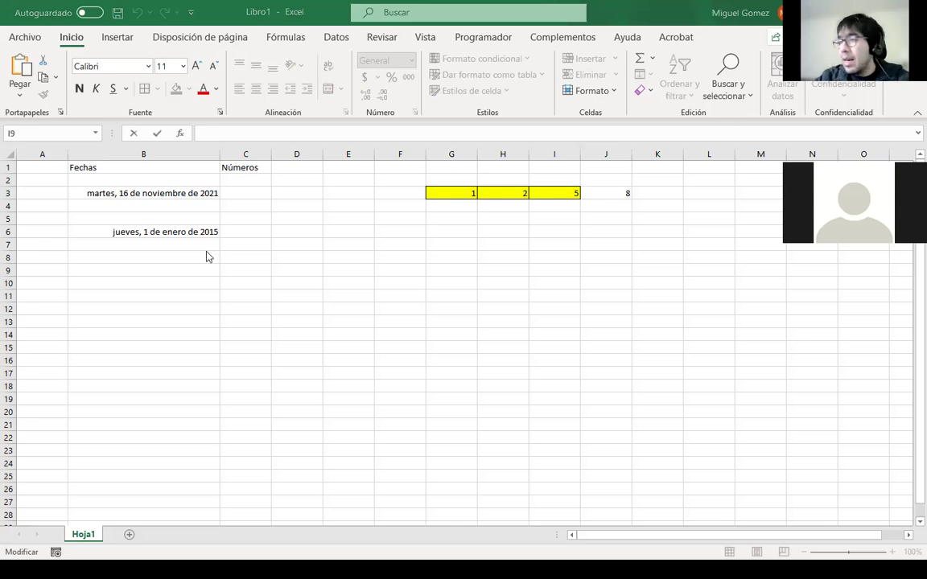
click(554, 244)
Switch to the slide presentation, circle the bullet Modificar aspectos visuales de una celda in red ink, and return to Excel.
key(alt+Tab)
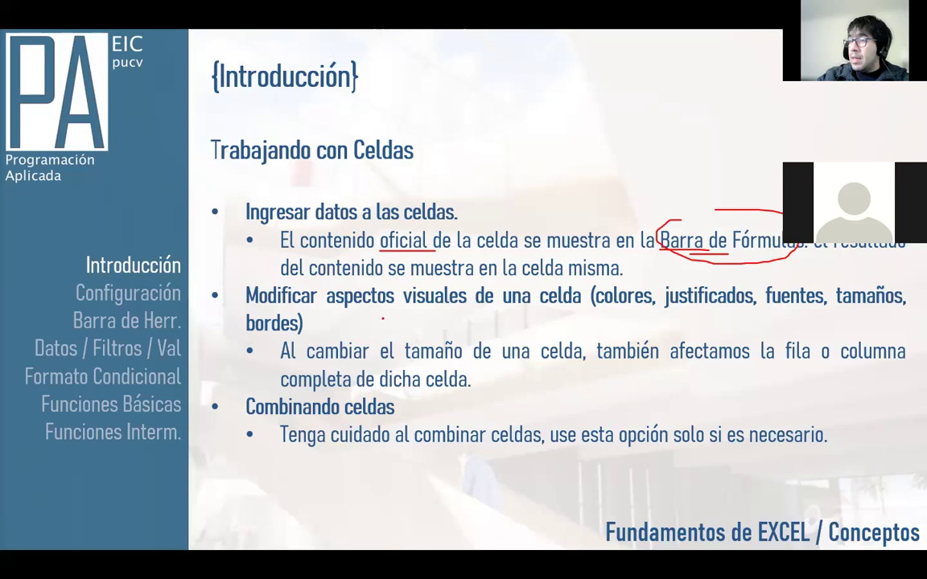
mouse_move(239, 287)
mouse_down()
mouse_move(233, 315)
mouse_move(402, 331)
mouse_move(612, 320)
mouse_move(925, 323)
mouse_move(734, 287)
mouse_move(268, 295)
mouse_up()
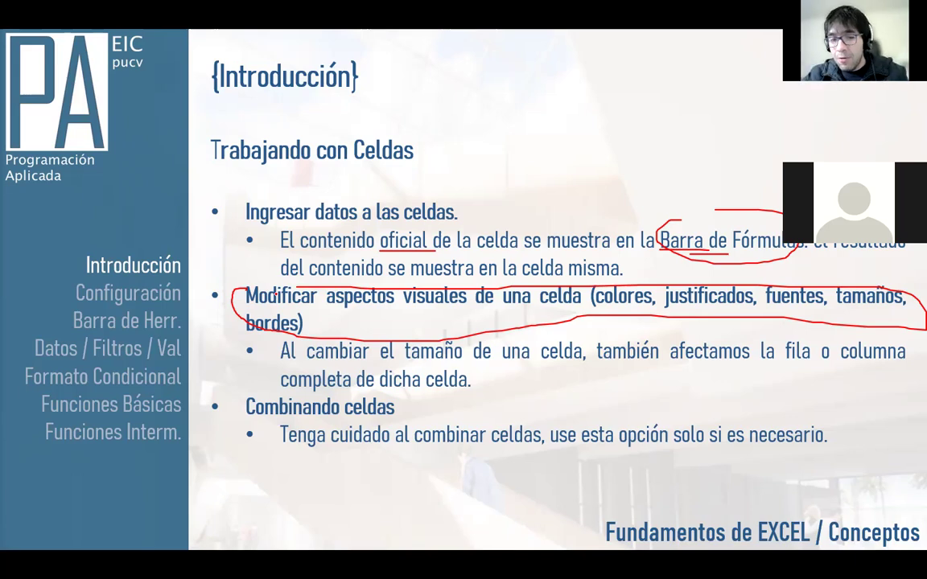
key(alt+Tab)
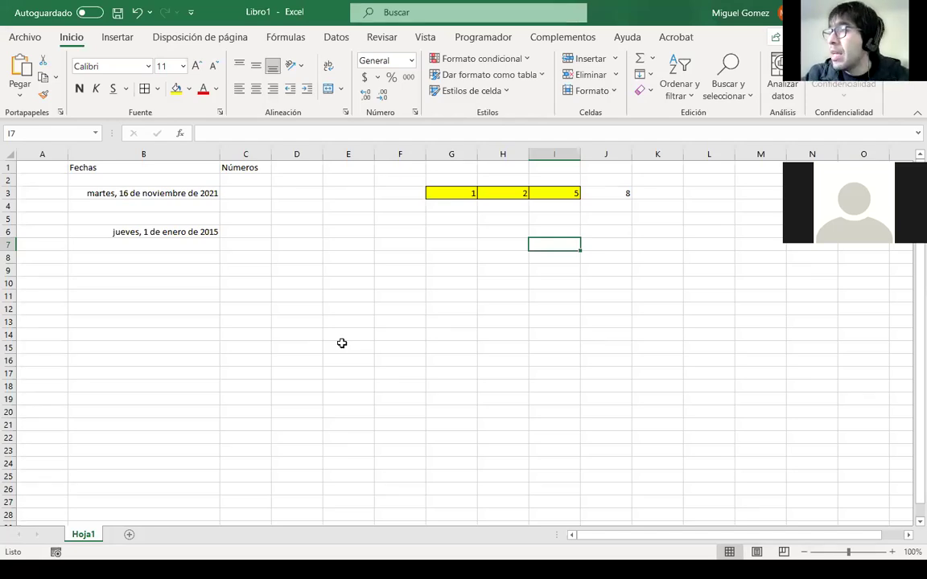
Add a new worksheet and enter the headings Nombre, Apellido, Control 1, Prueba 1 and Tarea in cells B2 to F2.
click(342, 344)
click(128, 535)
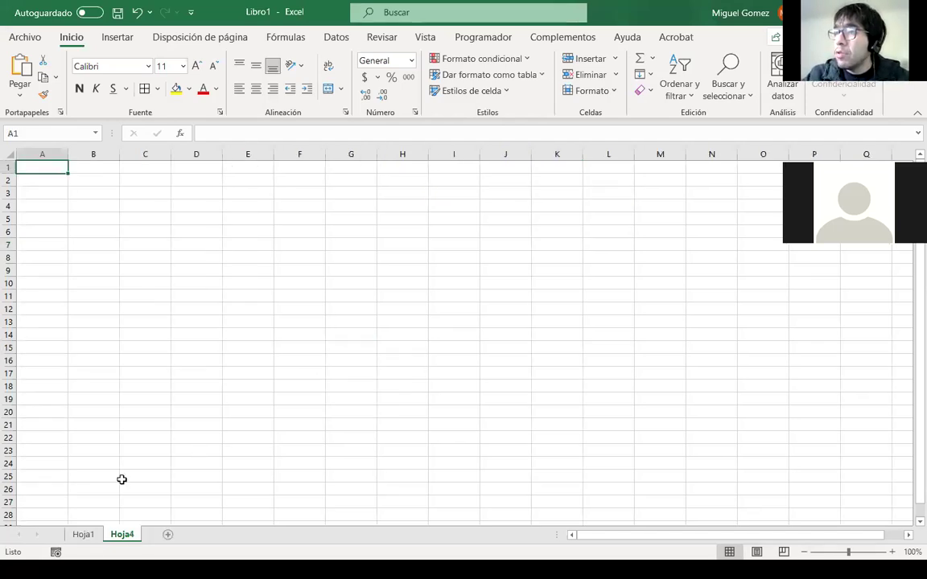
click(95, 180)
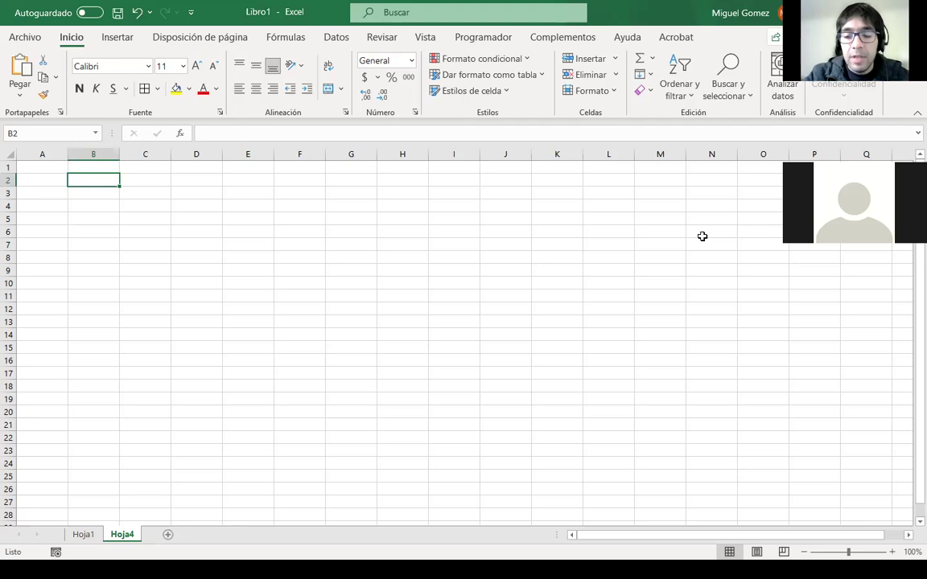
text(Nombre)
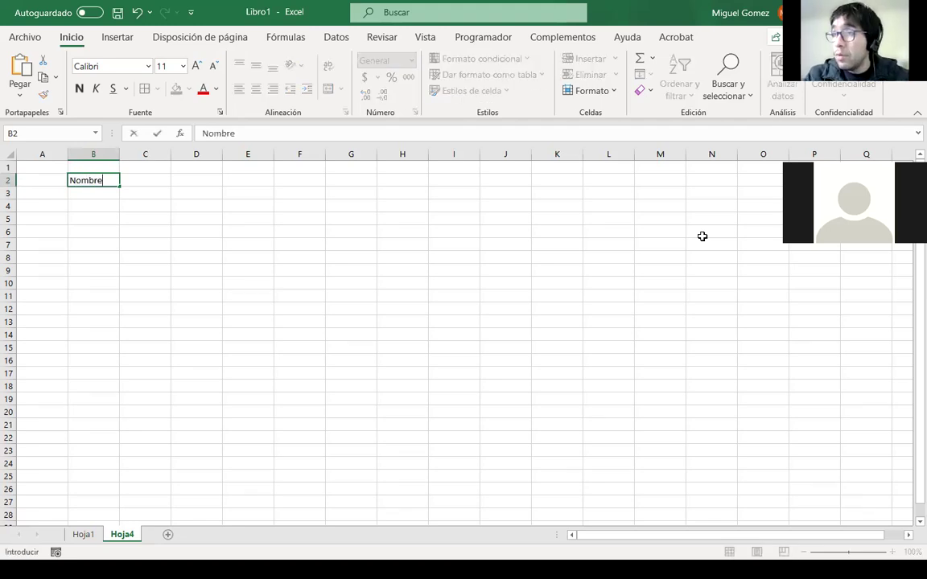
key(Tab)
text(Apellido)
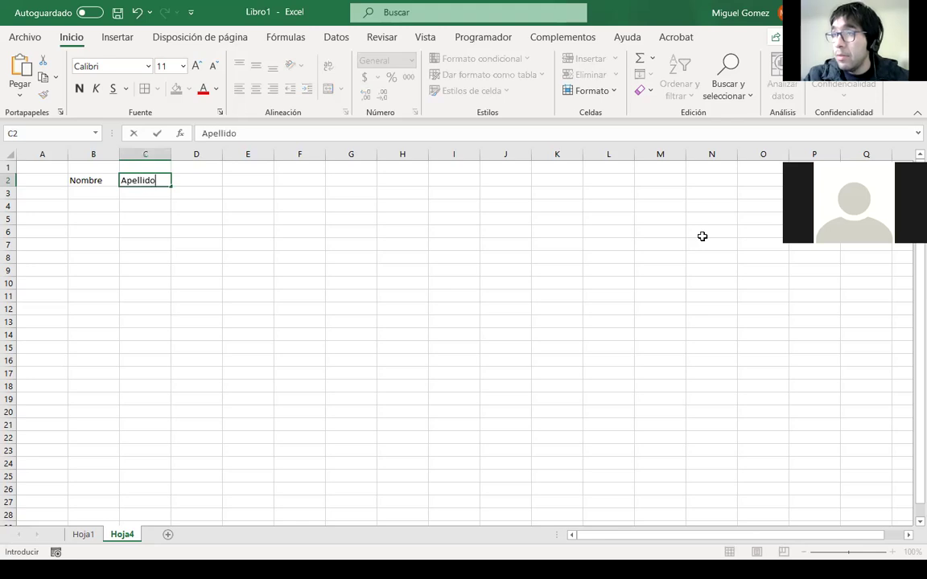
key(Tab)
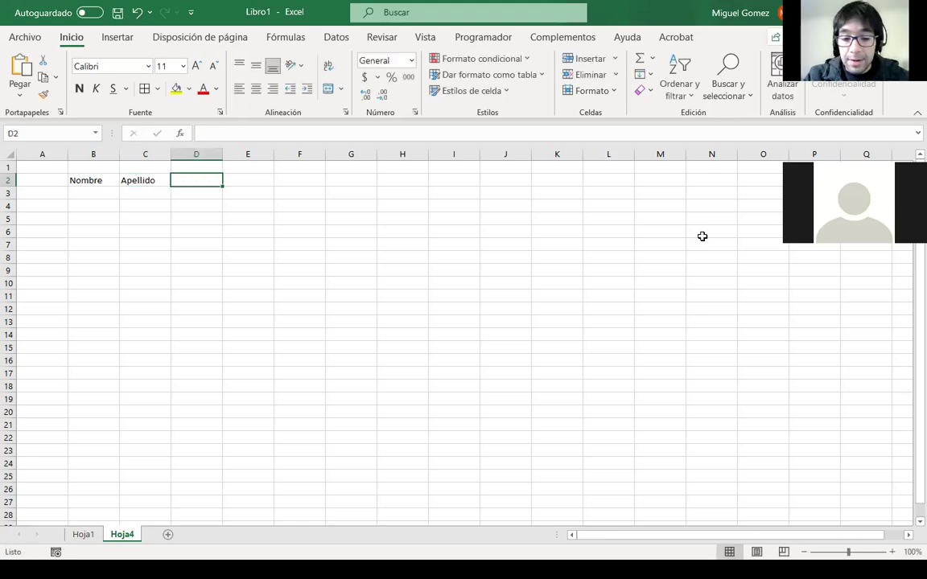
text(Control 1)
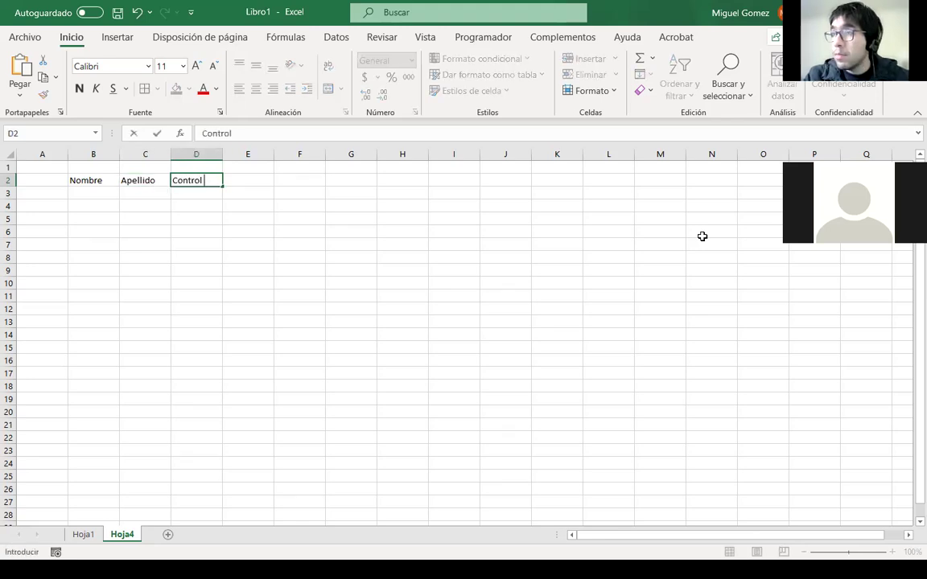
key(Tab)
text(Prueba 1)
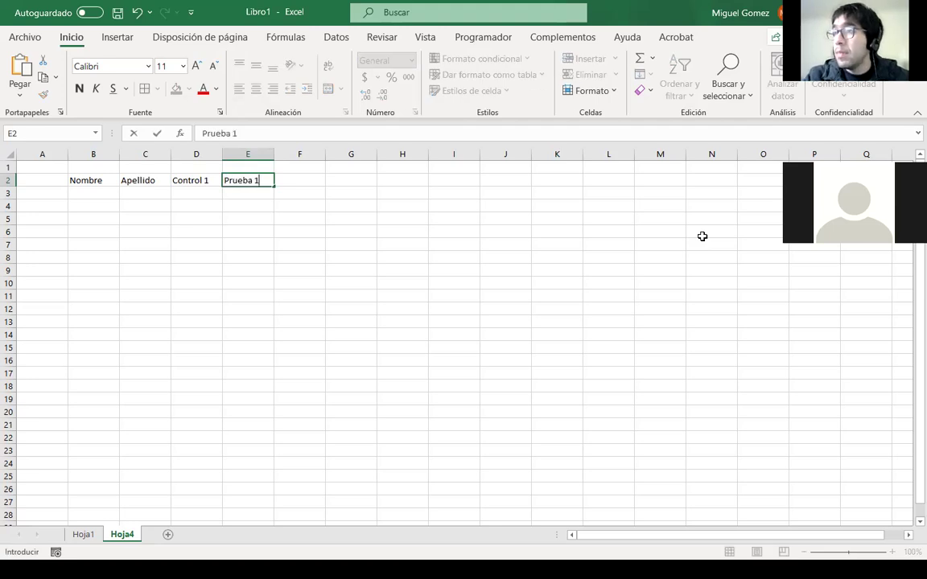
key(Tab)
text(Tarea)
key(Down)
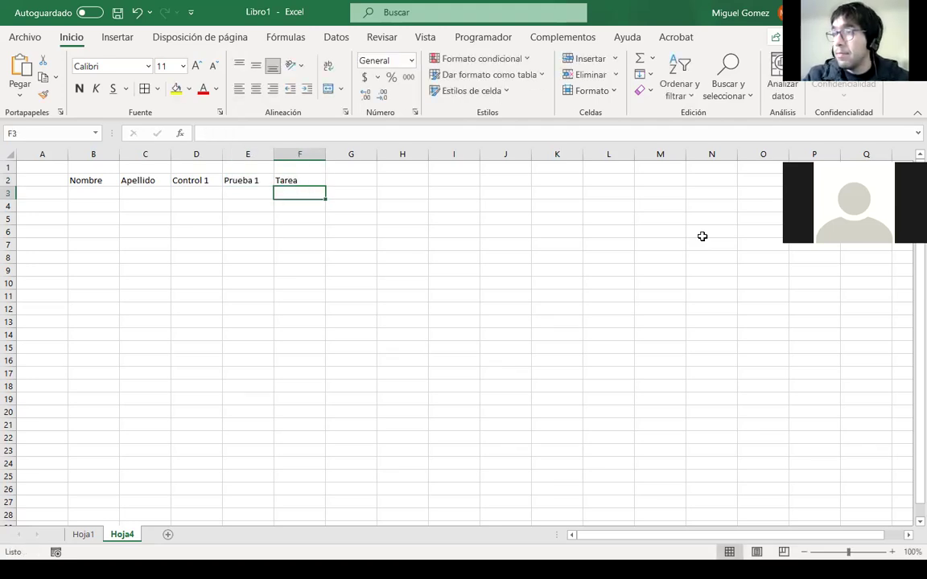
Select the range B2:F19 starting from the Nombre heading, and release the selection.
key(Up)
key(Left)
key(Left)
key(Left)
key(Left)
key(shift+Down)
key(shift+Down)
key(shift+Down)
key(shift+Down)
key(shift+Down)
key(shift+Down)
key(shift+Down)
key(shift+Down)
key(shift+Down)
key(shift+Down)
key(shift+Down)
key(shift+Down)
key(shift+Down)
key(shift+Down)
key(shift+Down)
key(shift+Down)
key(shift+Down)
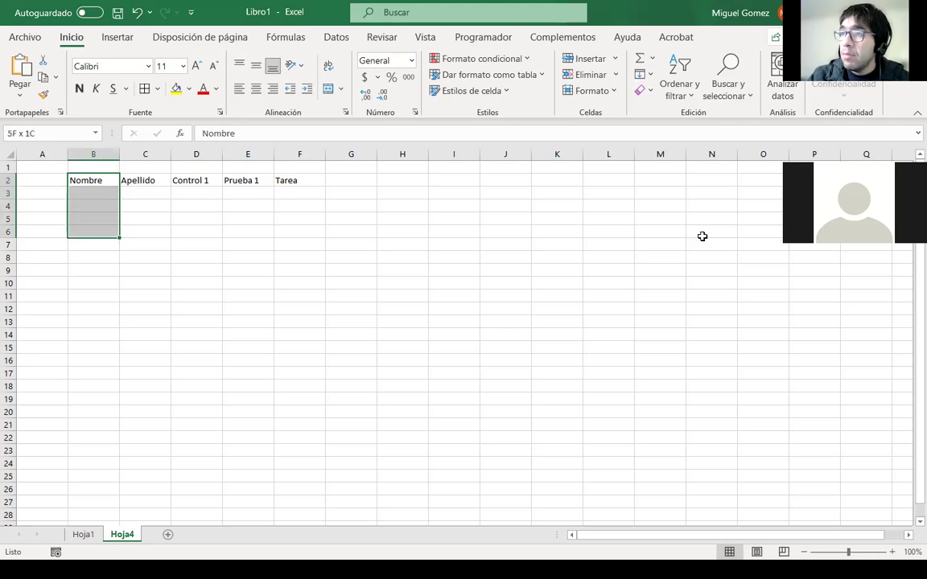
key(shift+Right)
key(shift+Right)
key(shift+Right)
key(shift+Right)
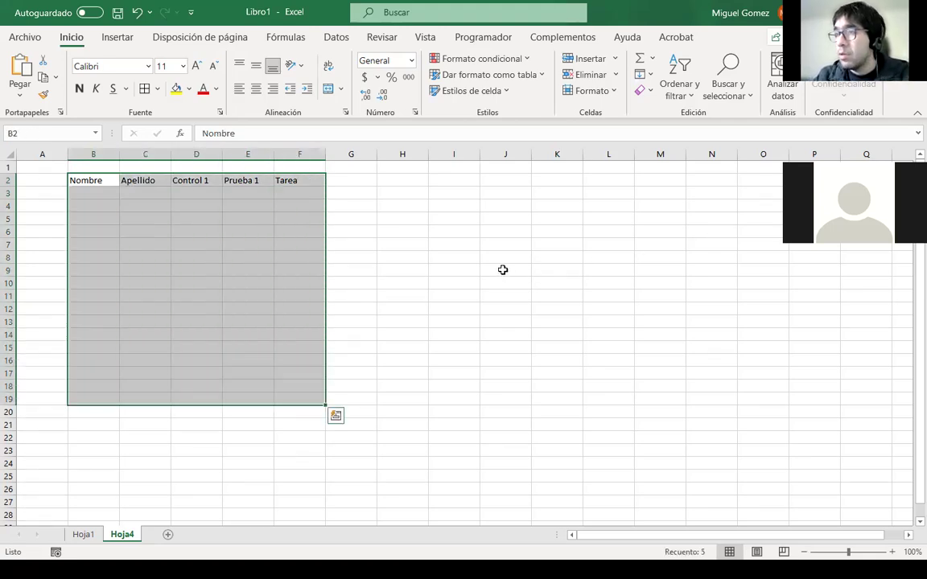
click(195, 270)
Apply all borders to the range B2:F22.
drag(93, 183, 285, 439)
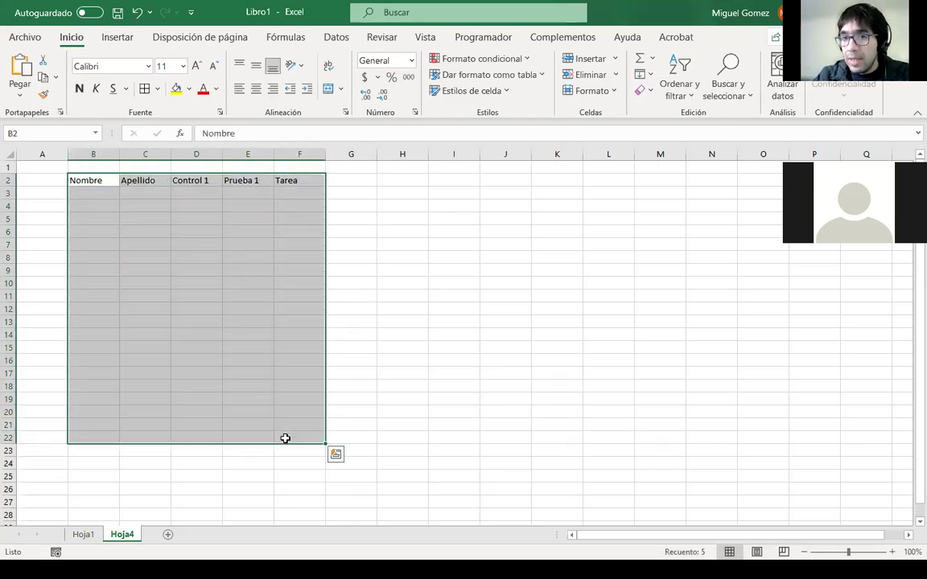
click(157, 89)
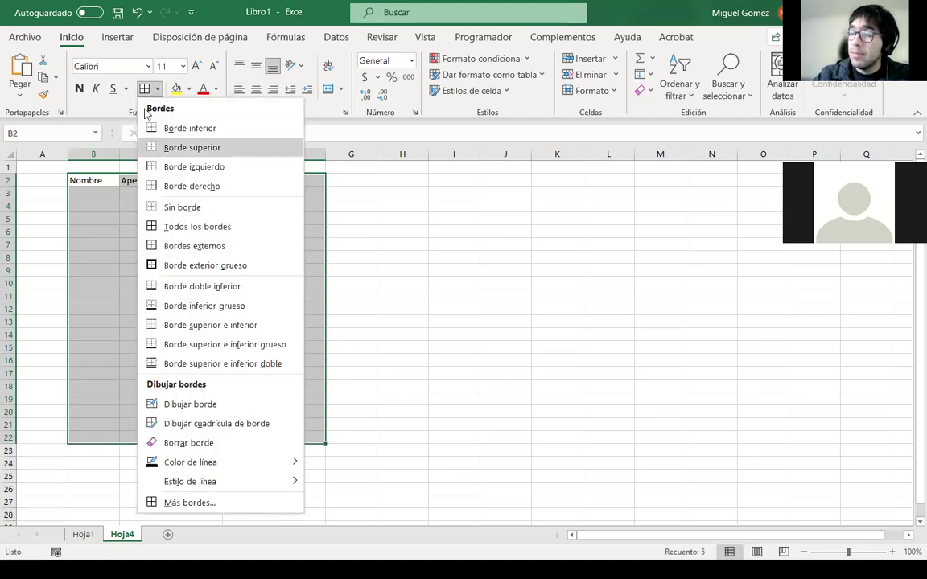
click(156, 90)
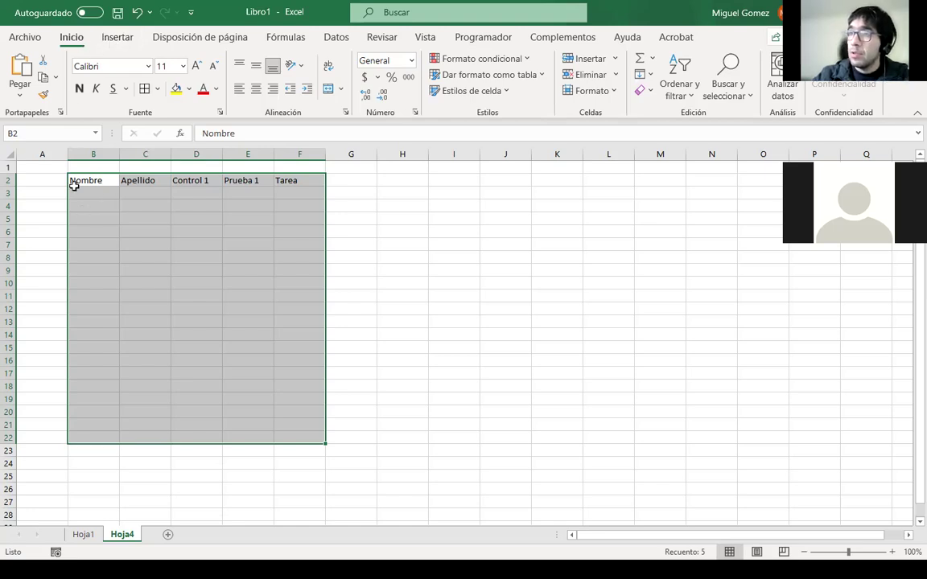
click(145, 89)
click(259, 386)
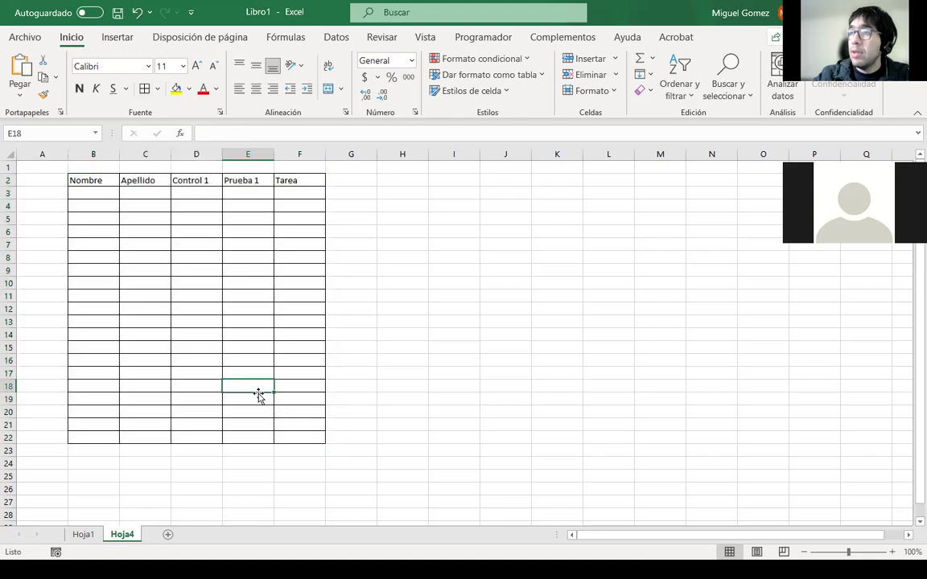
Apply a thick outside border to the range B2:F22.
drag(96, 179, 292, 435)
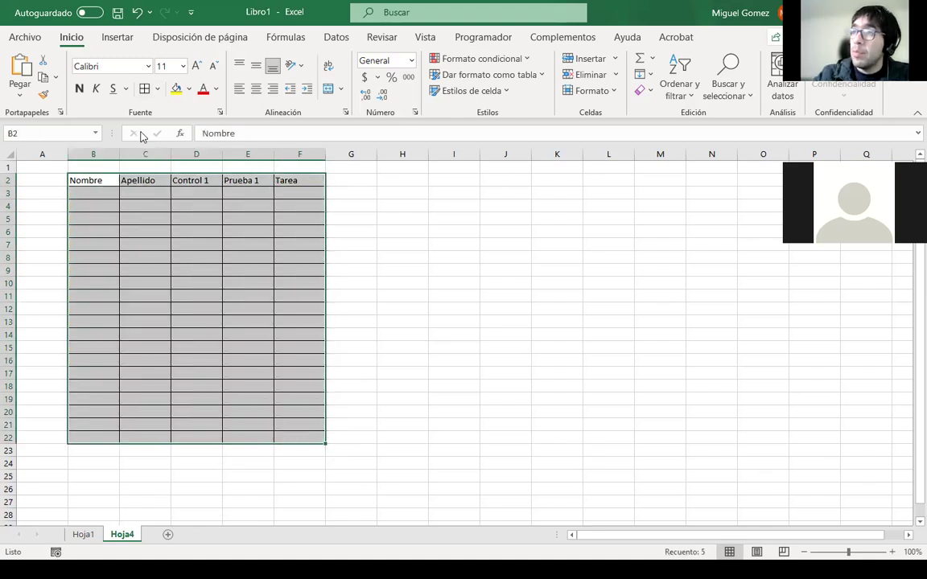
click(157, 88)
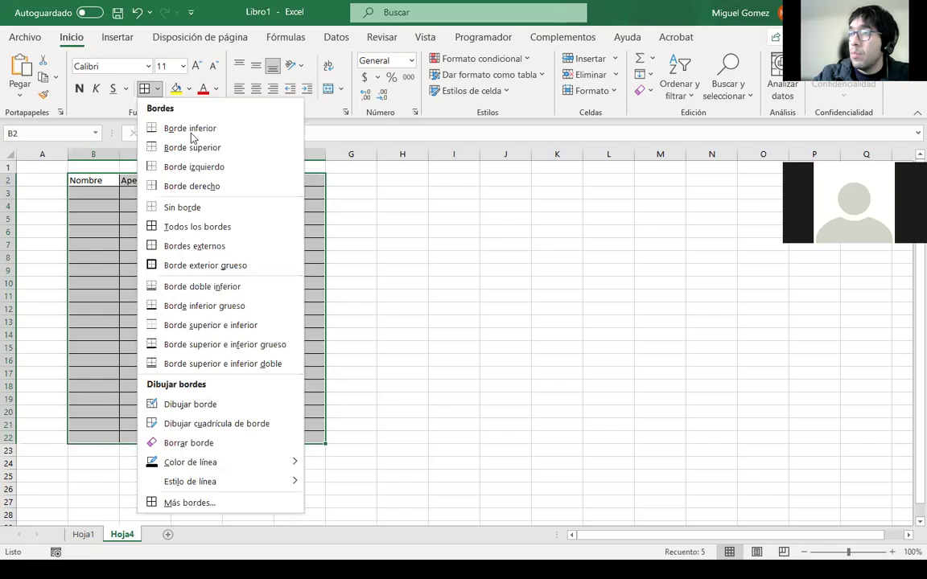
click(219, 266)
click(196, 323)
click(402, 387)
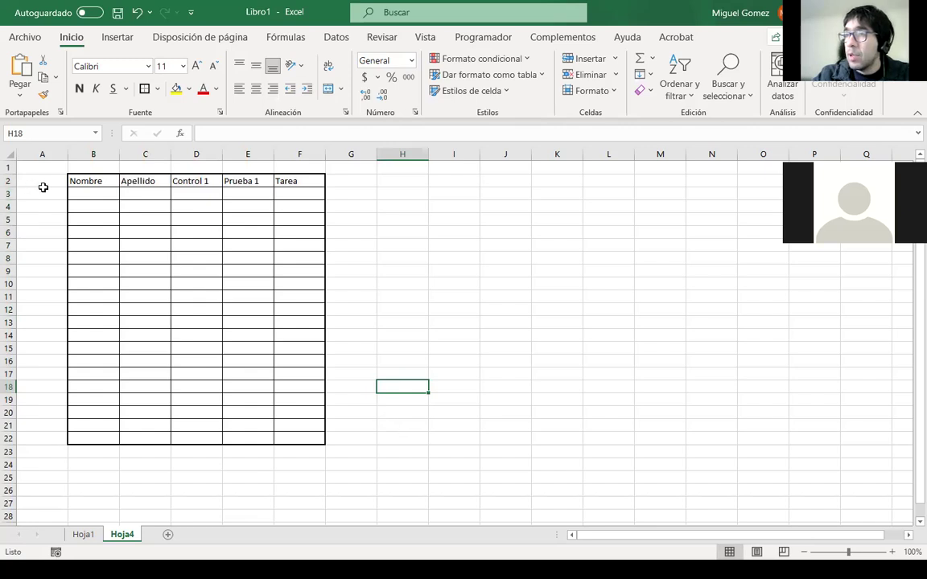
Center the contents of the range B2:F22 horizontally.
drag(87, 181, 282, 431)
click(284, 435)
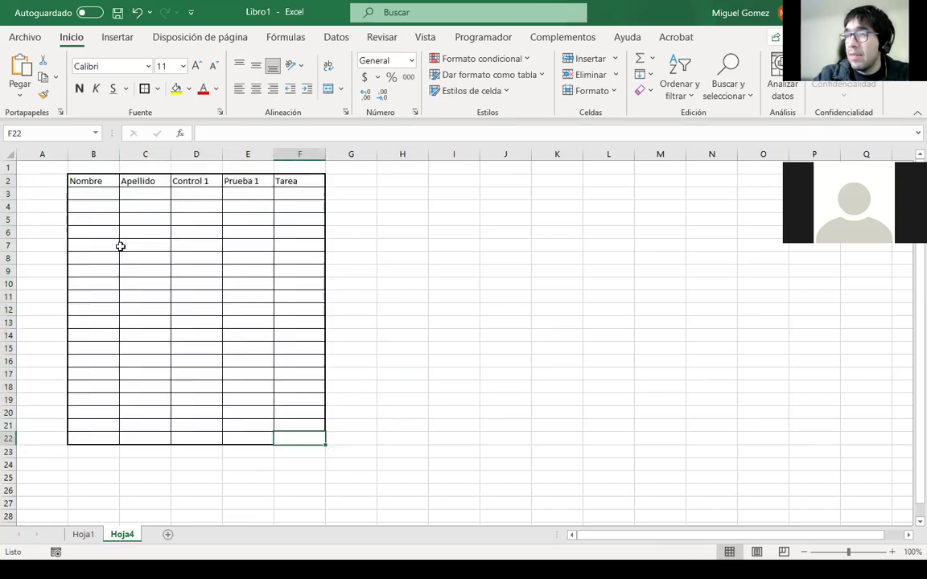
click(97, 182)
drag(98, 182, 296, 439)
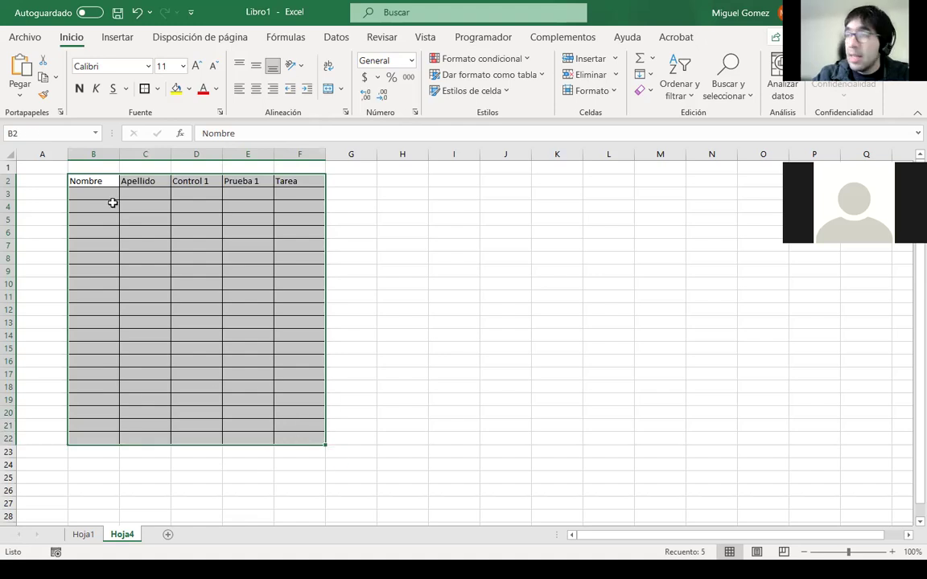
click(256, 91)
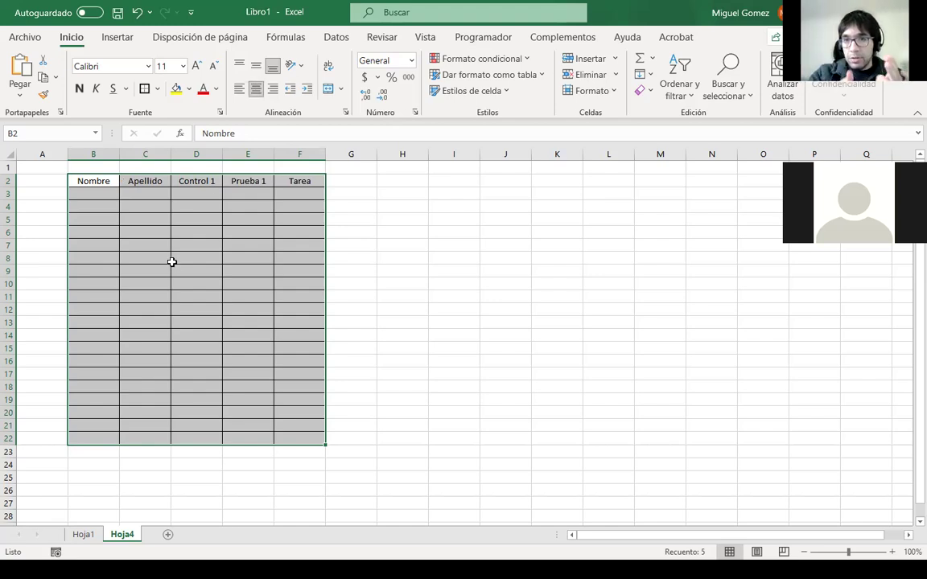
click(80, 204)
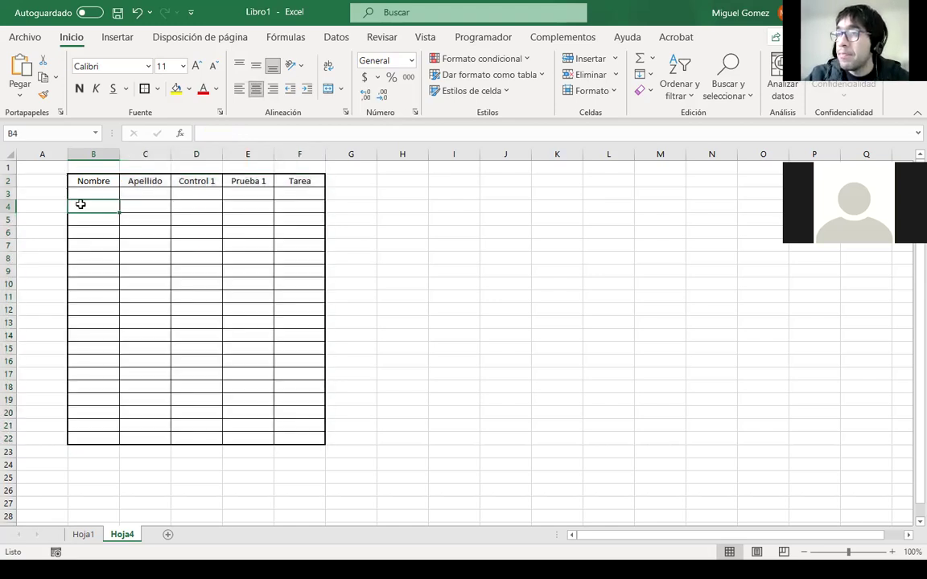
Make heading row 2 a little over twice as tall and widen column B slightly.
click(18, 192)
drag(10, 186, 12, 199)
click(145, 271)
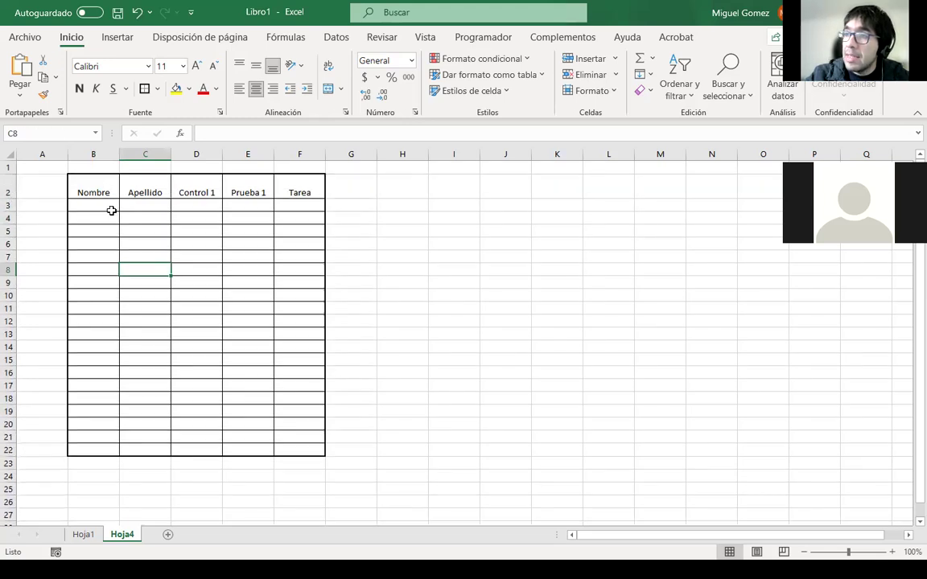
drag(120, 154, 125, 152)
click(175, 215)
click(235, 167)
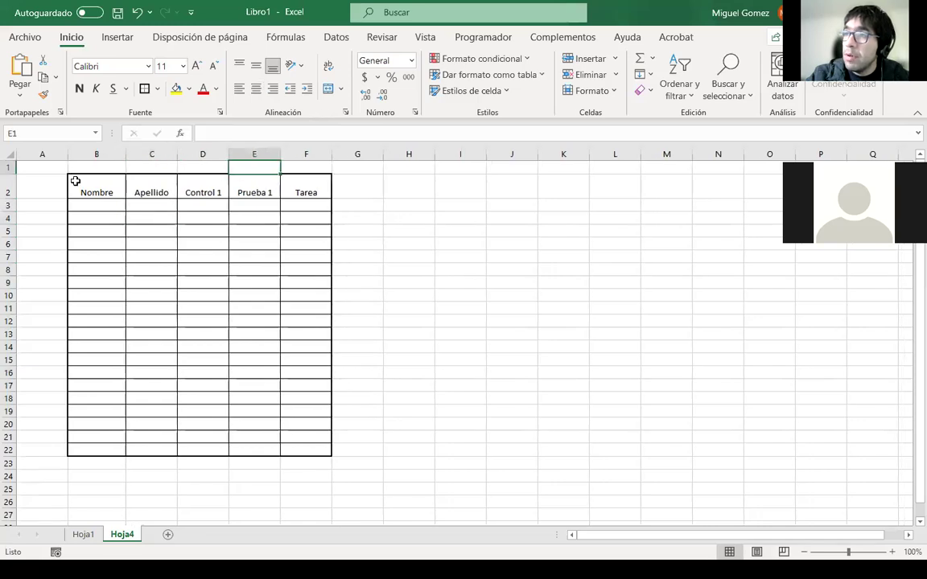
drag(9, 196, 10, 200)
click(203, 196)
click(354, 211)
click(354, 260)
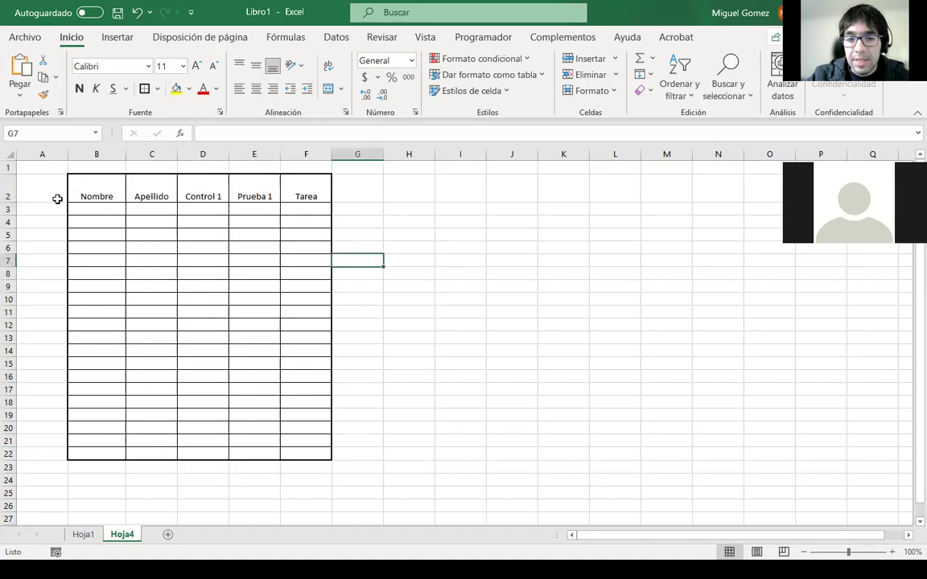
click(183, 201)
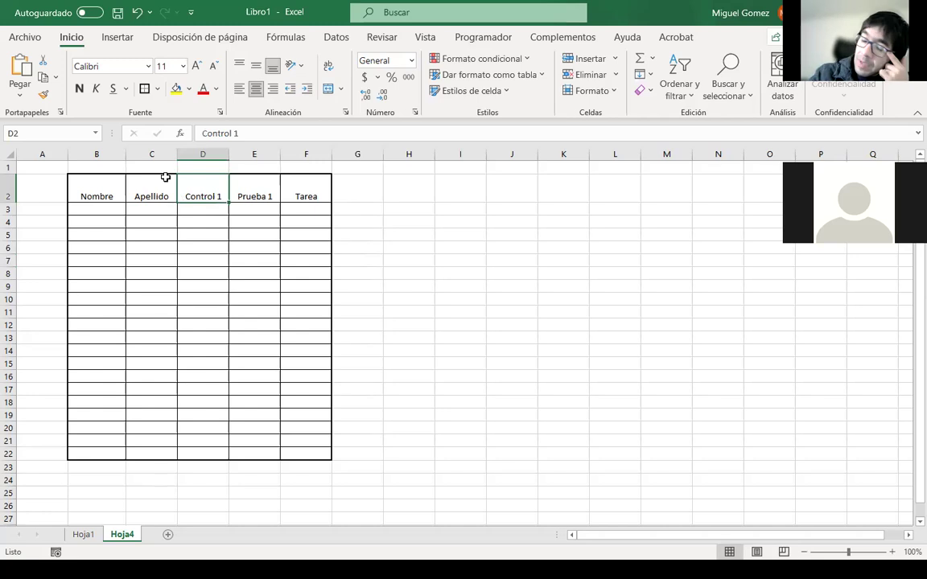
Select columns B to F and widen them together to one equal width.
click(97, 154)
click(141, 168)
drag(103, 153, 311, 172)
click(306, 196)
drag(97, 194, 276, 450)
drag(93, 154, 369, 159)
click(267, 249)
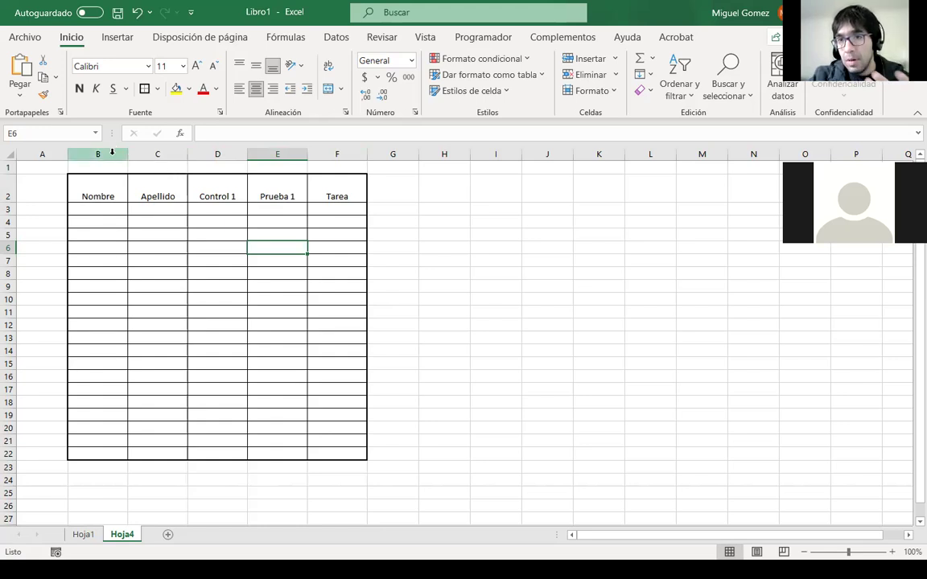
Select entire columns B to F and resize them together, trying much wider widths before settling on a moderate equal width.
drag(92, 179, 327, 454)
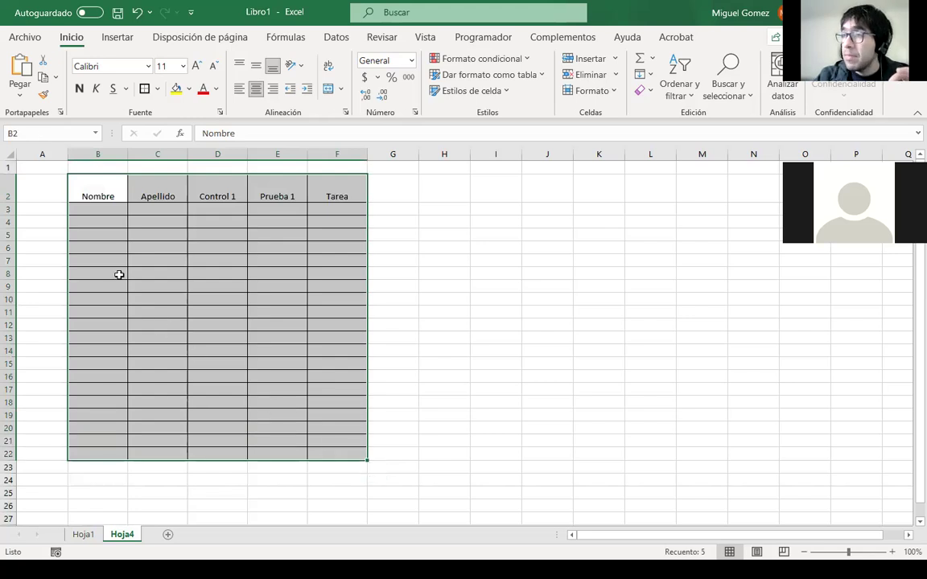
click(95, 153)
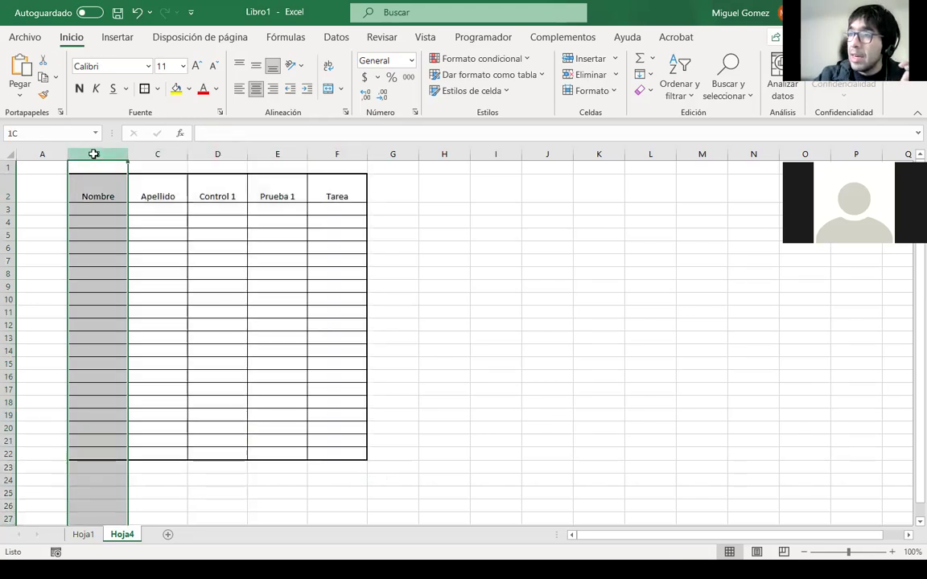
drag(114, 154, 332, 150)
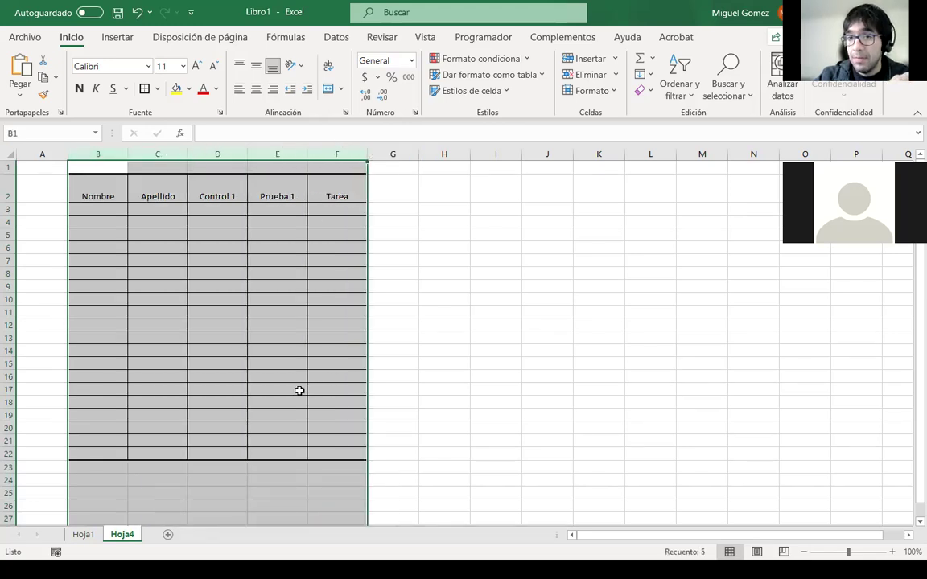
drag(97, 154, 326, 193)
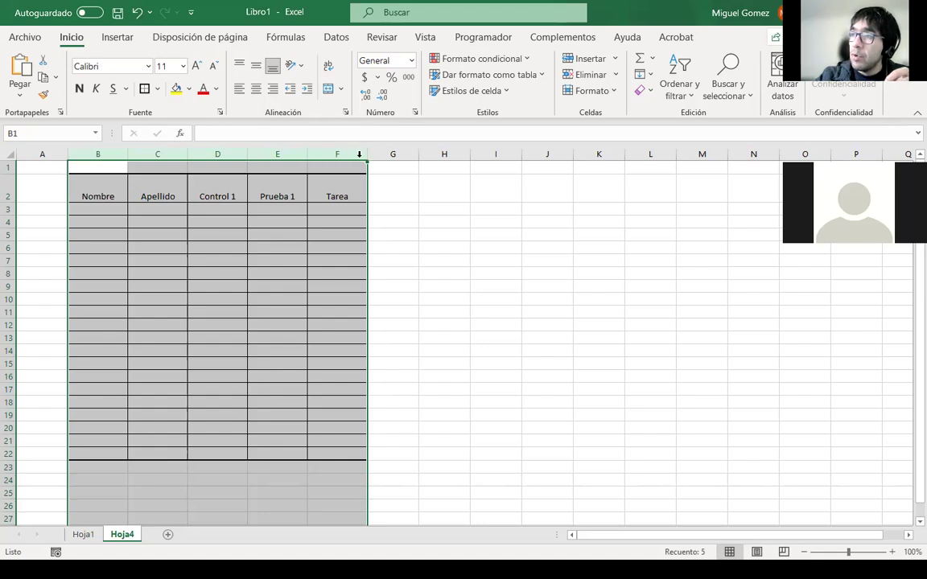
drag(363, 154, 409, 157)
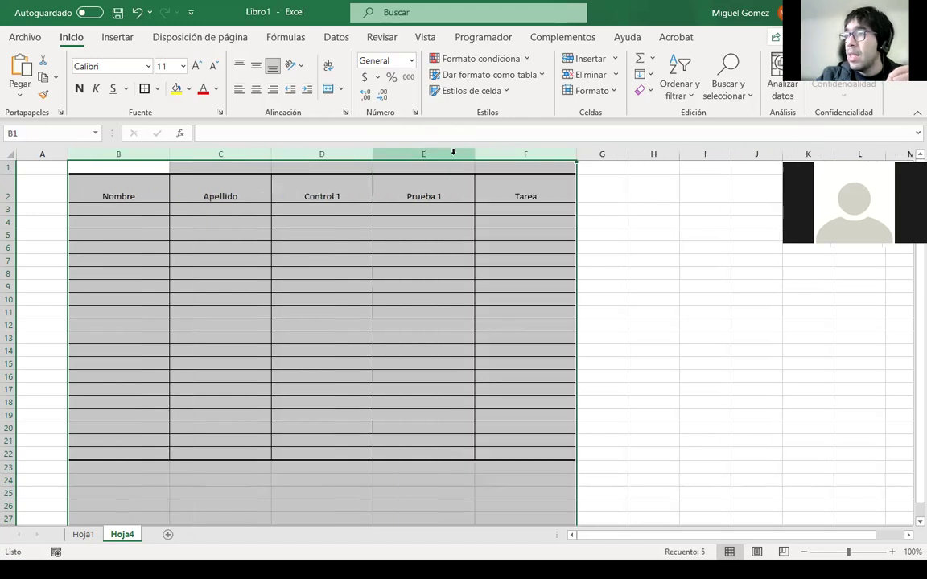
drag(572, 155, 548, 155)
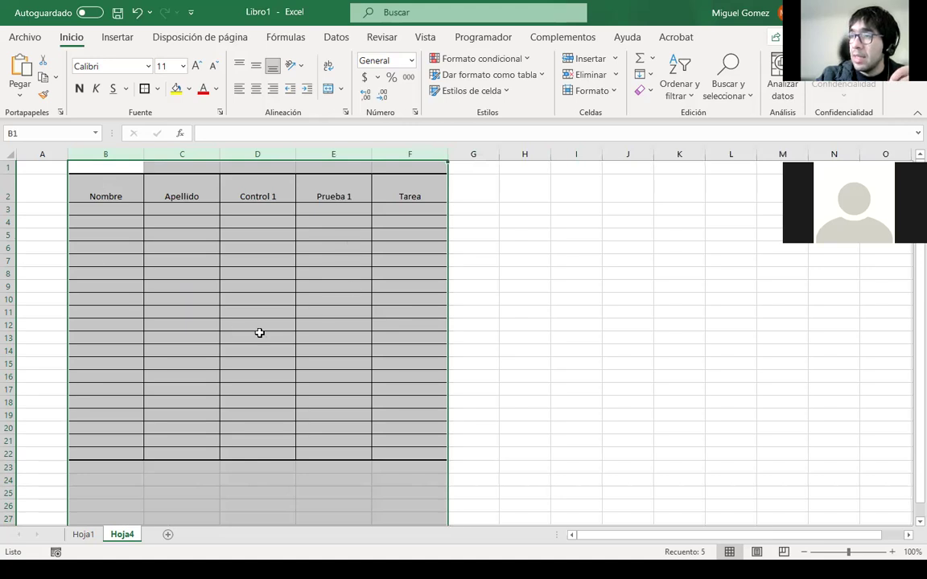
drag(441, 152, 386, 155)
click(290, 209)
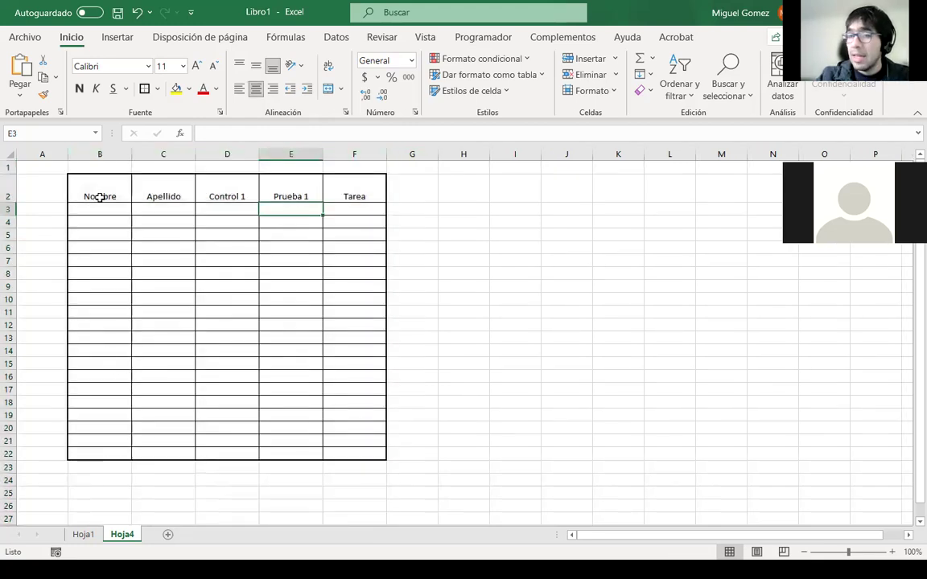
Try top and bottom vertical alignment on the headings in B2:F2, and settle on middle alignment.
drag(104, 194, 306, 247)
click(277, 341)
drag(97, 196, 354, 195)
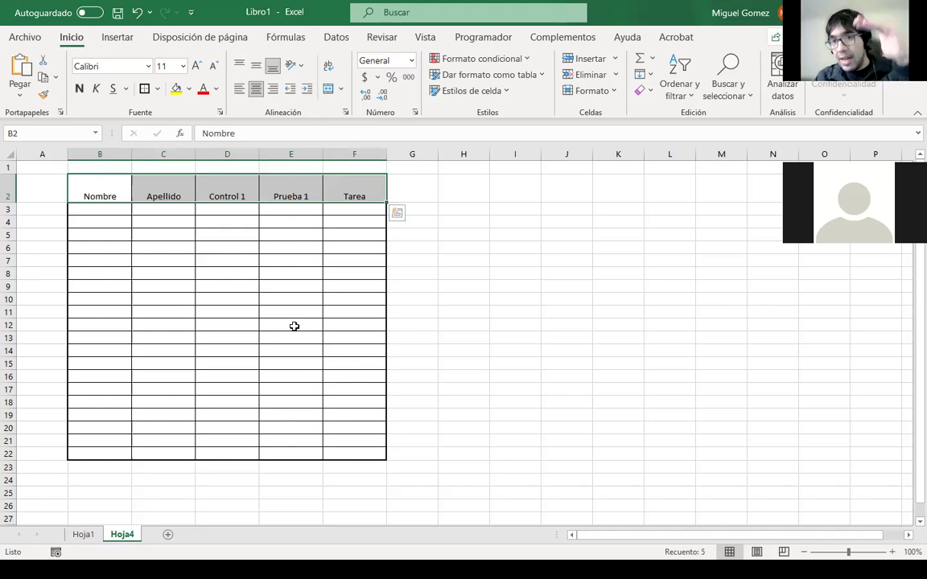
click(239, 65)
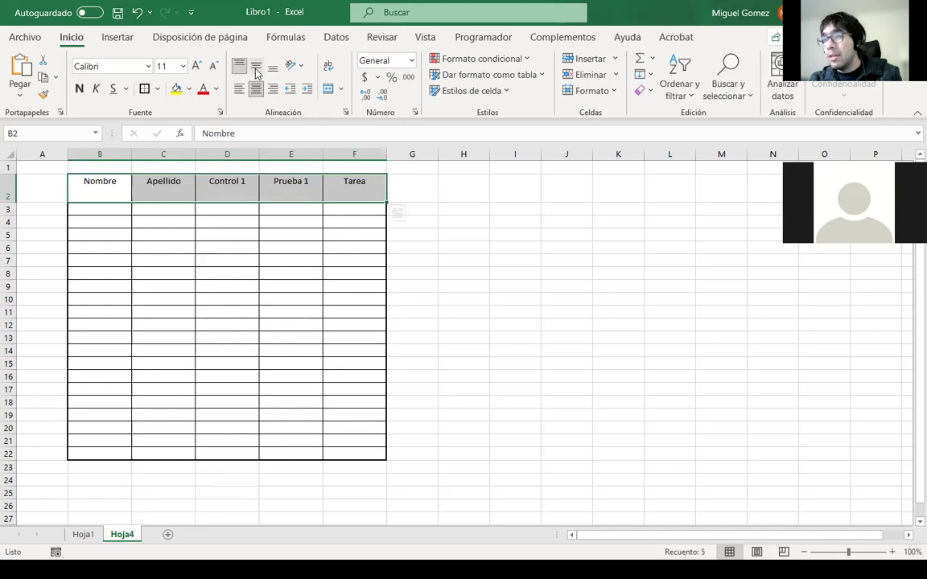
click(256, 67)
click(273, 68)
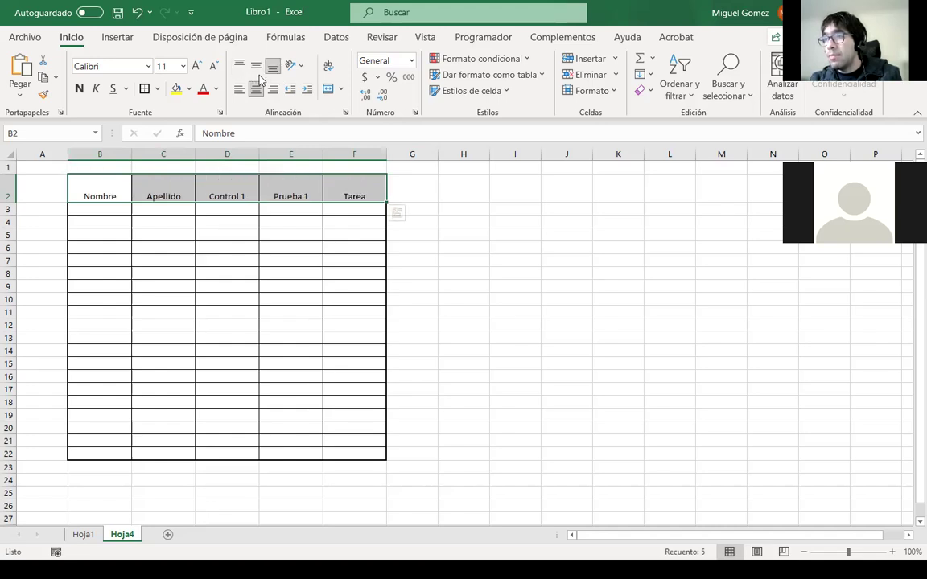
click(256, 66)
click(225, 275)
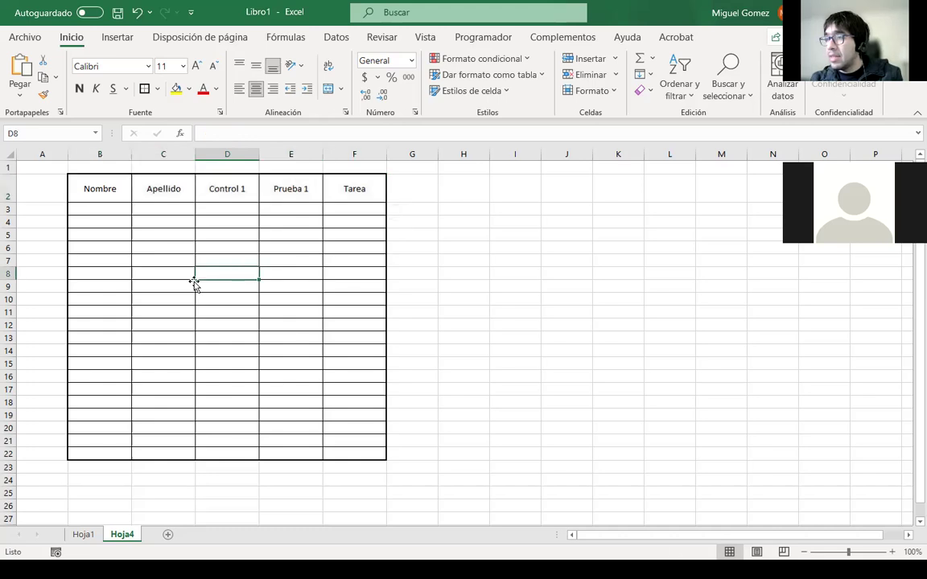
Change the font of the whole table B2:F22 to Abadi.
drag(98, 182, 338, 185)
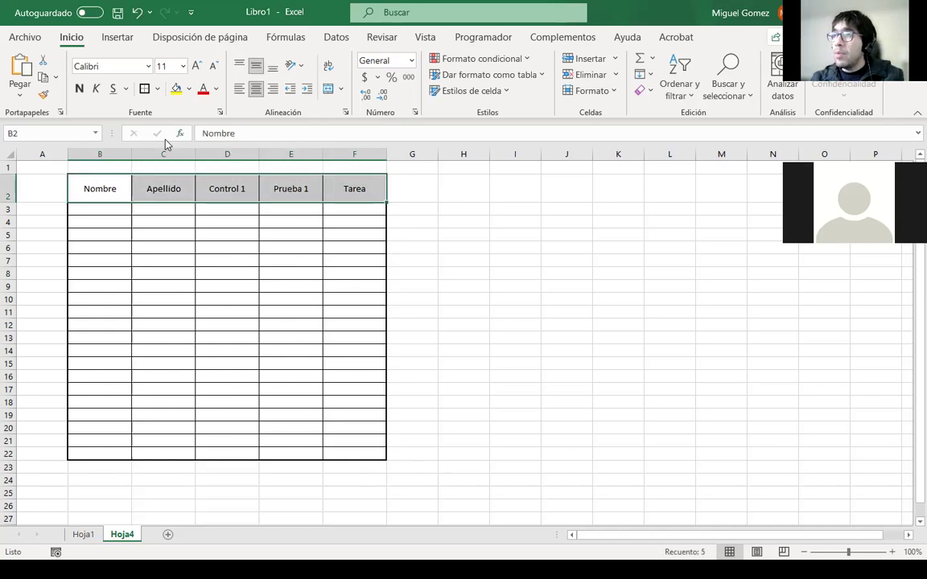
drag(103, 208, 347, 455)
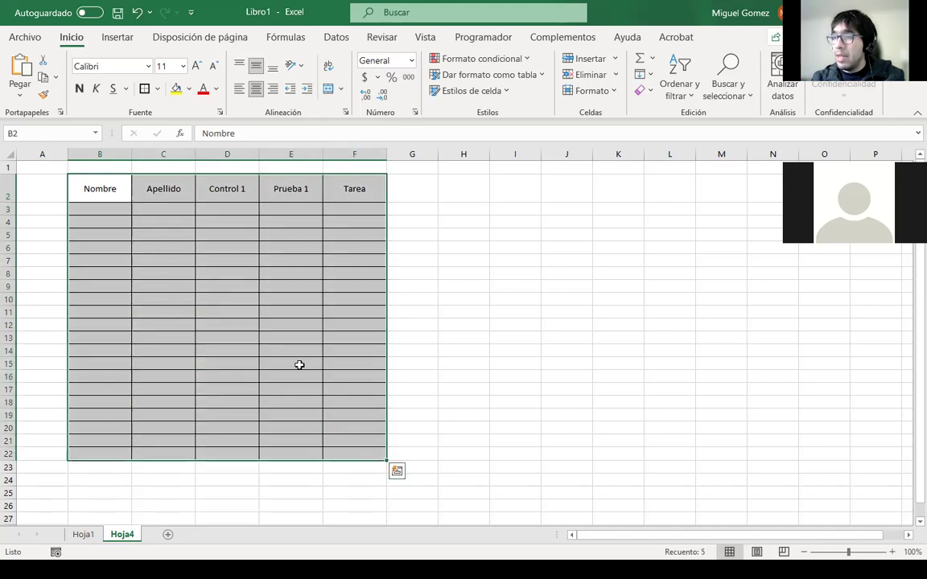
click(149, 67)
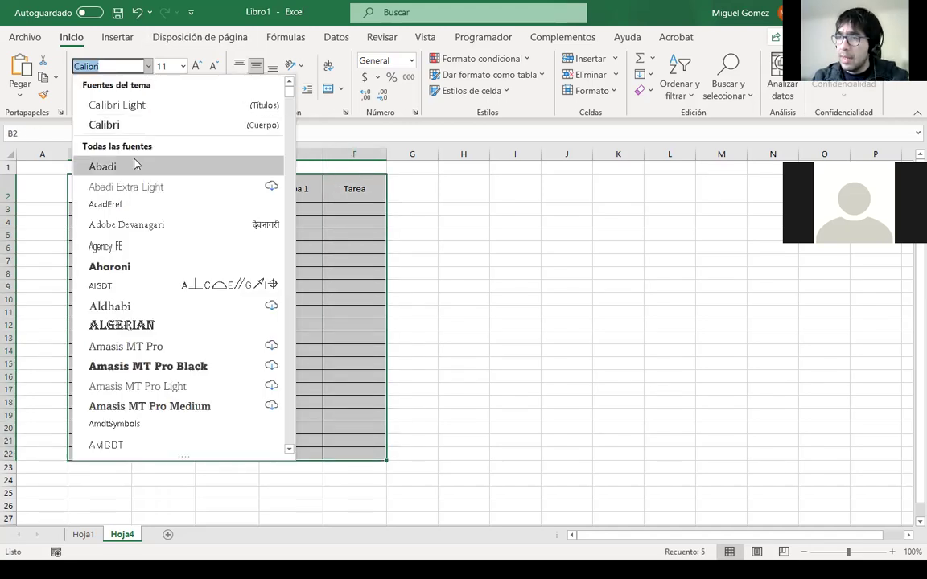
click(135, 166)
click(139, 187)
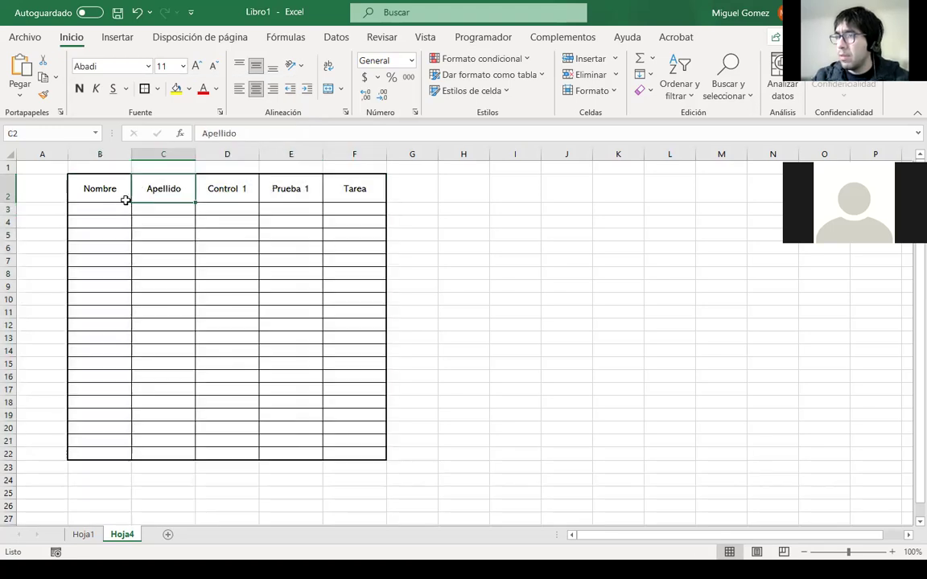
Fill the heading cells B2:F2 with light gray.
click(117, 190)
drag(99, 201, 353, 199)
click(189, 89)
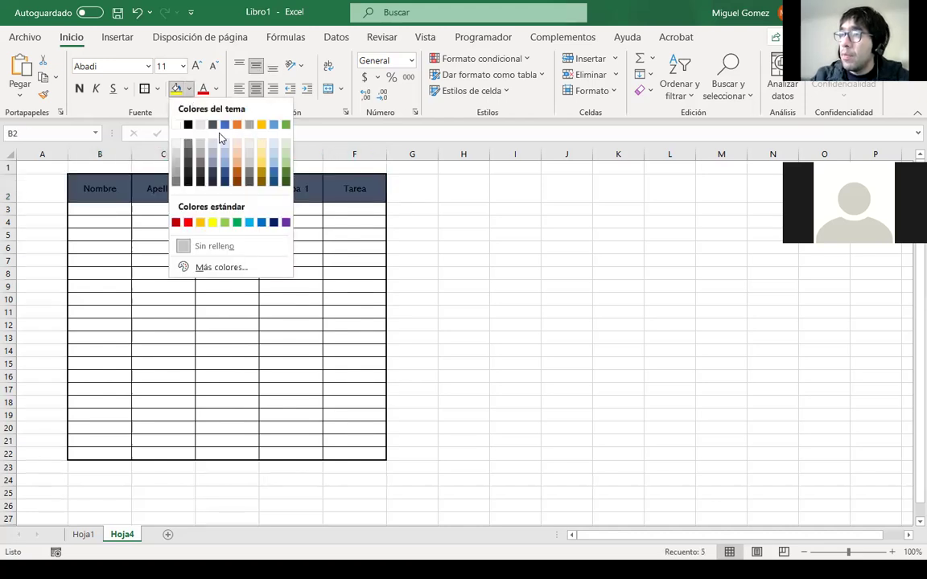
click(200, 130)
Make the headings in B2:F2 bold and release the selection.
drag(118, 188, 354, 193)
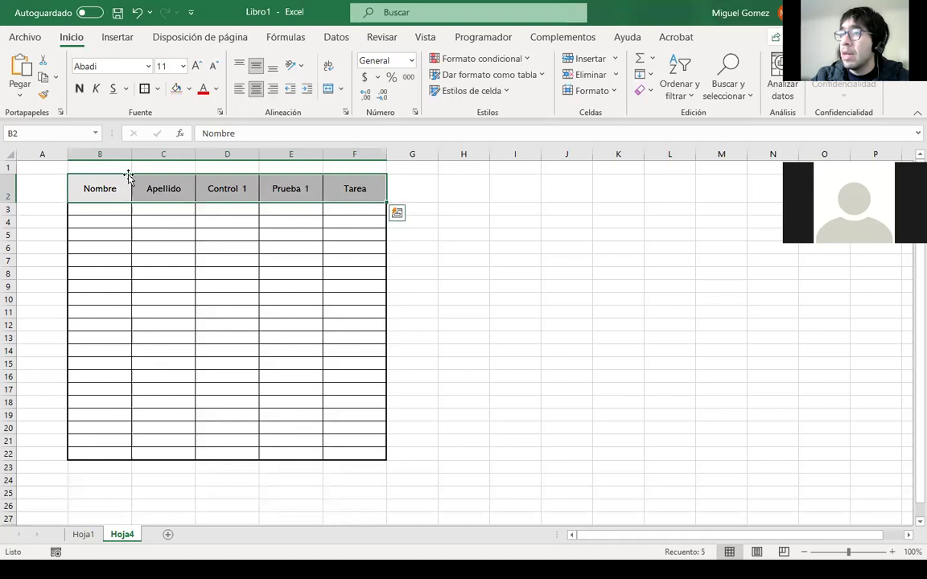
click(79, 89)
click(163, 263)
click(615, 376)
click(477, 445)
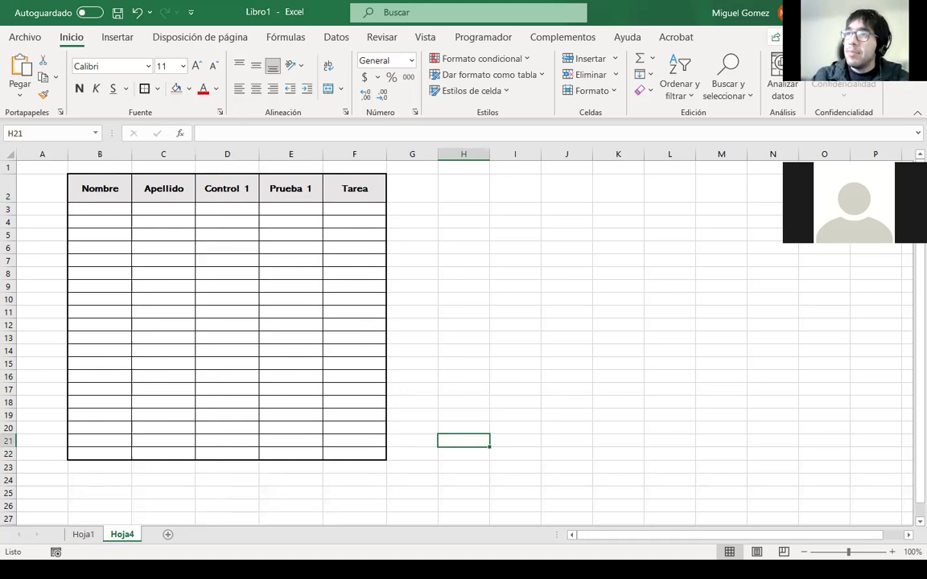
Demonstrate selecting the table on Hoja4, and the ranges B1:G17, B3:K19 and B1:L6 on sheet Hoja1.
drag(104, 185, 352, 444)
click(463, 338)
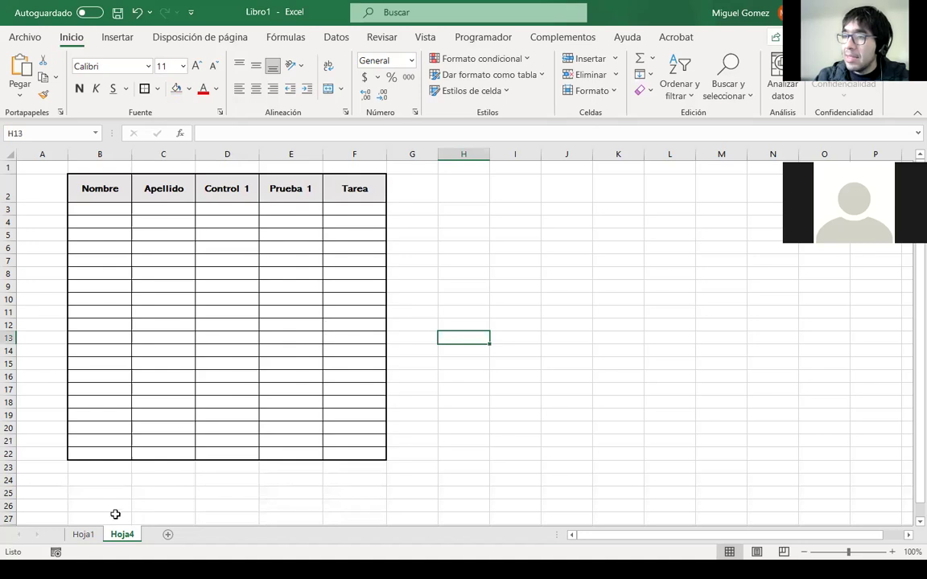
click(95, 535)
drag(190, 171, 414, 376)
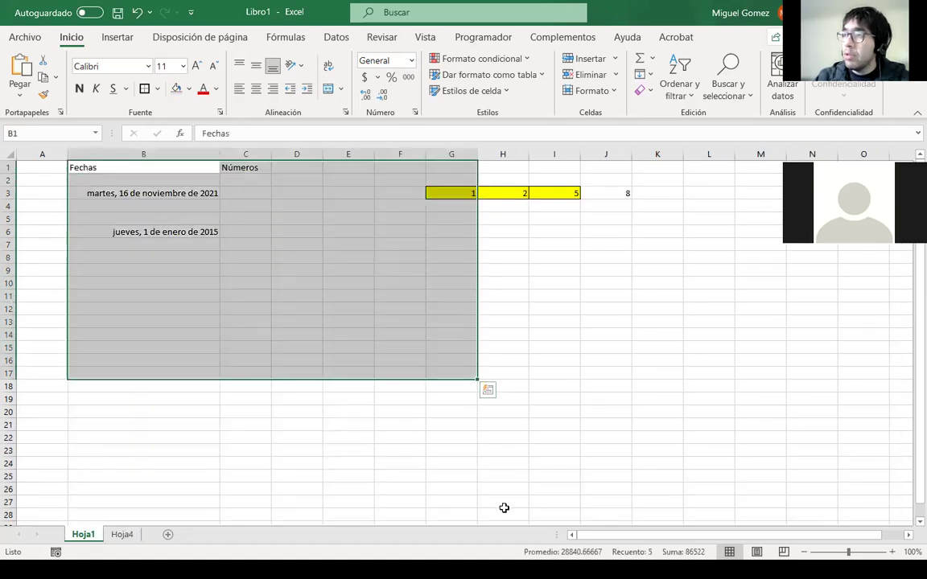
click(504, 509)
drag(602, 354, 91, 193)
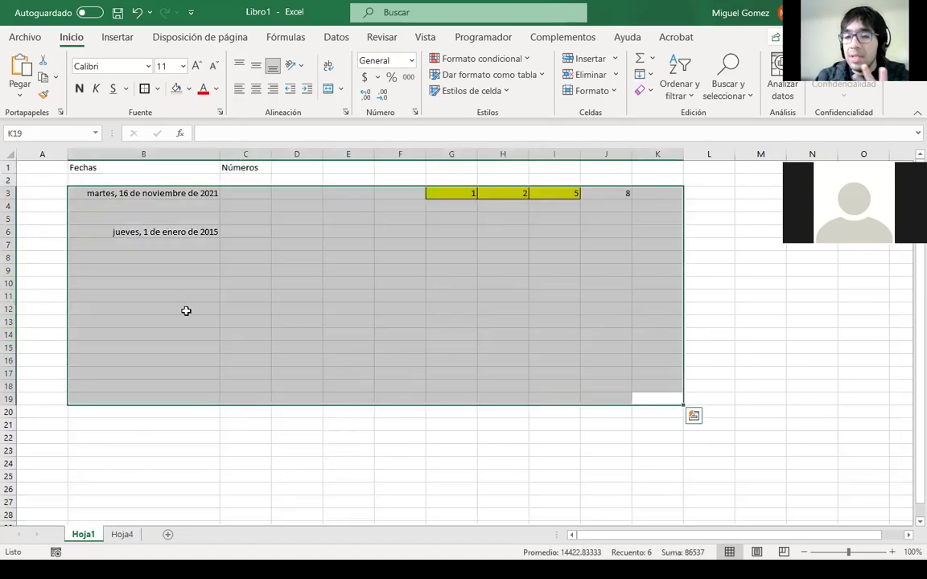
click(186, 314)
drag(148, 170, 695, 251)
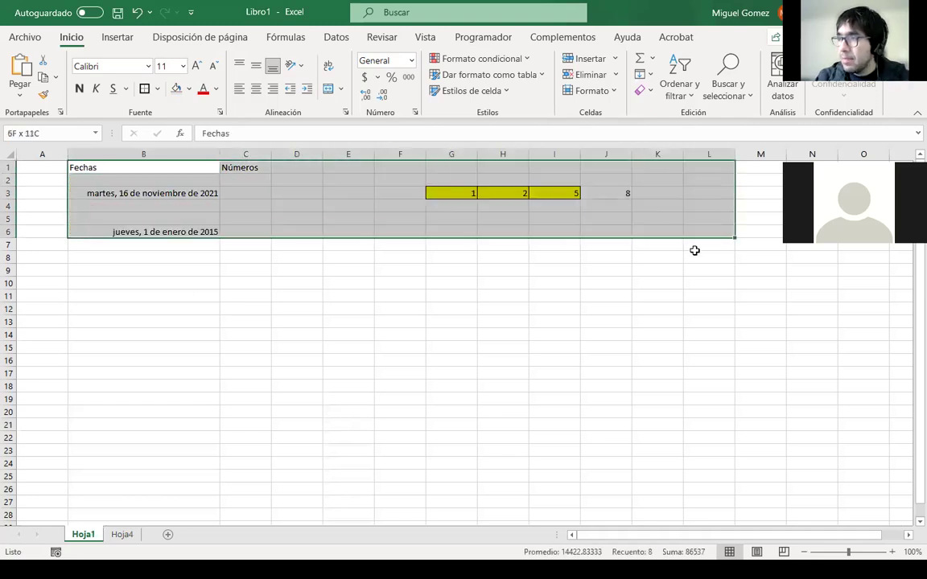
click(606, 373)
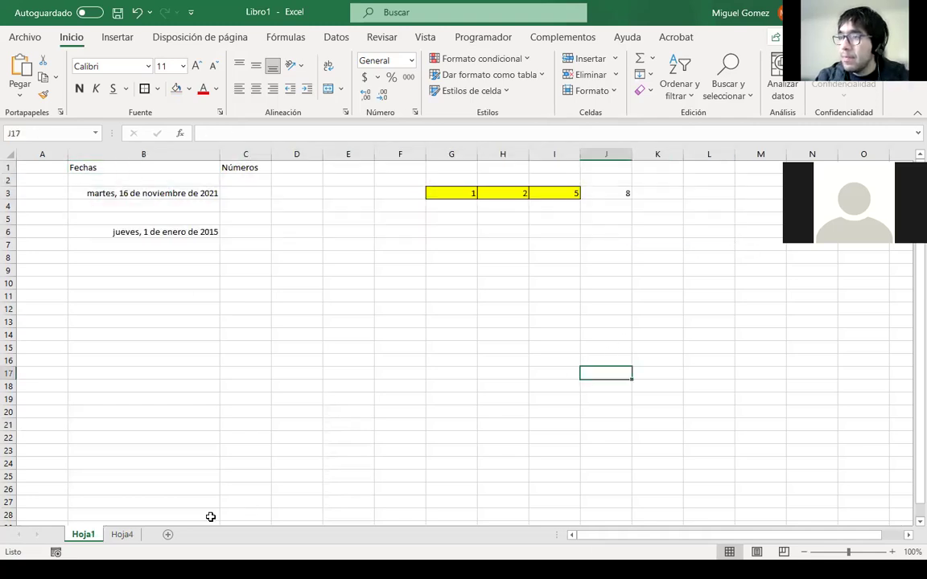
Return to sheet Hoja4, and briefly show the slide "Trabajando con Celdas" before switching back to Excel.
click(125, 534)
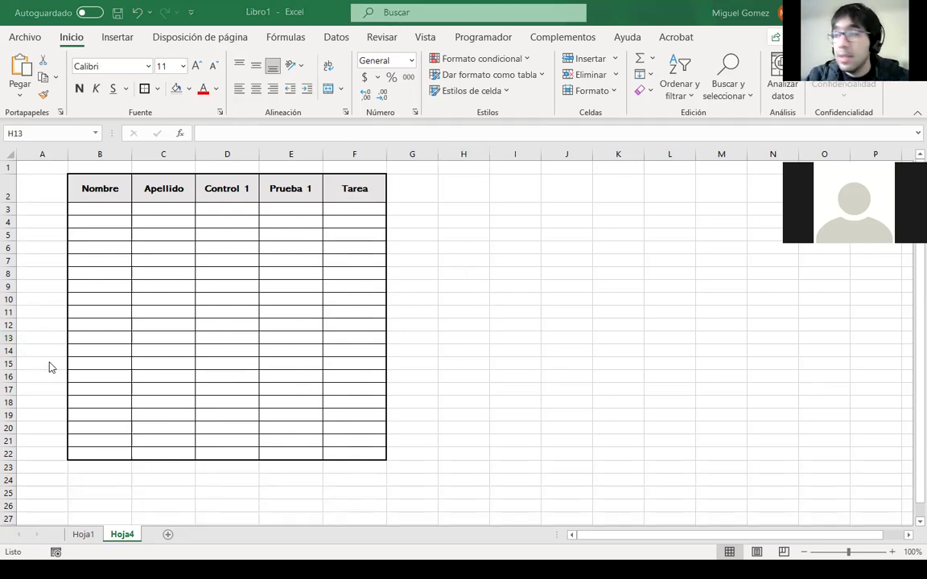
key(alt+Tab)
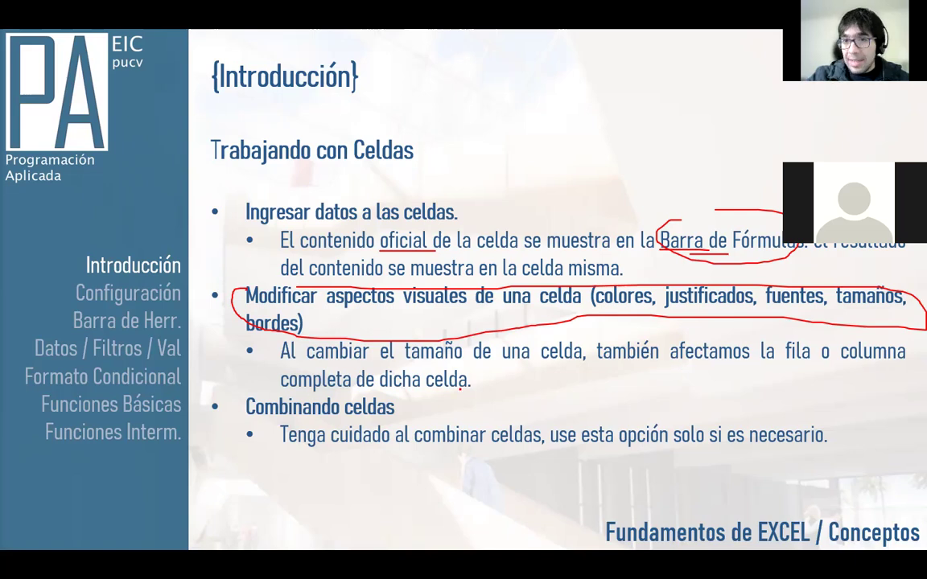
key(alt+Tab)
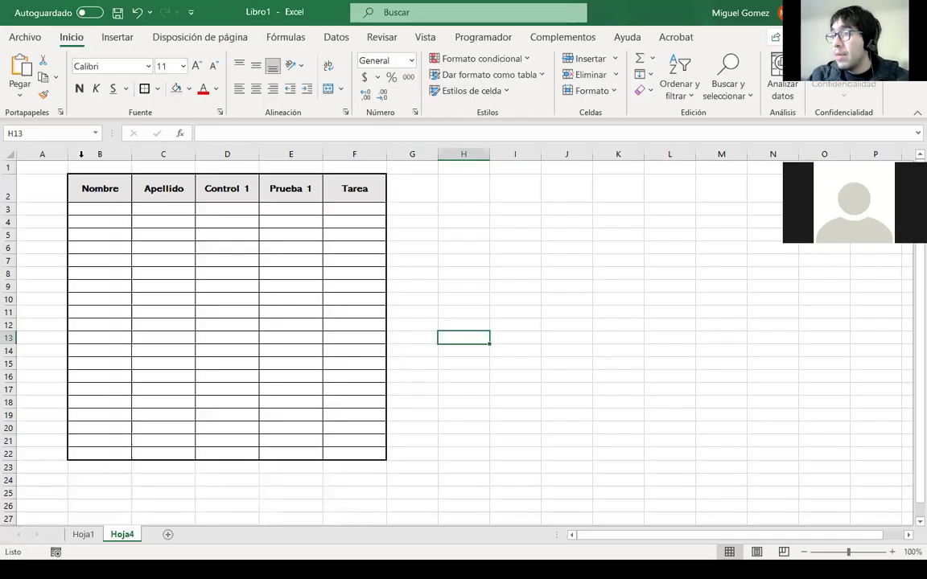
Widen the Nombre column of the grade table slightly.
click(92, 208)
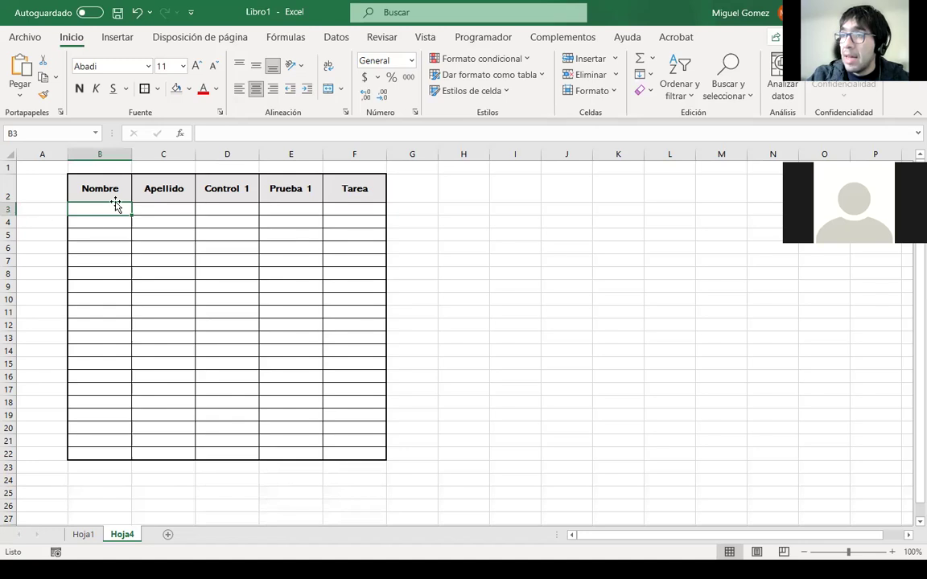
drag(131, 153, 151, 155)
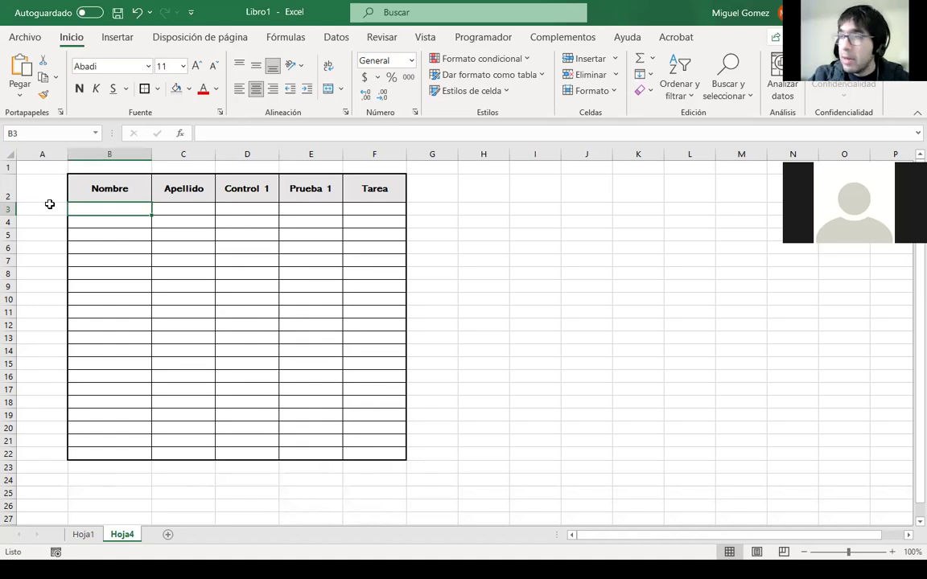
drag(153, 155, 141, 154)
click(126, 300)
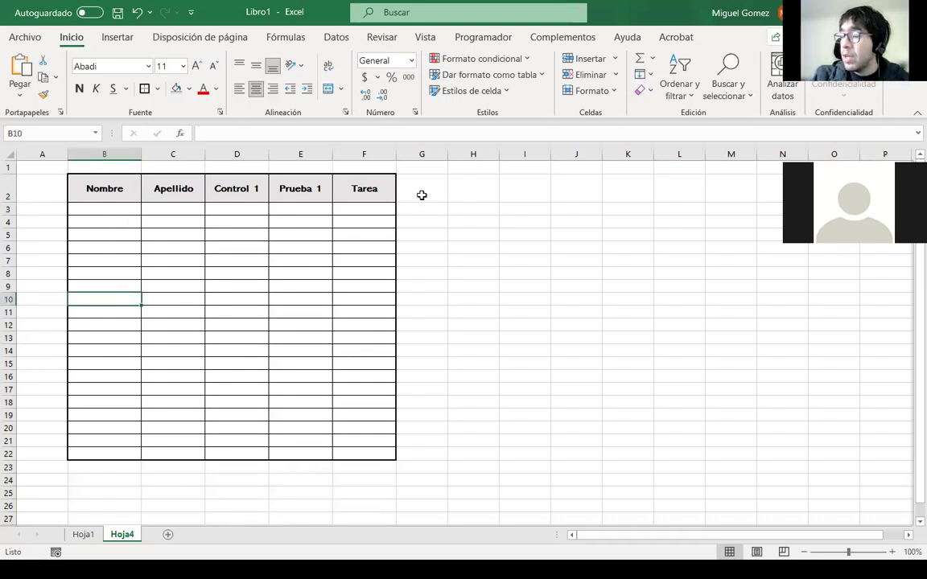
Demonstrate selecting the range D1:F1 above the Control 1, Prueba 1 and Tarea headings.
click(421, 193)
drag(240, 165, 358, 167)
drag(222, 161, 316, 170)
click(357, 166)
drag(234, 166, 358, 168)
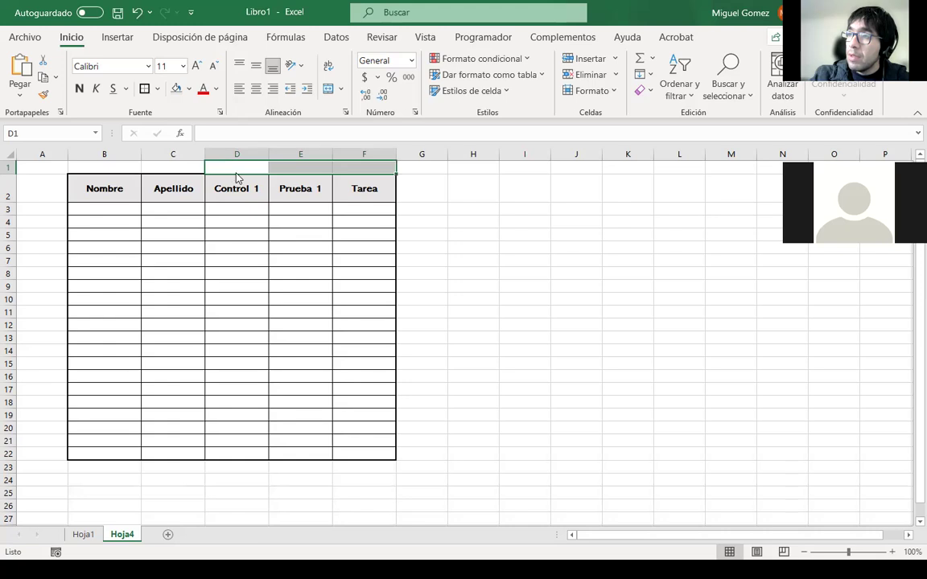
Enter the title "Notas" in cell E1 and make row 1 slightly taller.
click(296, 167)
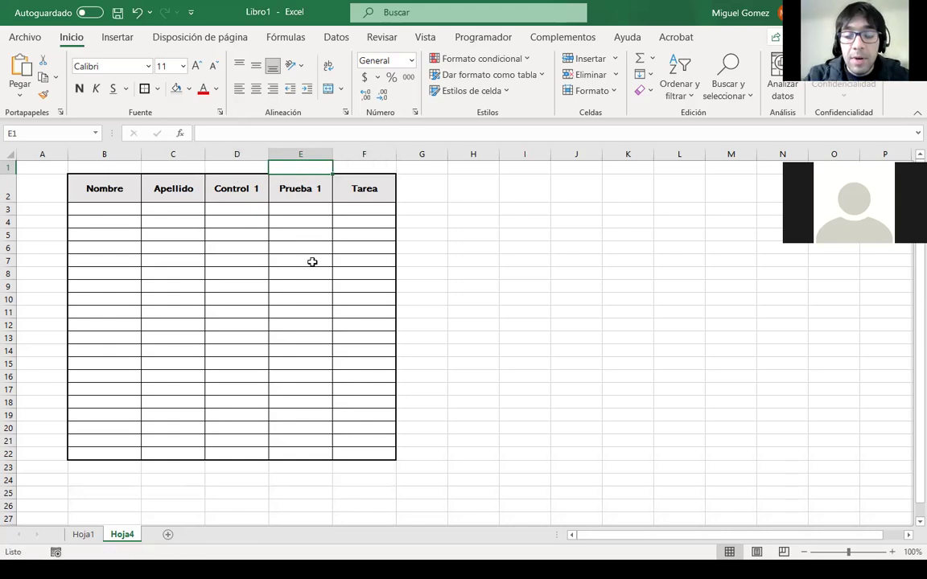
text(Notas)
key(Return)
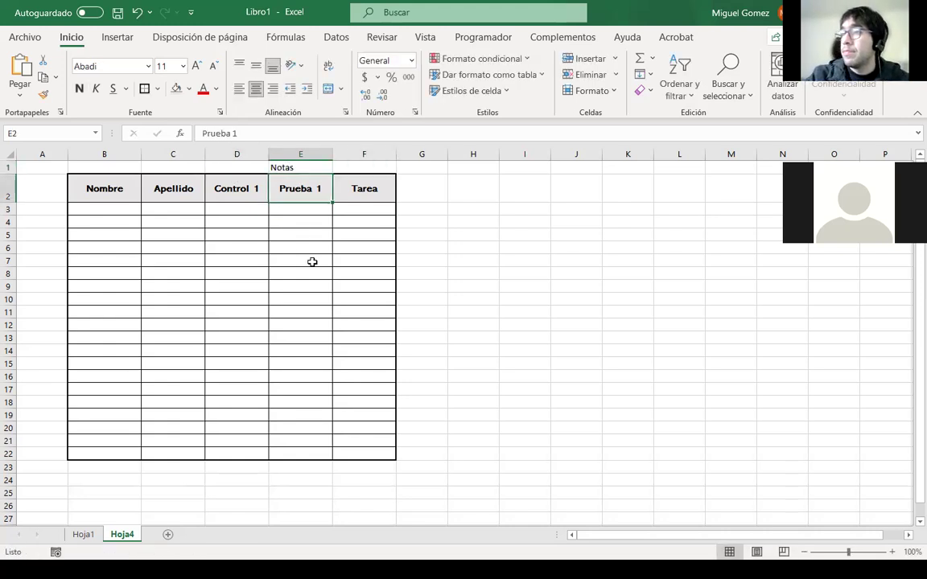
key(Up)
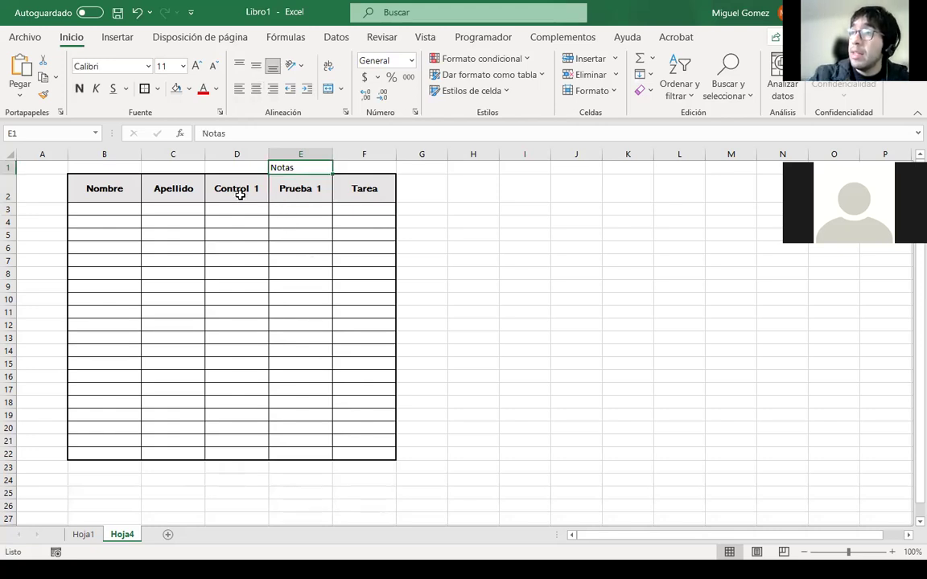
drag(9, 173, 11, 180)
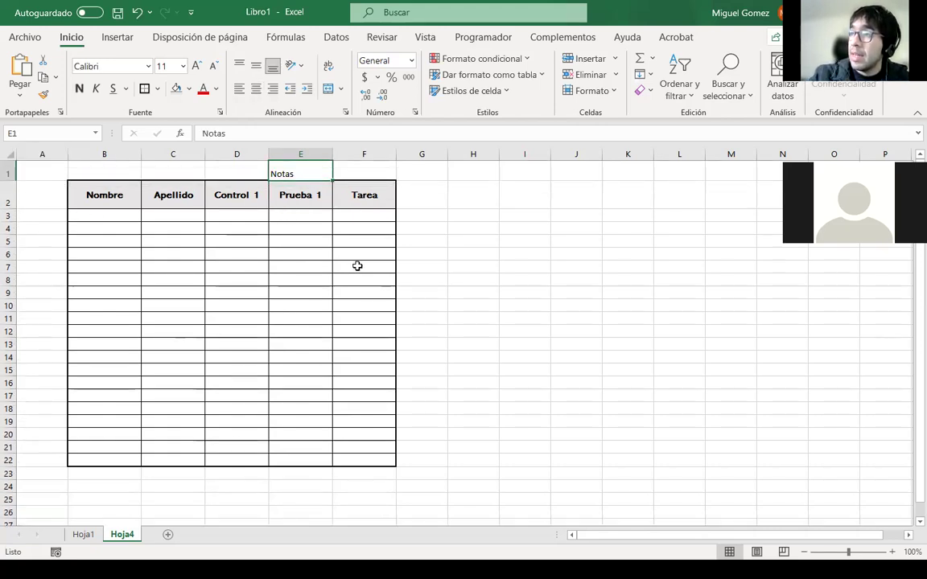
click(356, 265)
Format D1:F1 with bold text, horizontal and vertical centering, light gray fill and a thick outer border.
drag(255, 174, 364, 178)
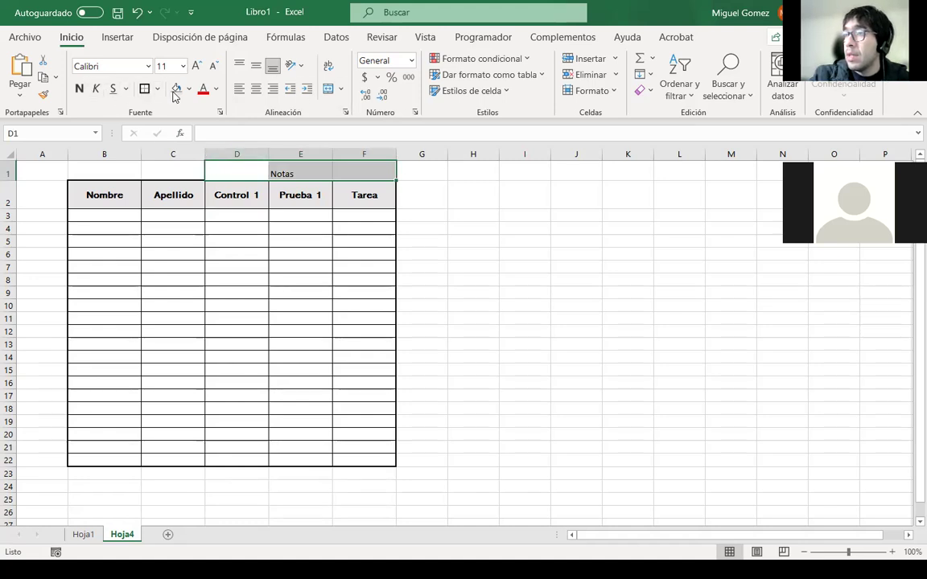
click(80, 89)
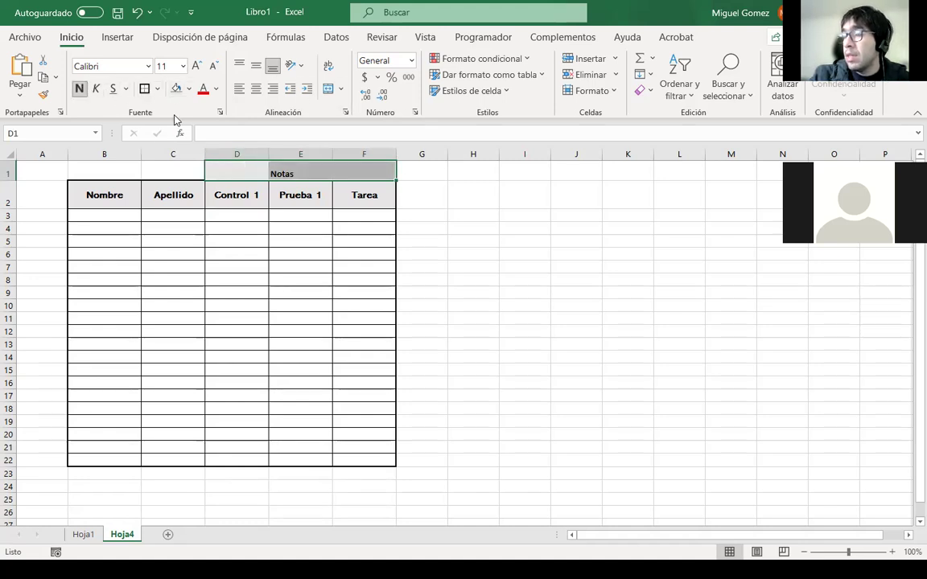
click(254, 65)
click(364, 293)
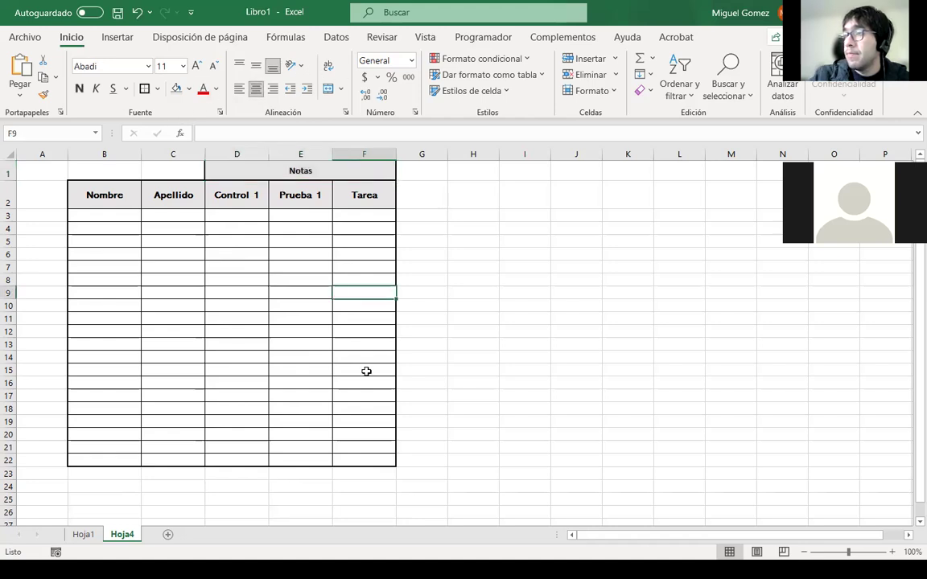
Select cells D1, E1 and F1 one at a time to examine how the Notas heading row is divided.
click(293, 171)
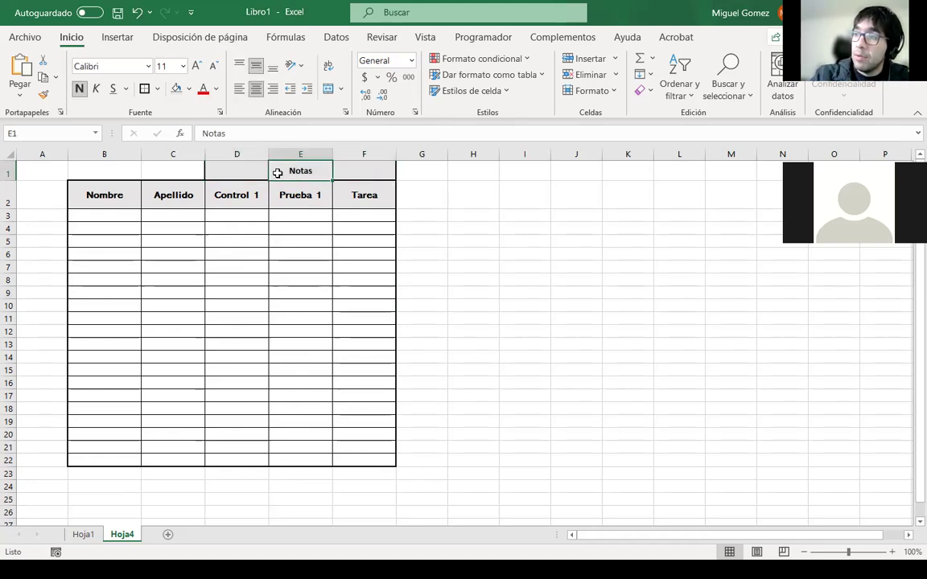
click(256, 170)
click(283, 170)
click(346, 174)
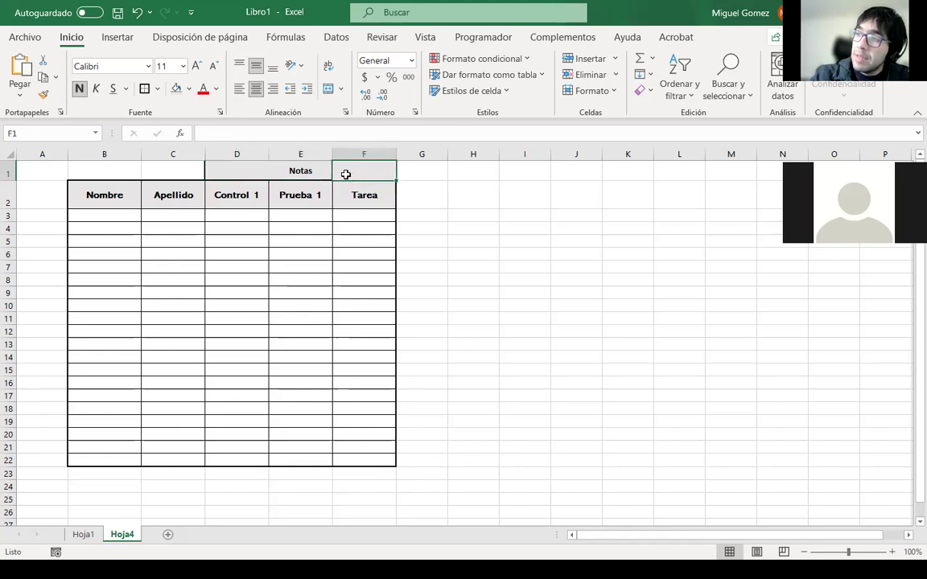
click(277, 172)
click(257, 174)
click(297, 172)
click(349, 172)
click(249, 168)
click(300, 168)
click(364, 166)
Merge and center D1:F1 into a single Notas heading and check the combined cell by selecting it.
drag(228, 172, 346, 171)
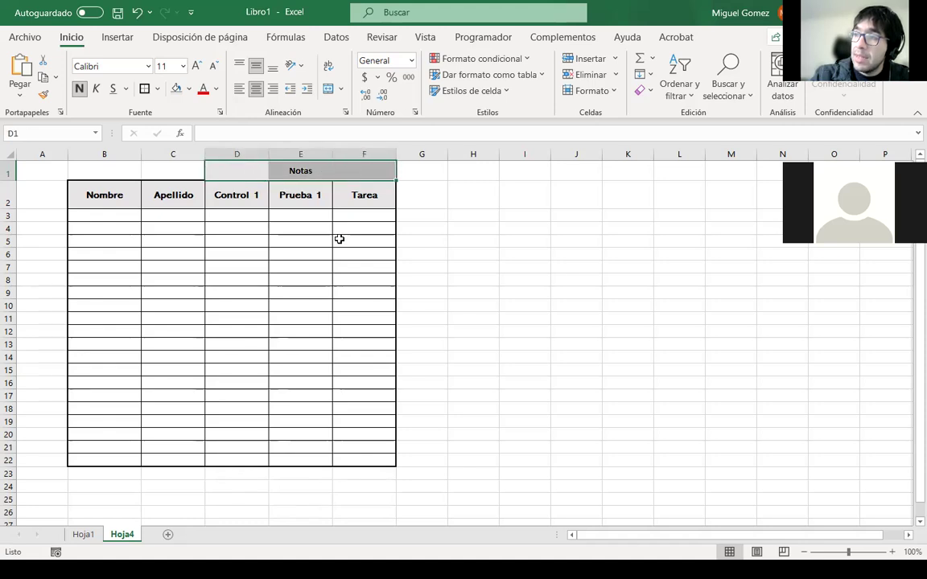
click(328, 90)
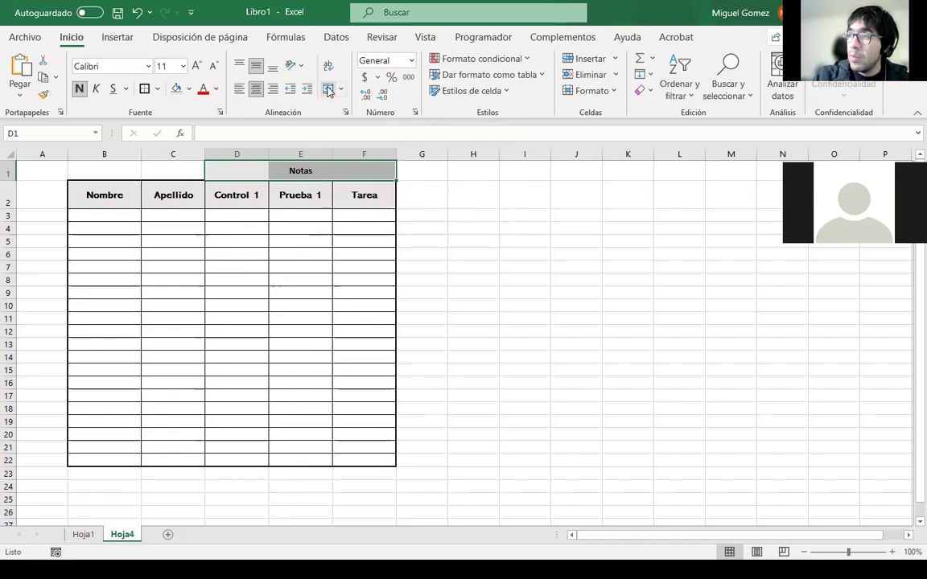
click(348, 319)
click(367, 169)
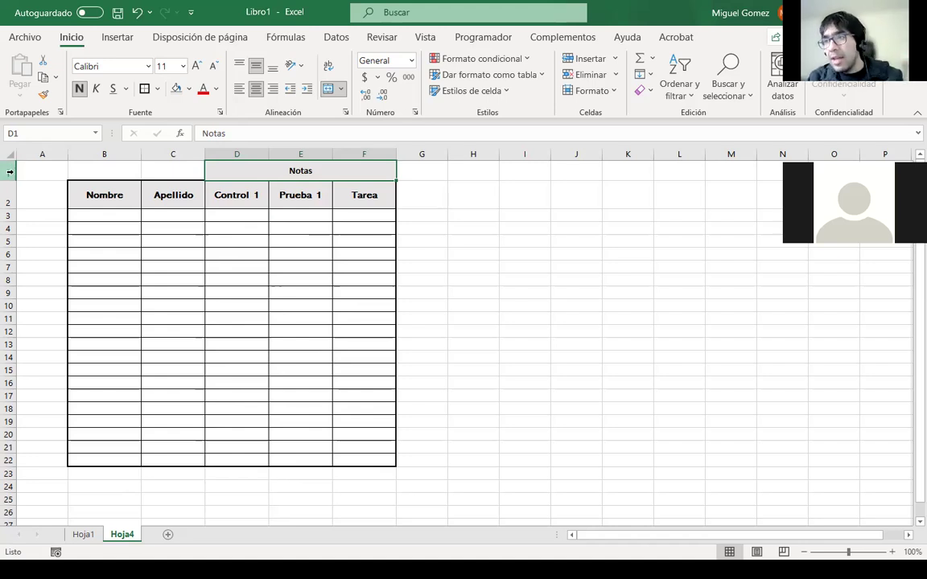
click(452, 173)
click(373, 173)
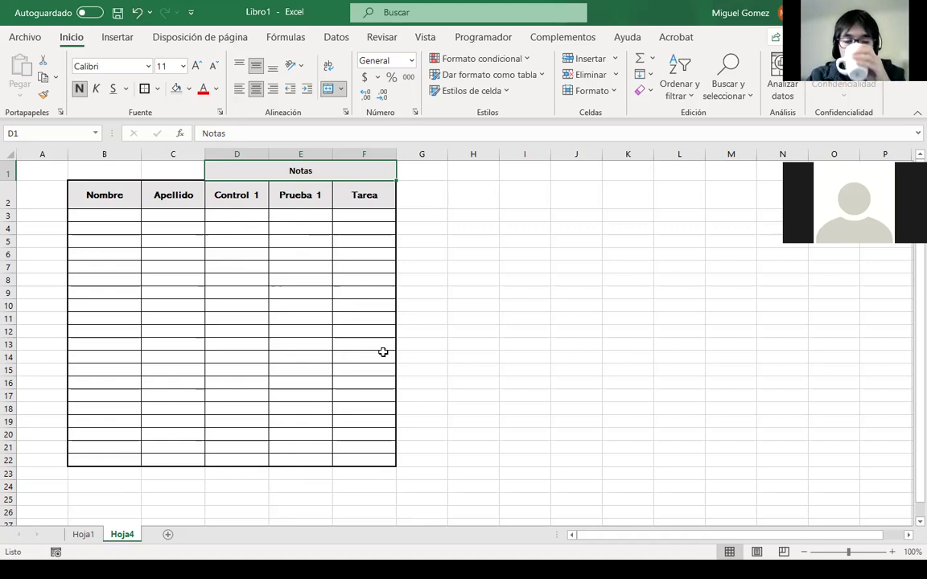
click(369, 406)
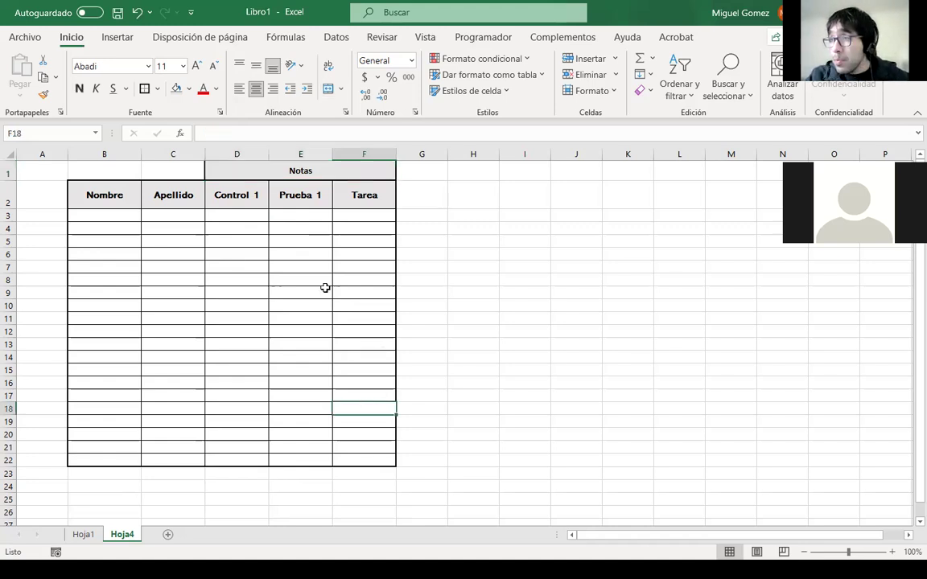
Unmerge the Notas heading, and merge and center D1:F1 again.
click(319, 165)
click(328, 90)
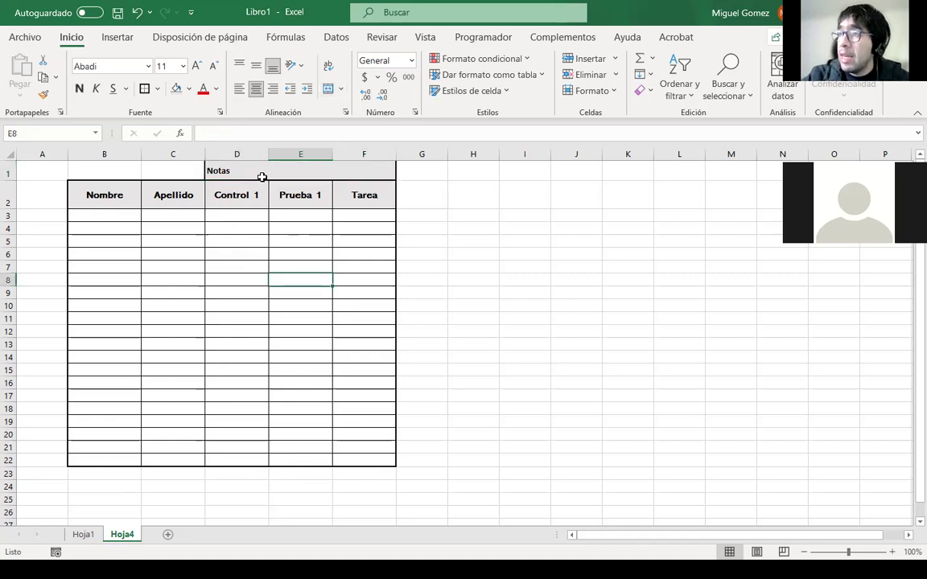
drag(240, 171, 375, 174)
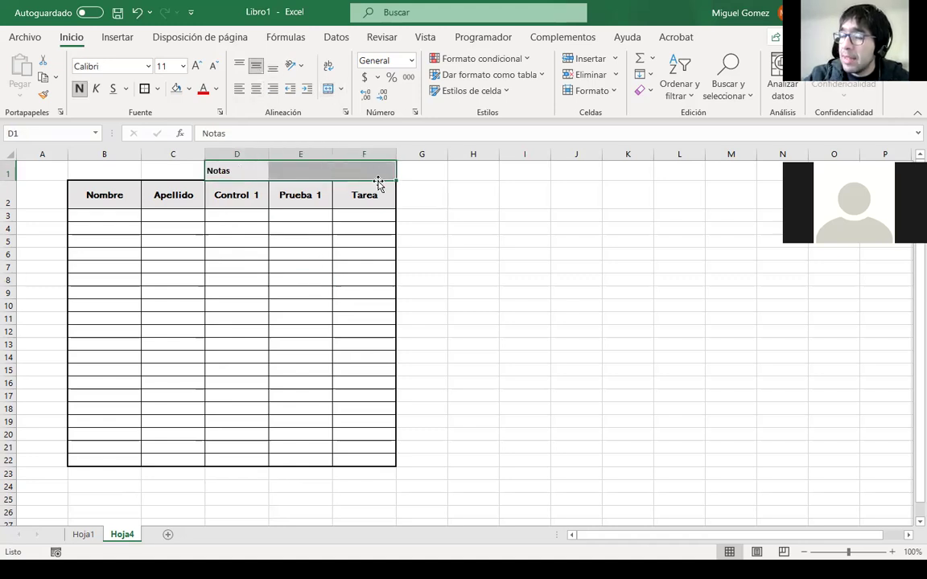
click(329, 89)
click(310, 276)
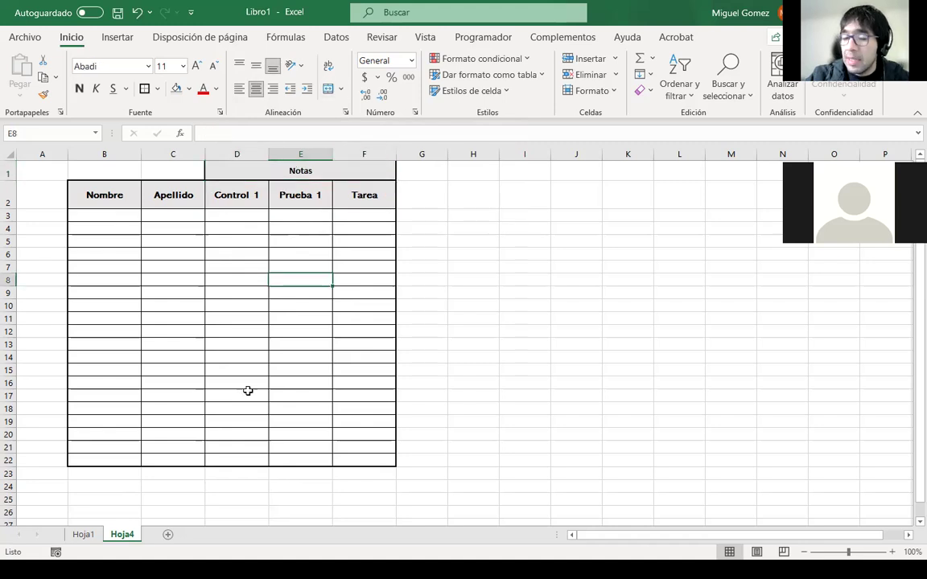
Switch to the slideshow, circle the caution about combining cells in red, and advance to the Configuración slide.
click(245, 322)
key(alt+Tab)
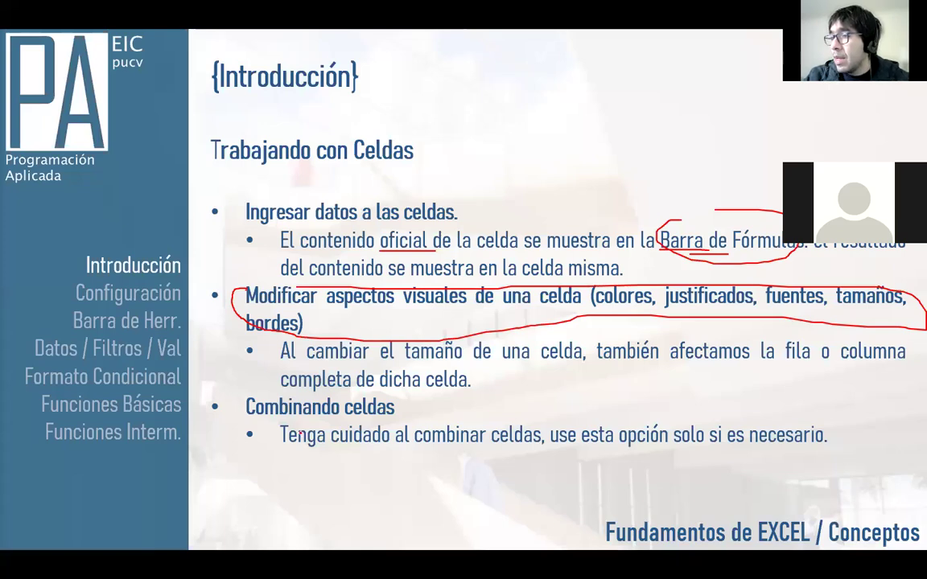
mouse_move(302, 422)
mouse_down()
mouse_move(259, 435)
mouse_move(622, 461)
mouse_move(759, 459)
mouse_move(845, 425)
mouse_move(307, 418)
mouse_move(275, 451)
mouse_up()
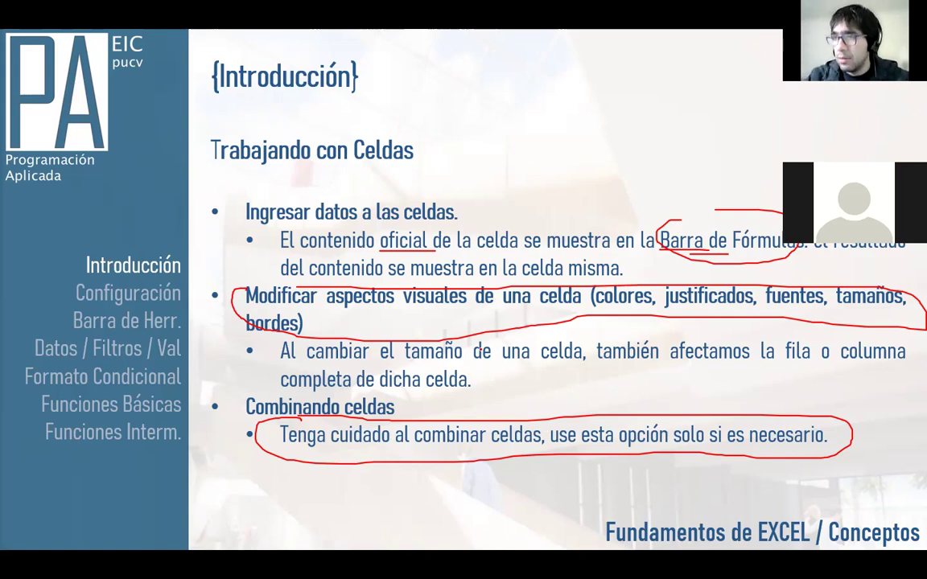
key(Right)
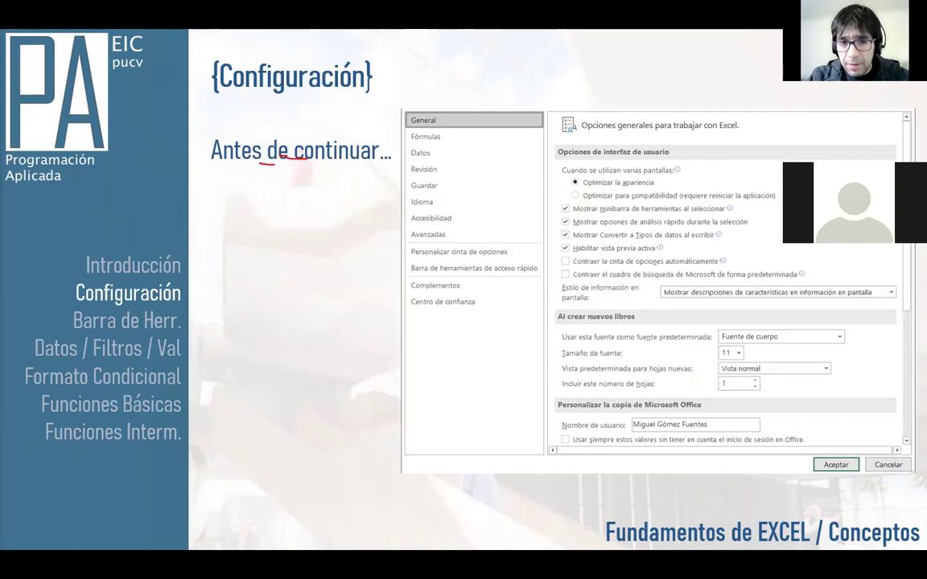
Return to Excel, open the Excel options window and reposition it slightly.
key(alt+Tab)
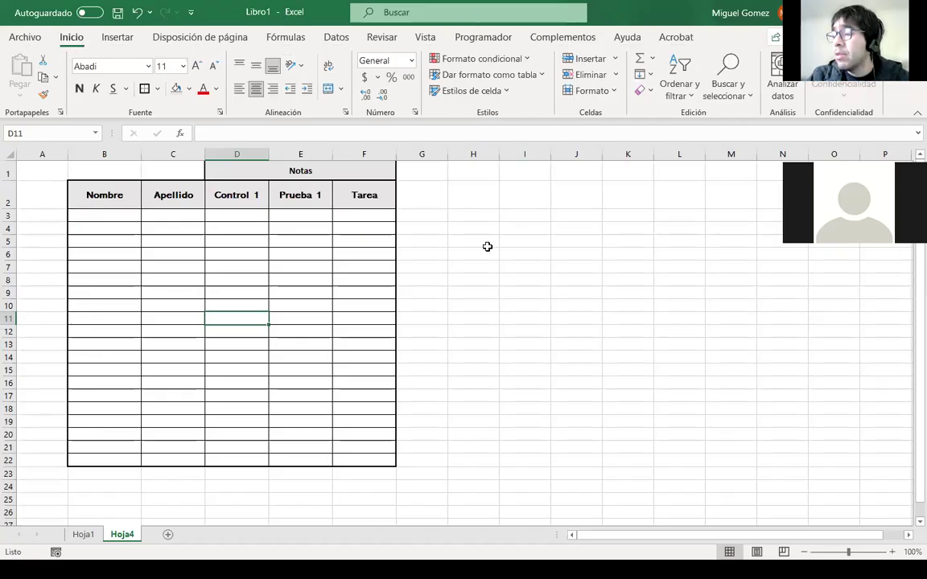
click(525, 433)
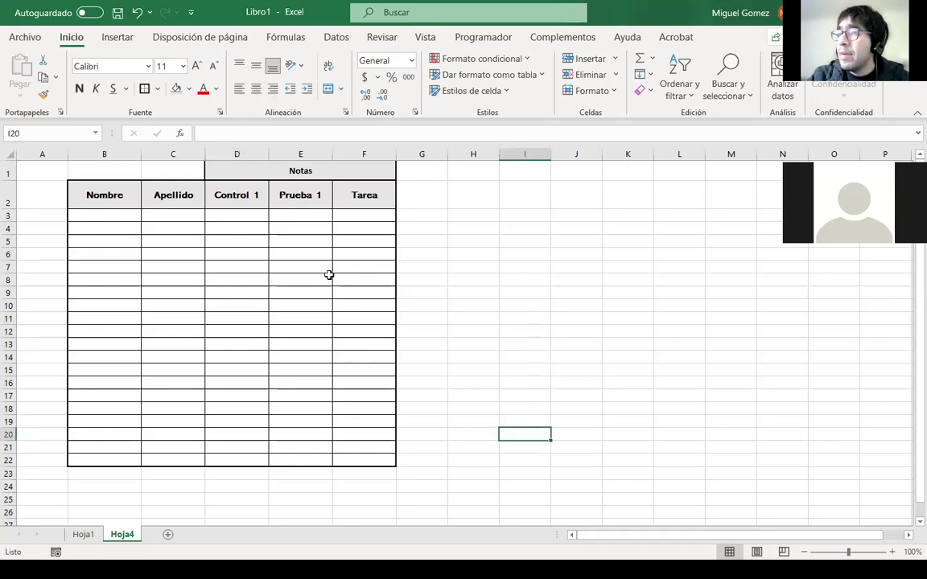
click(33, 42)
click(20, 39)
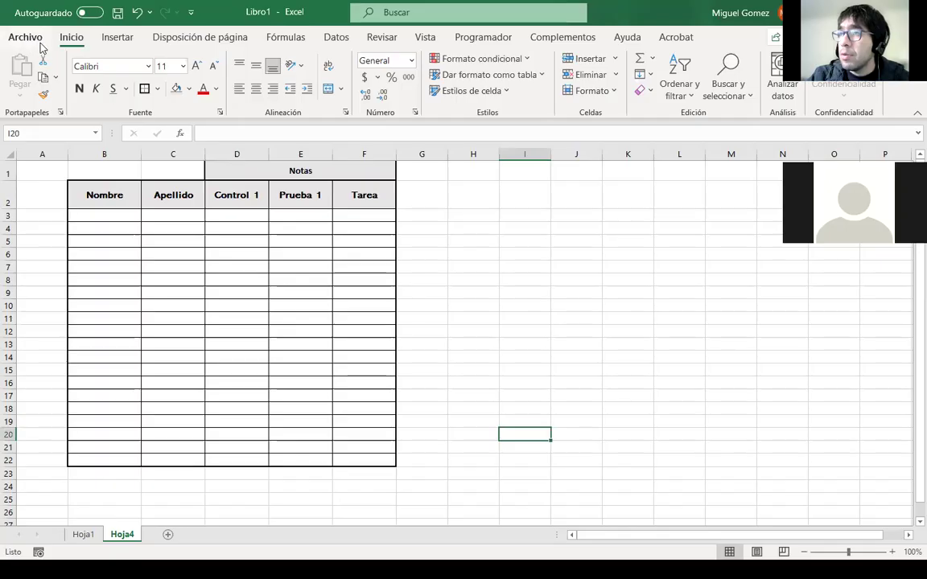
click(36, 40)
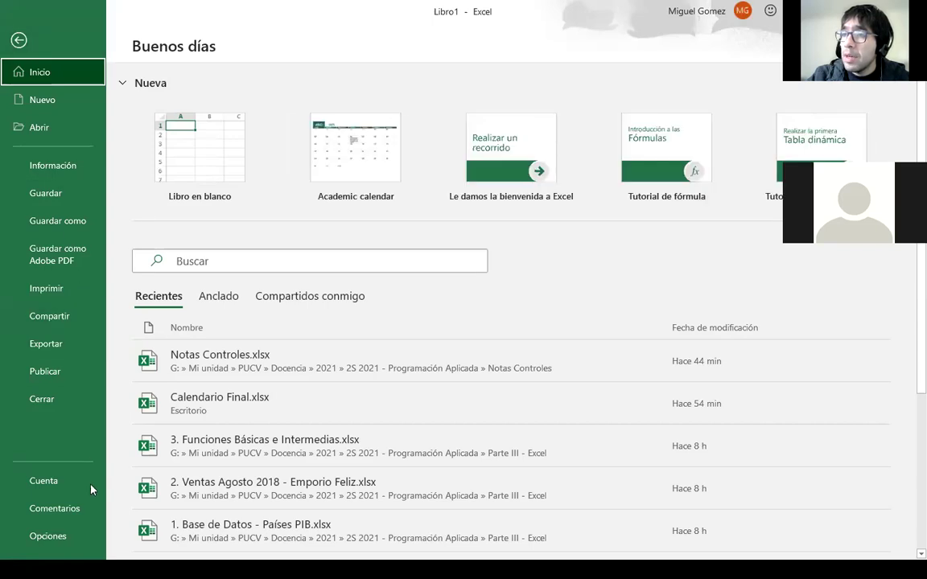
click(47, 536)
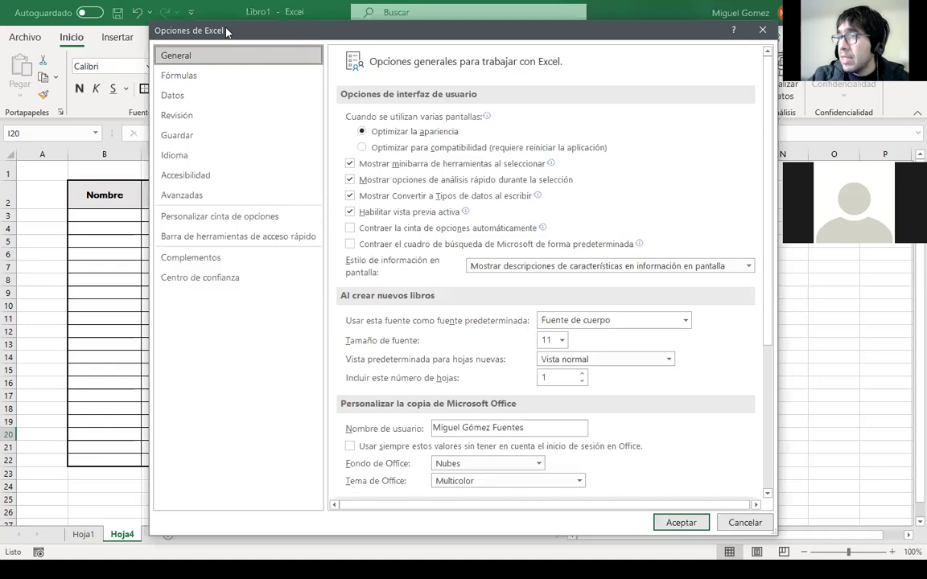
drag(226, 32, 220, 29)
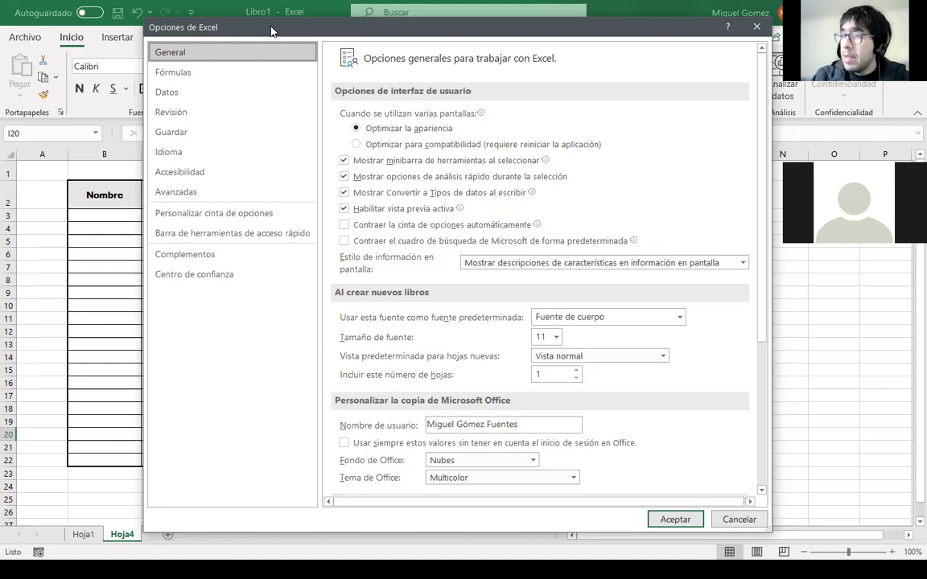
drag(271, 31, 261, 26)
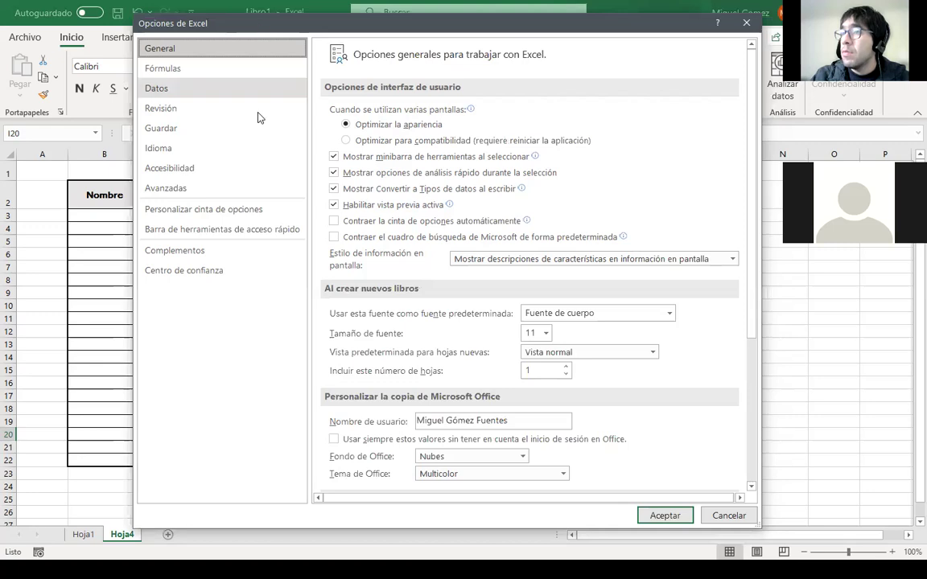
Show the ribbon customization options and toggle the Programador main tab off and on, leaving it enabled.
click(196, 211)
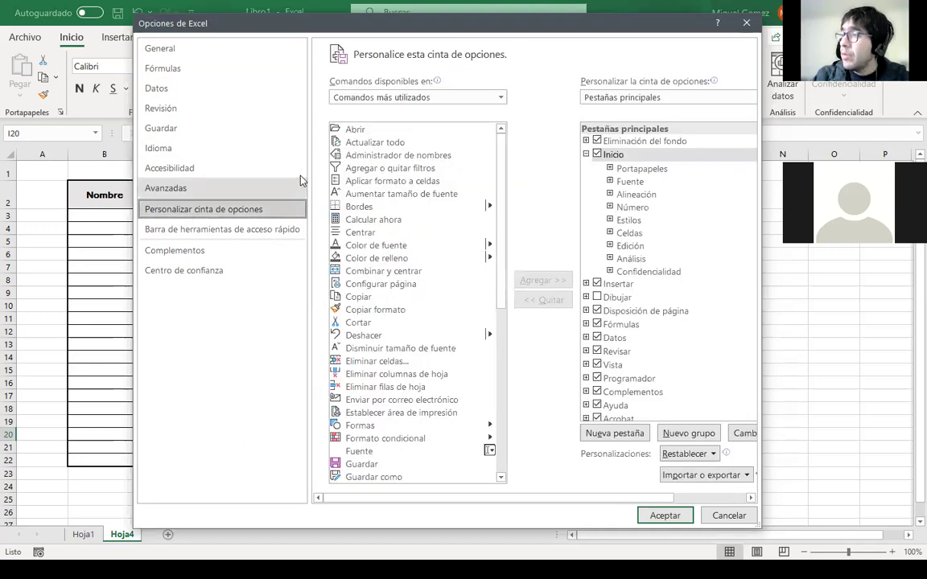
click(597, 379)
click(598, 379)
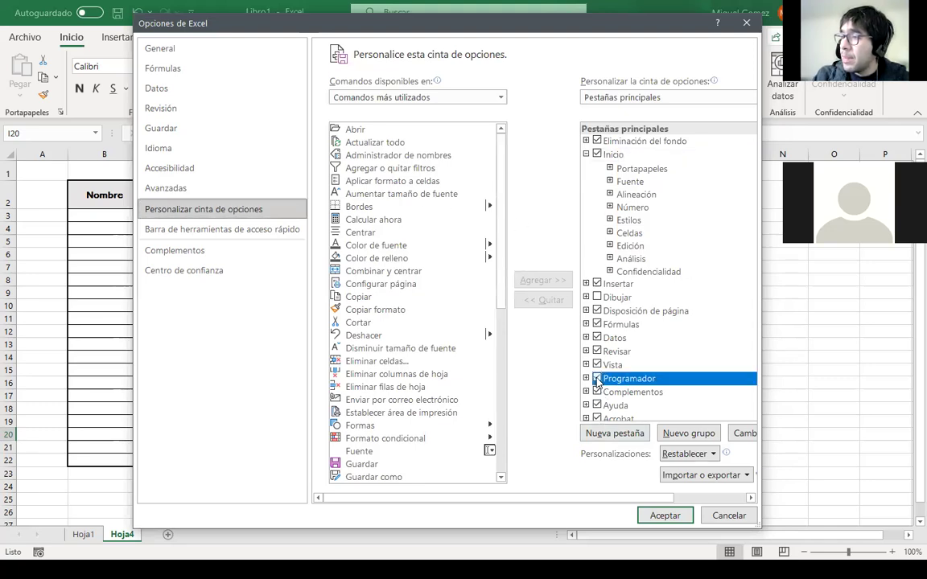
click(598, 380)
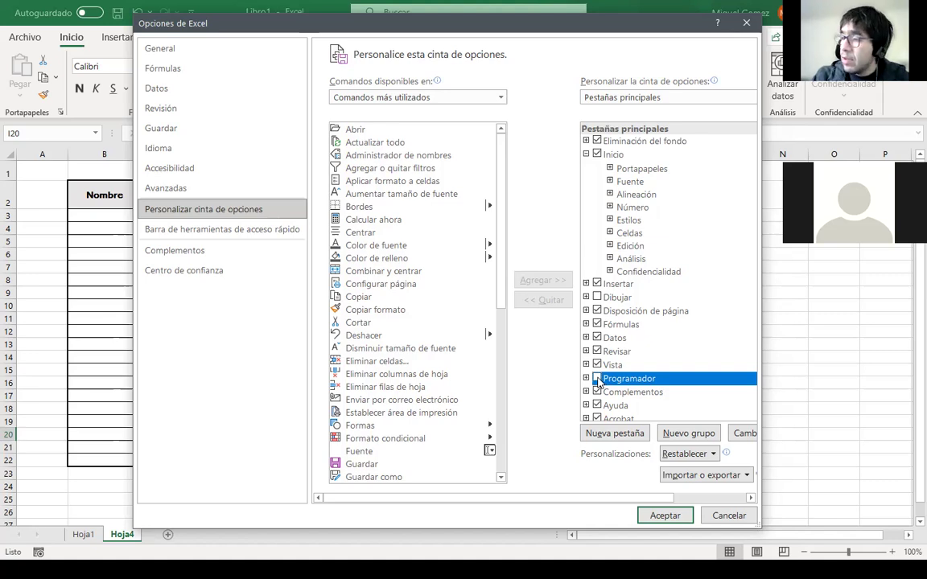
click(598, 379)
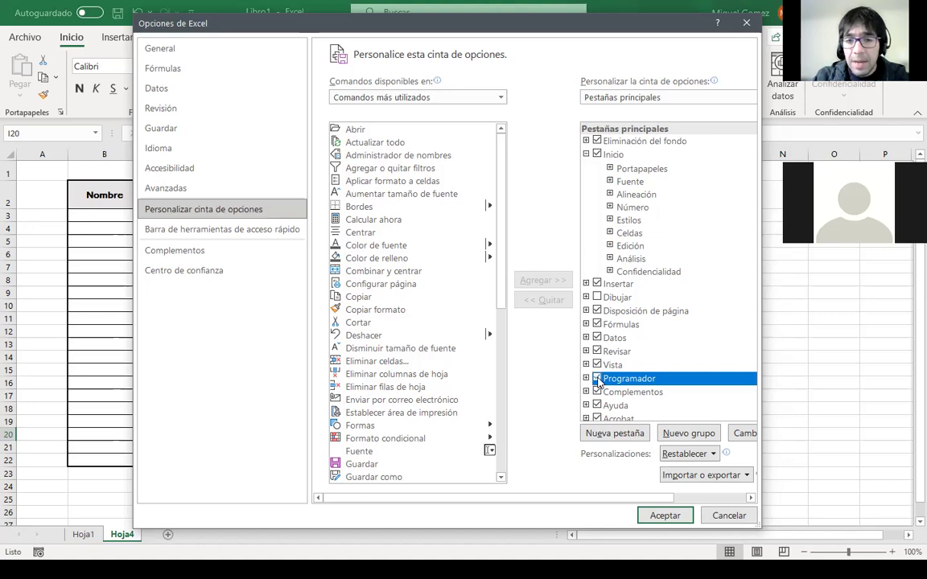
Accept the current Excel options, reopen the ribbon customization settings, and enable and apply the Programador main tab.
click(662, 516)
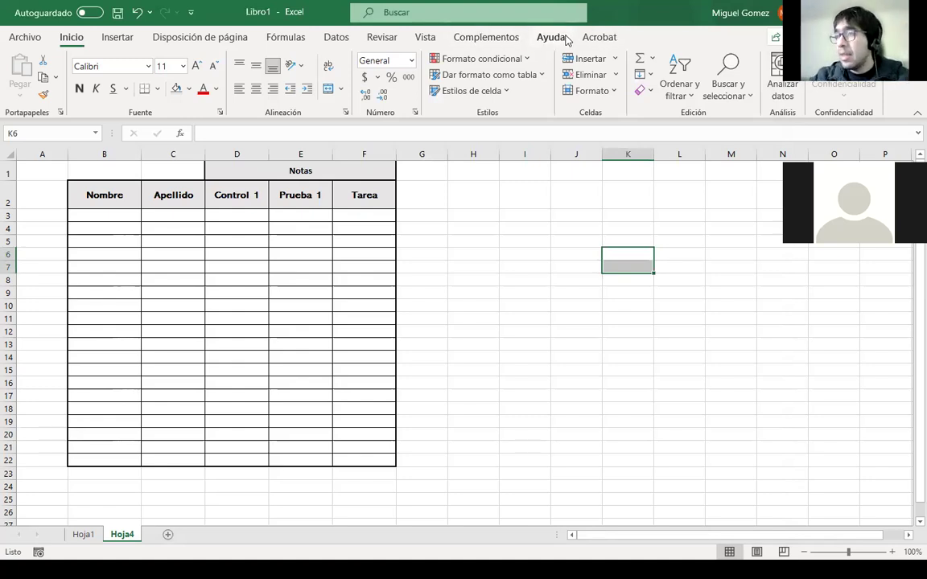
click(29, 39)
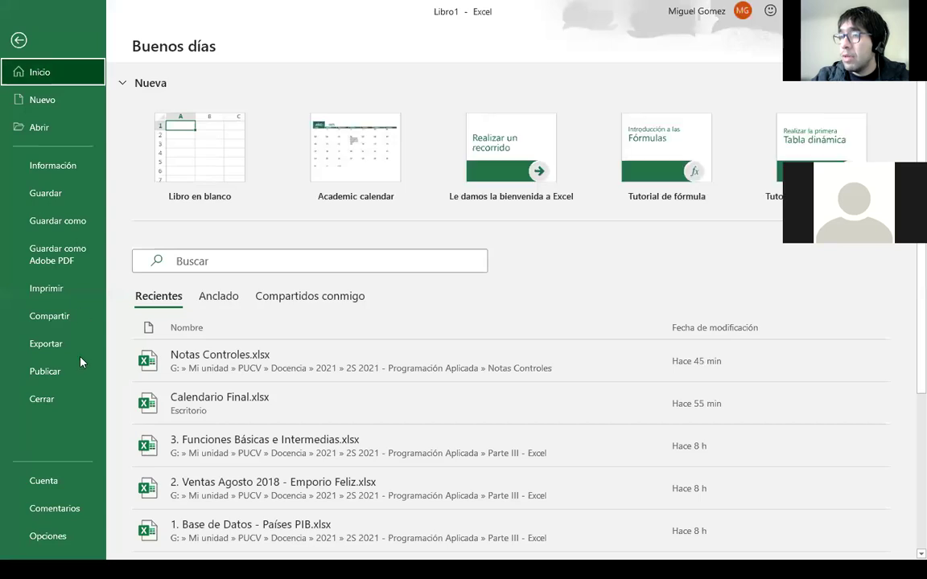
click(19, 40)
click(28, 39)
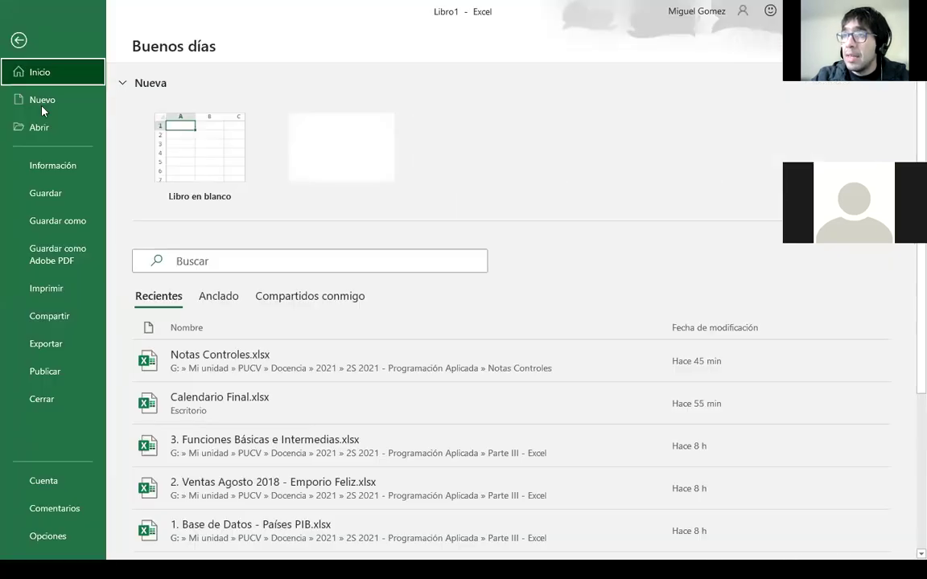
click(49, 536)
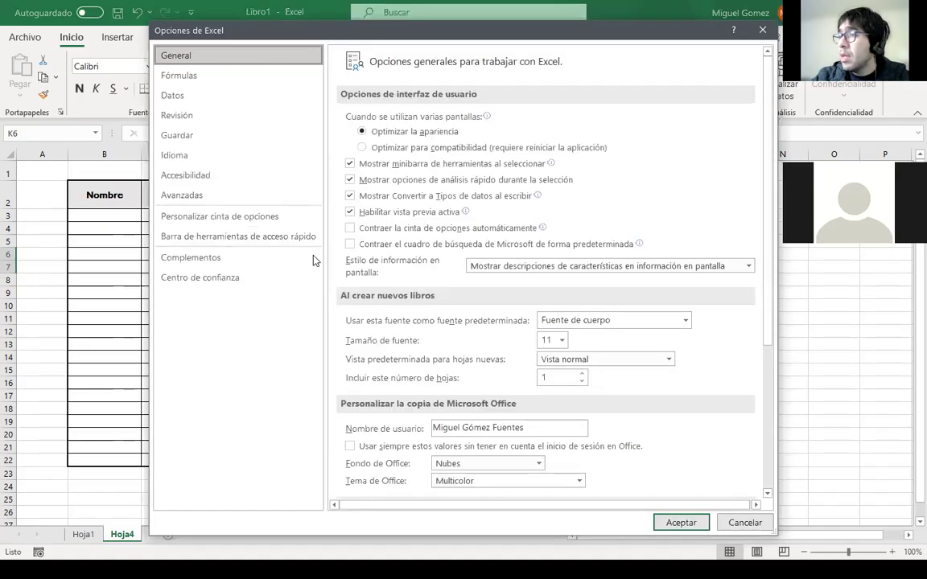
click(202, 225)
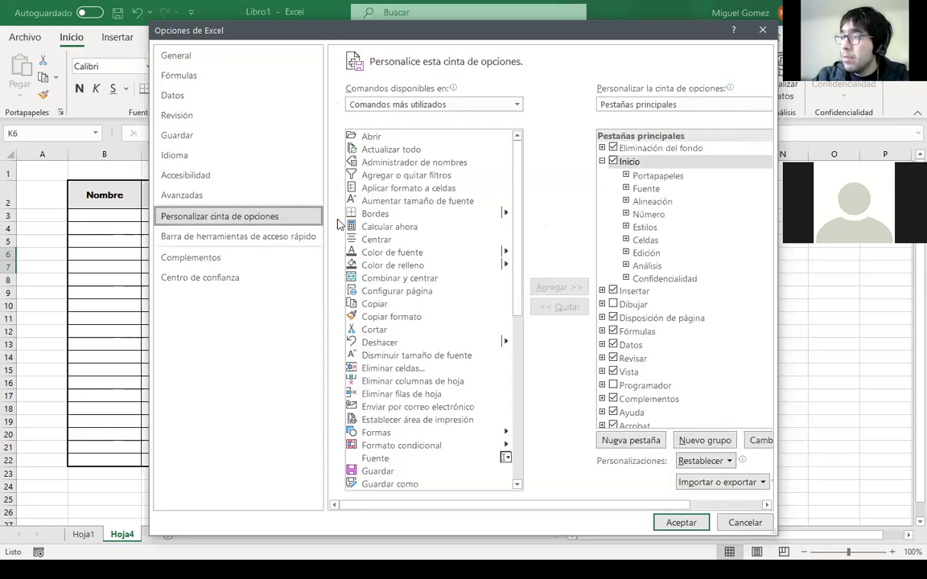
click(613, 386)
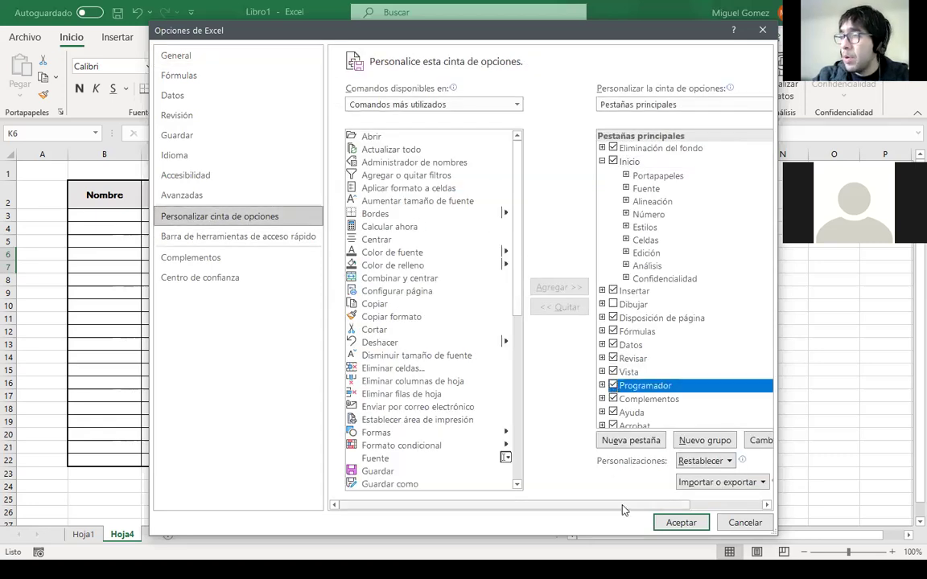
click(677, 524)
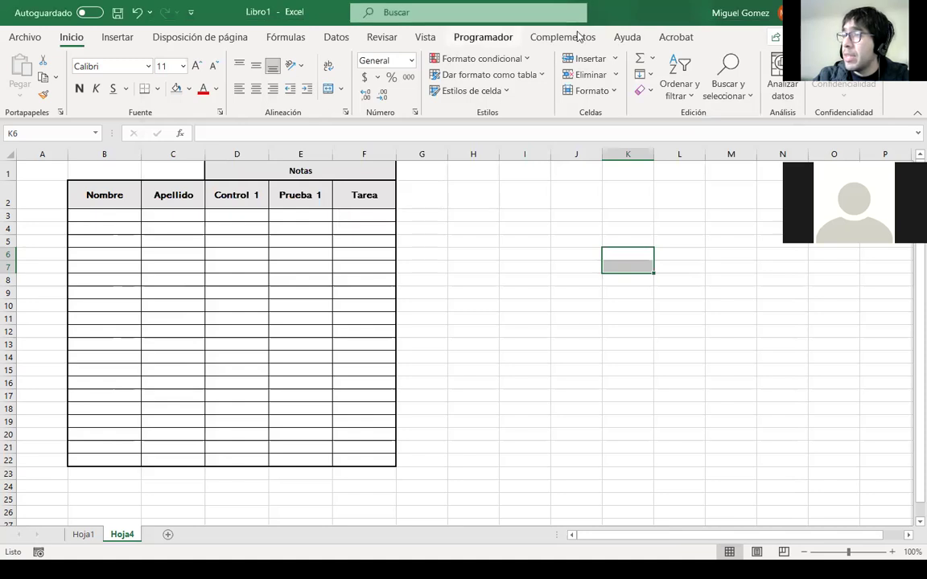
Display the Programador ribbon commands and select cell J6 on the worksheet.
click(483, 37)
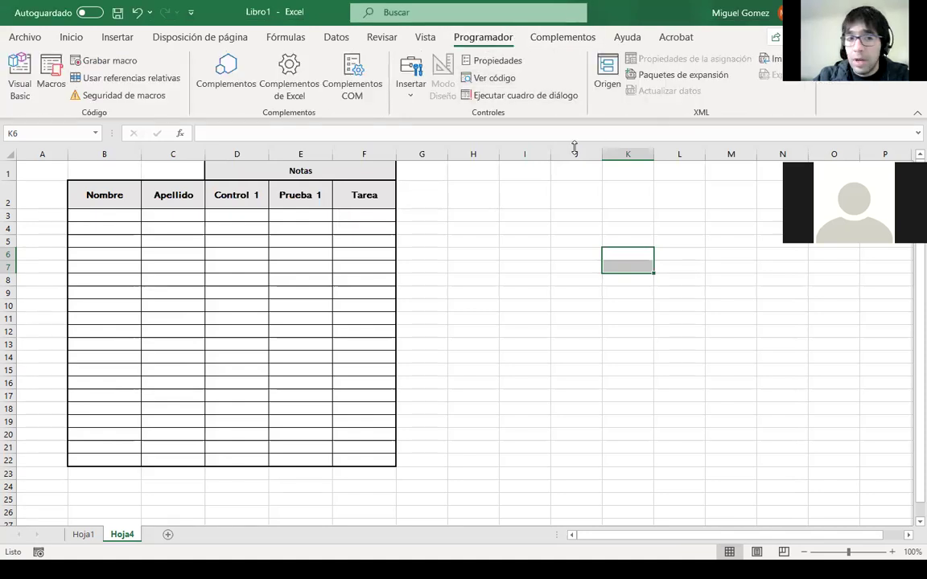
click(568, 256)
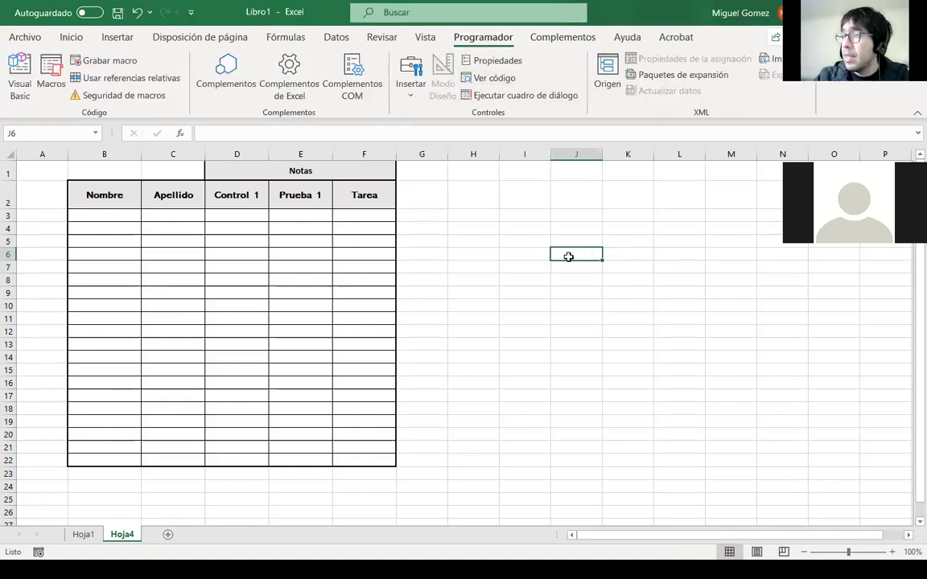
click(33, 37)
key(Escape)
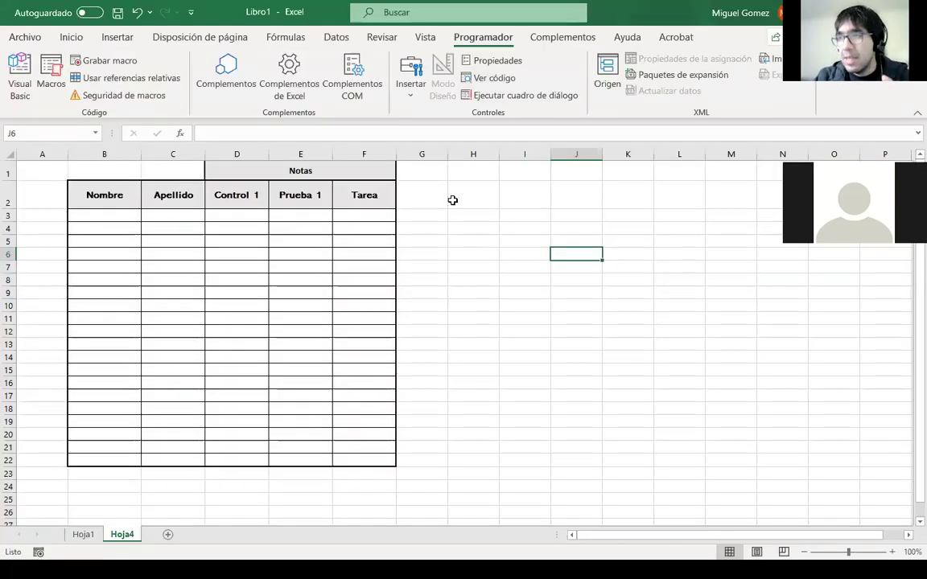
Open the Excel options again and show the ribbon customization settings with the list of main tabs.
click(27, 38)
click(30, 42)
click(24, 38)
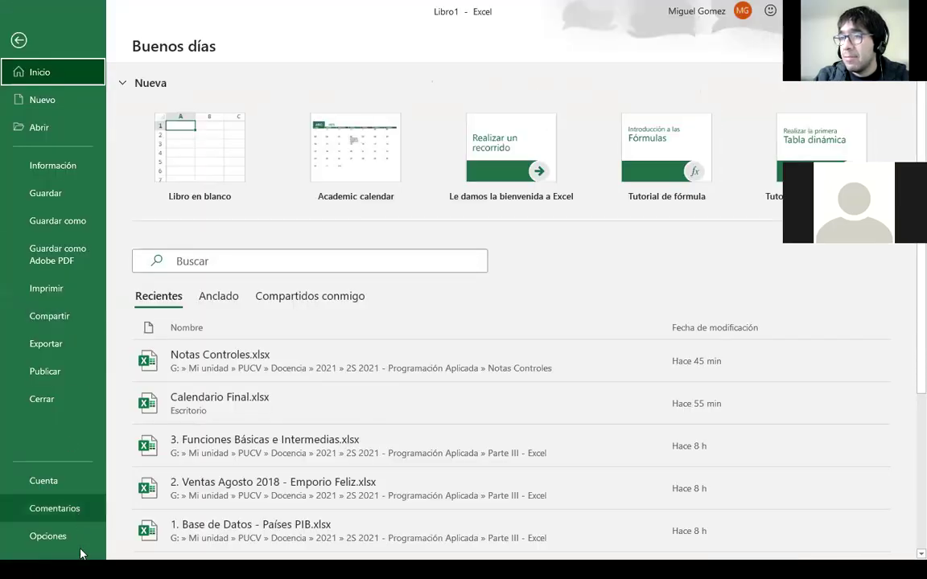
click(58, 537)
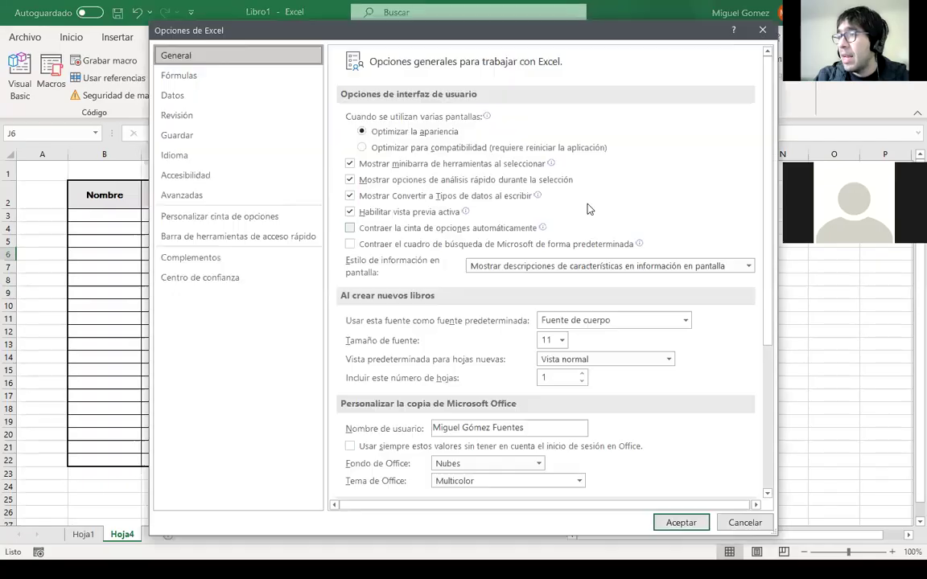
click(205, 215)
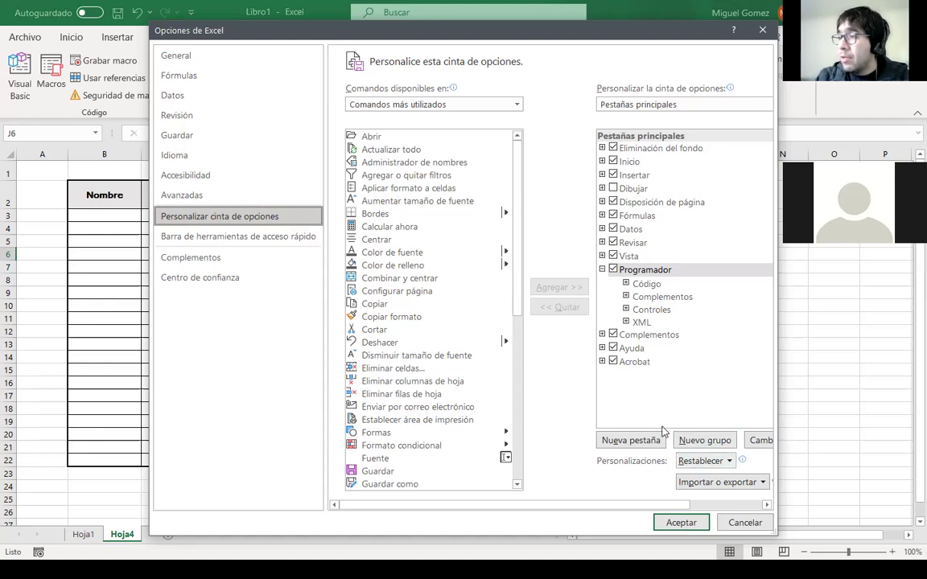
Review the main ribbon tabs available for customization, checking the Acrobat and Dibujar entries.
click(608, 363)
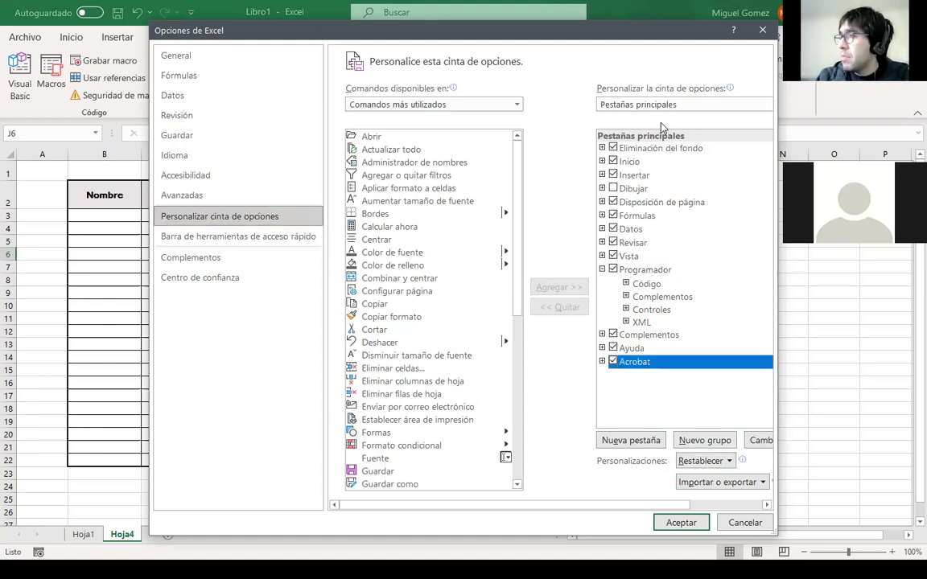
click(602, 188)
click(602, 188)
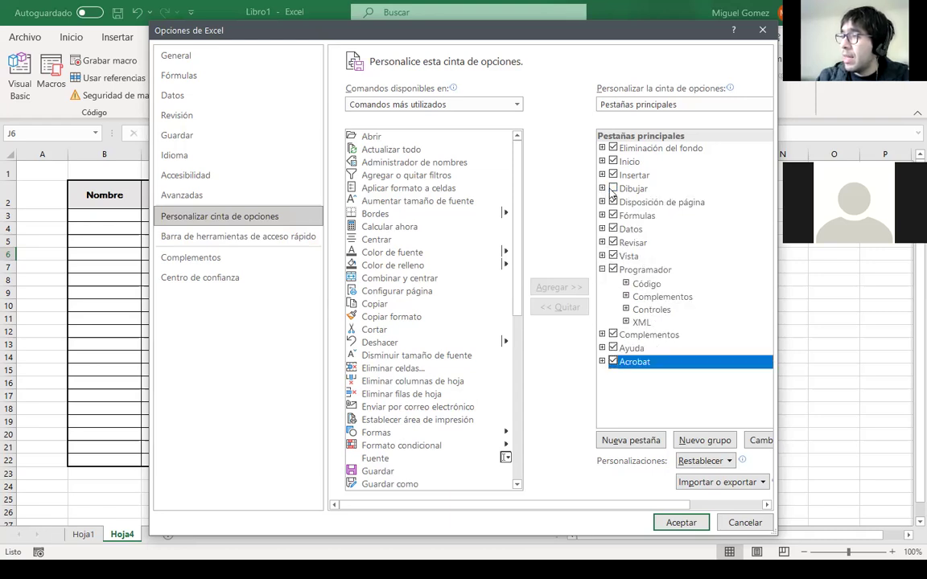
click(612, 188)
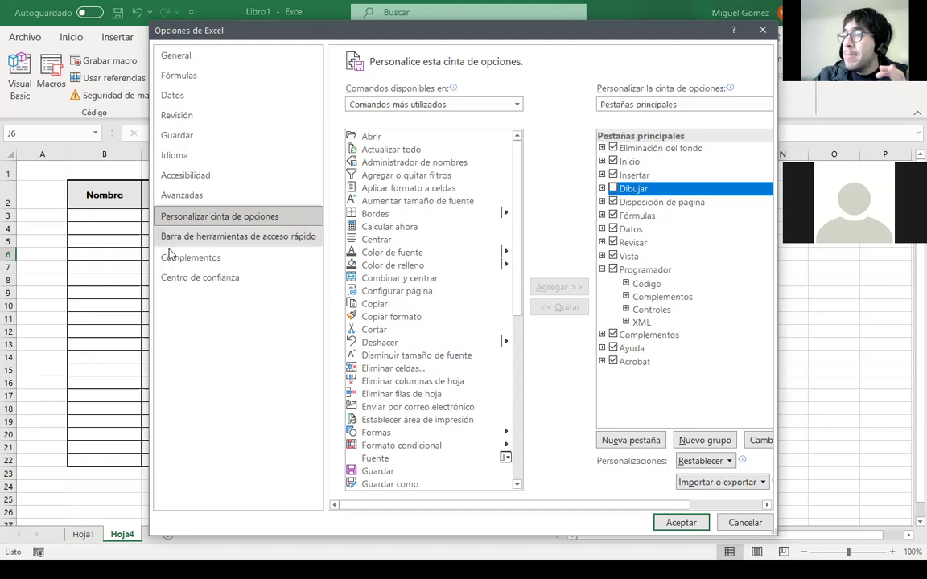
Look through the General options, from the interface settings to the Office copy settings.
click(205, 63)
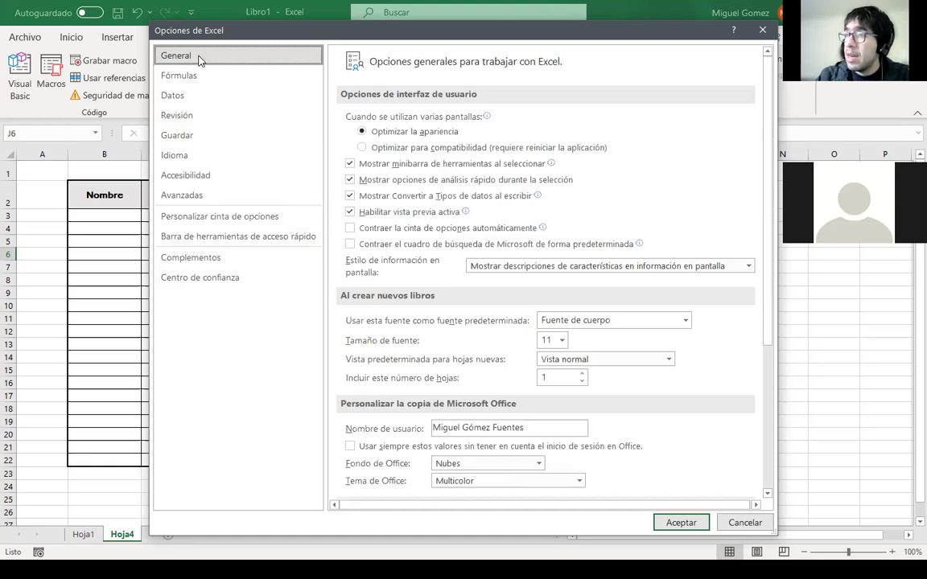
drag(190, 33, 192, 24)
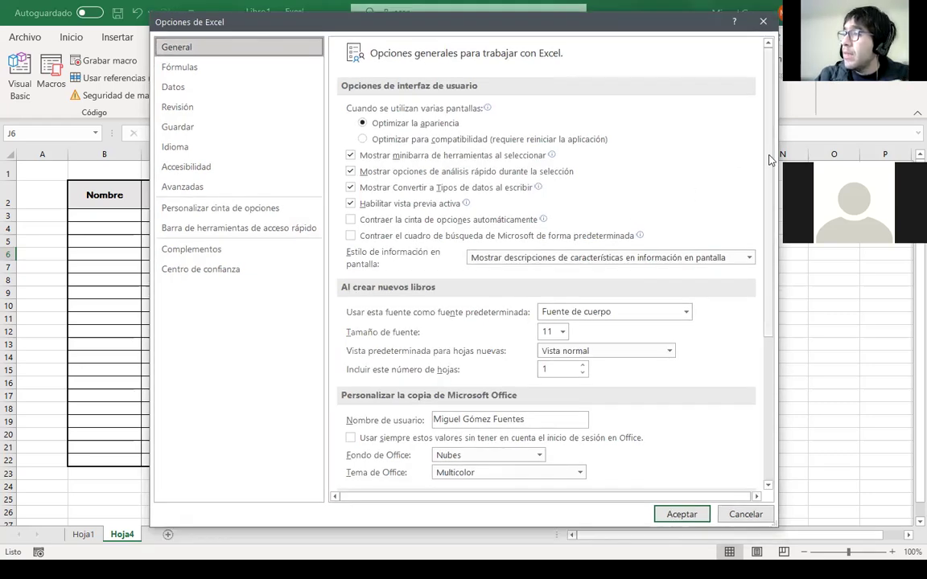
scroll(734, 155, down, 5)
scroll(768, 242, up, 5)
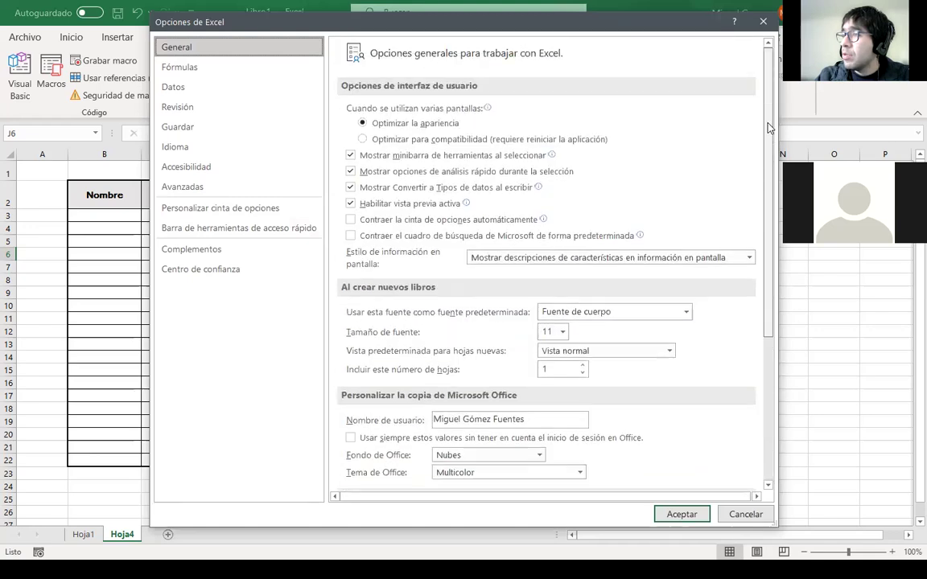
Show the Avanzadas options and examine the decimal and thousands separator fields.
click(241, 191)
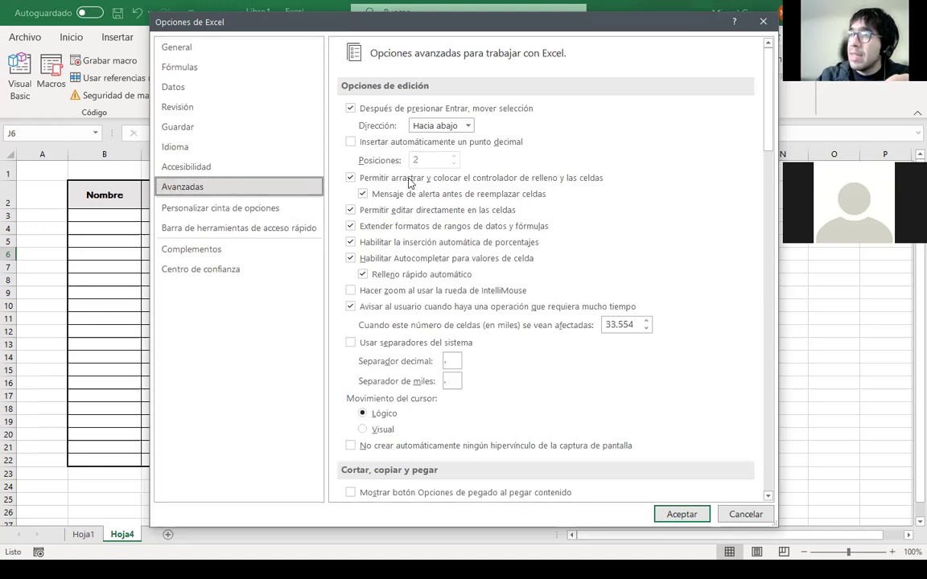
scroll(765, 137, down, 1)
scroll(765, 137, down, 1)
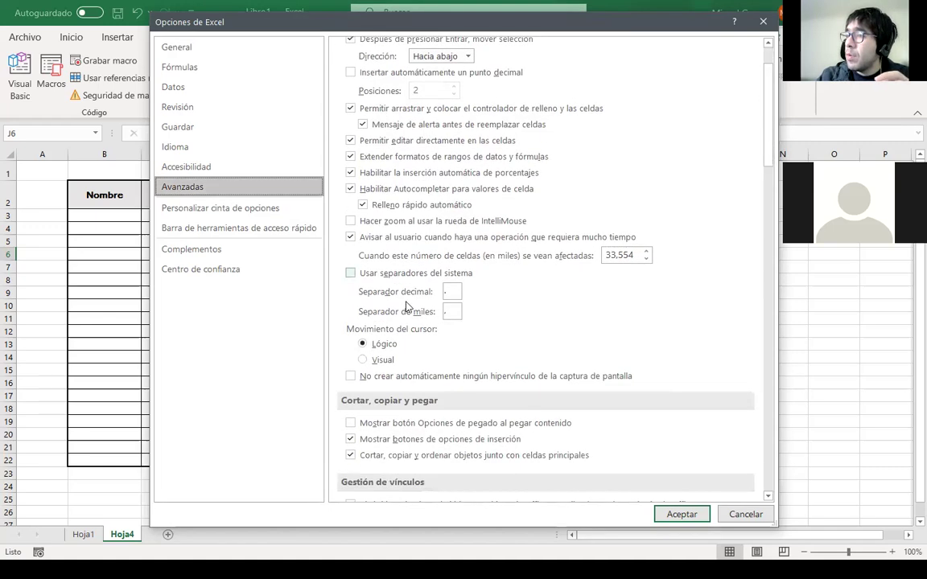
click(439, 311)
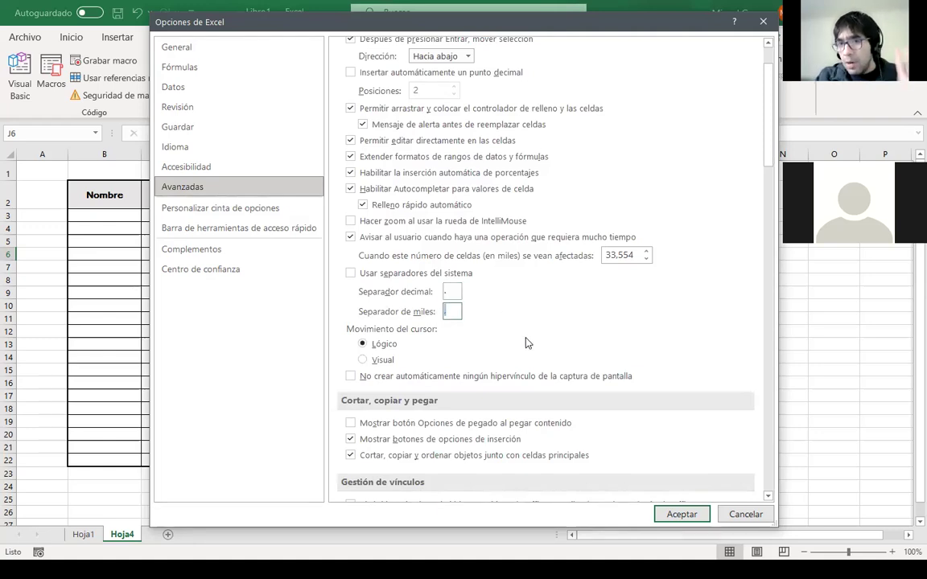
text(.)
key(shift+Tab)
text(,)
click(456, 314)
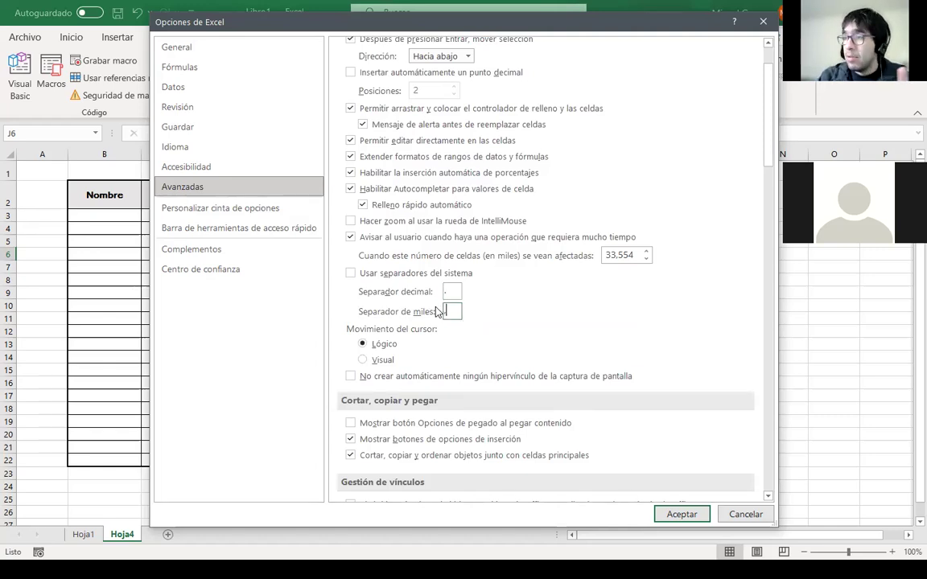
click(450, 293)
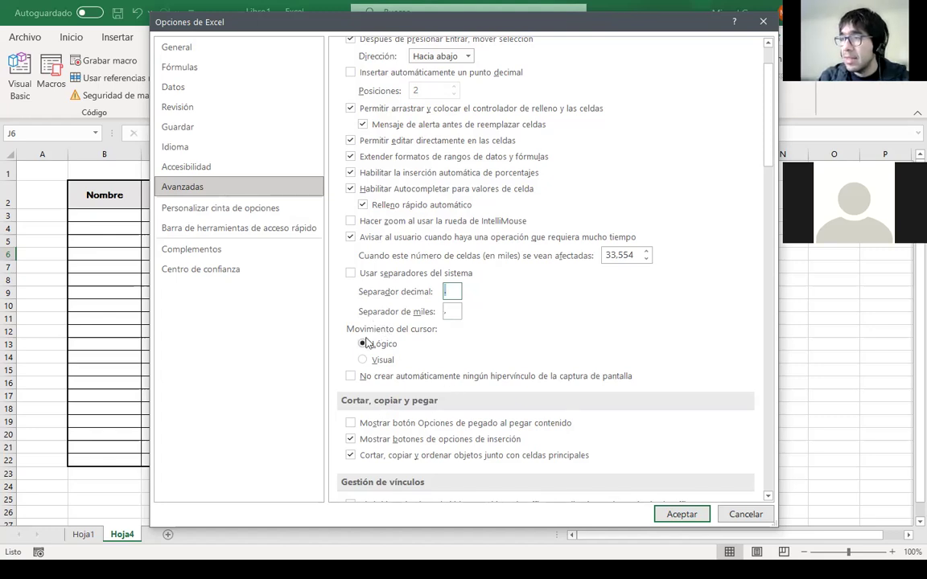
key(Tab)
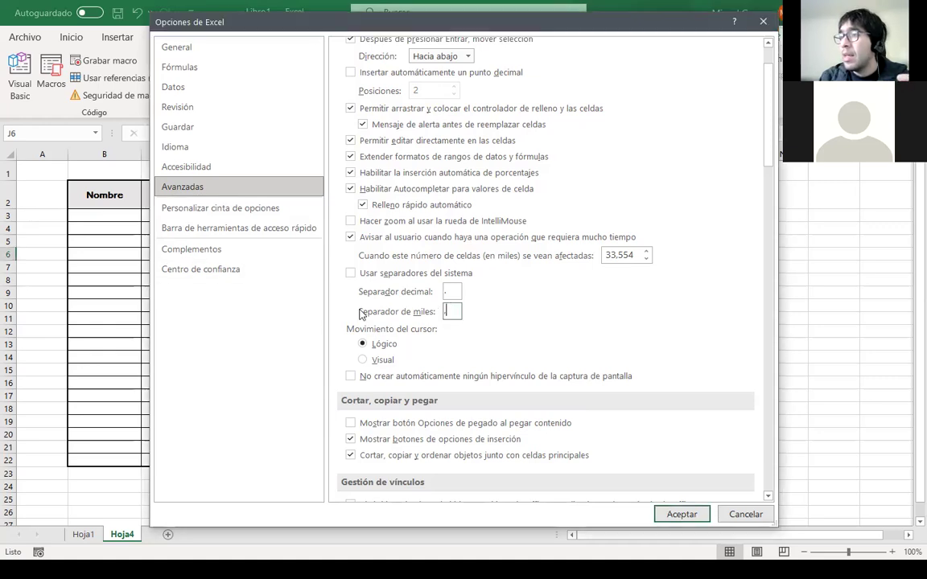
Toggle the use of system separators on and back off.
click(415, 275)
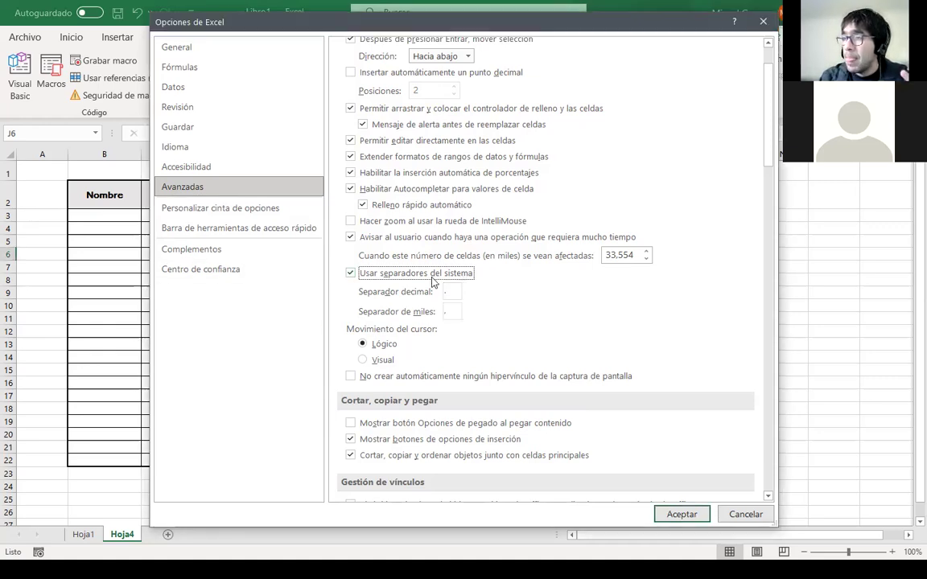
click(429, 275)
click(427, 275)
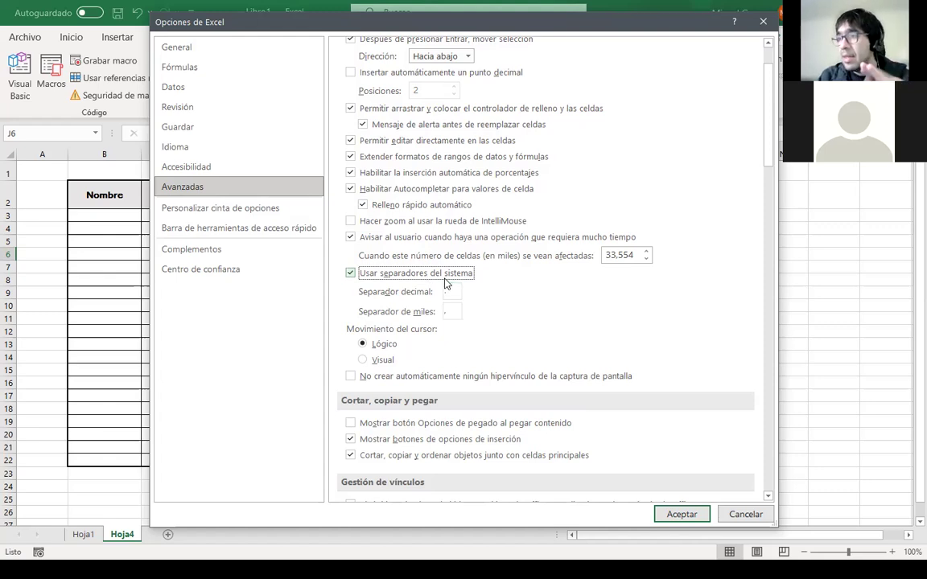
click(445, 278)
Recheck the custom decimal and thousands separators in the advanced options and accept the options dialog.
click(452, 292)
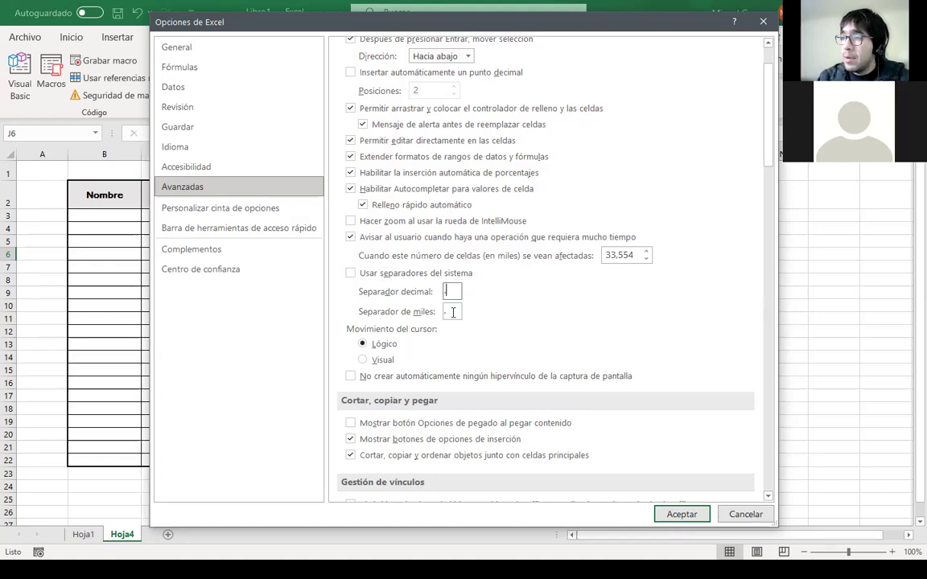
click(450, 313)
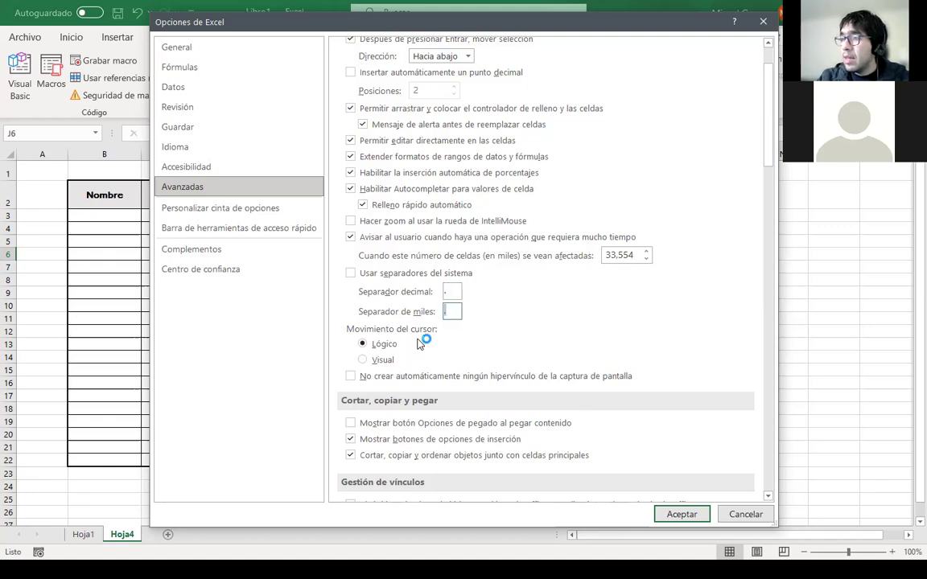
key(Tab)
click(448, 286)
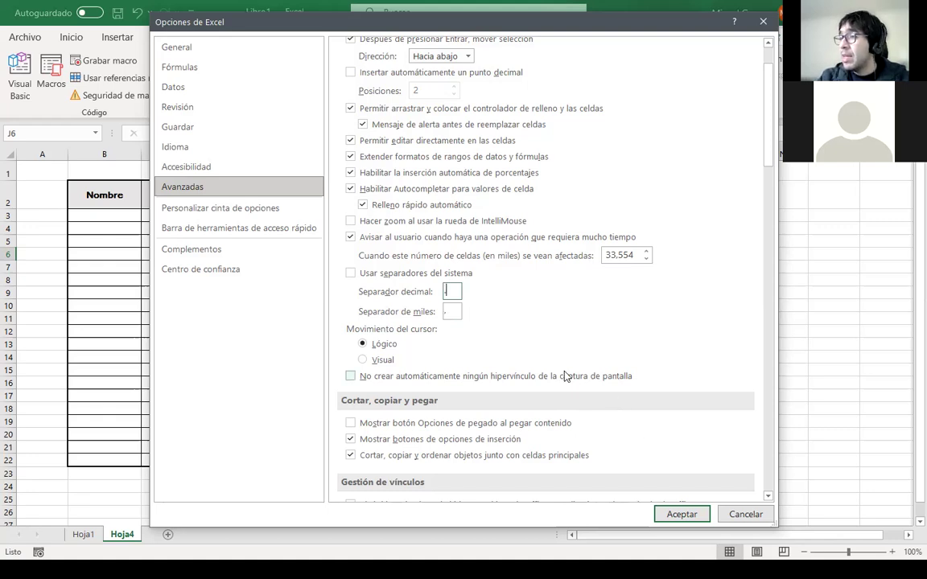
click(237, 190)
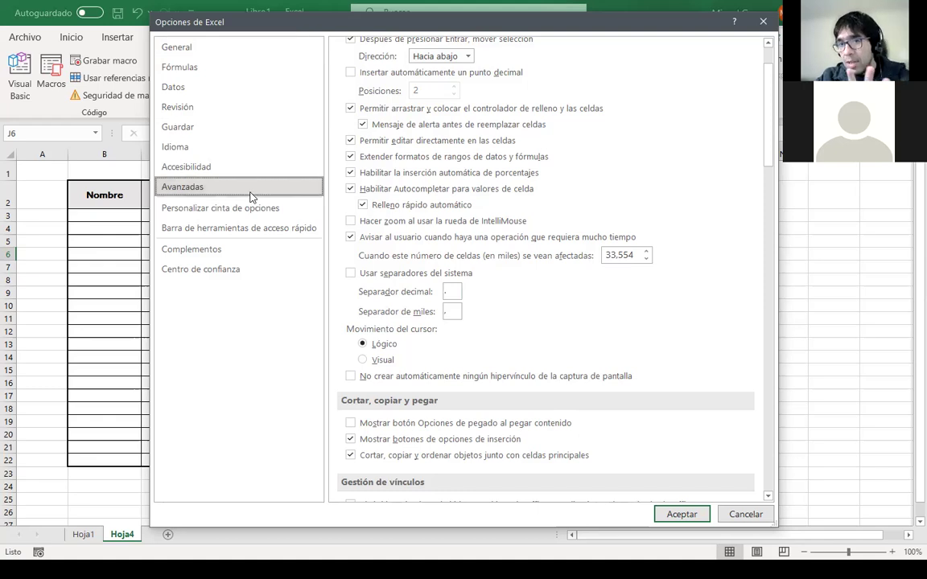
click(450, 312)
double_click(450, 311)
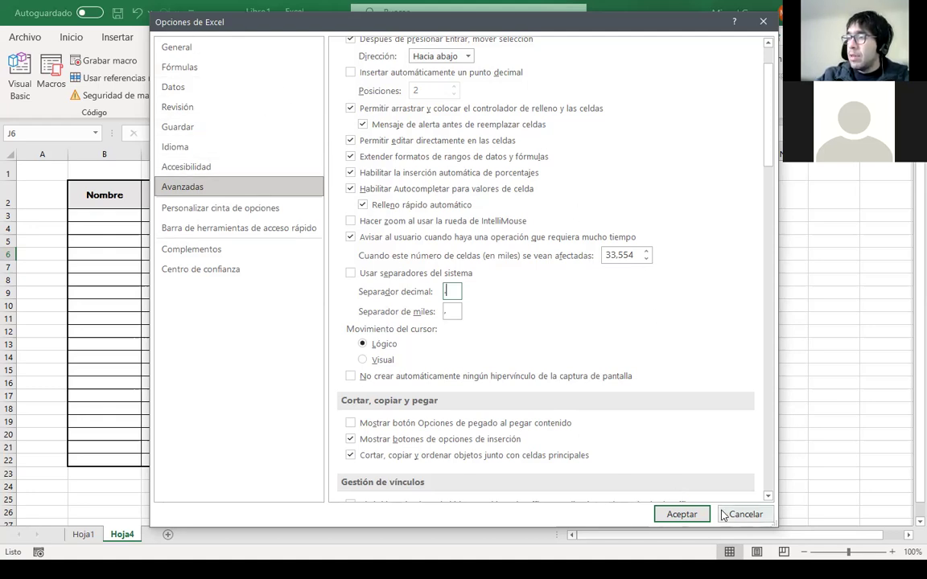
click(694, 522)
click(496, 238)
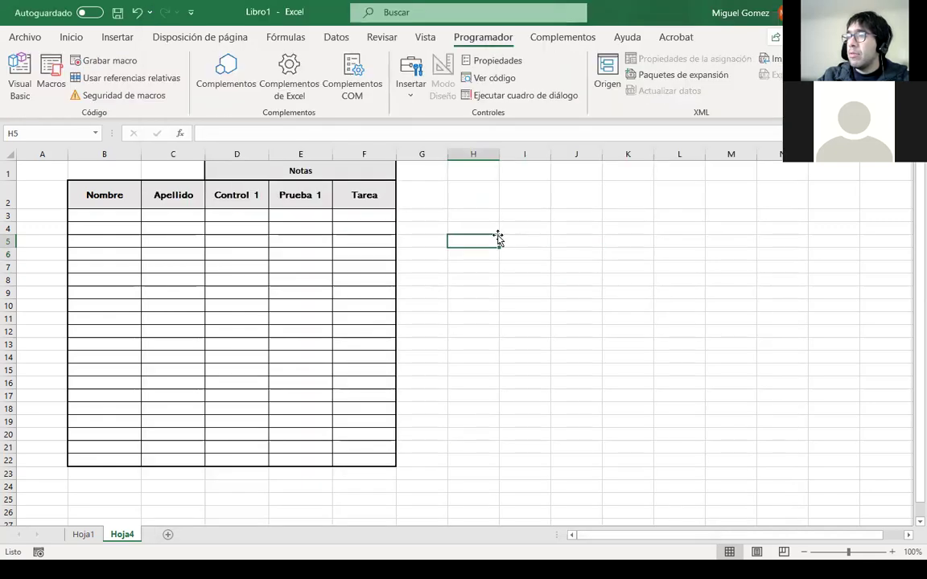
click(70, 37)
click(435, 447)
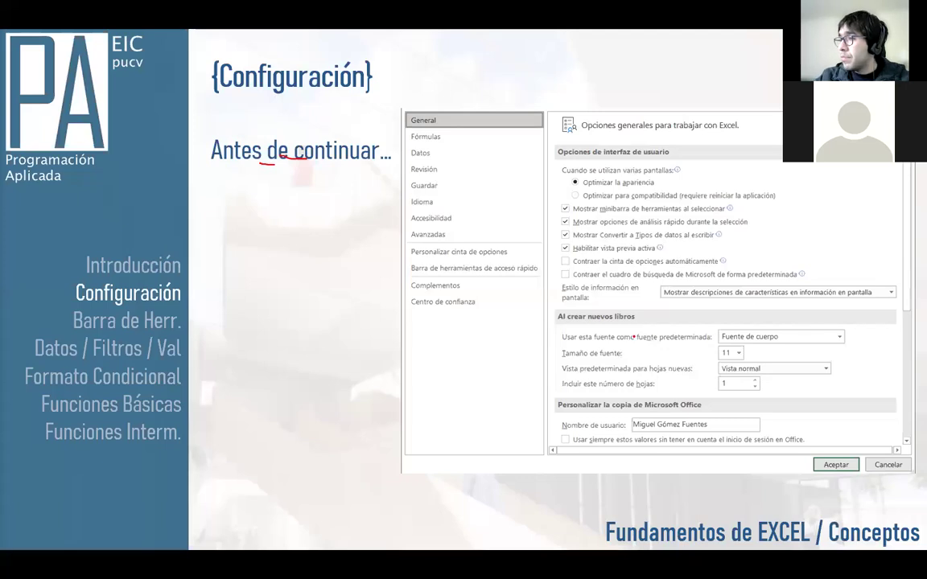
key(Right)
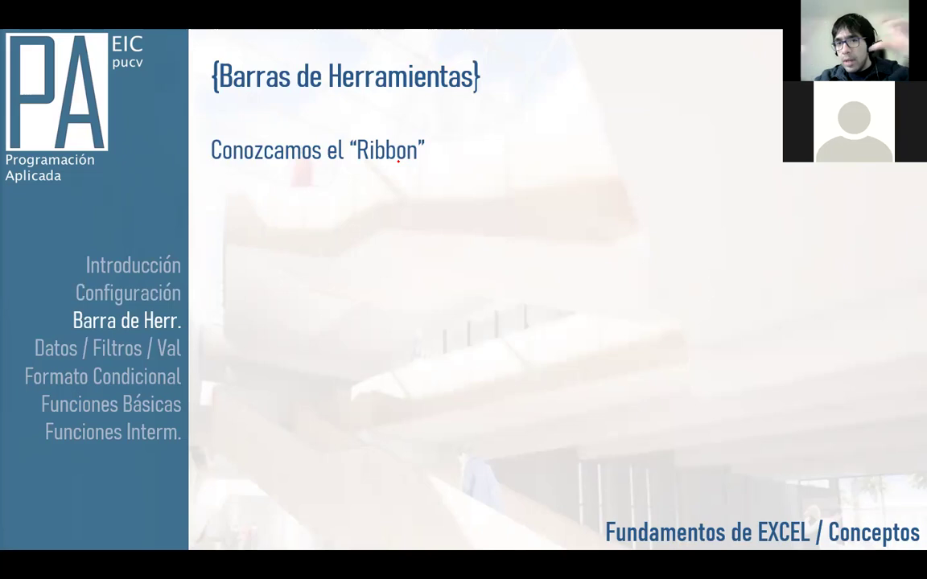
key(Right)
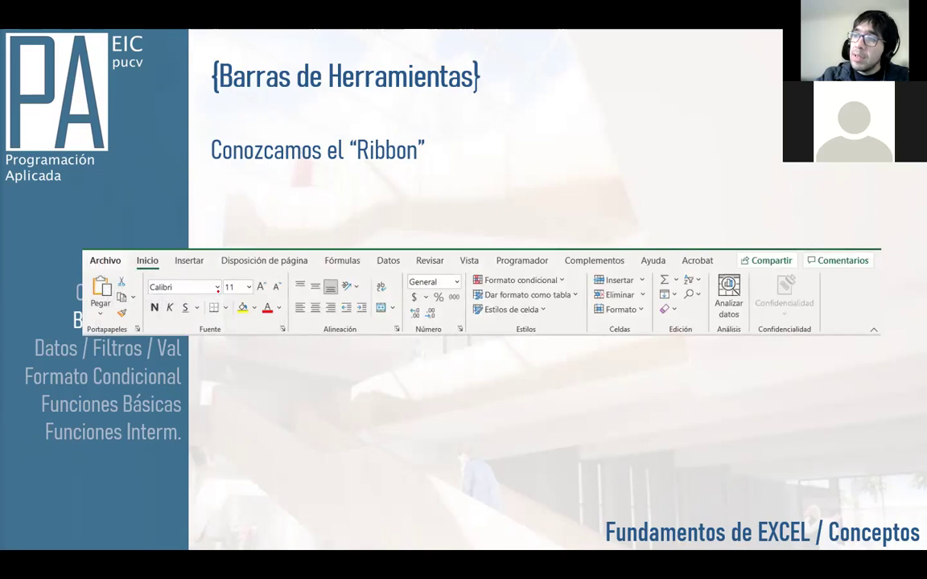
mouse_move(145, 255)
mouse_down()
mouse_move(135, 247)
mouse_move(128, 264)
mouse_move(161, 271)
mouse_move(157, 244)
mouse_up()
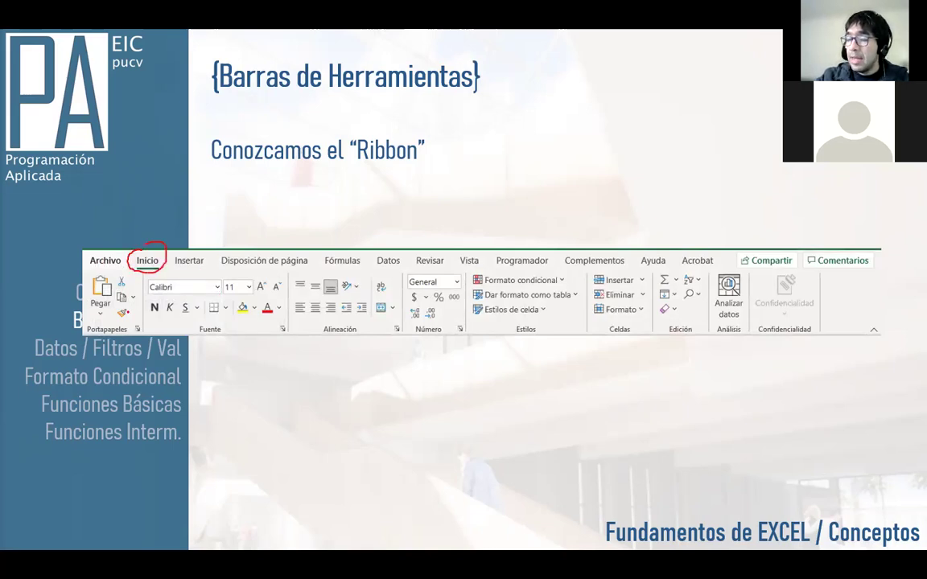
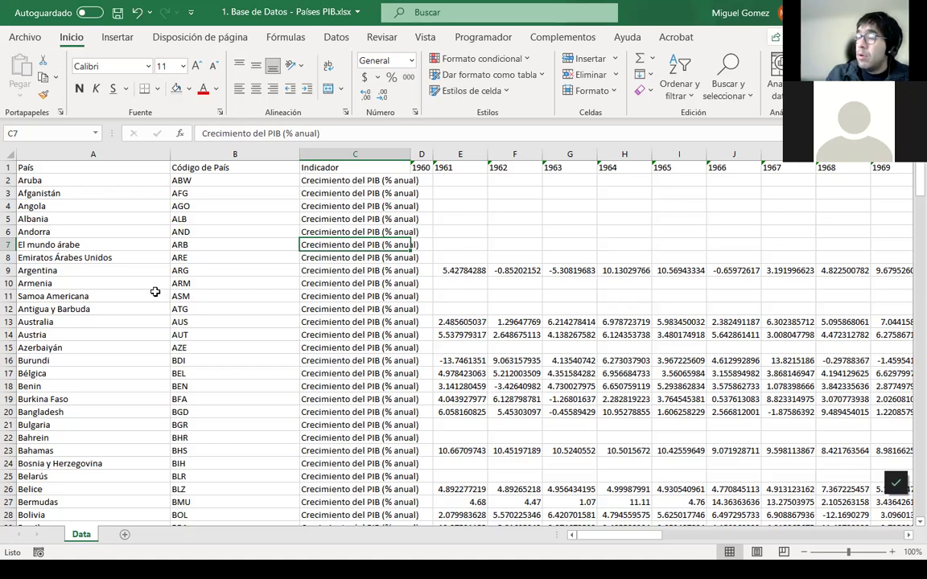
Inspect the year headers from 1960 to the end of the header row and return to cell A1.
click(421, 167)
key(ctrl+Right)
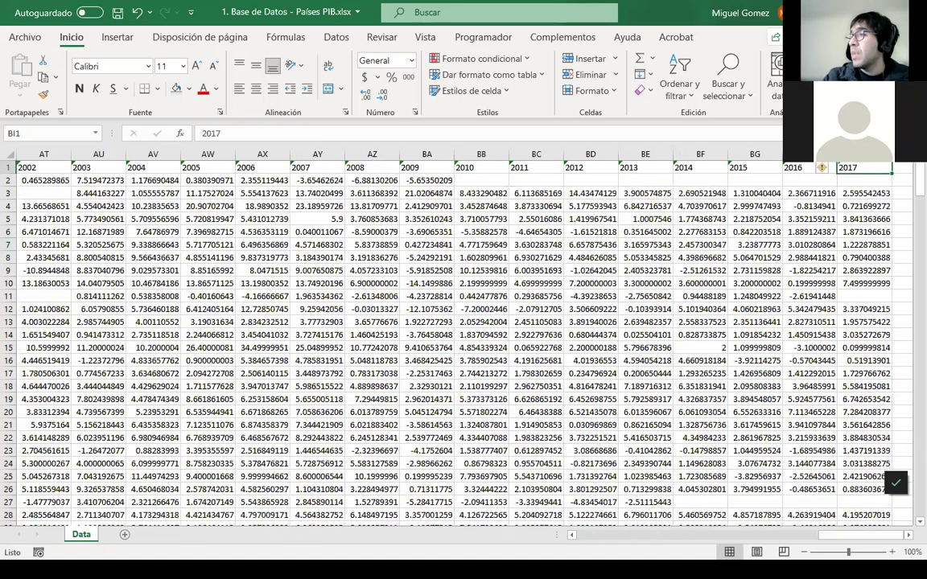
key(ctrl+Home)
Browse the country names and codes in columns A and B, finishing on the Código de País header.
key(Down)
key(Down)
key(Down)
key(Down)
key(Down)
key(Down)
key(Down)
key(Down)
key(Down)
key(Down)
key(Down)
key(Down)
key(Down)
key(Right)
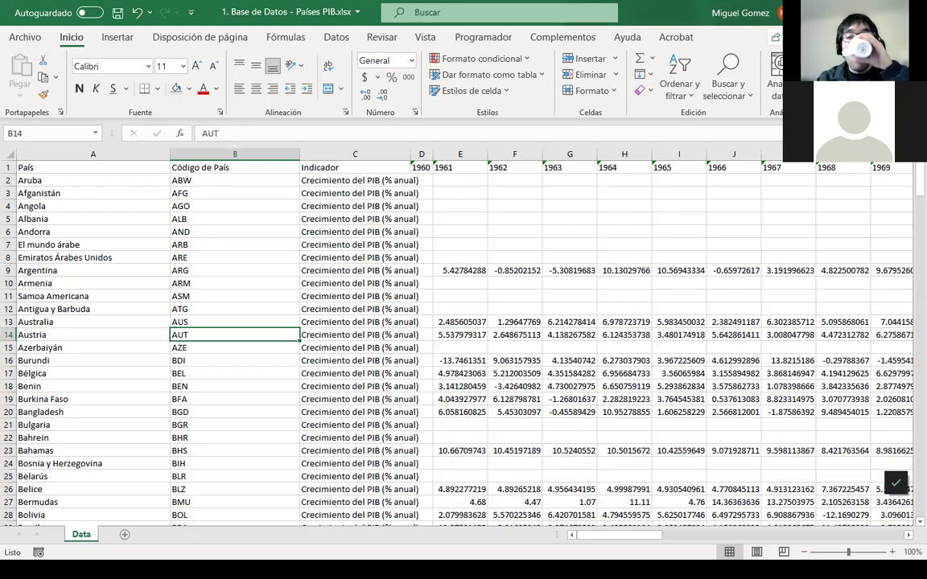
click(181, 271)
click(263, 332)
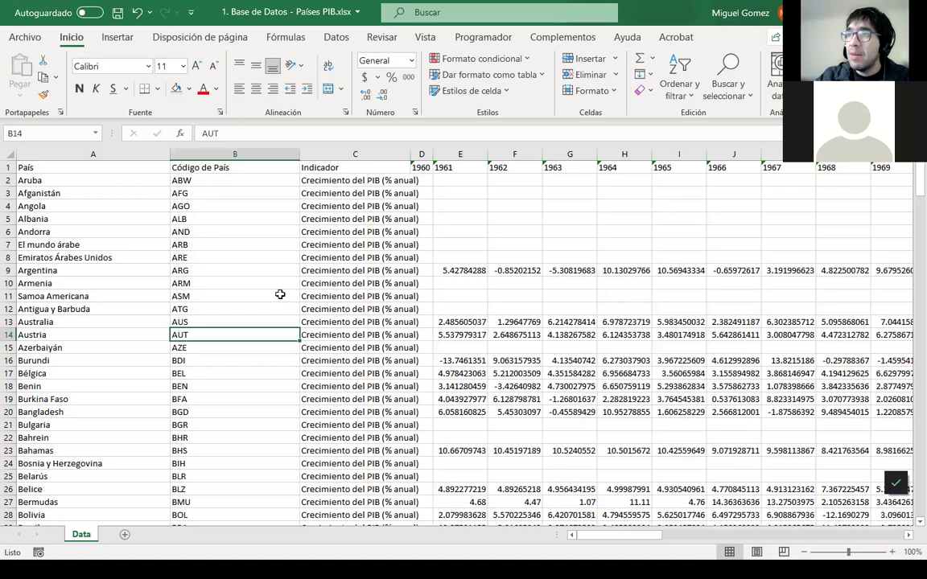
click(209, 168)
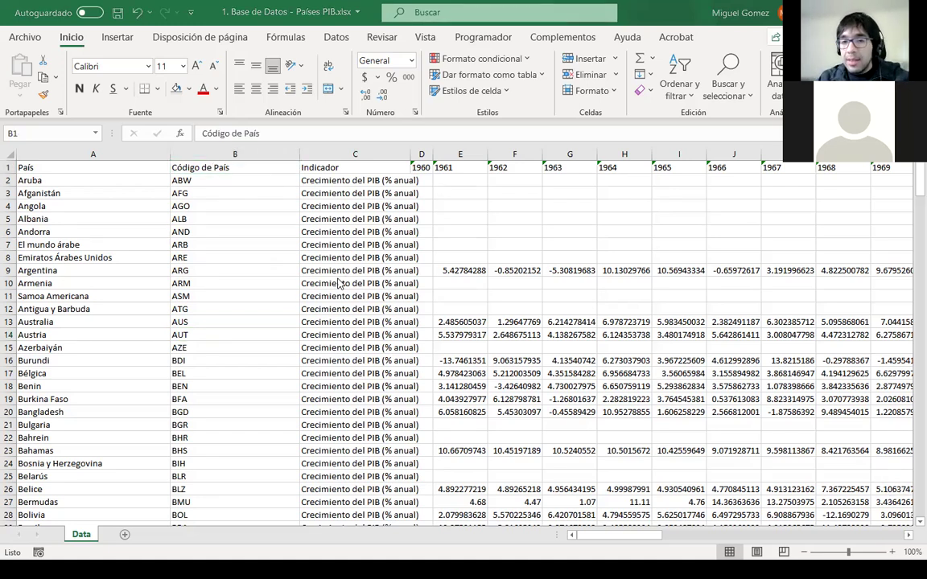
Consult the activity slide and examine the header row of the Data sheet from País across the year columns.
key(alt+Tab)
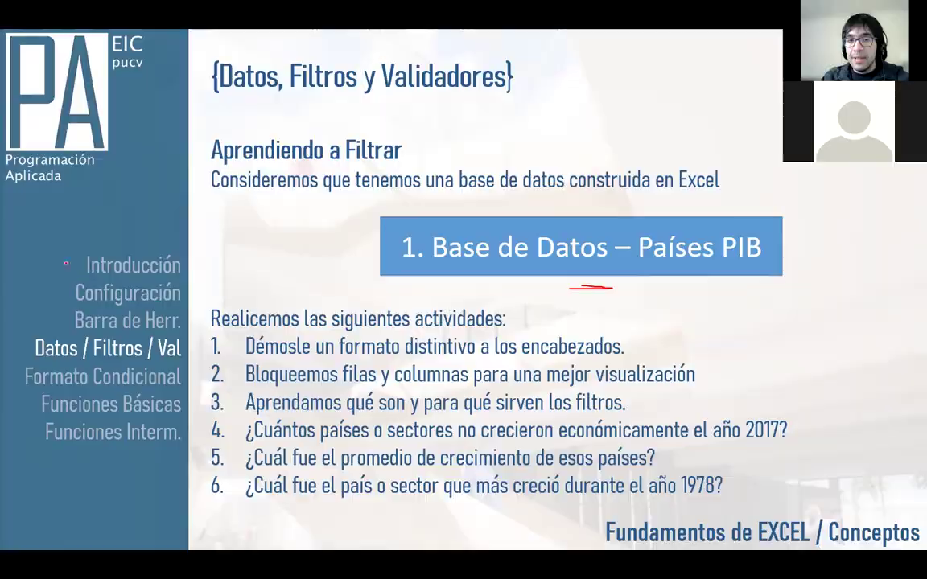
key(alt+Tab)
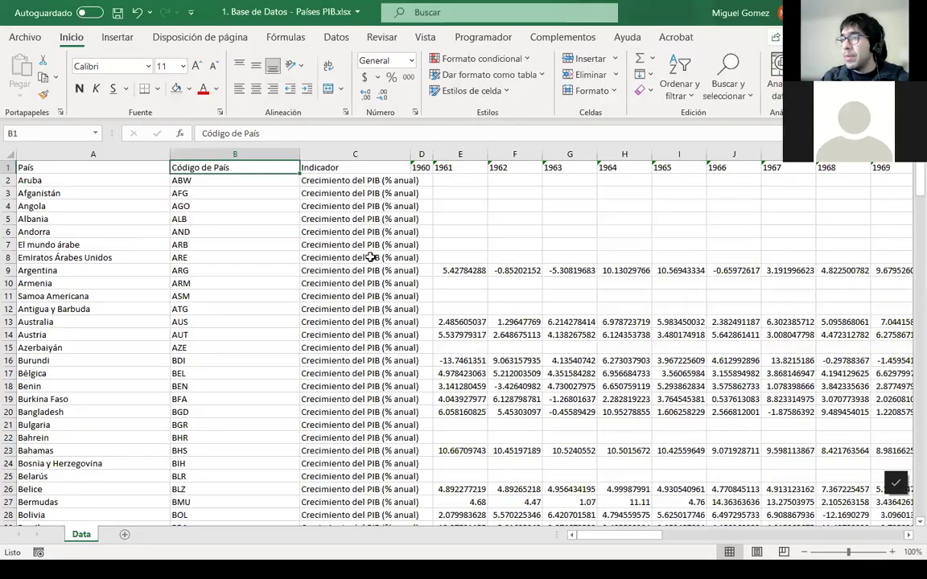
click(42, 166)
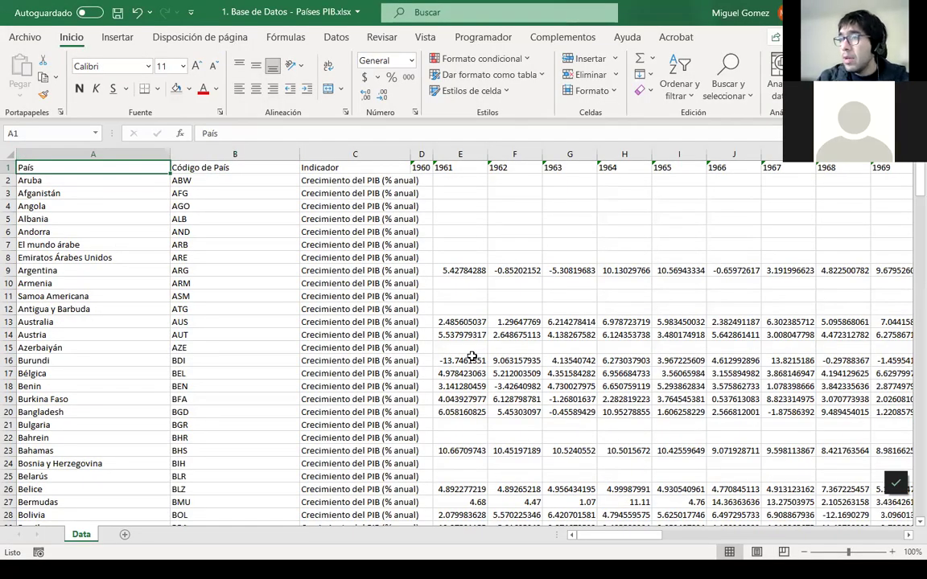
click(201, 193)
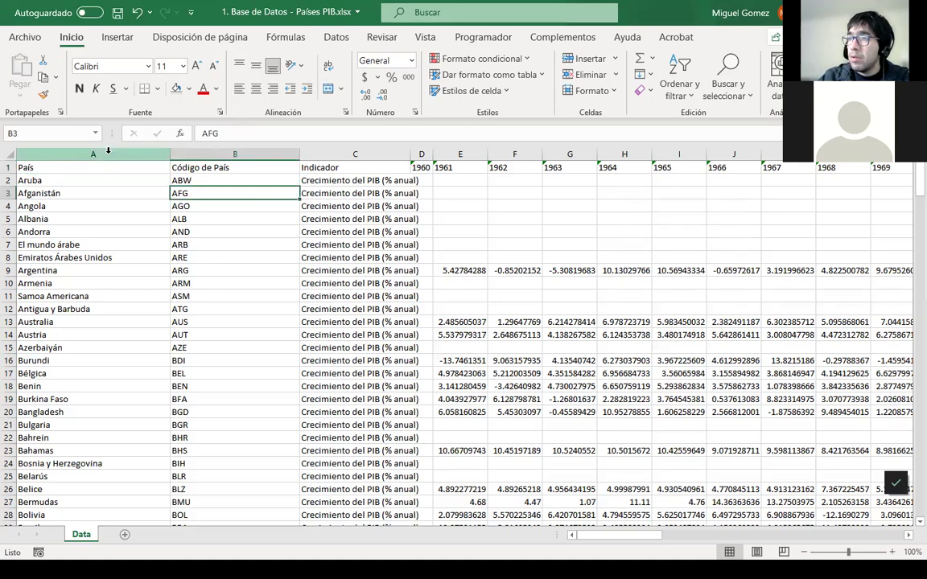
drag(113, 169, 728, 170)
click(734, 296)
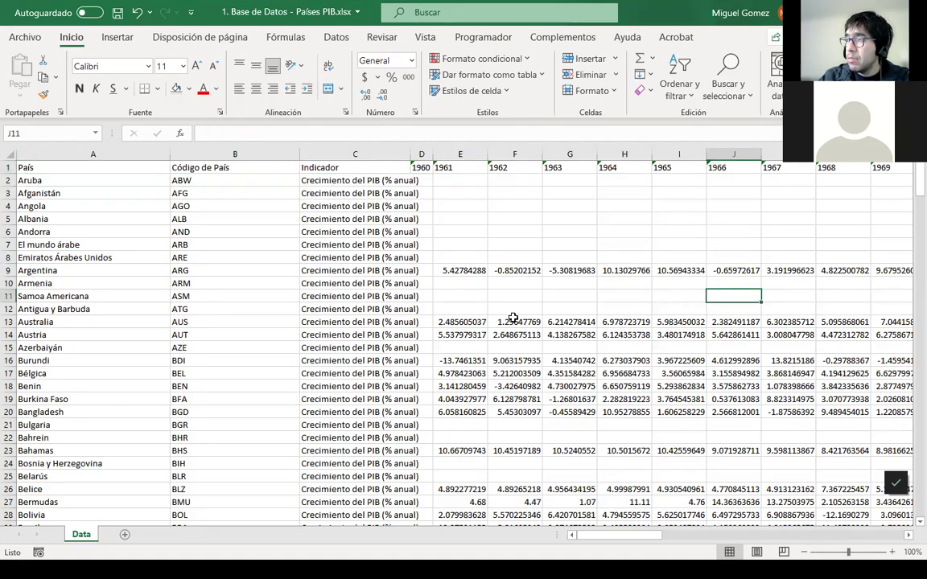
click(234, 243)
click(117, 169)
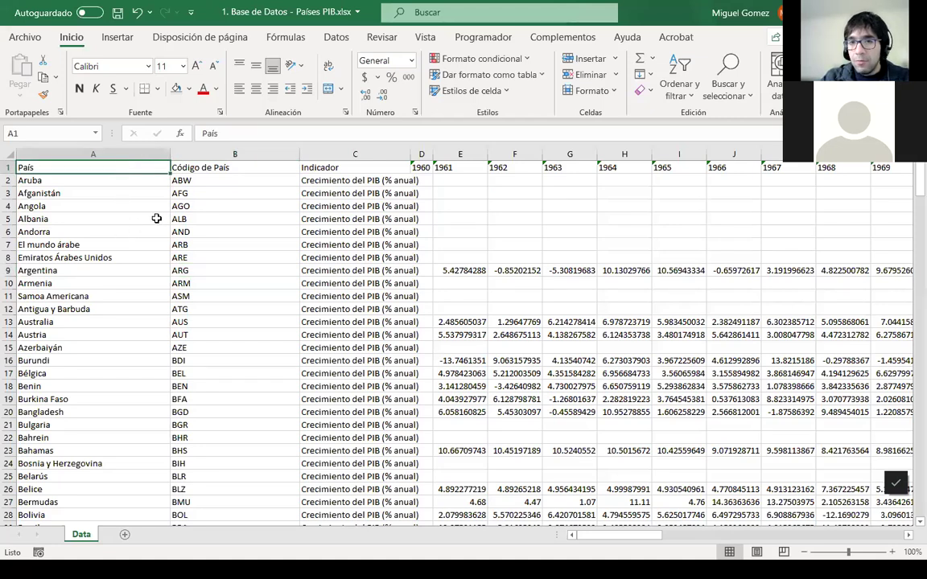
Look through the Dar formato como tabla and Estilos de celda galleries for the database's formatting options.
click(507, 74)
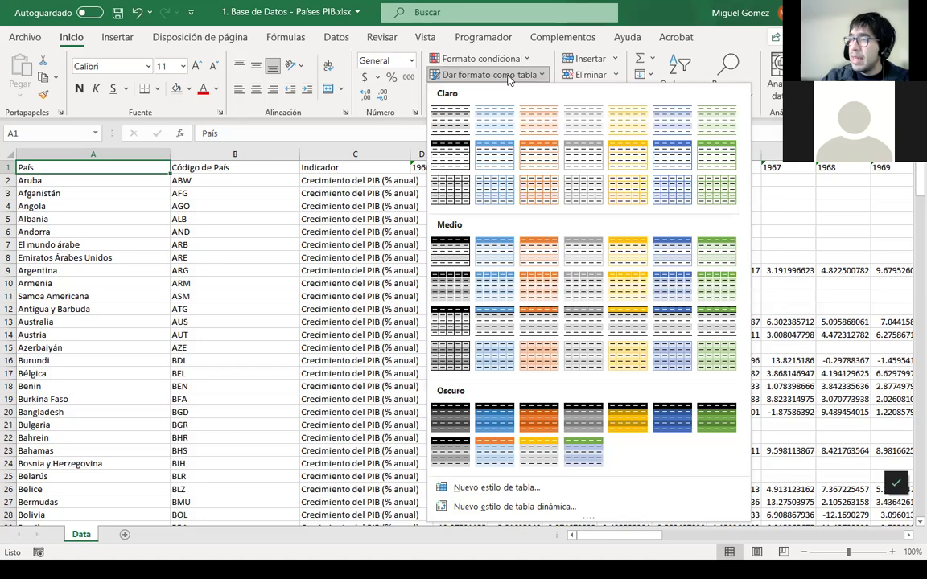
click(499, 74)
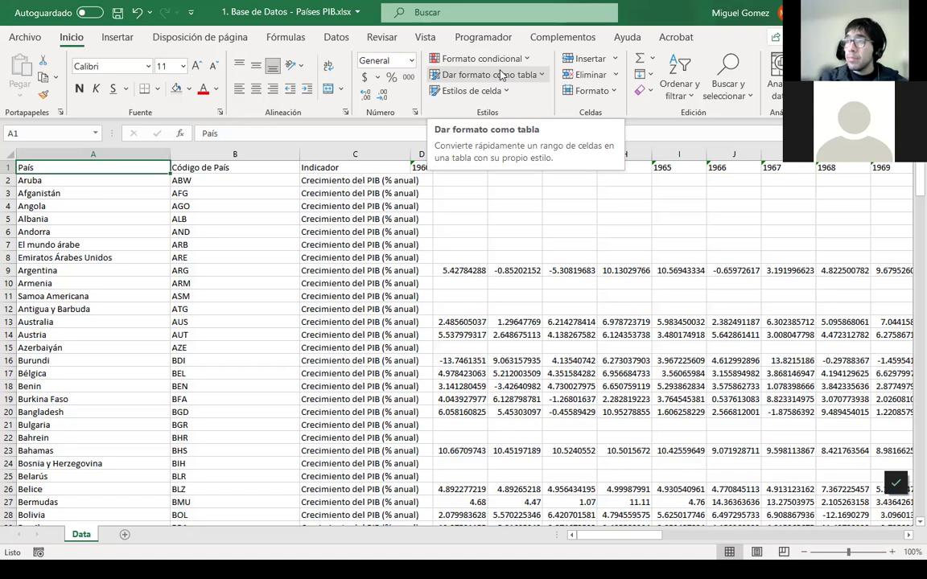
click(500, 75)
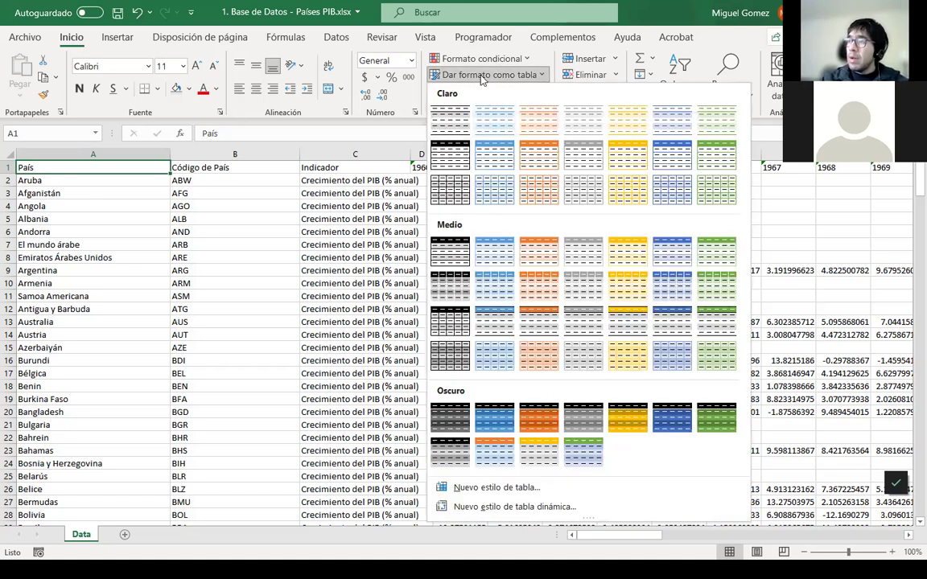
click(483, 78)
click(467, 91)
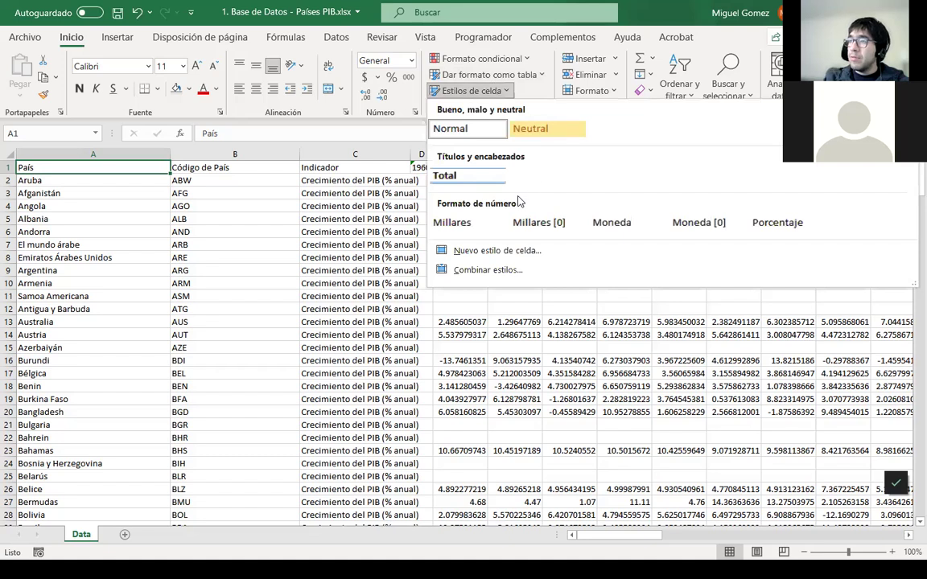
click(482, 59)
Format the range A1:BI265 as a table with headers, using a light blue style with a solid header row.
click(501, 75)
click(505, 75)
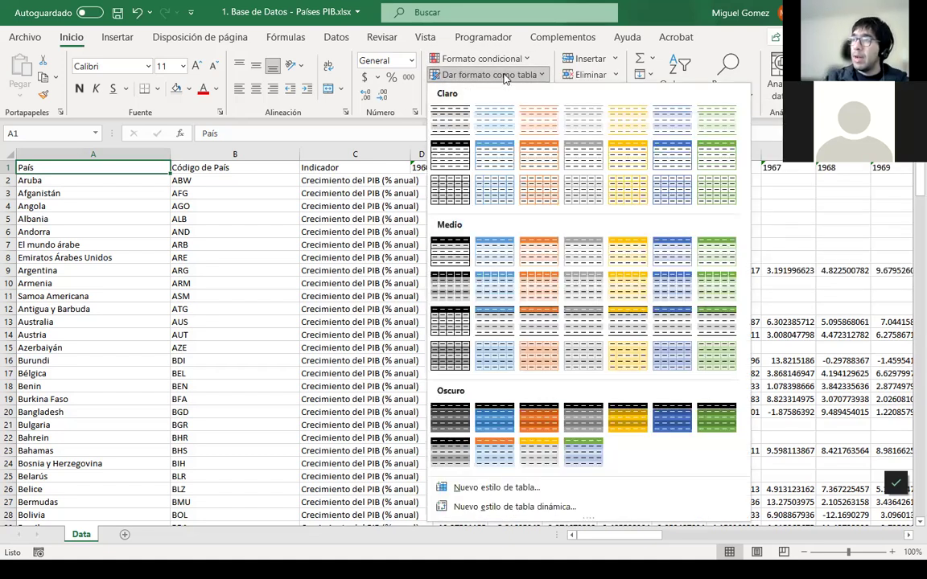
click(494, 163)
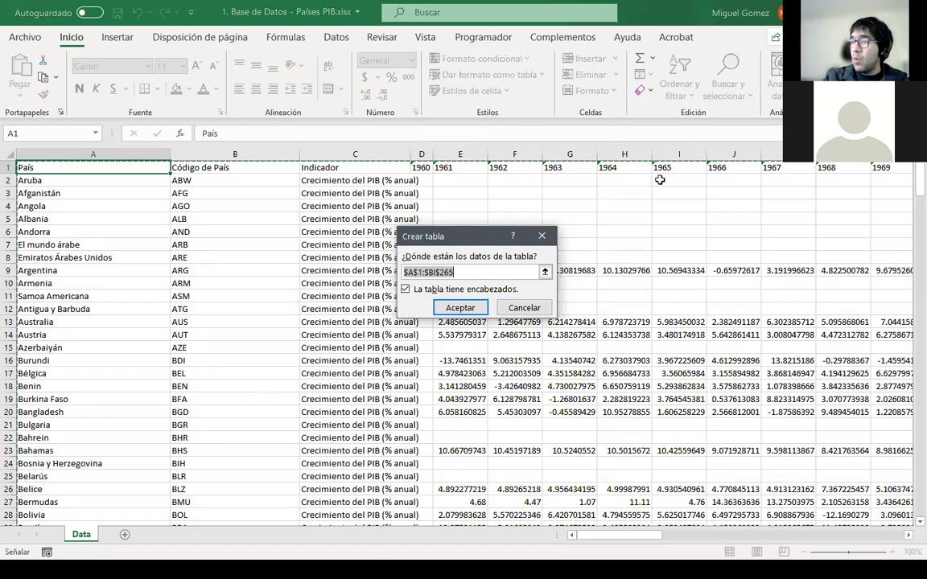
click(405, 290)
click(437, 295)
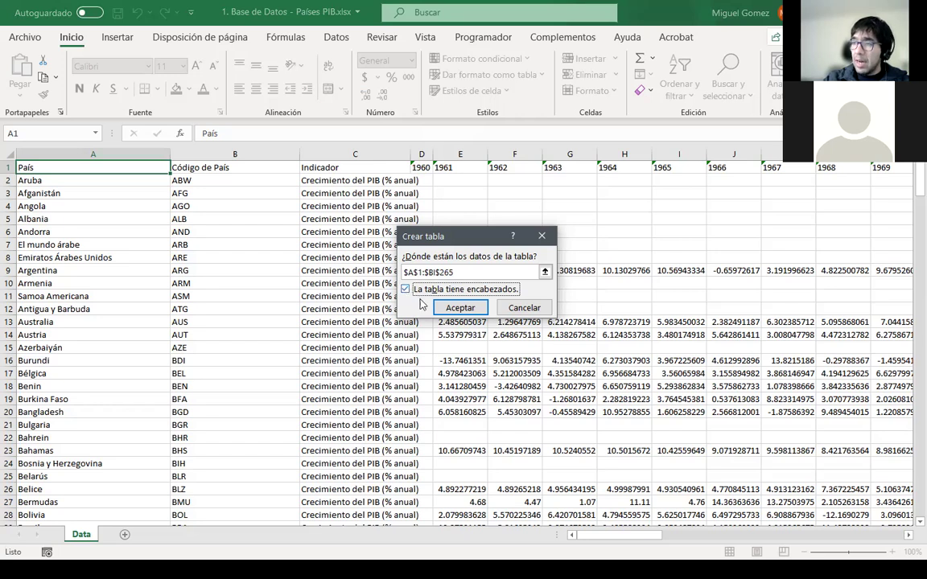
click(450, 309)
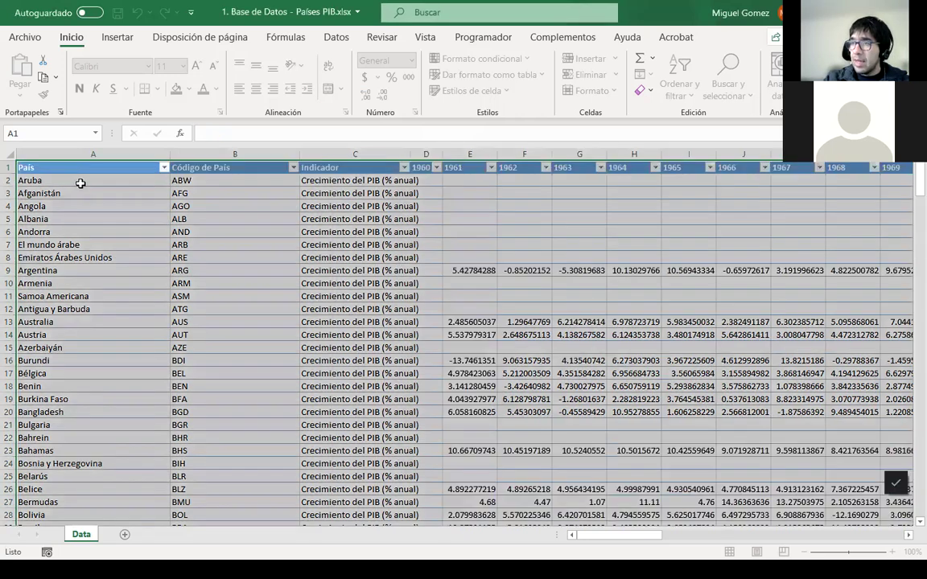
click(213, 259)
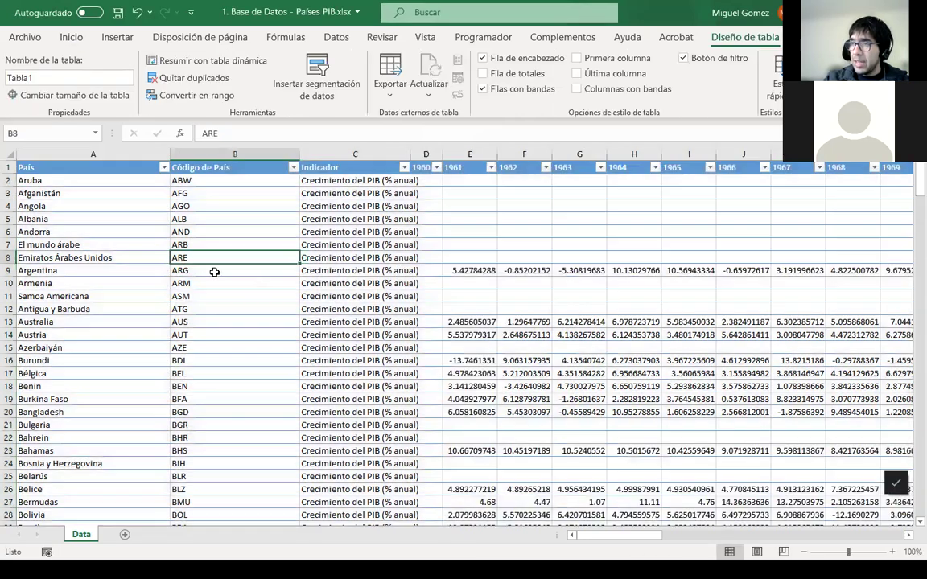
Inspect the new table's País filter, its header row across the year columns, and the Armenia row.
click(164, 168)
click(302, 299)
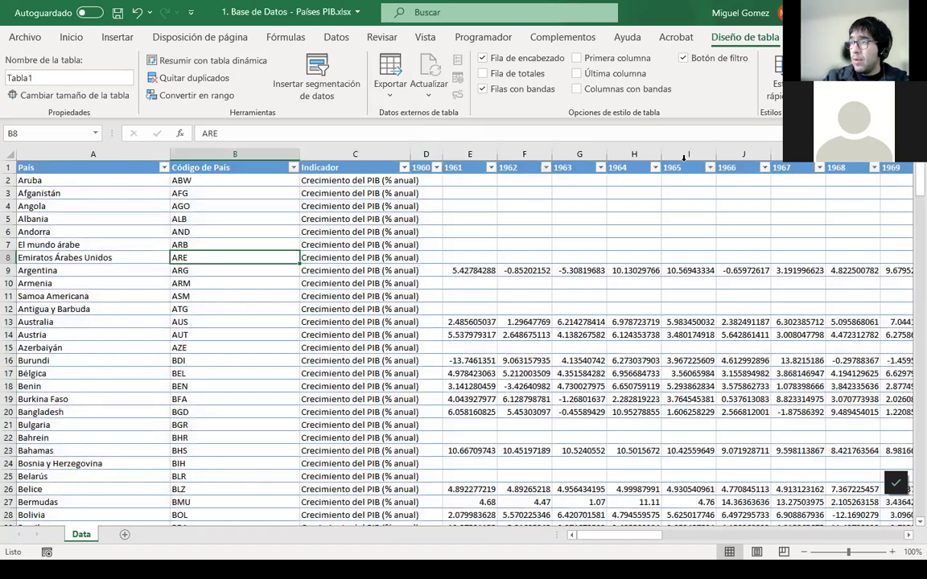
scroll(304, 283, right, 15)
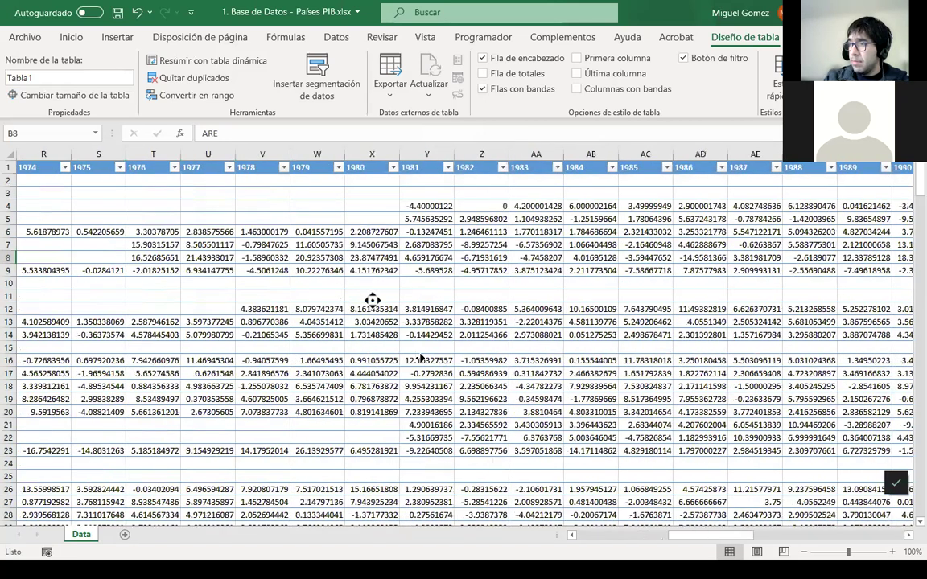
scroll(81, 349, left, 15)
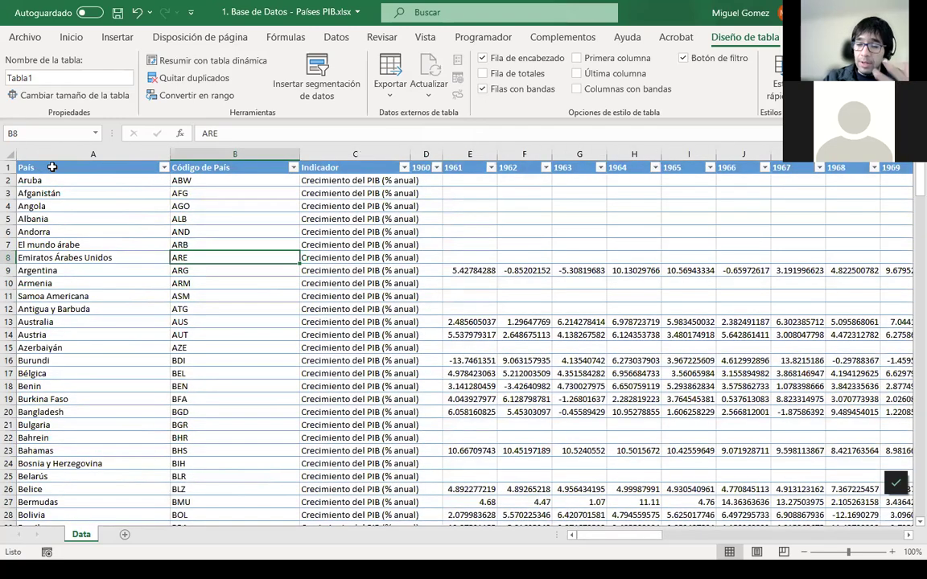
click(52, 167)
click(81, 280)
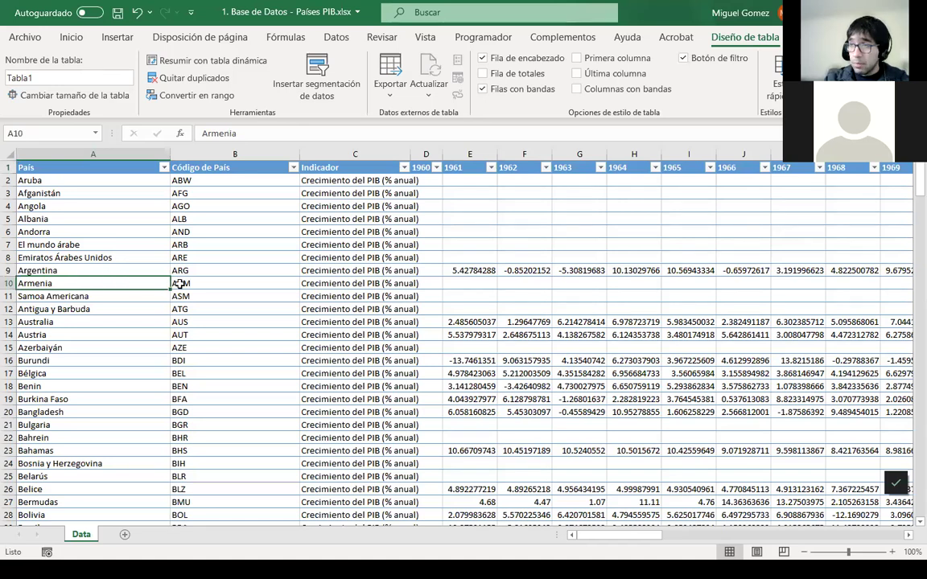
click(182, 282)
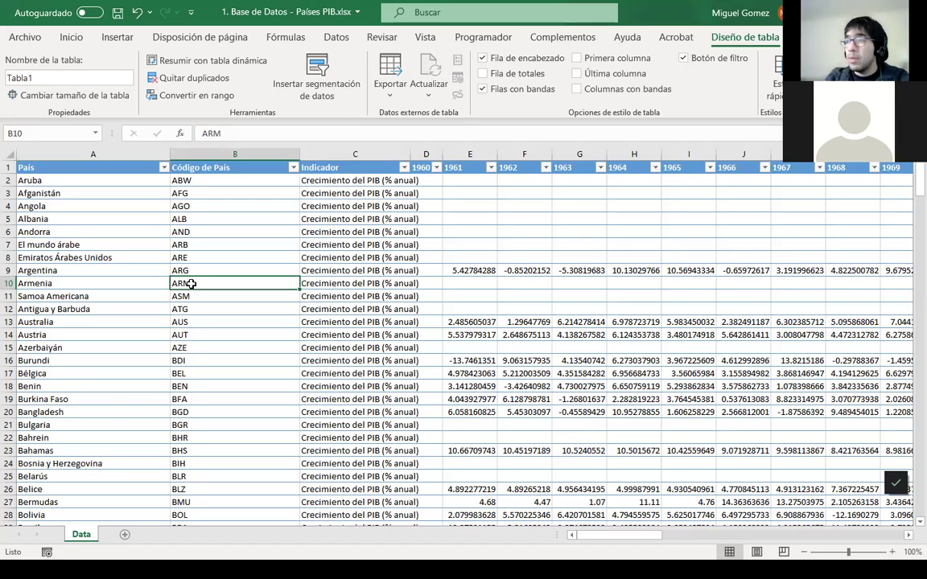
Undo the table formatting applied to the country database.
key(ctrl+z)
key(ctrl+z)
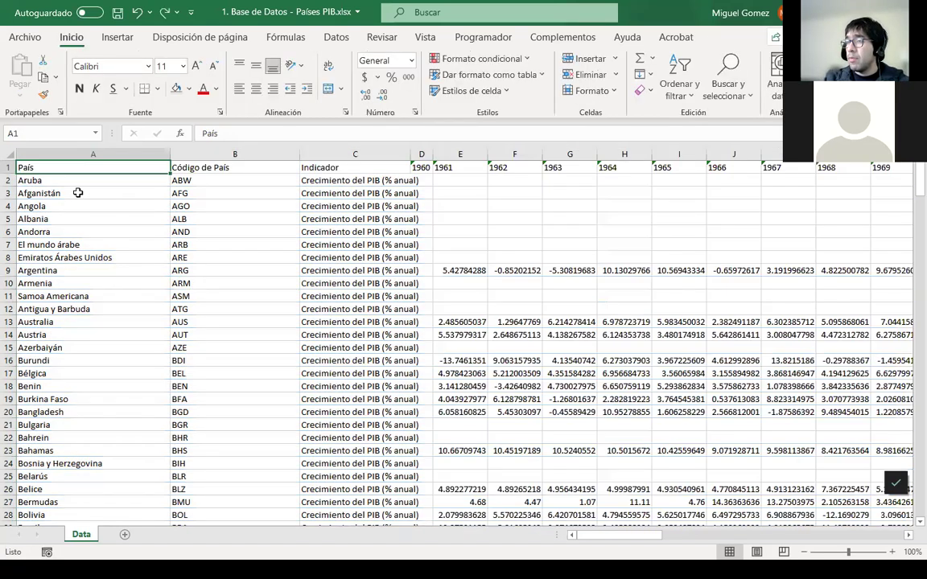
key(shift+Down)
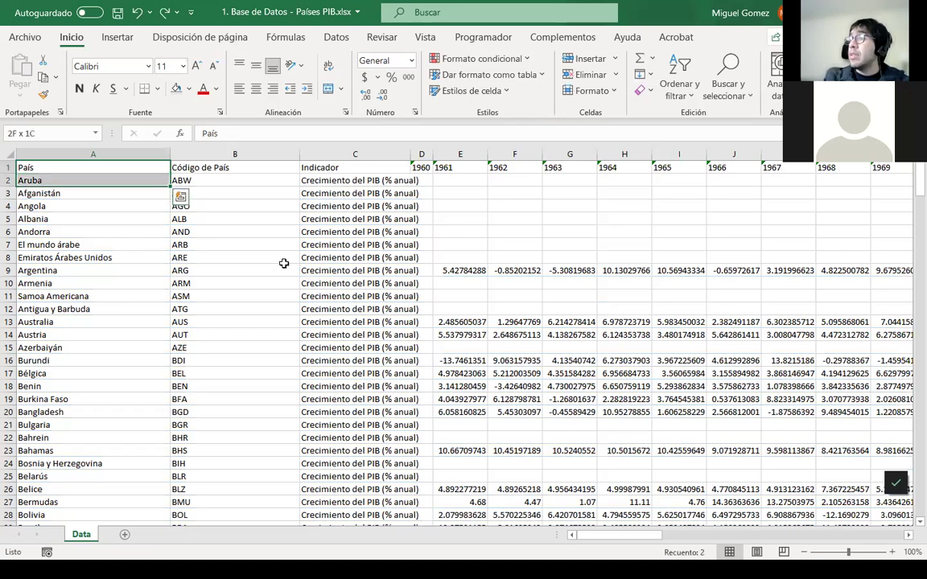
key(shift+Right)
key(shift+Right)
key(shift+Right)
key(shift+Right)
key(shift+Down)
key(shift+Right)
key(ctrl+q)
key(Right)
key(Right)
key(Right)
key(Right)
key(Escape)
drag(233, 283, 214, 255)
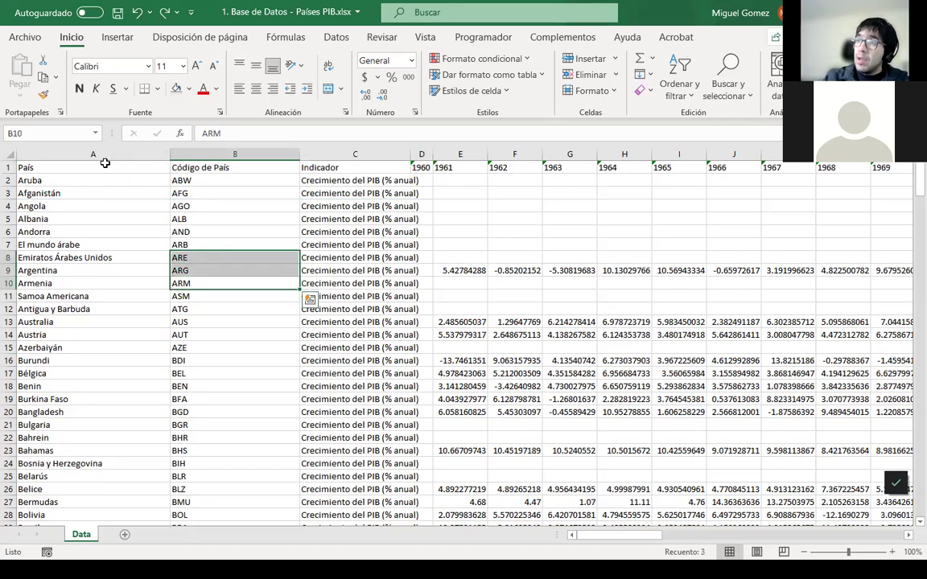
Select the whole database from the País header in A1 through BI265, and return to cell A1.
key(ctrl+Home)
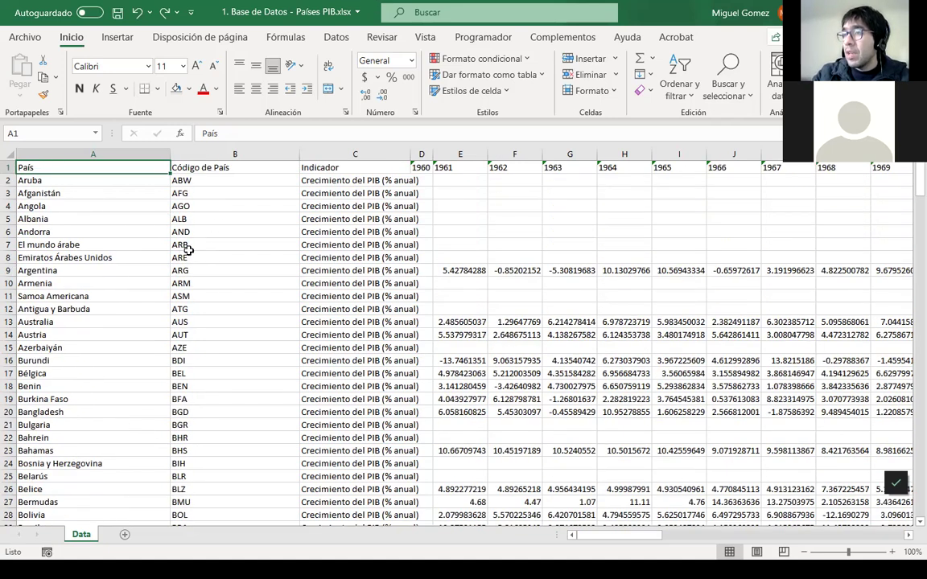
drag(93, 165, 228, 256)
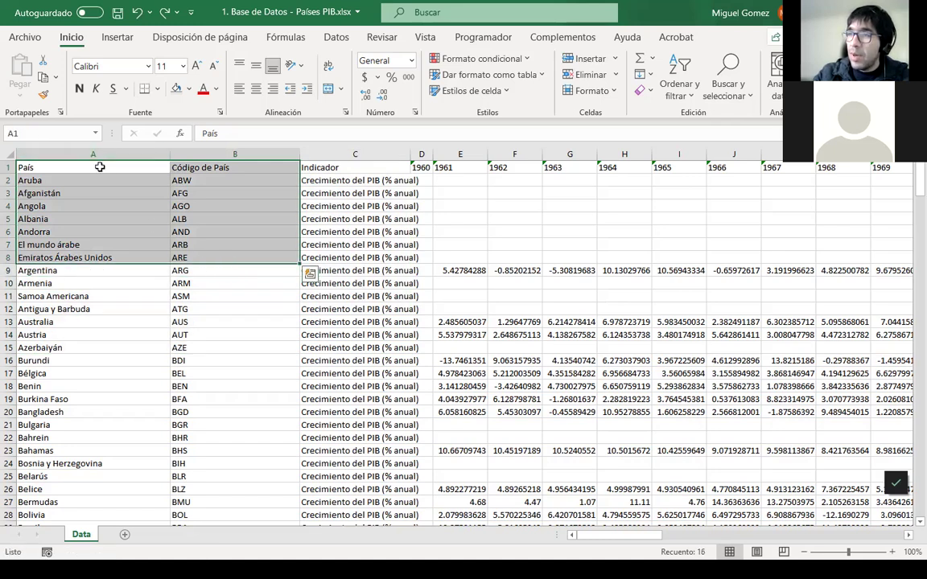
click(100, 167)
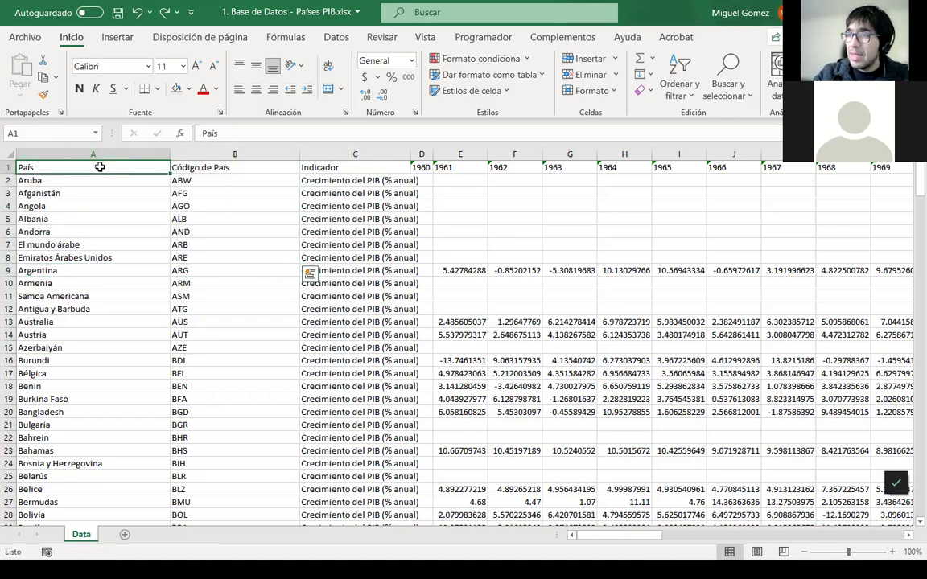
drag(100, 167, 811, 495)
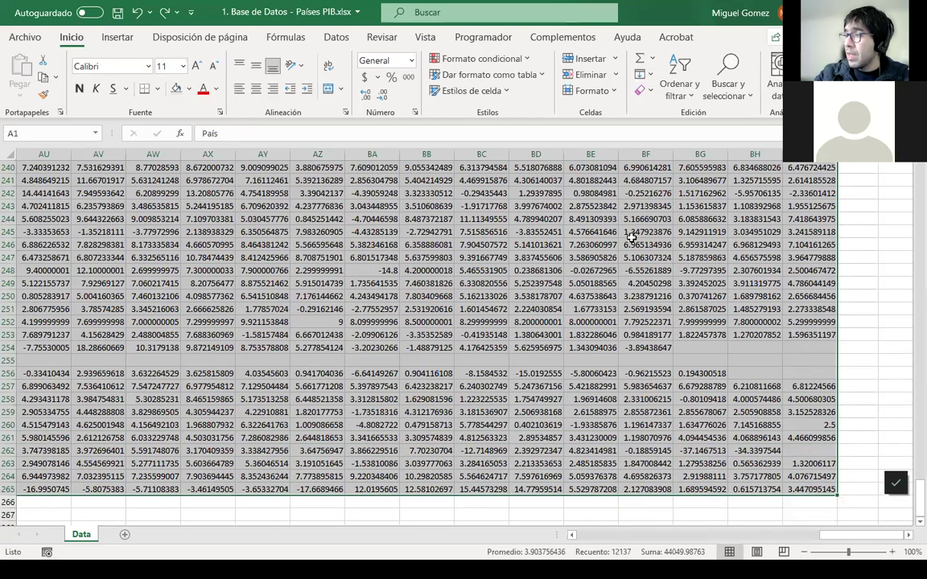
scroll(813, 348, up, 2)
drag(918, 467, 908, 177)
drag(865, 535, 564, 538)
click(87, 167)
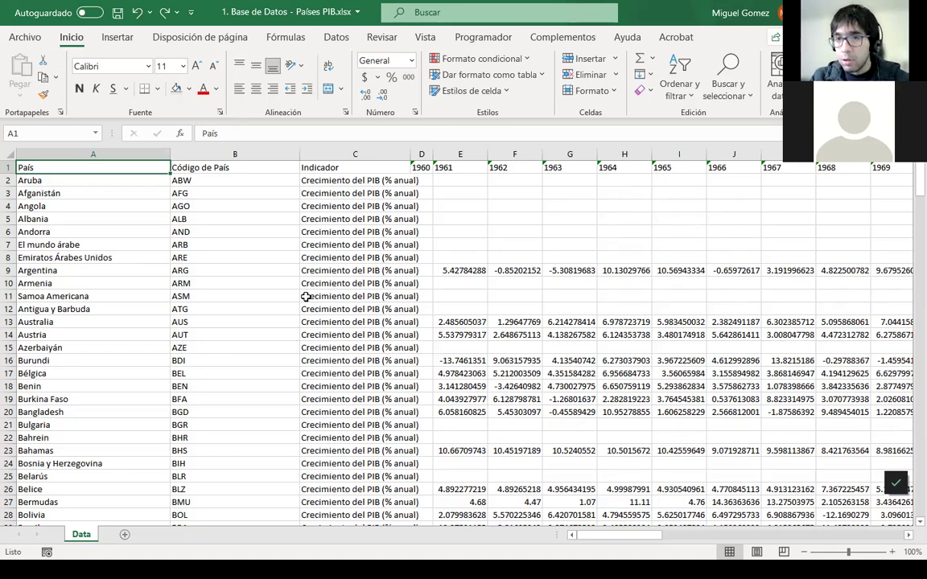
Go to the last country in column A, traverse row 265 to its final column BI, and return to A265.
key(ctrl+Down)
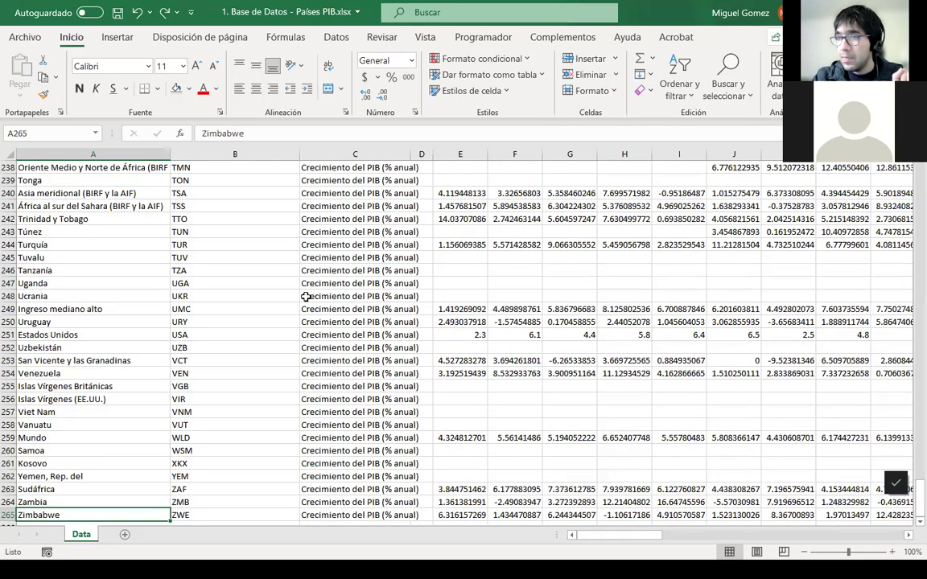
scroll(306, 296, down, 1)
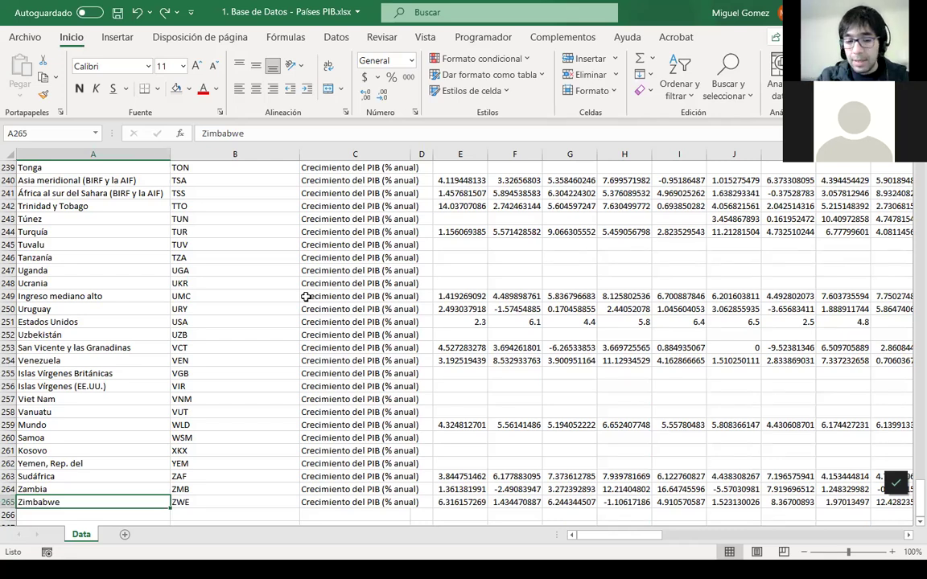
key(Right)
key(Right)
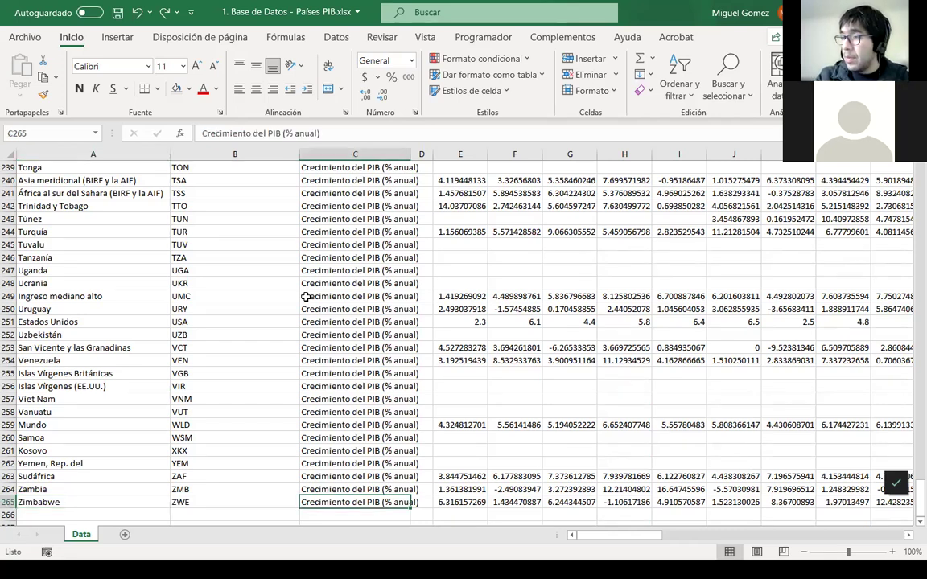
key(ctrl+Right)
key(ctrl+Right)
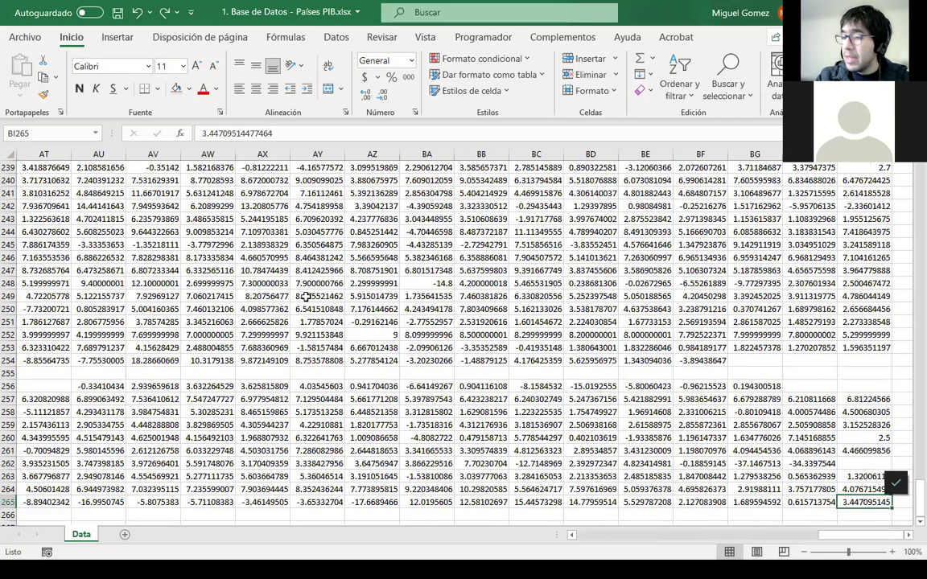
key(ctrl+Left)
key(ctrl+Left)
key(ctrl+Left)
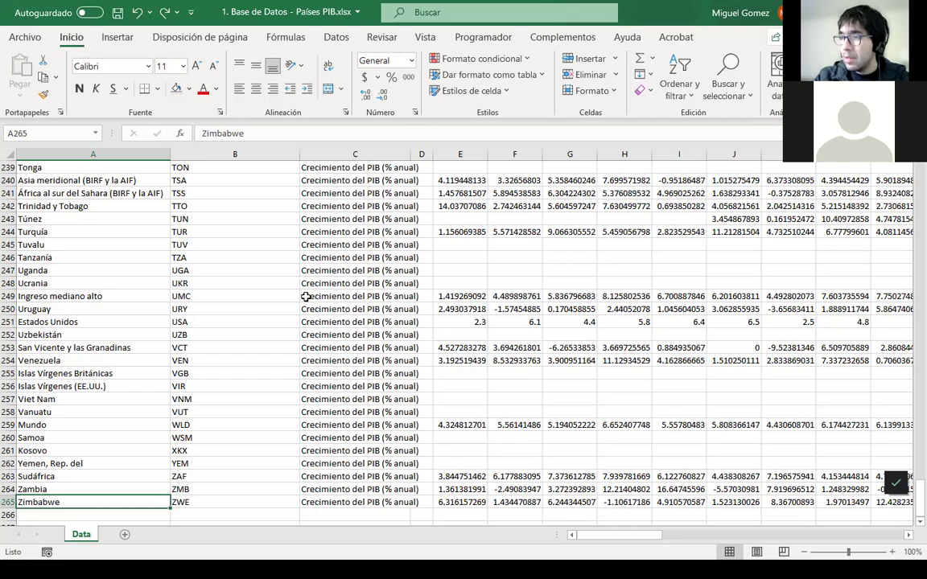
Traverse row 265 past its blank cell to BI265, go up to the 2017 header, and return to A1.
key(ctrl+Right)
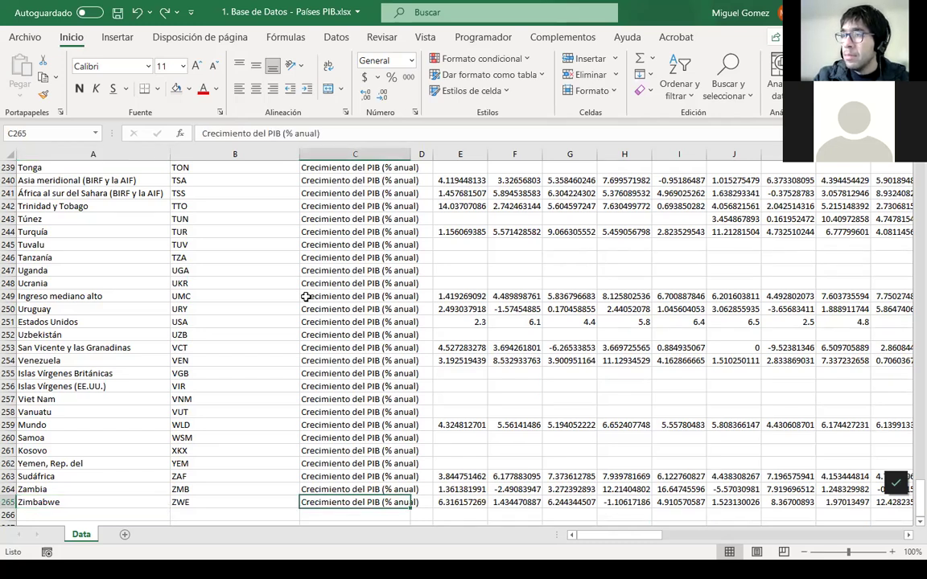
key(ctrl+Right)
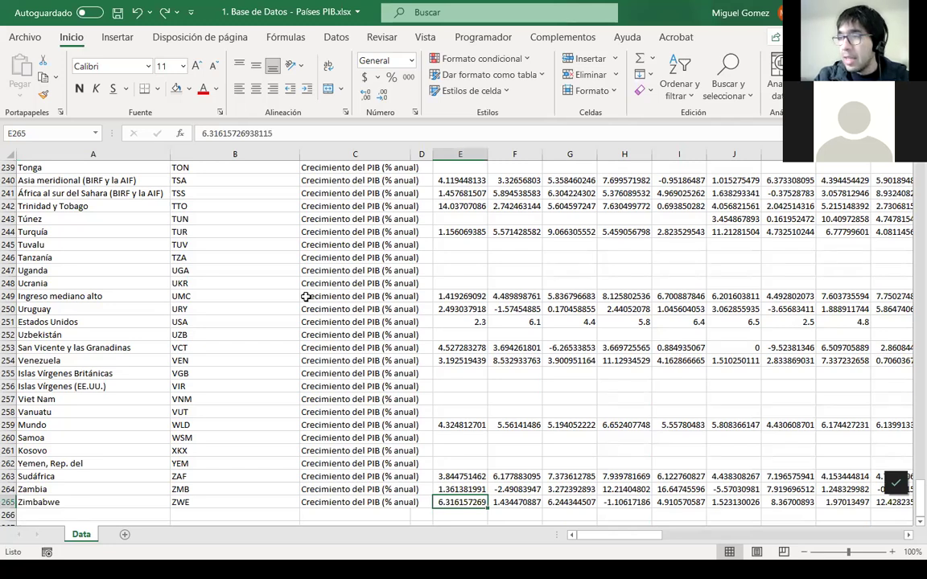
key(ctrl+Right)
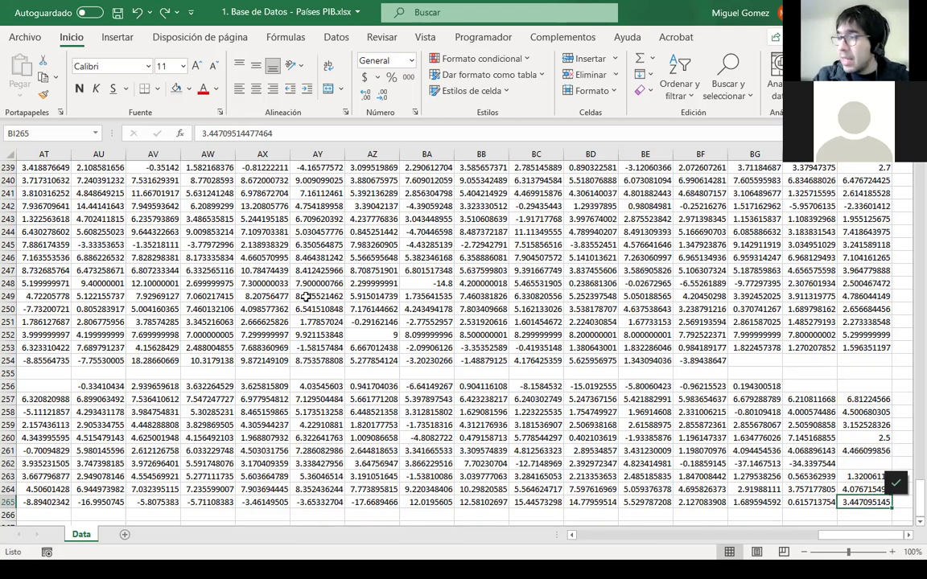
key(Right)
key(ctrl+Up)
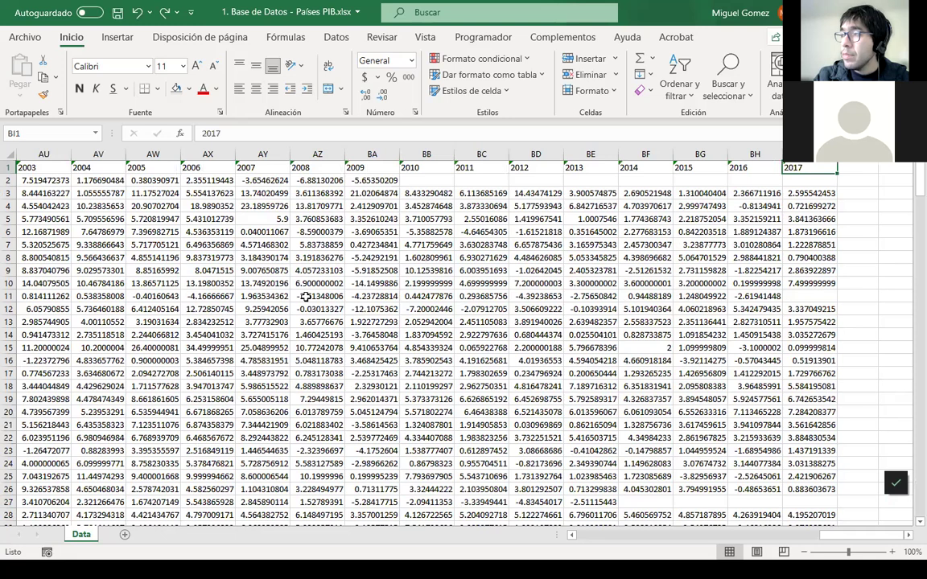
key(ctrl+Left)
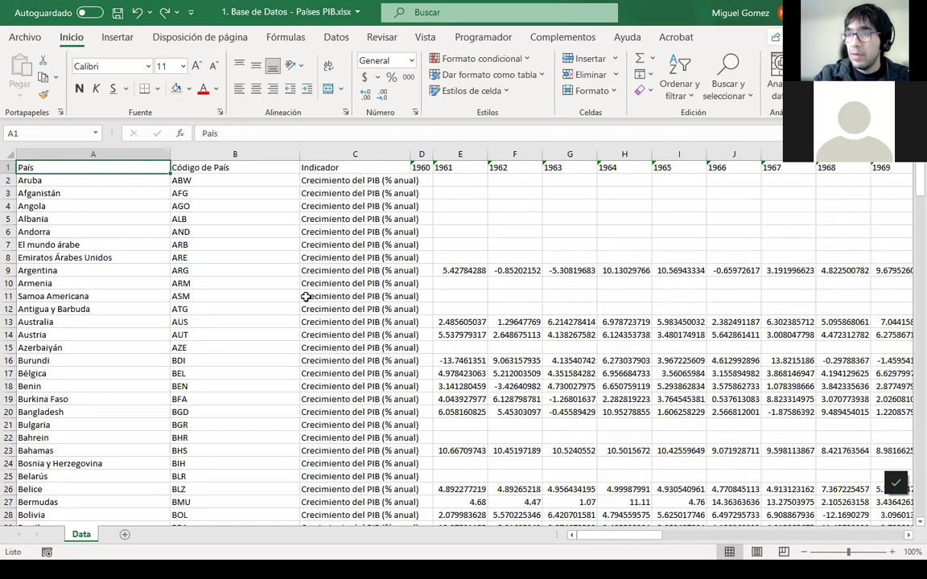
Go from A1 to the last data cell, BI265, and select row 265 back to column A.
key(ctrl+Down)
key(ctrl+Right)
key(ctrl+Right)
key(ctrl+Right)
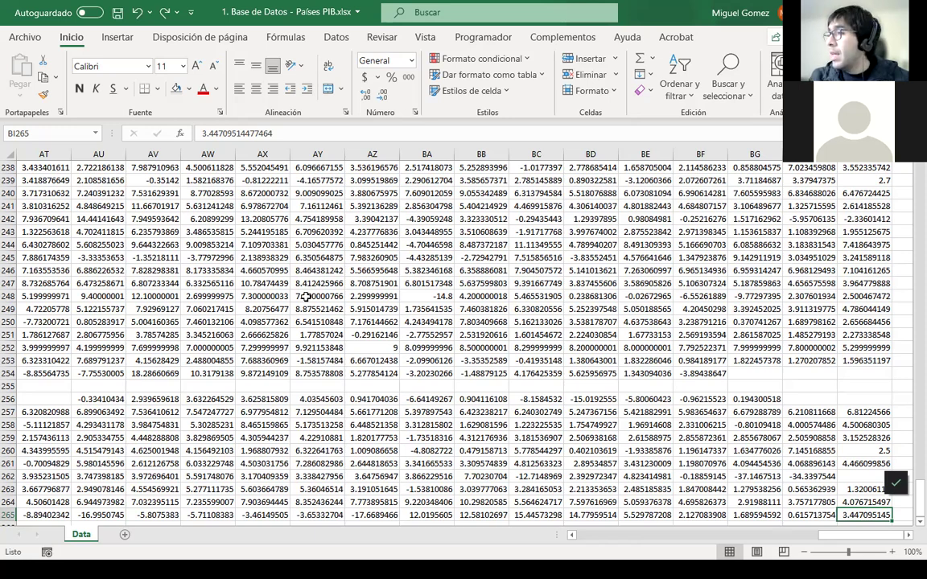
key(ctrl+shift+Left)
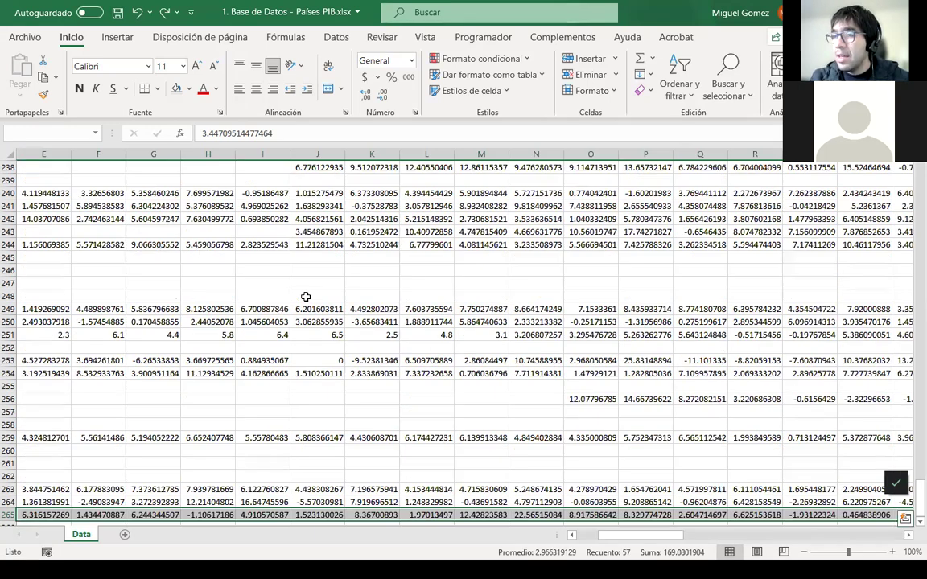
key(ctrl+shift+Left)
key(ctrl+shift+Left)
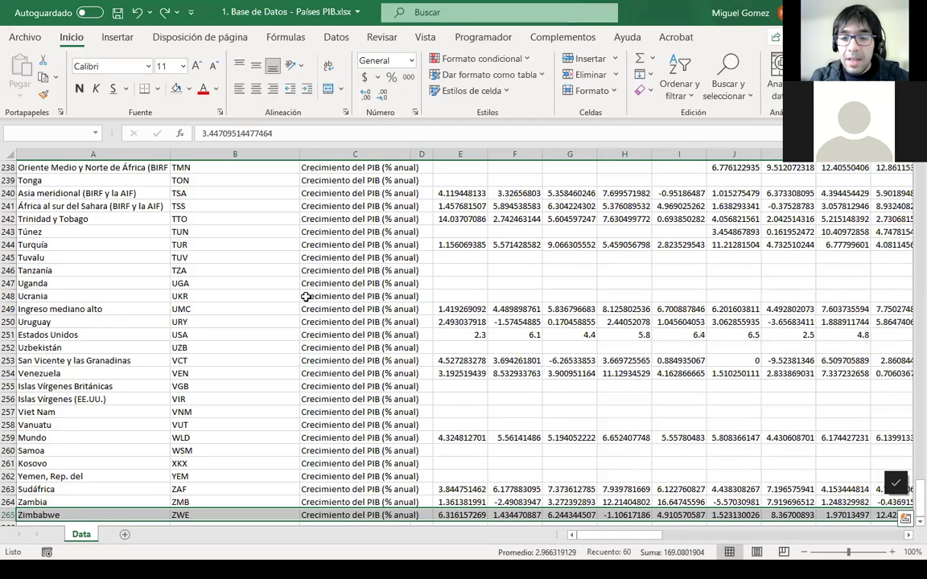
Extend the selected last row upward to the header row so the whole database from A1 to BI265 is selected.
key(shift+Up)
key(shift+Up)
key(shift+Up)
key(shift+Up)
key(shift+Up)
key(shift+Up)
key(shift+Up)
key(shift+Up)
key(shift+Up)
key(shift+Up)
key(shift+Up)
key(shift+Up)
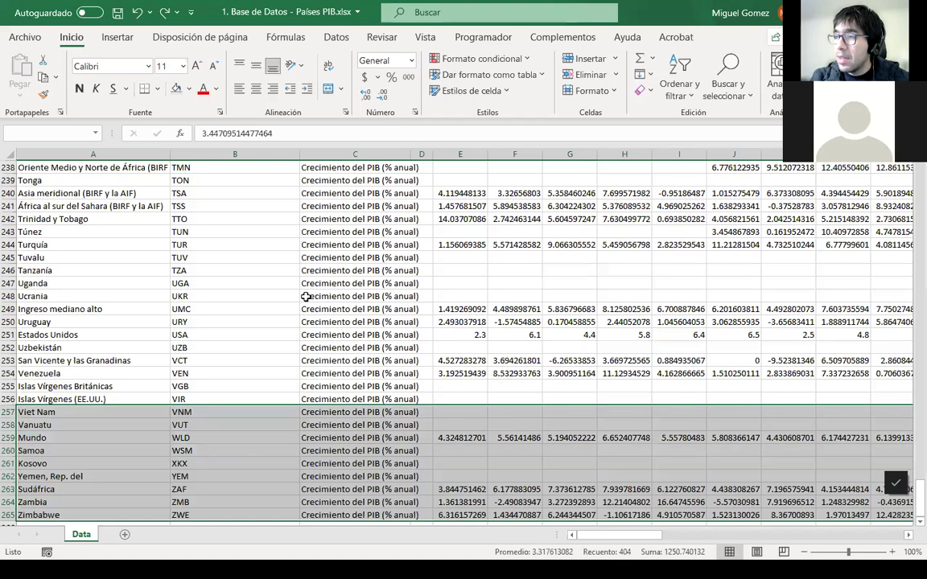
key(shift+Up)
key(shift+Up)
key(shift+Up)
key(shift+Up)
key(shift+Up)
key(shift+Up)
key(shift+Up)
key(shift+Up)
key(shift+Up)
key(shift+Up)
key(shift+Up)
key(shift+Up)
key(shift+Up)
key(shift+Up)
key(shift+Up)
key(shift+Up)
key(shift+Up)
key(shift+Up)
key(shift+Up)
key(shift+Up)
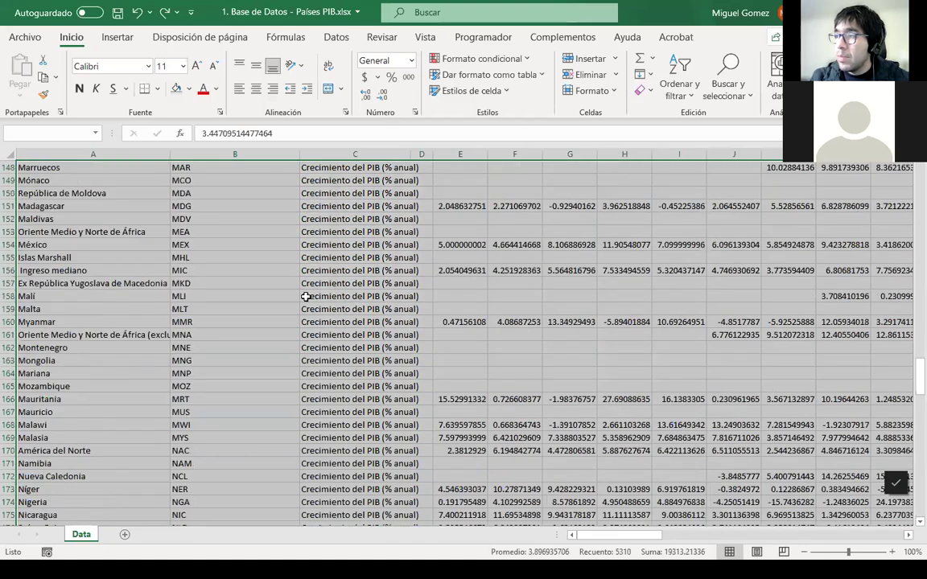
key(ctrl+shift+Up)
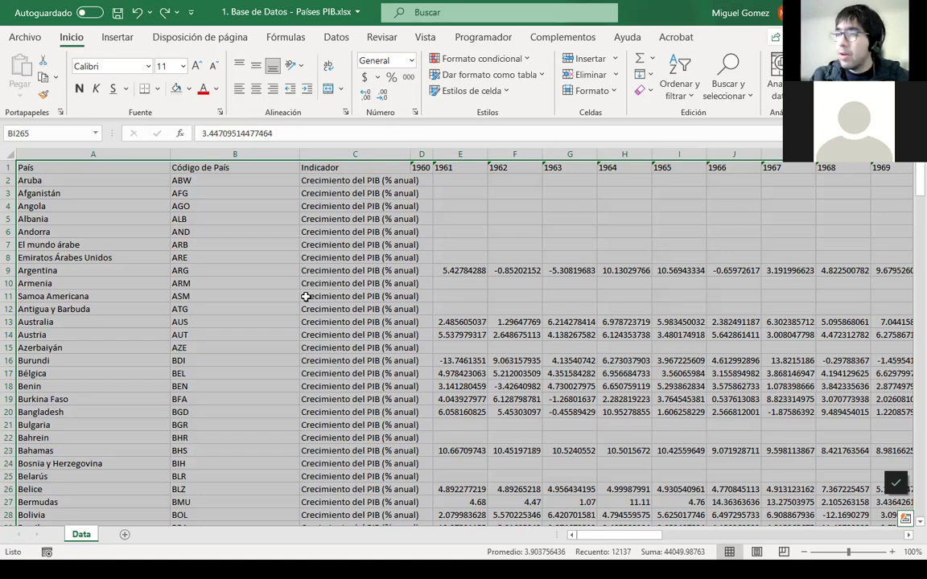
Apply all borders to every cell of the selected database.
click(158, 90)
click(156, 88)
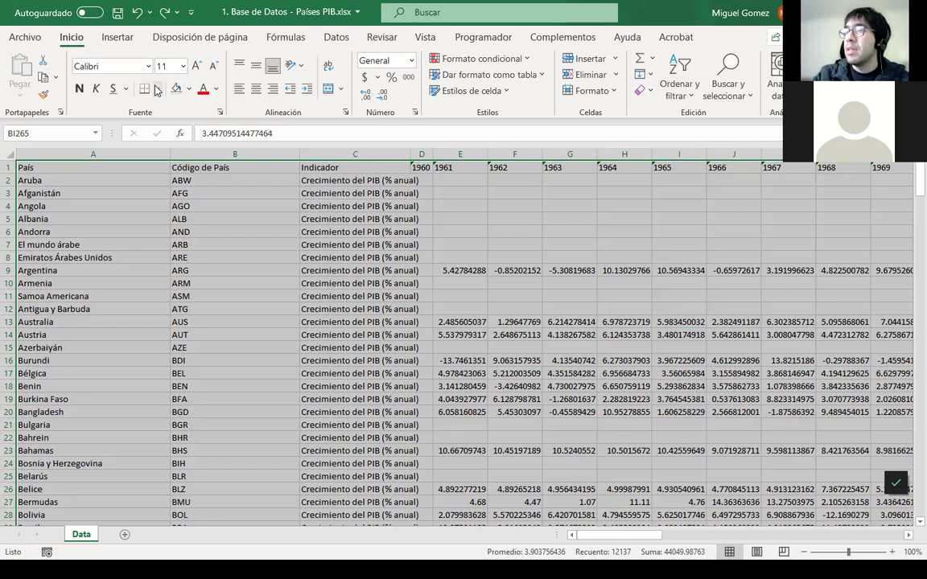
click(157, 88)
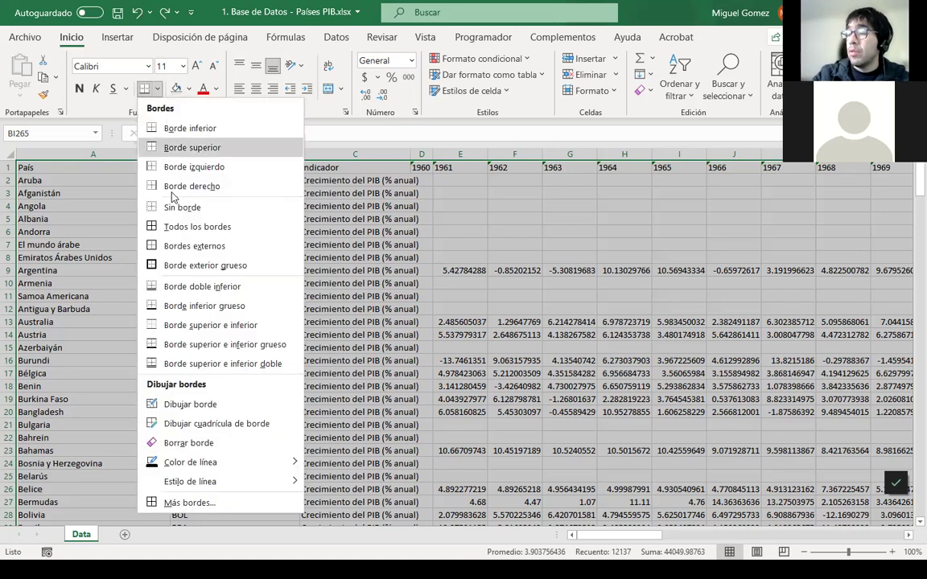
click(159, 89)
click(158, 89)
click(159, 90)
click(157, 91)
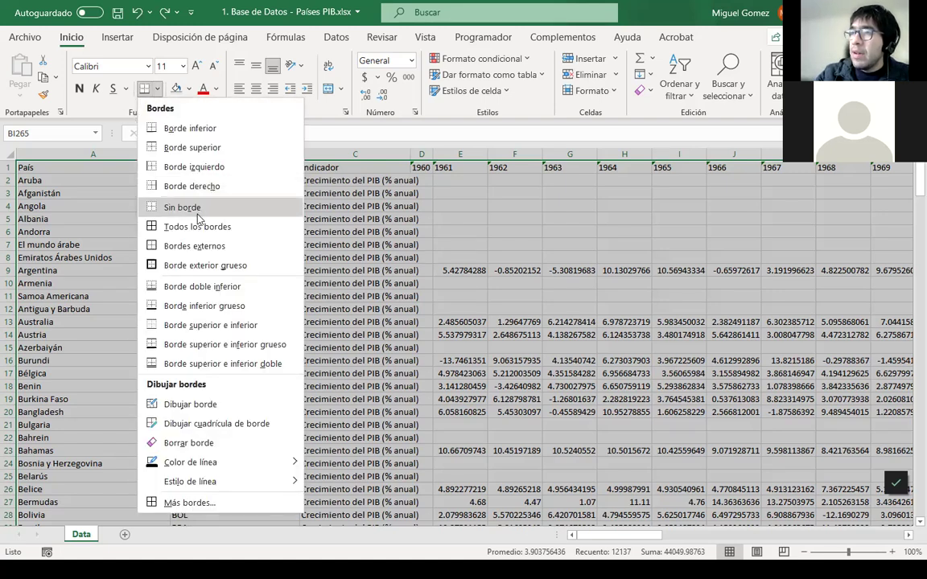
click(208, 227)
Center the contents of the selected database horizontally.
scroll(207, 227, up, 12)
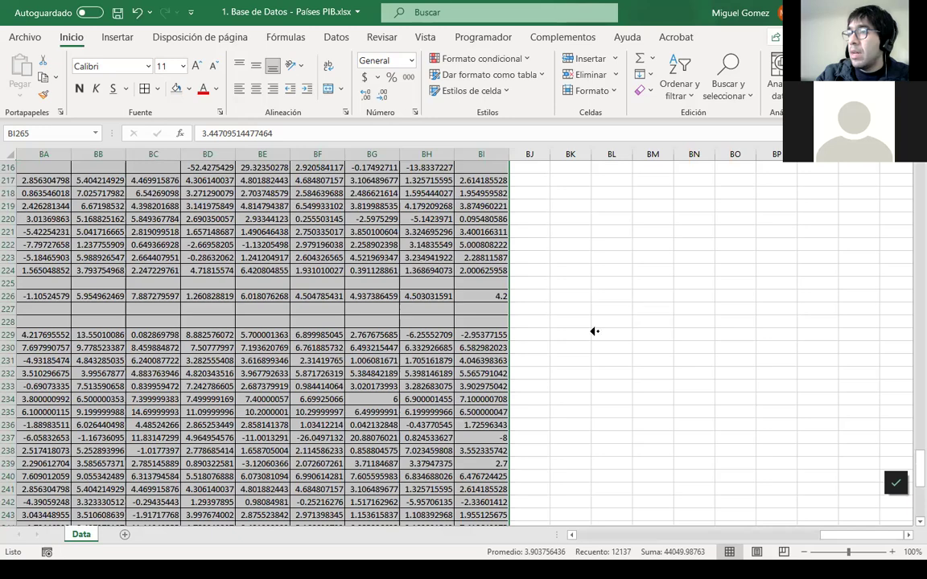
scroll(578, 292, left, 15)
scroll(178, 219, up, 20)
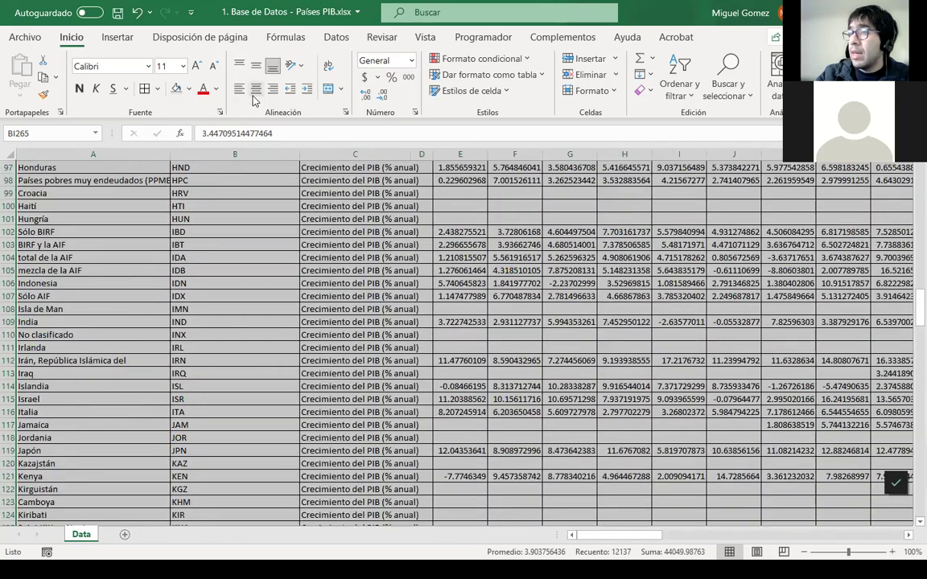
click(255, 90)
scroll(652, 306, up, 18)
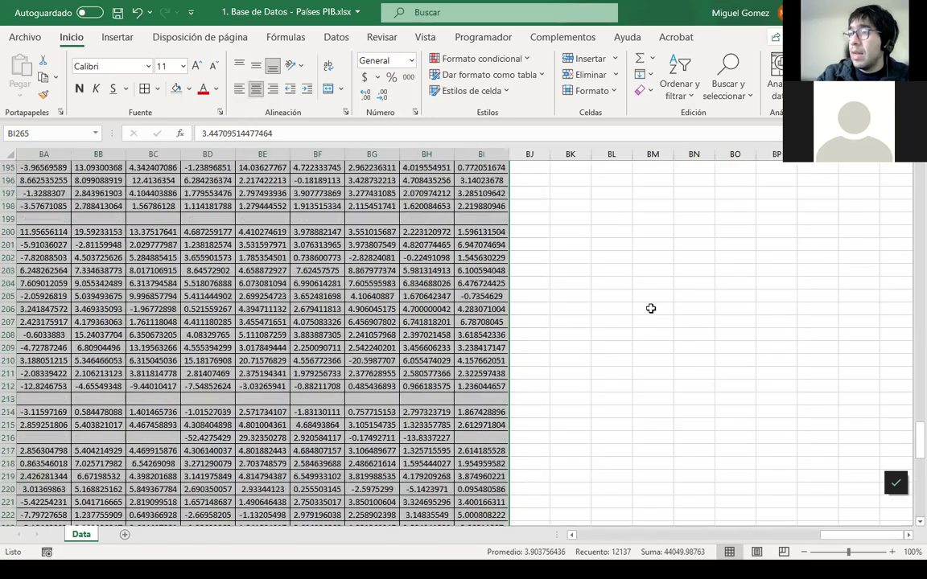
Widen the Indicador column until its centered text fits fully inside the cells.
scroll(483, 302, left, 15)
scroll(209, 273, up, 20)
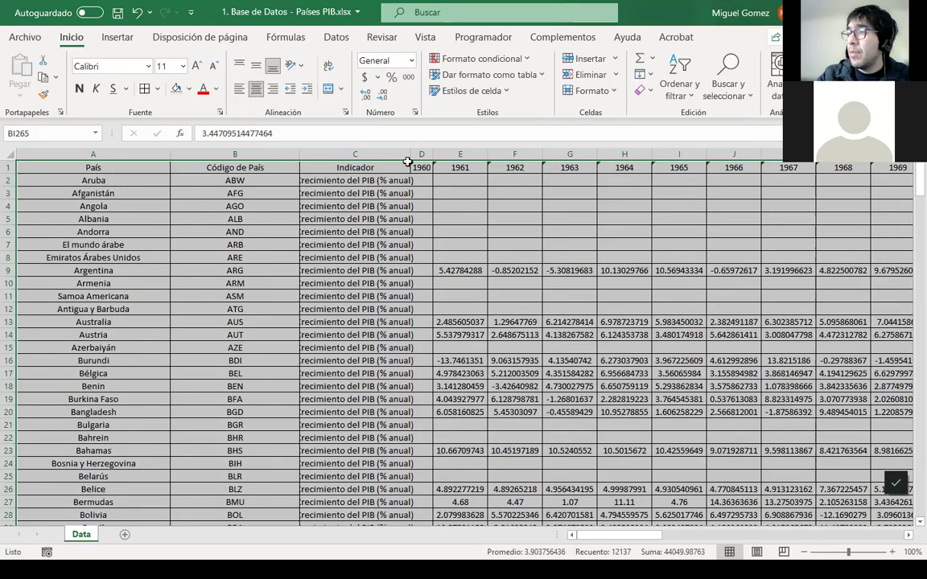
click(387, 169)
key(Down)
key(Down)
key(Down)
drag(411, 154, 436, 152)
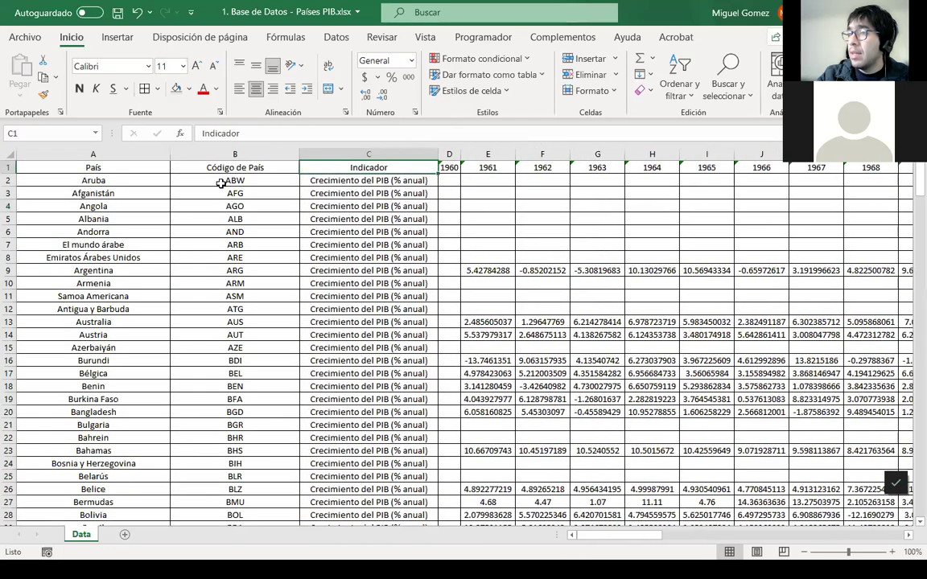
Make the header row from País through 2017 bold and give it a light gray fill.
click(29, 166)
click(11, 166)
click(66, 171)
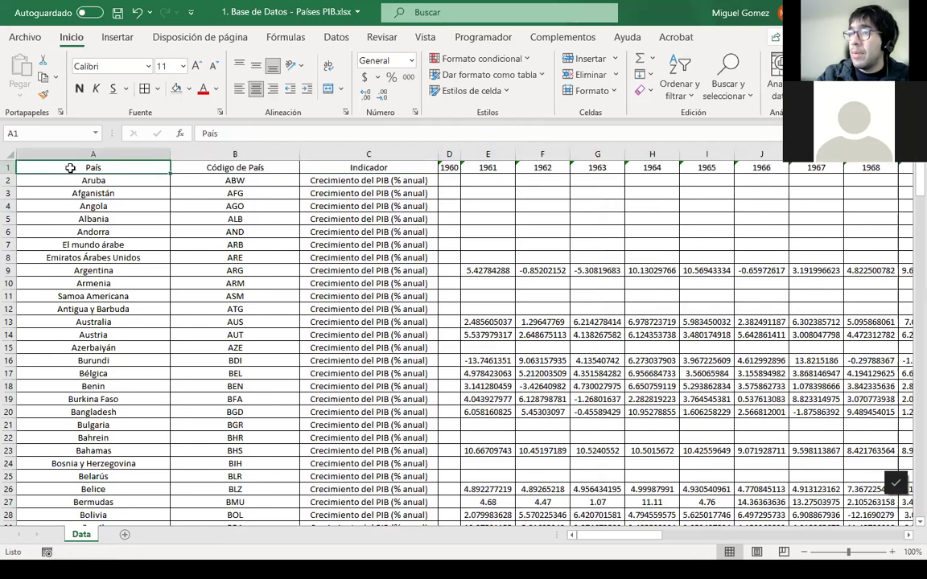
key(ctrl+shift+Right)
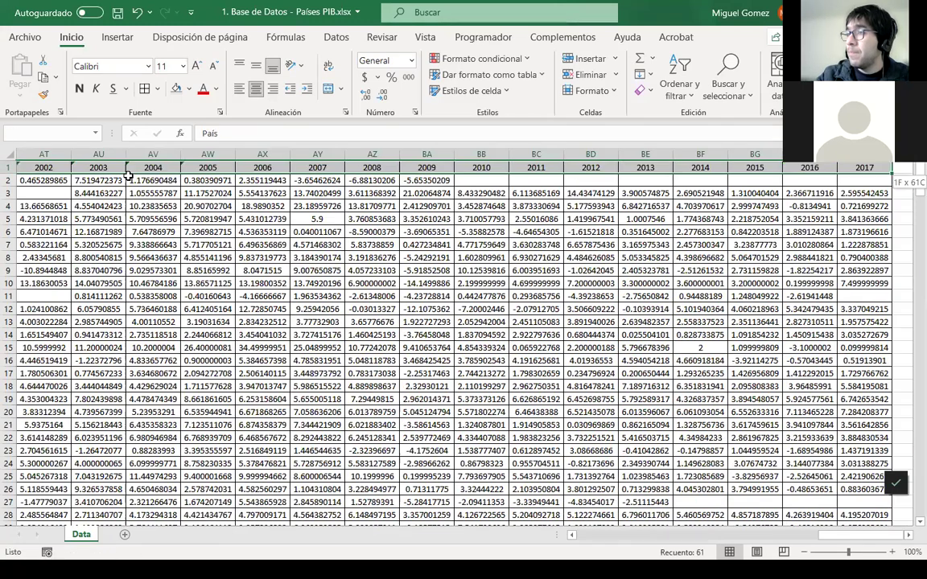
key(ctrl+n)
key(ctrl+BackSpace)
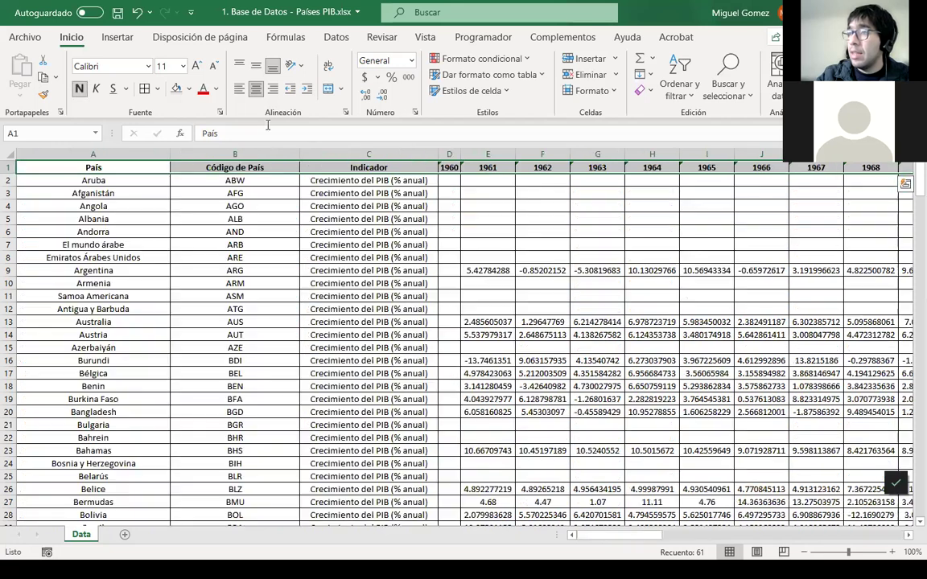
click(189, 89)
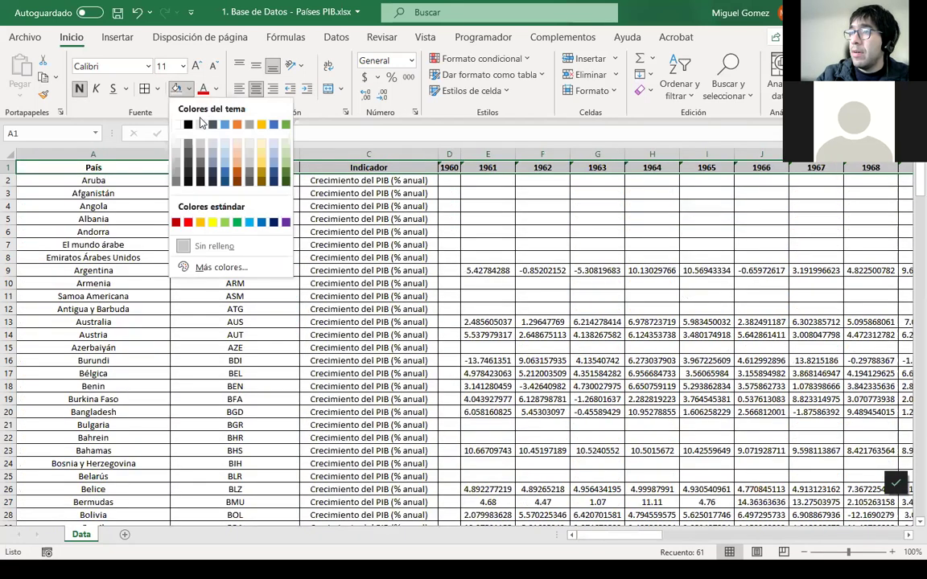
click(176, 150)
Widen the 1960 column so its header has more room.
click(368, 322)
click(480, 207)
click(463, 359)
drag(449, 181, 449, 206)
drag(477, 270, 523, 378)
click(488, 232)
drag(460, 153, 476, 154)
click(503, 335)
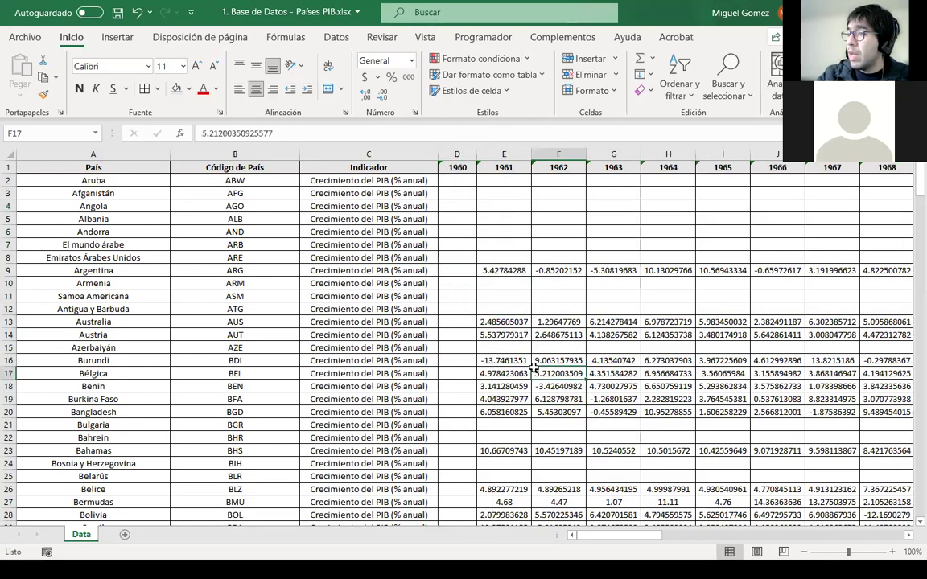
Examine the numeric growth data from the 1960 column onward, highlighting D2:I26 as an example.
click(483, 387)
scroll(538, 416, down, 14)
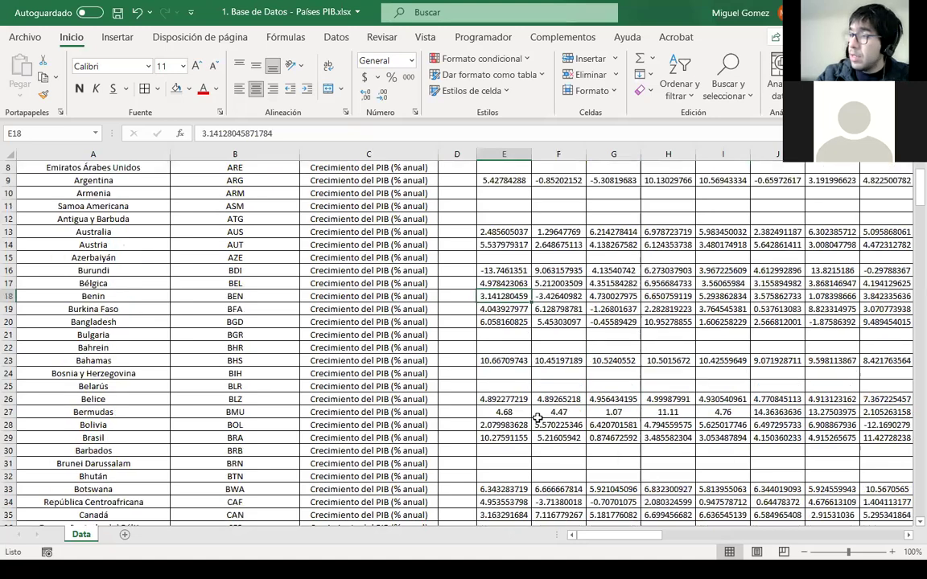
scroll(600, 269, up, 14)
drag(455, 182, 702, 490)
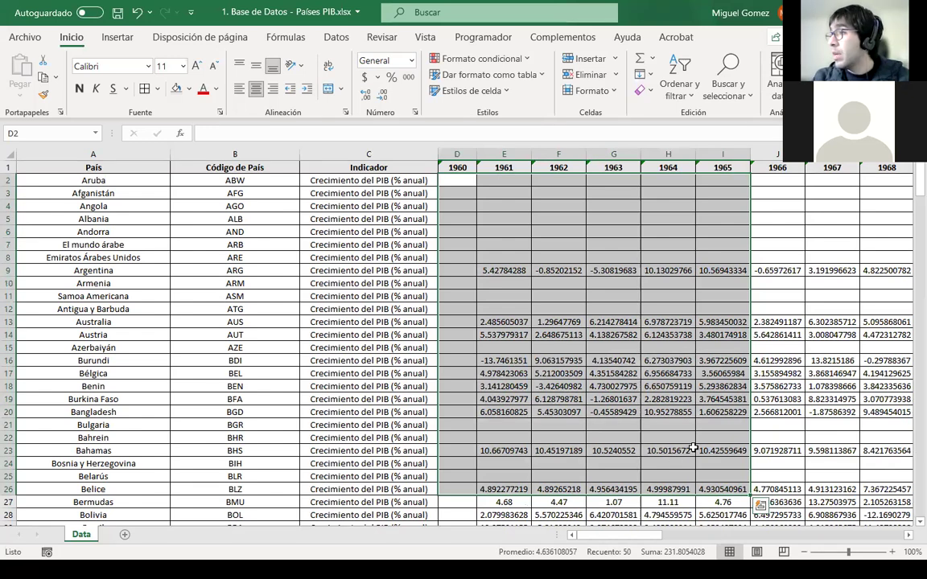
click(724, 412)
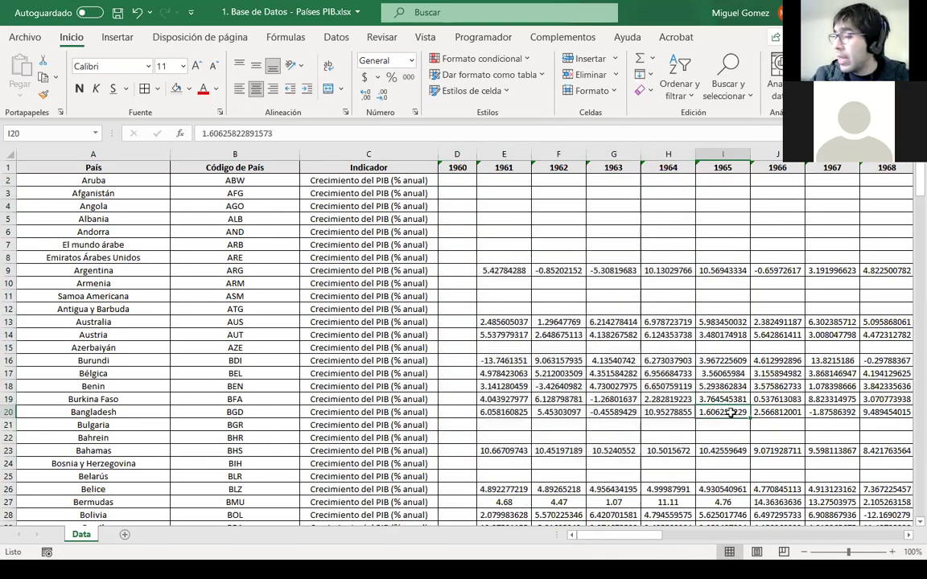
click(463, 186)
click(555, 273)
click(613, 322)
click(777, 437)
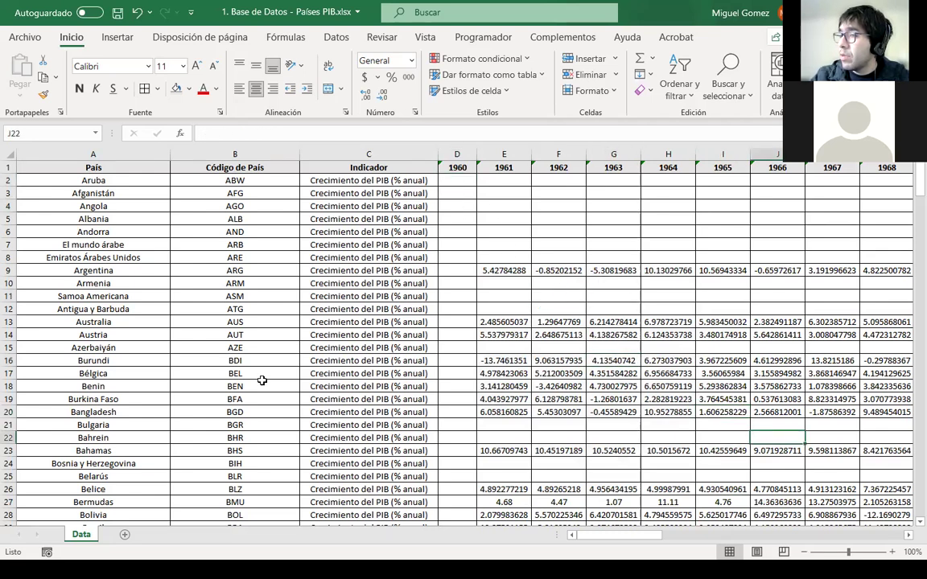
Go to the last data cell of the database, BI265, in the Zimbabwe row.
click(186, 352)
key(ctrl+Down)
key(ctrl+Down)
key(ctrl+Up)
key(Right)
key(Right)
key(Right)
key(ctrl+Up)
key(Up)
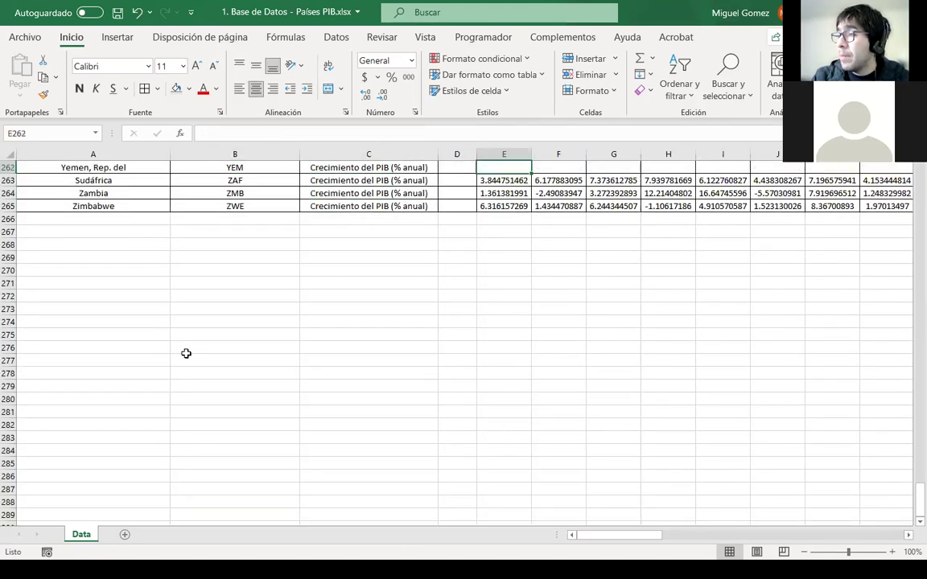
key(ctrl+Up)
key(ctrl+Up)
key(ctrl+Up)
key(Down)
key(Down)
key(Down)
key(Down)
key(Down)
key(Down)
key(Down)
key(Down)
key(Down)
key(Down)
key(Down)
key(Down)
key(Right)
key(Right)
key(Down)
key(Down)
key(ctrl+Right)
Select the Zimbabwe row's yearly values from BI265 back to D265, leaving out the country, code and indicator columns.
key(shift+Left)
key(shift+Left)
key(shift+Left)
key(shift+Left)
key(shift+Left)
key(shift+Left)
key(shift+Left)
key(shift+Left)
key(shift+Left)
key(shift+Left)
key(shift+Left)
key(shift+Left)
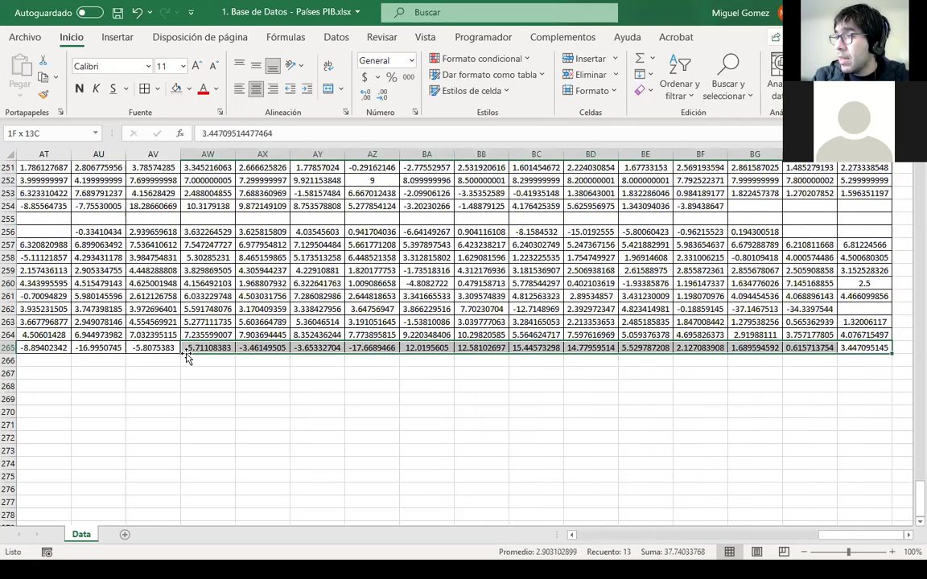
key(shift+Left)
key(shift+Left)
key(shift+Left)
key(shift+Left)
key(shift+Left)
key(shift+Left)
key(shift+Left)
key(shift+Left)
key(shift+Left)
key(shift+Left)
key(shift+Left)
key(shift+Left)
key(shift+Left)
key(shift+Left)
key(shift+Left)
key(shift+Left)
key(shift+Left)
key(shift+Left)
key(shift+Left)
key(shift+Left)
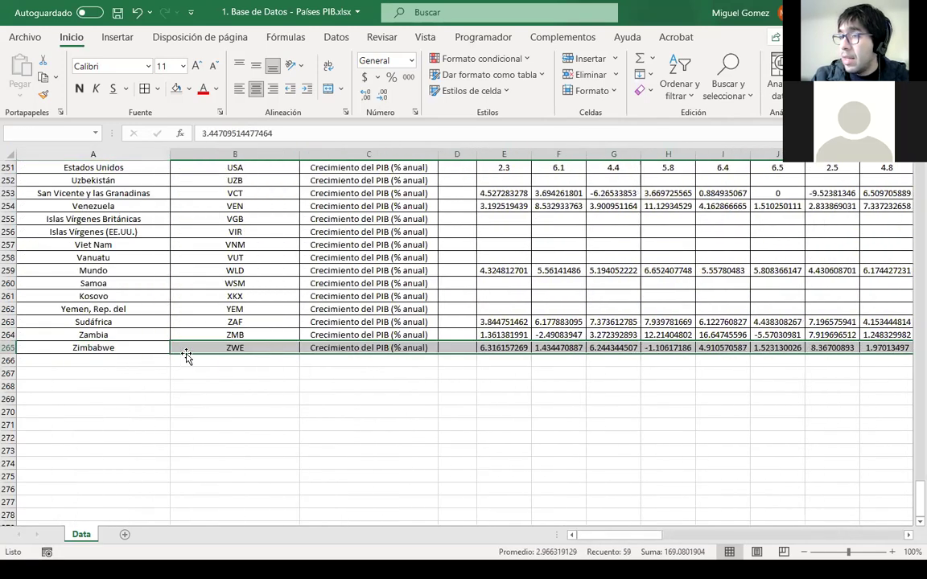
key(shift+Right)
key(shift+Right)
key(shift+Right)
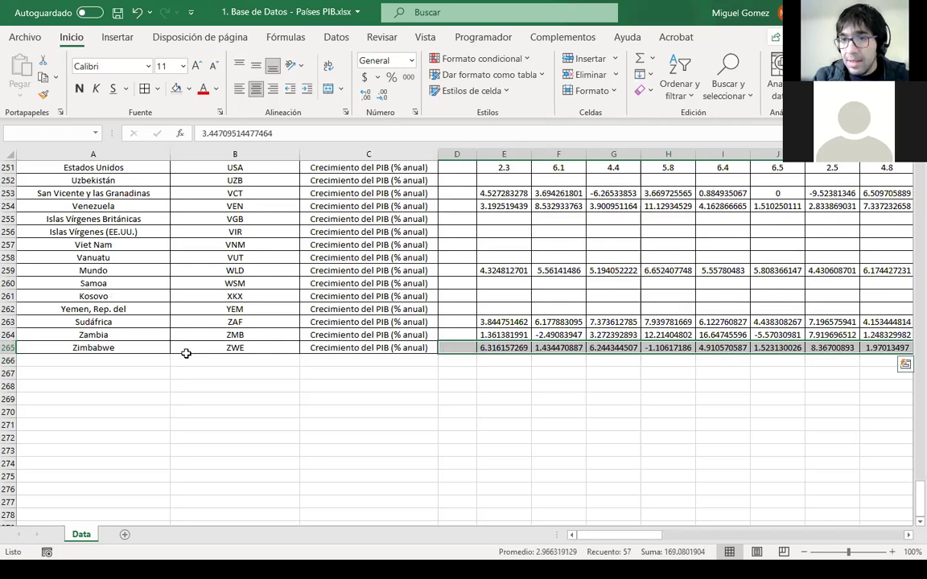
Extend the selection from the Zimbabwe row up to row 2, covering all the yearly values in D2:BI265.
key(shift+Up)
key(shift+Up)
key(shift+Up)
key(shift+Up)
key(shift+Up)
key(shift+Up)
key(shift+Up)
key(shift+Up)
key(shift+Up)
key(shift+Up)
key(shift+Up)
key(shift+Up)
key(shift+Up)
key(shift+Up)
key(shift+Up)
key(shift+Up)
key(shift+Up)
key(shift+Up)
key(shift+Up)
key(shift+Up)
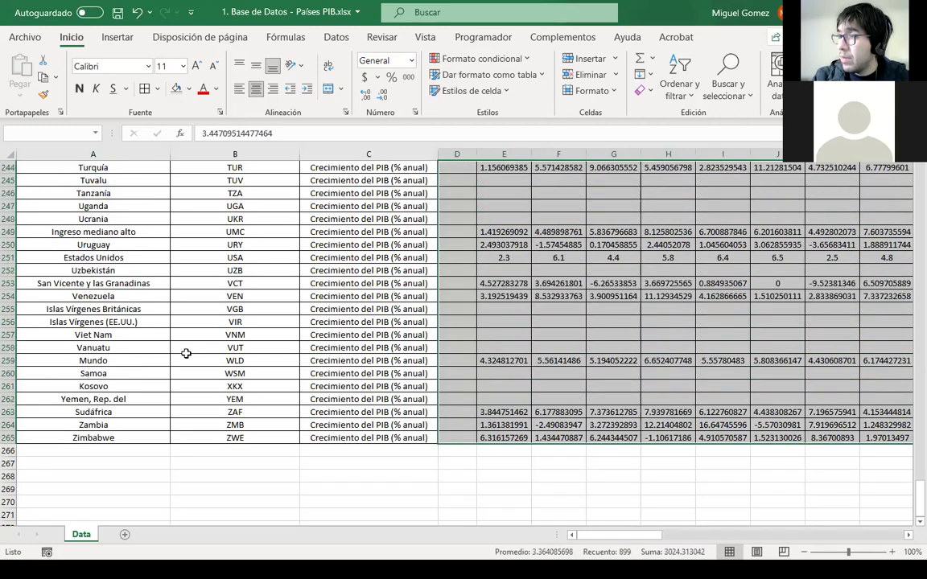
key(shift+Up)
key(shift+Up)
key(shift+Up)
key(shift+Up)
key(shift+Up)
key(shift+Up)
key(shift+Up)
key(shift+Up)
key(shift+Up)
key(shift+Up)
key(shift+Up)
key(shift+Up)
key(shift+Up)
key(shift+Up)
key(shift+Up)
key(shift+Up)
key(shift+Up)
key(shift+Up)
key(shift+Up)
key(shift+Up)
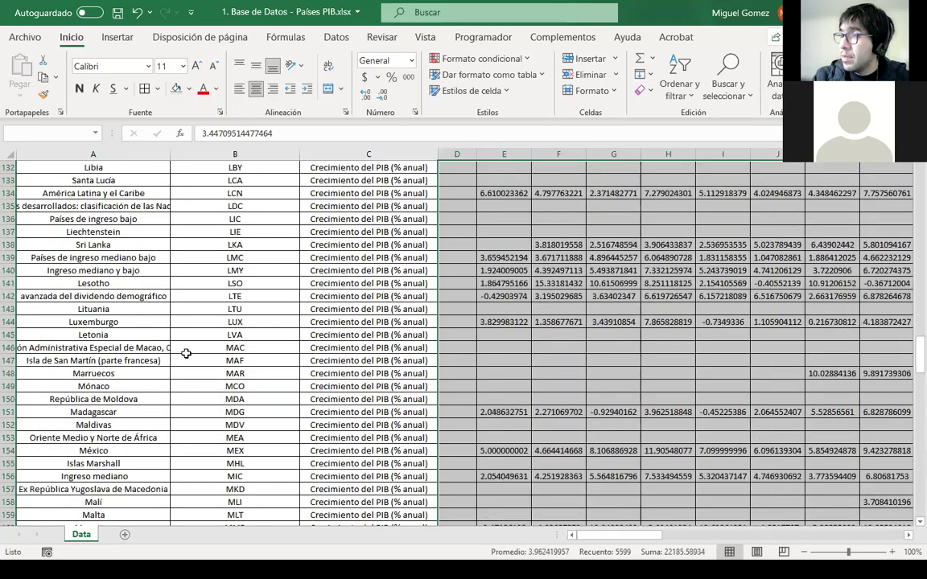
key(shift+Up)
key(shift+Up)
key(shift+Up)
key(shift+Up)
key(shift+Up)
key(shift+Up)
key(shift+Up)
key(shift+Up)
key(shift+Up)
key(shift+Up)
key(shift+Up)
key(shift+Up)
key(shift+Up)
key(shift+Up)
key(shift+Up)
key(shift+Up)
key(shift+Up)
key(shift+Up)
key(shift+Up)
key(shift+Up)
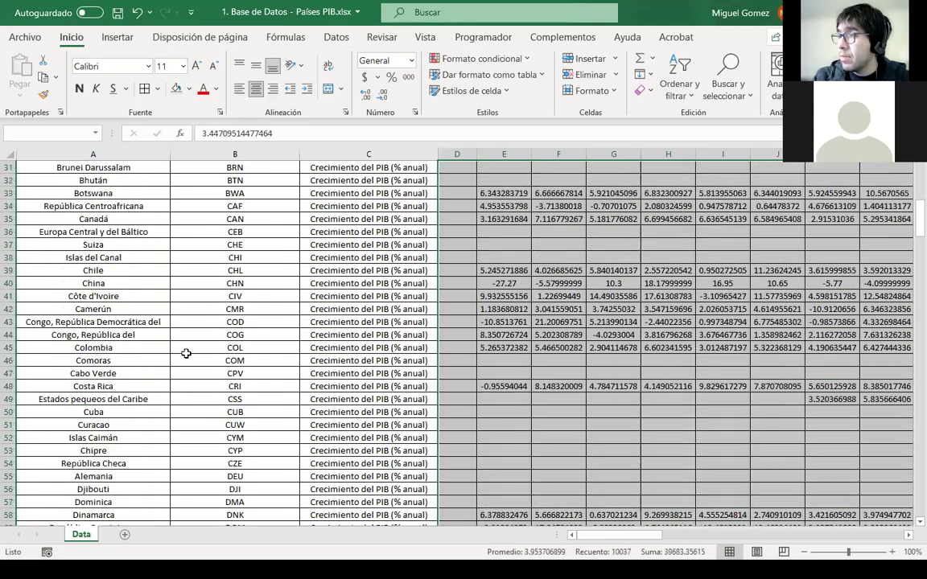
key(shift+Up)
key(shift+Up)
key(shift+Up)
key(shift+Up)
key(shift+Up)
key(shift+Up)
key(shift+Up)
key(shift+Up)
key(shift+Up)
key(shift+Up)
key(shift+Up)
key(shift+Up)
key(shift+Up)
key(shift+Up)
key(shift+Up)
key(shift+Up)
key(shift+Up)
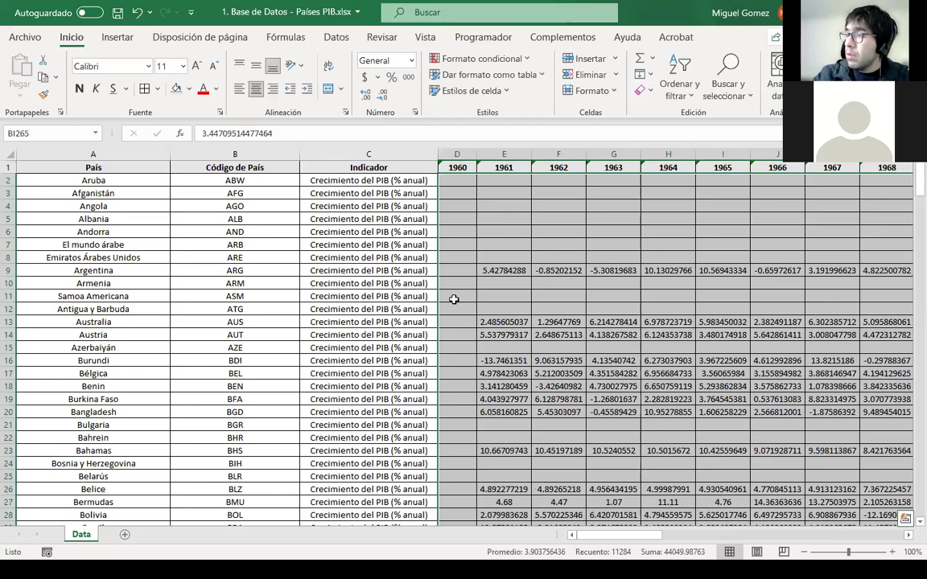
Reduce the selected yearly values to two decimal places.
click(381, 97)
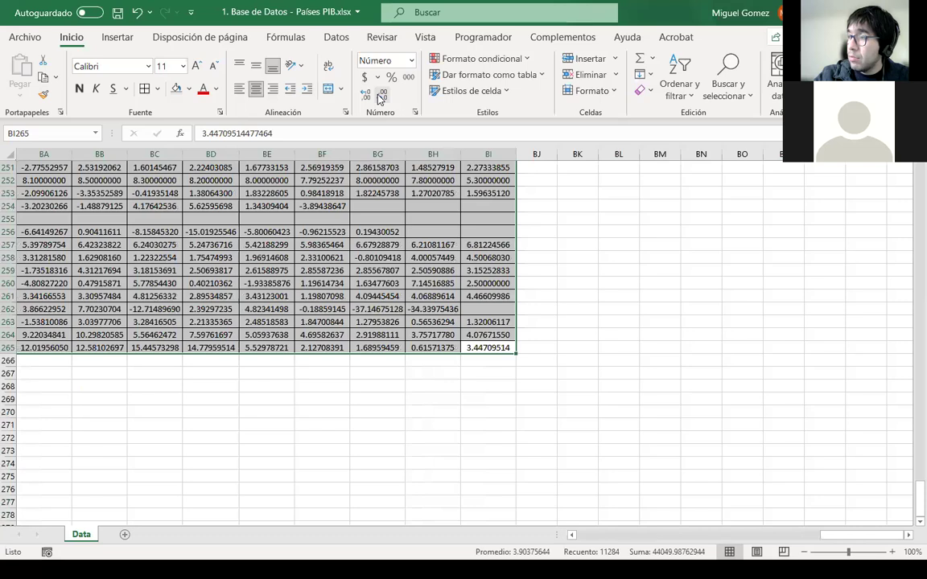
click(380, 97)
click(381, 97)
click(381, 96)
click(381, 97)
click(381, 97)
click(383, 97)
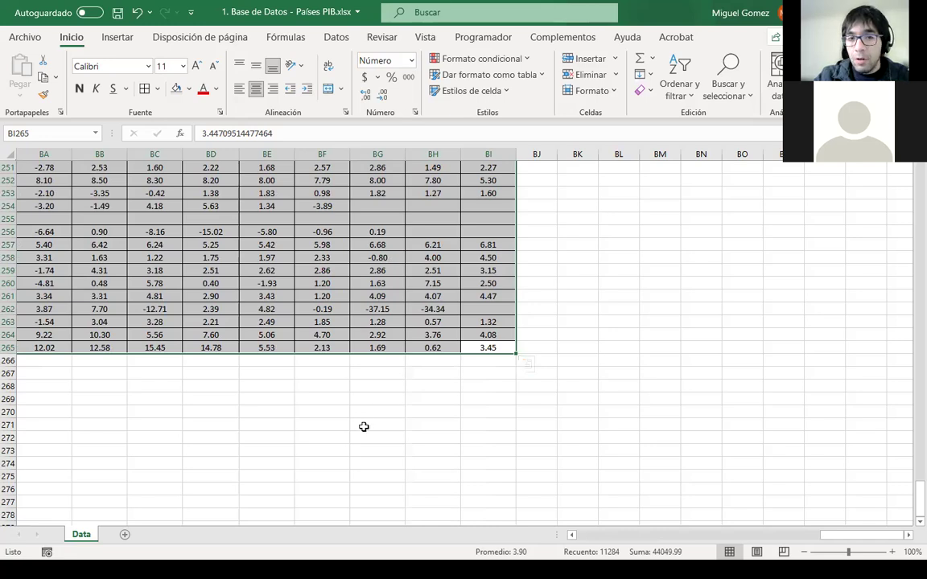
Try adding and removing decimal places on the selected yearly values, ending back at two decimals.
scroll(559, 394, left, 15)
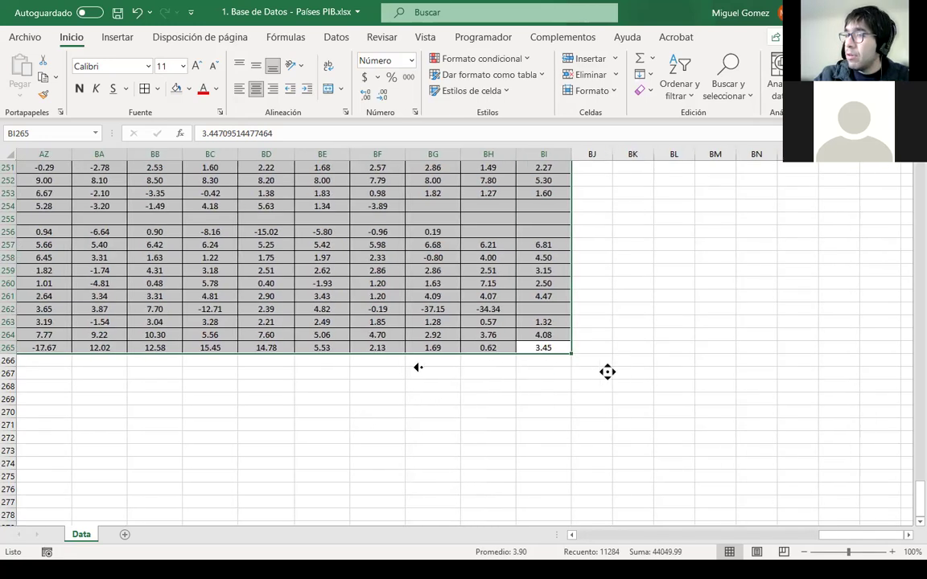
scroll(563, 378, up, 20)
scroll(549, 346, right, 15)
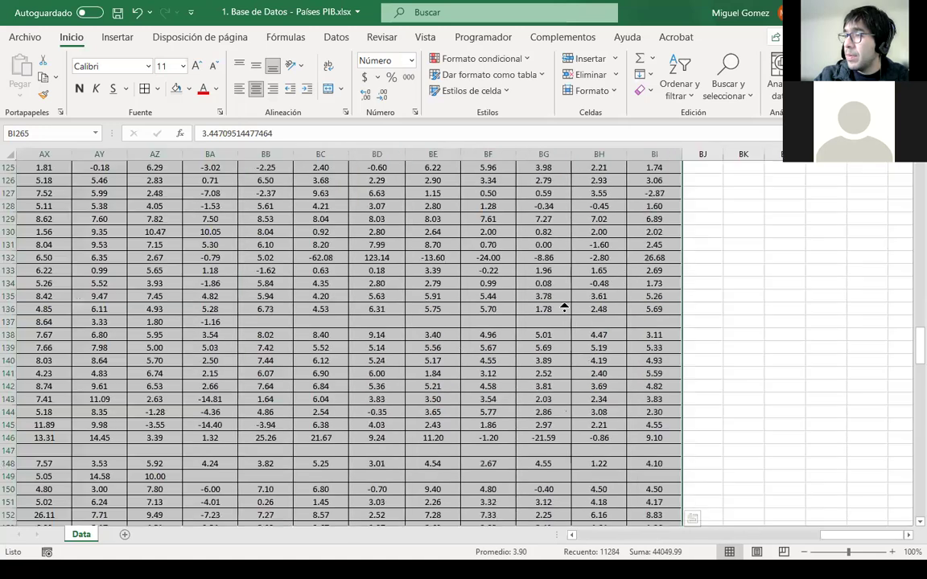
scroll(523, 322, left, 15)
scroll(499, 266, up, 20)
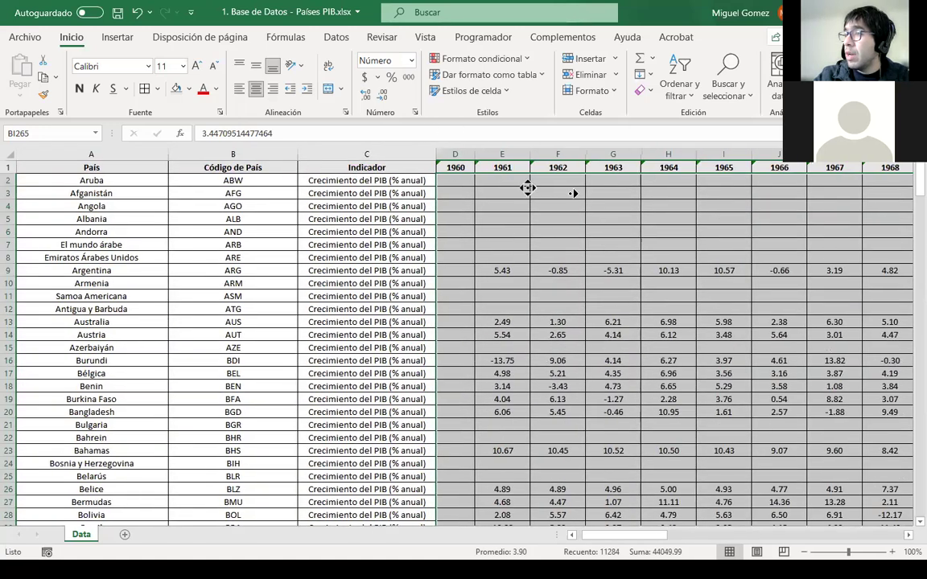
scroll(483, 229, right, 2)
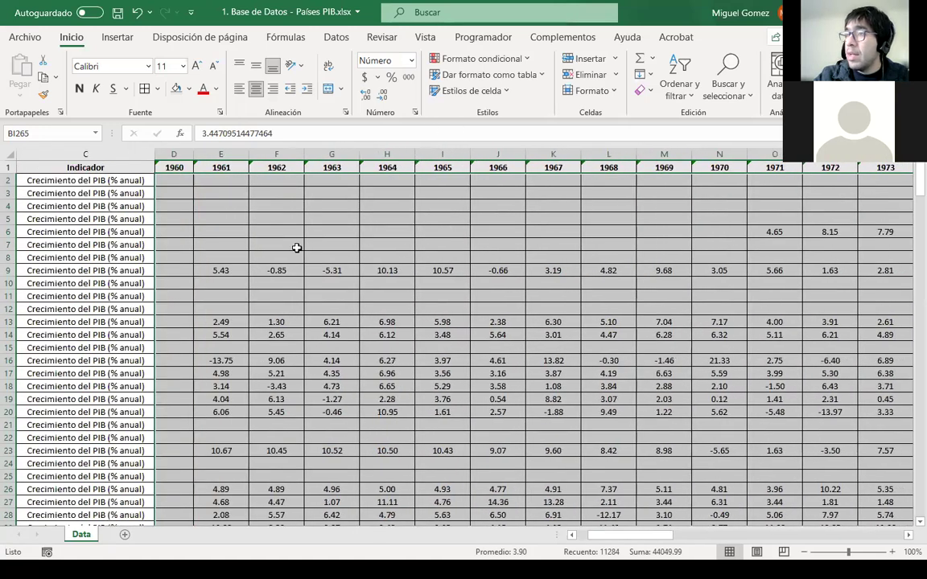
click(365, 95)
click(384, 95)
click(366, 95)
click(383, 95)
click(383, 95)
click(365, 95)
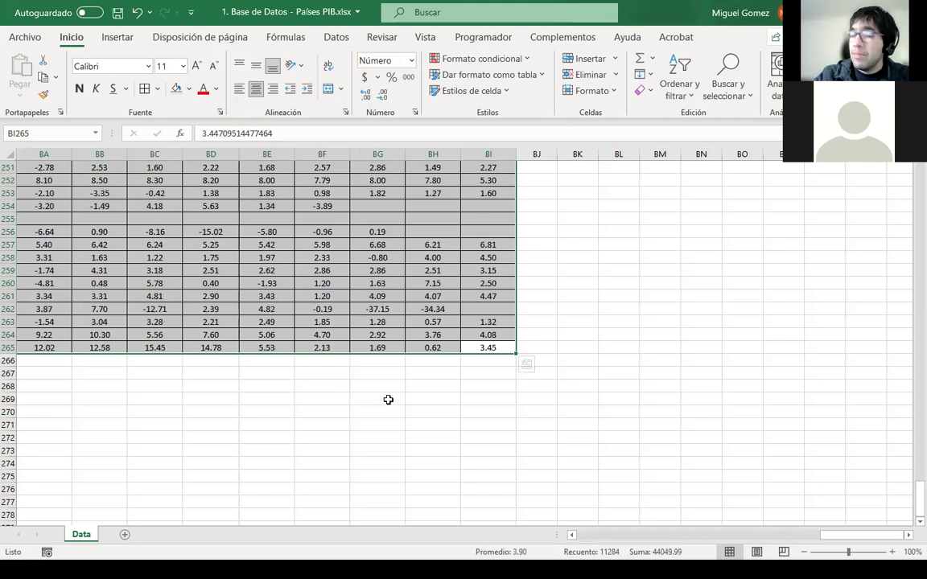
Deselect the yearly values and return to the País header in cell A1.
click(373, 390)
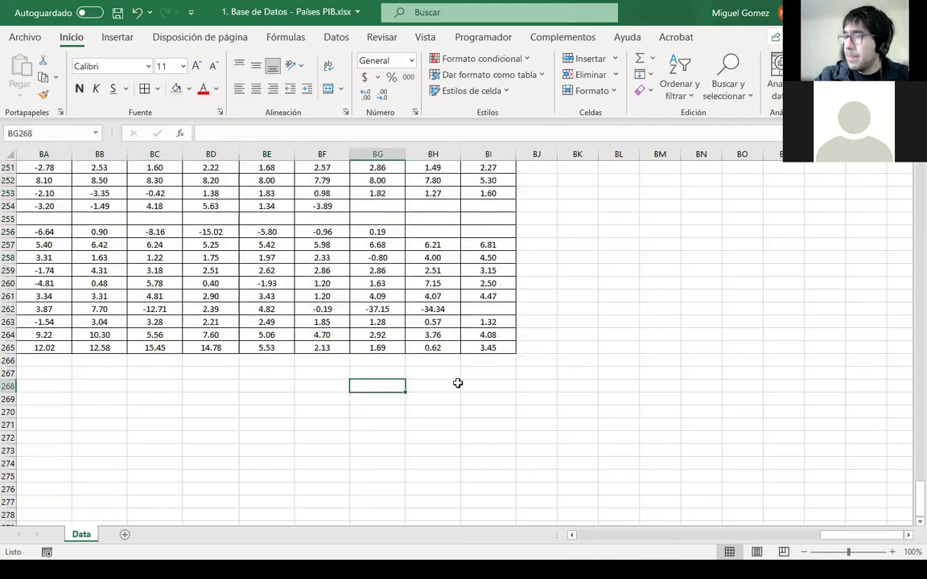
scroll(522, 378, up, 12)
click(536, 386)
key(ctrl+Up)
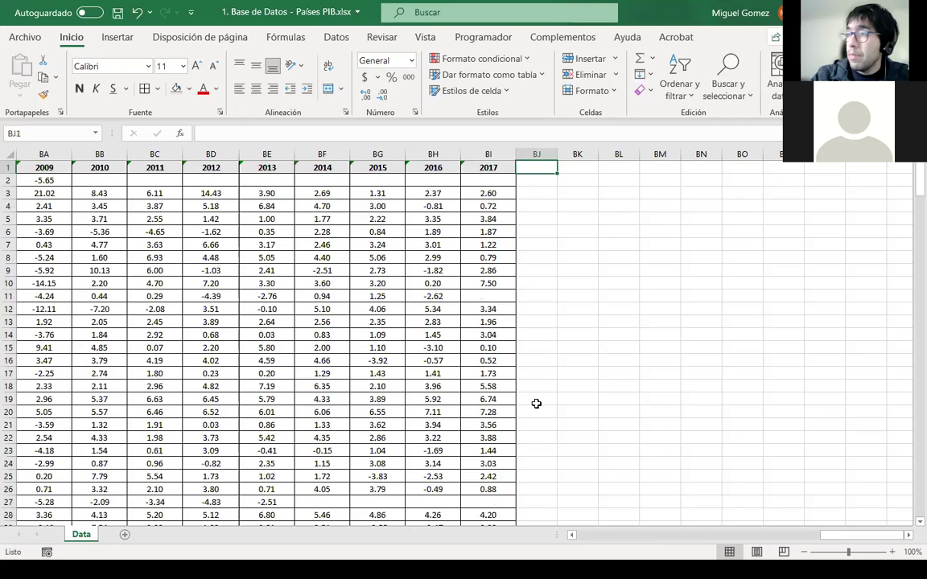
key(Left)
key(Left)
key(ctrl+Left)
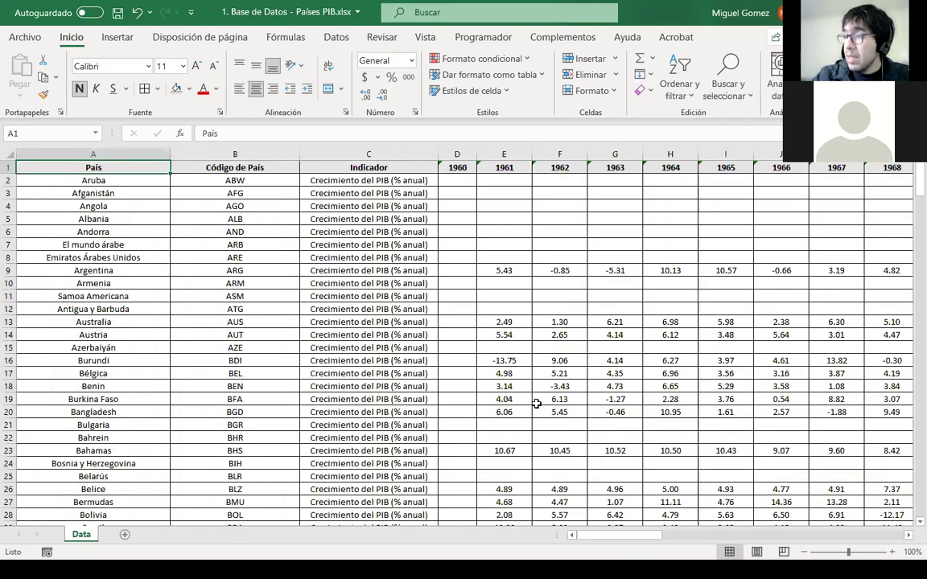
Examine the Indicador and Código de País columns together with their headers.
click(504, 425)
drag(369, 270, 368, 283)
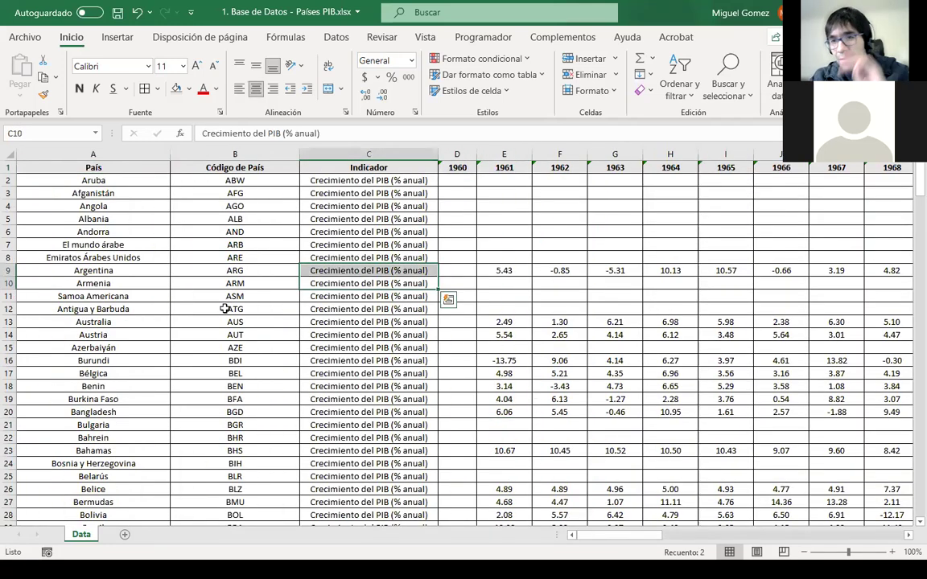
click(322, 169)
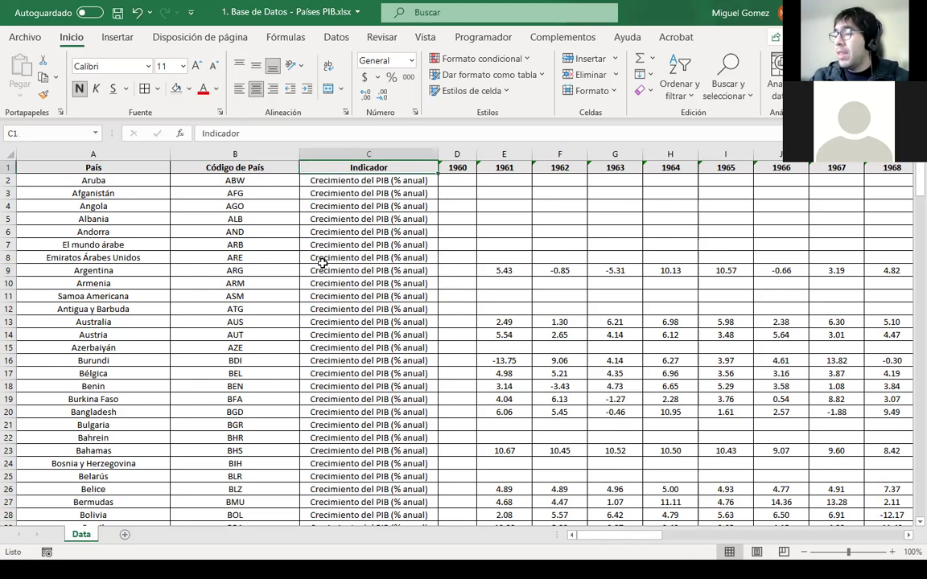
click(211, 167)
click(310, 167)
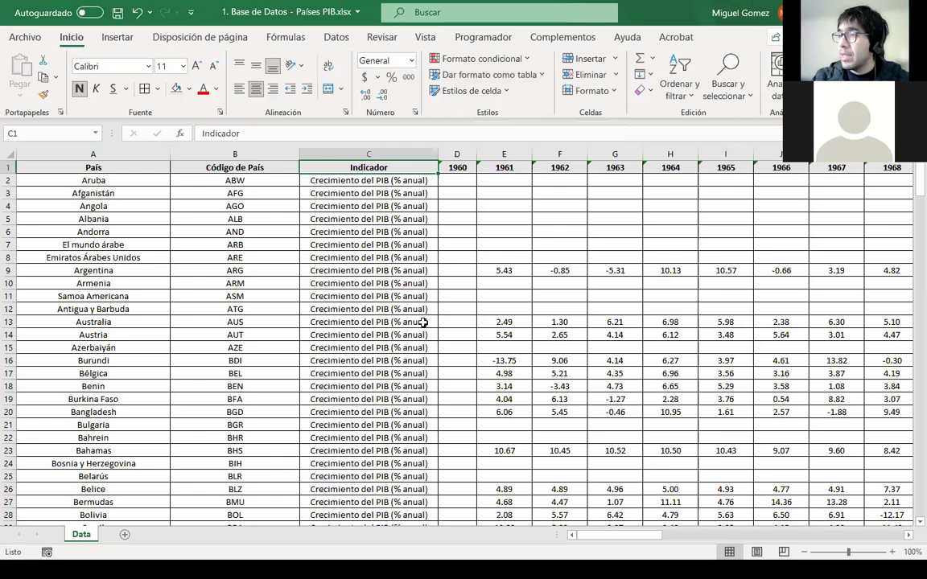
click(273, 306)
click(258, 170)
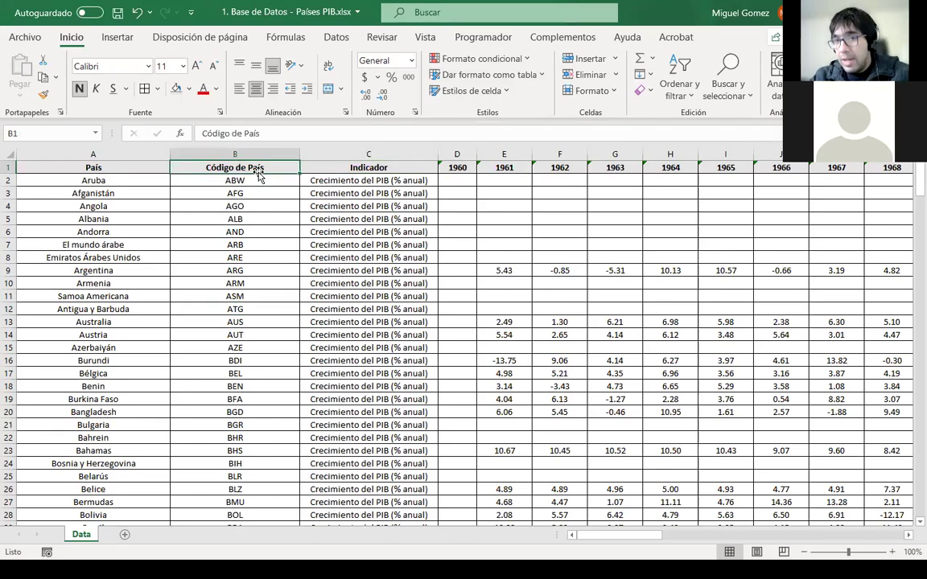
click(269, 195)
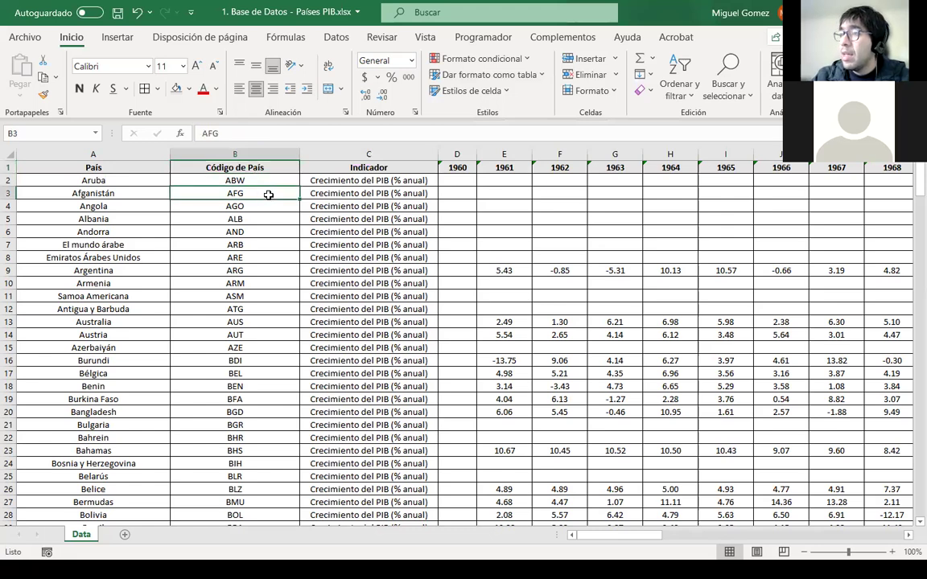
Turn on filters for the header row, starting from the Indicador header in C1.
click(351, 156)
click(354, 167)
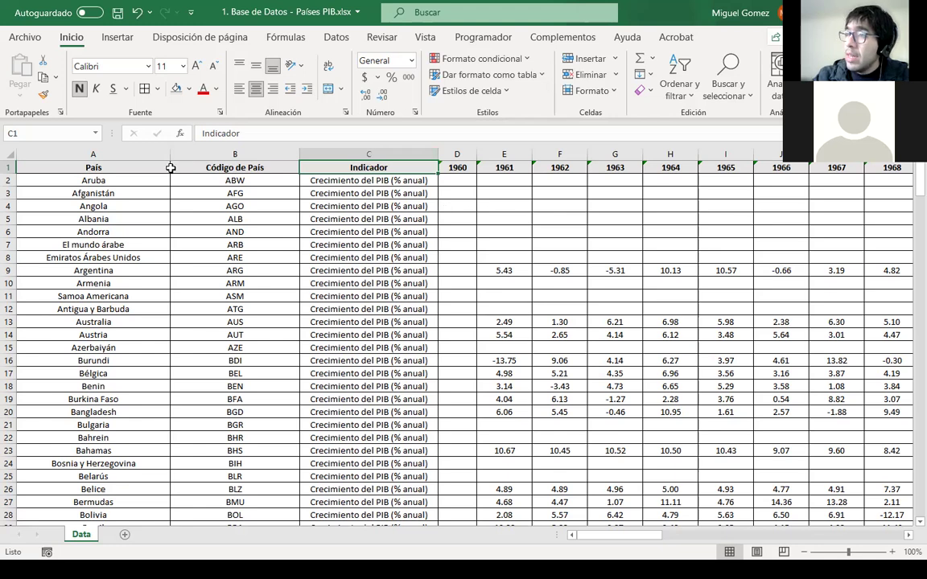
click(337, 37)
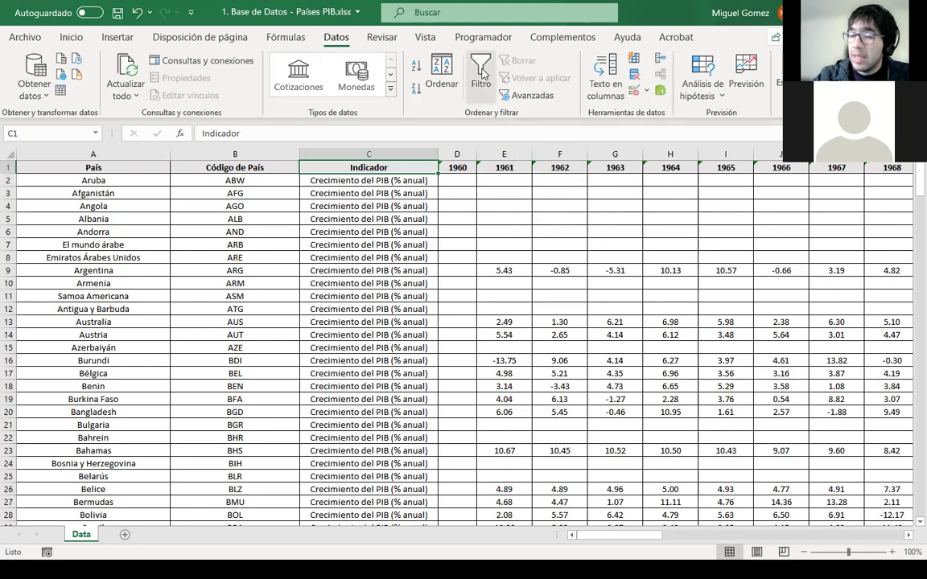
click(482, 74)
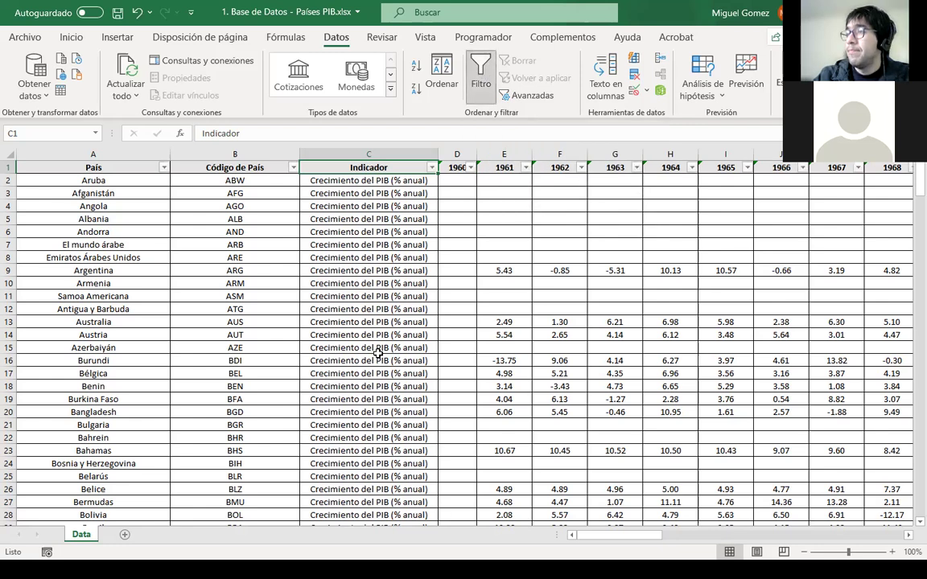
Check the filter controls on the headers, from the Indicador column across the year columns.
click(305, 245)
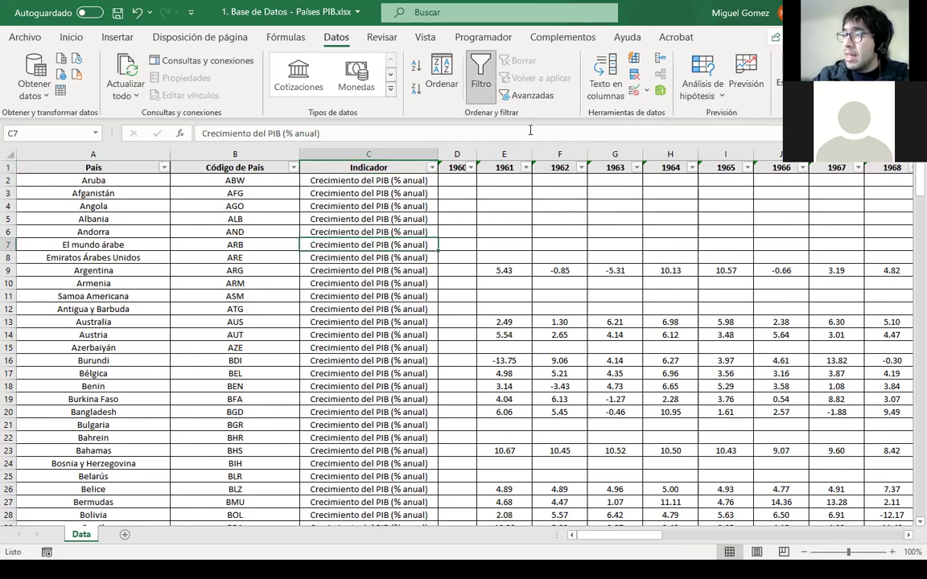
click(509, 206)
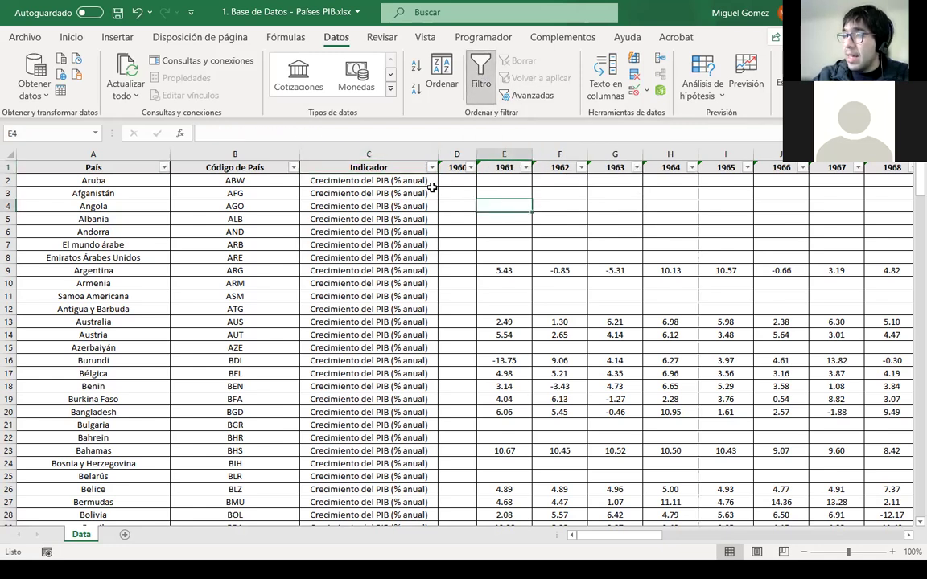
click(381, 166)
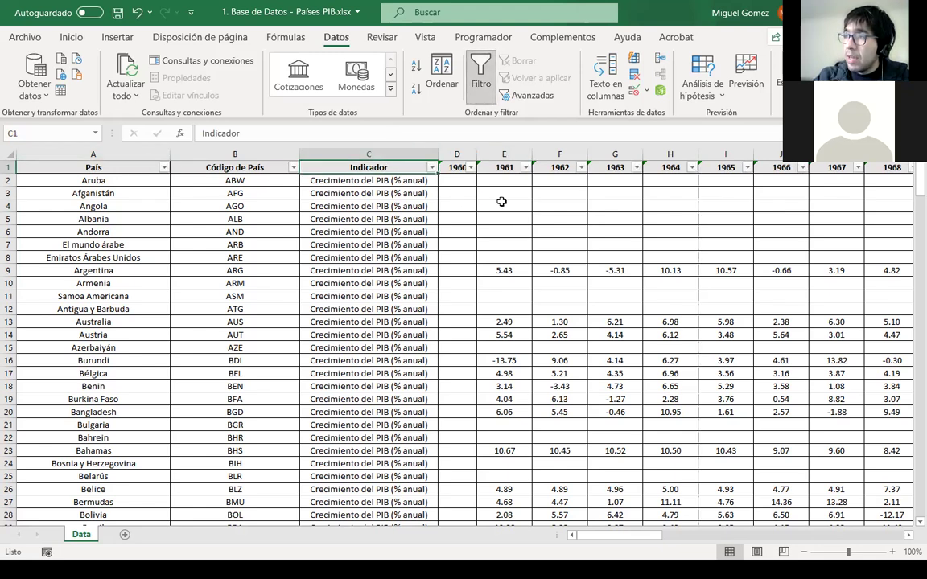
scroll(611, 216, right, 1)
scroll(634, 217, right, 4)
middle_click(793, 220)
scroll(792, 220, left, 5)
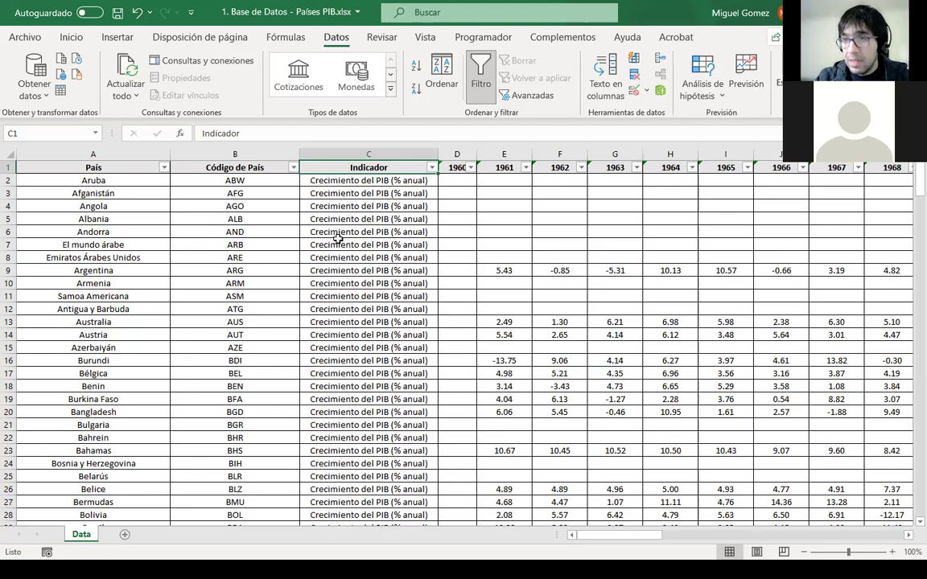
Filter the País column to show only Afganistán, Alemania and Bolivia.
click(97, 166)
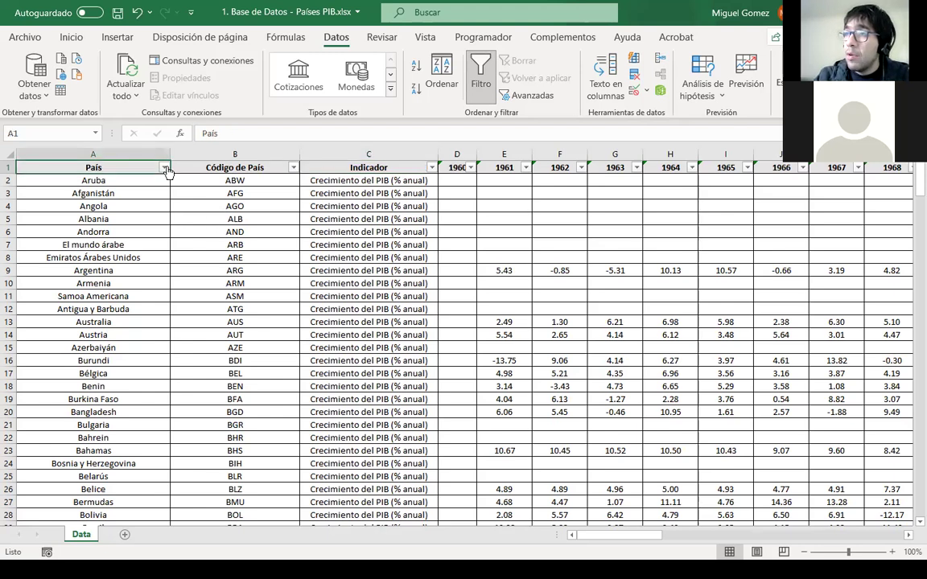
click(165, 168)
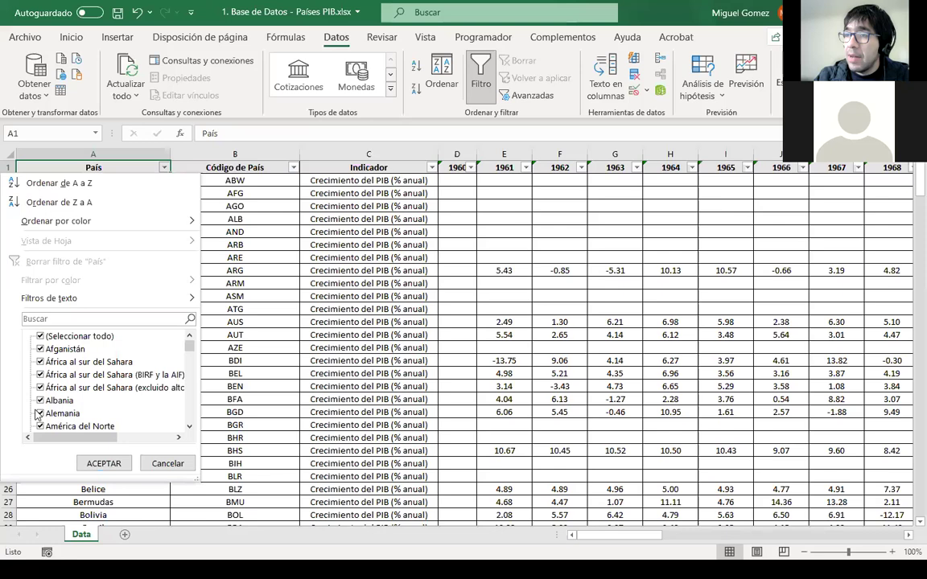
scroll(184, 354, down, 10)
scroll(192, 370, down, 5)
drag(192, 369, 137, 353)
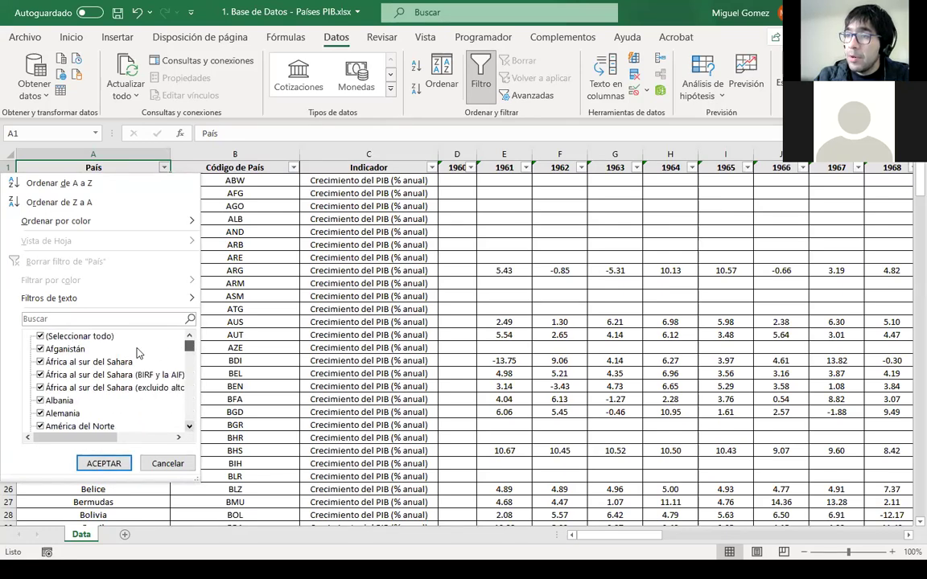
click(40, 336)
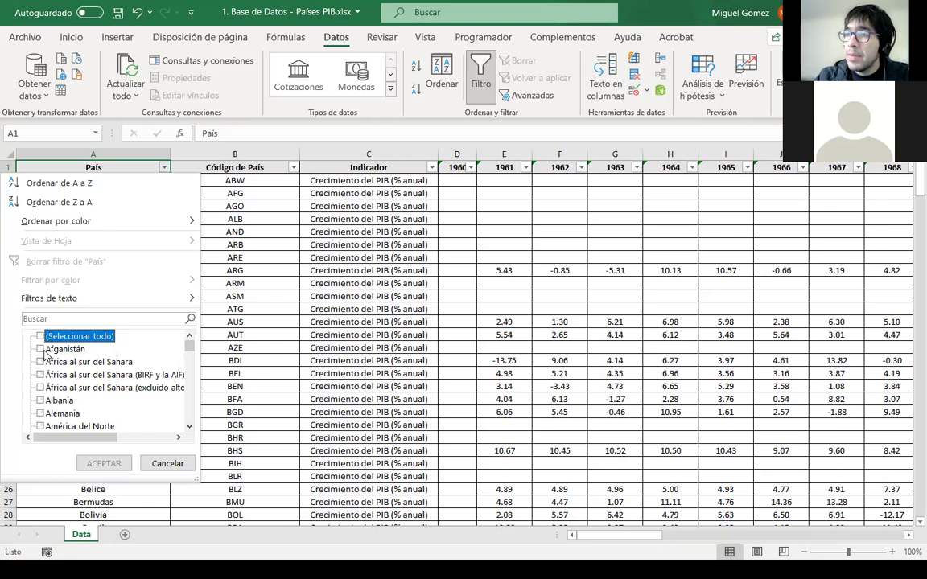
click(40, 349)
click(40, 413)
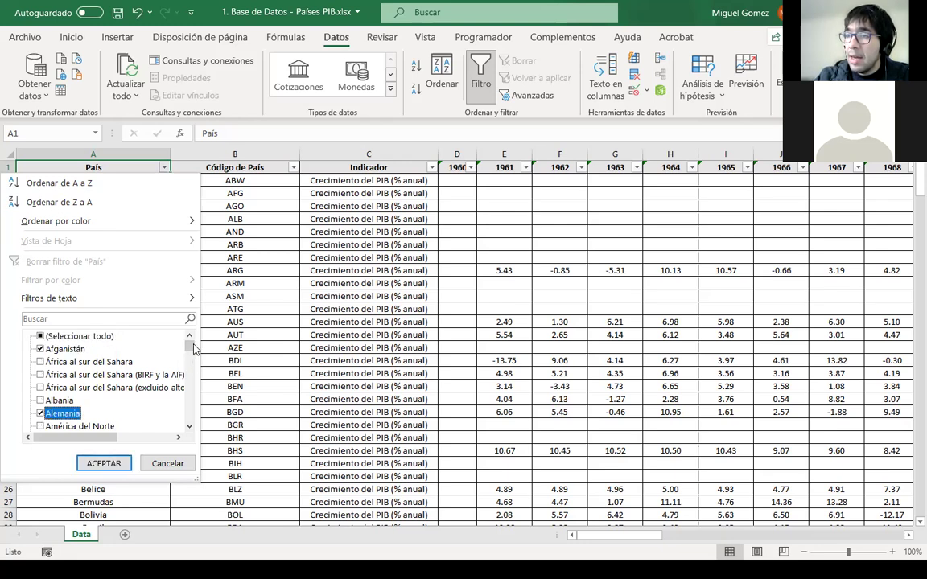
scroll(190, 348, down, 10)
click(41, 375)
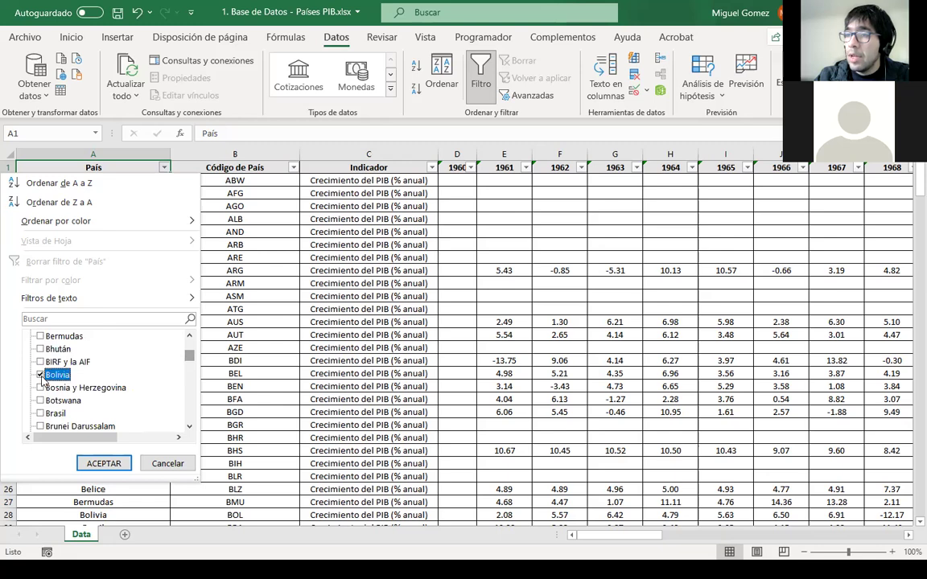
click(103, 465)
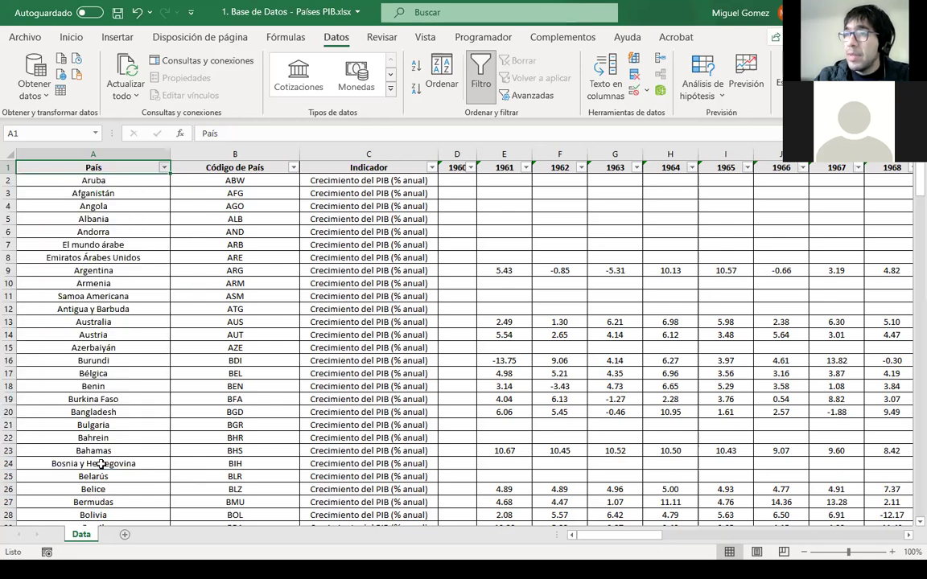
Examine the filtered country rows and move down column A past them to A269.
click(98, 180)
drag(97, 180, 368, 206)
click(116, 193)
key(Down)
key(Down)
key(Down)
key(Down)
key(Down)
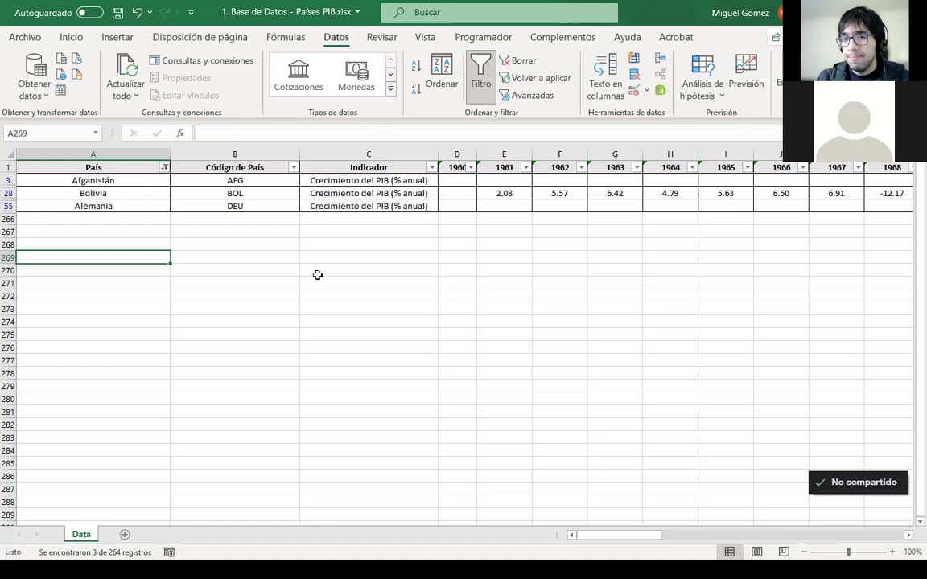
Show all countries again by reselecting every entry in the País filter, and check the activity list on the slides.
click(164, 167)
click(40, 337)
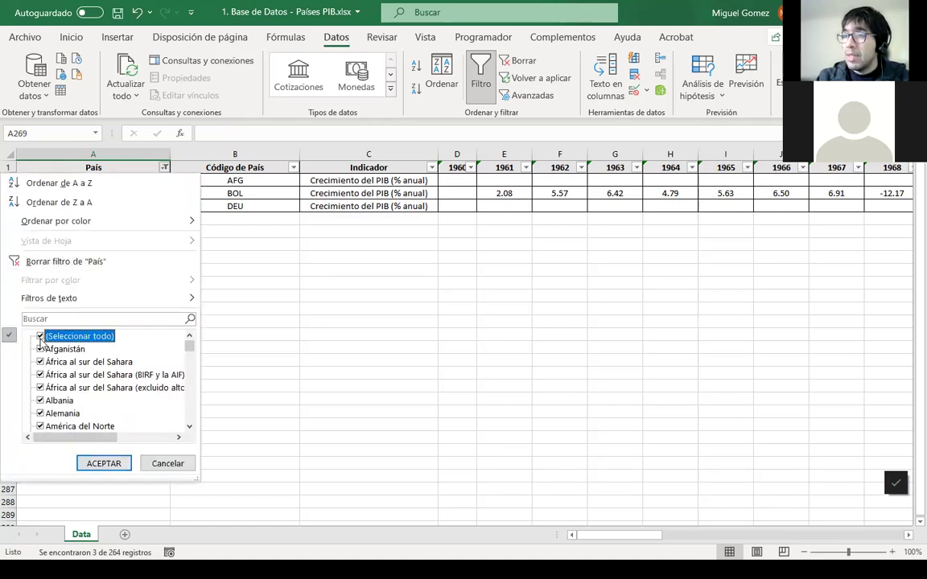
click(94, 463)
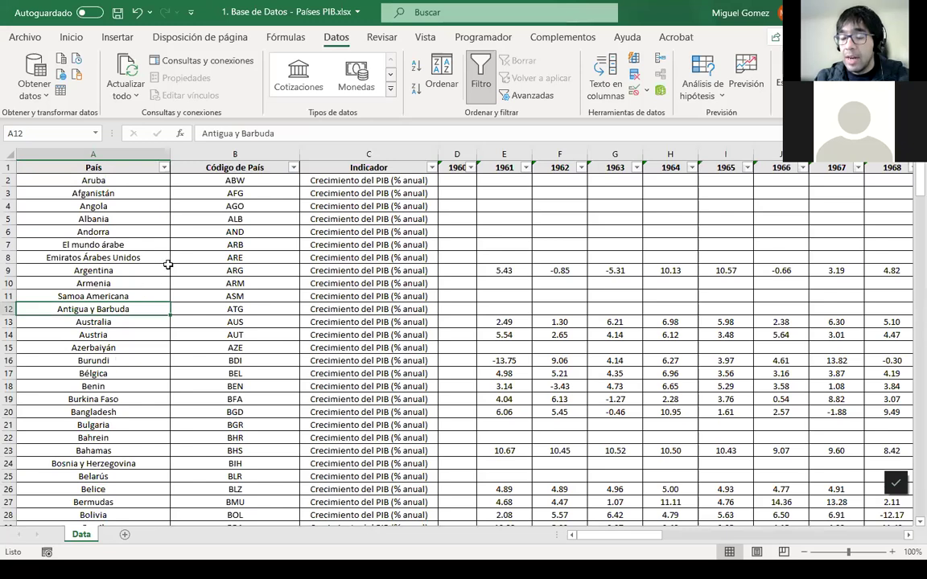
key(alt+Tab)
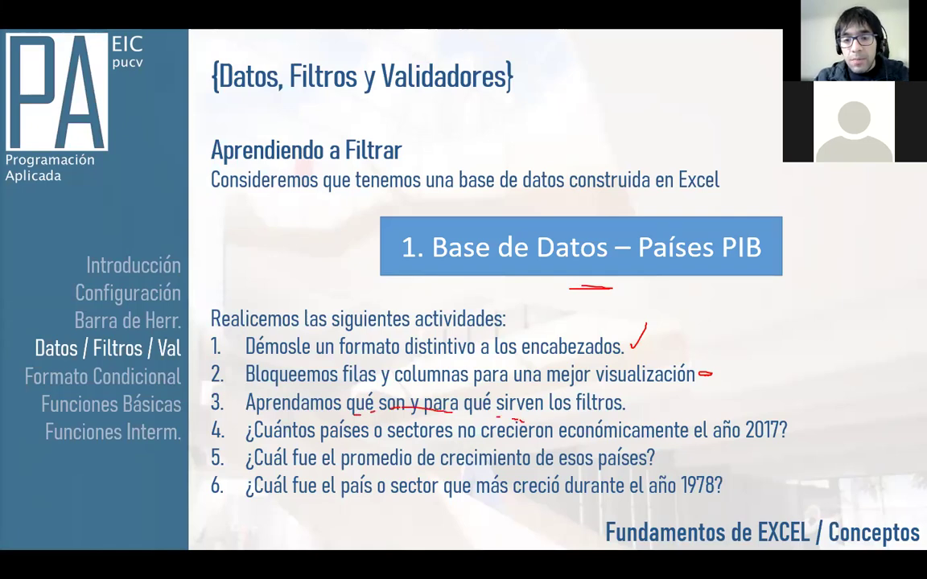
key(alt+Tab)
Try clearing all País filter entries and ticking Afganistán and the África al sur del Sahara entries, and cancel the filter change.
click(129, 166)
click(162, 172)
click(163, 168)
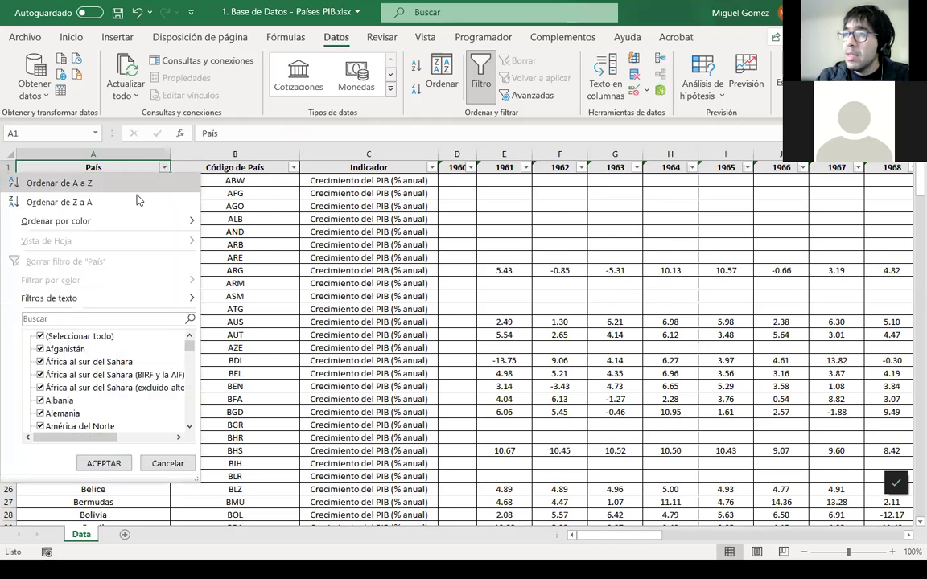
click(41, 337)
click(40, 336)
click(40, 336)
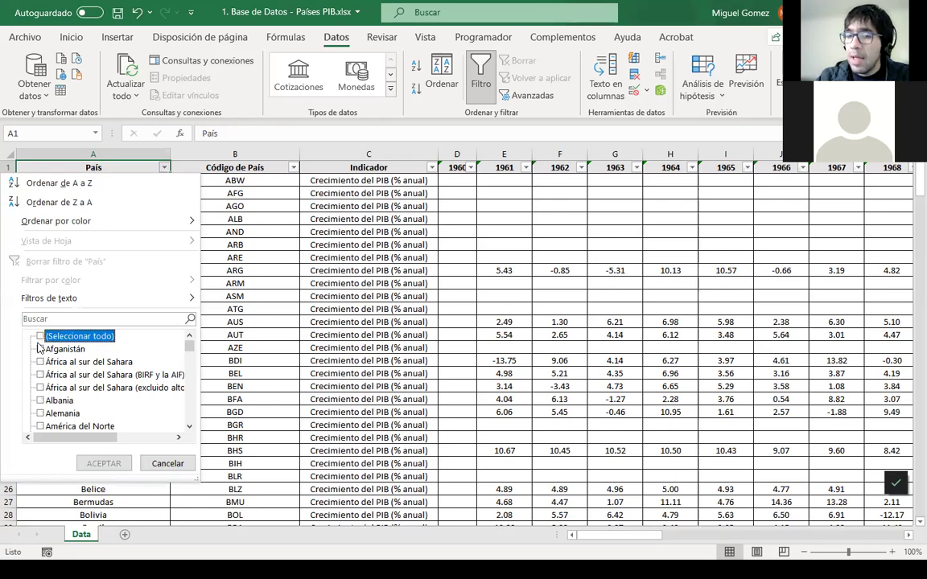
click(40, 349)
click(40, 362)
click(41, 375)
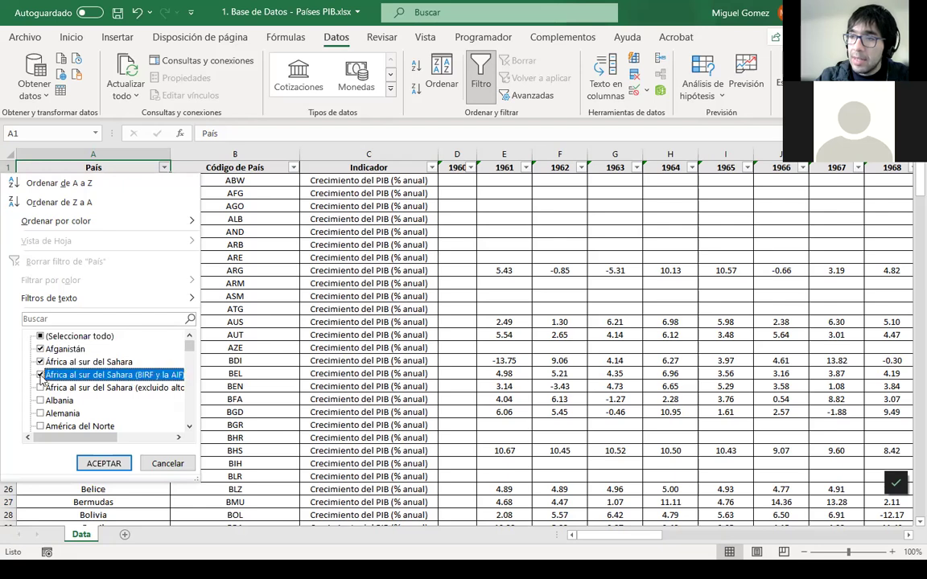
click(40, 362)
click(43, 350)
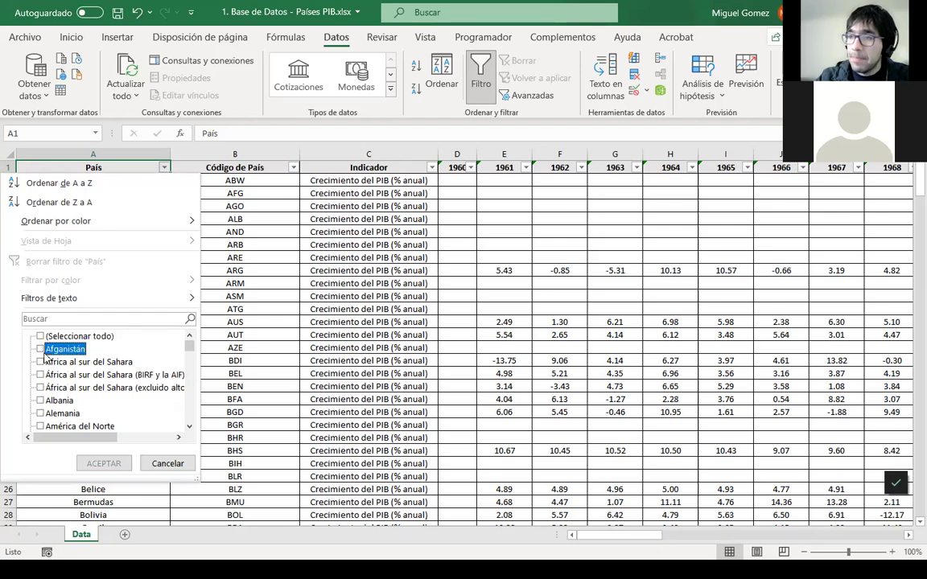
click(178, 467)
click(129, 206)
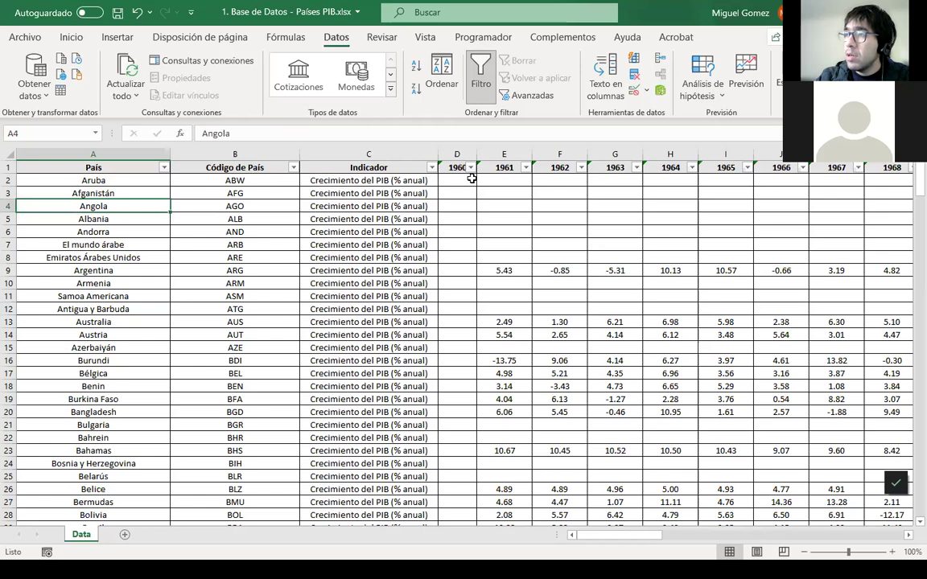
Check the filter options of the Código de País column without applying a filter.
click(294, 167)
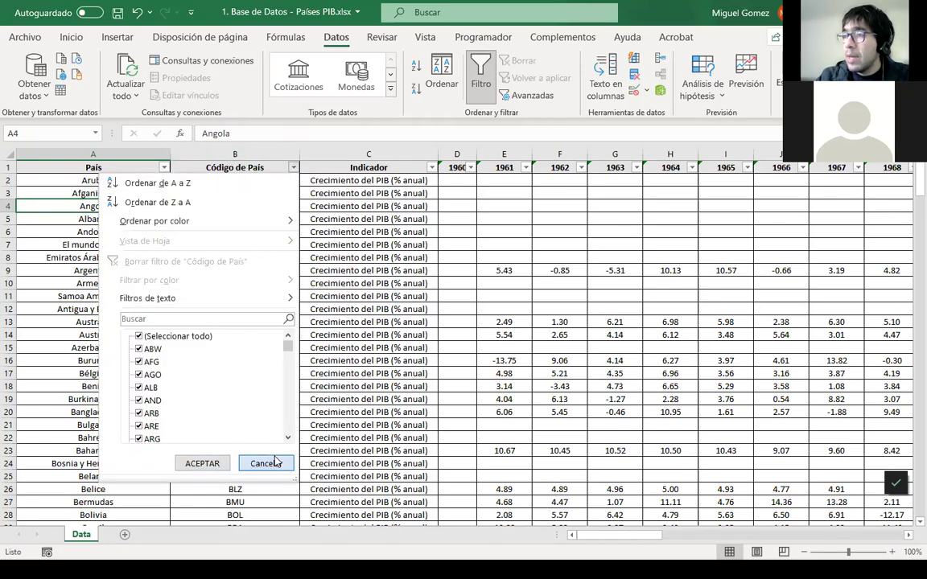
click(263, 462)
click(505, 206)
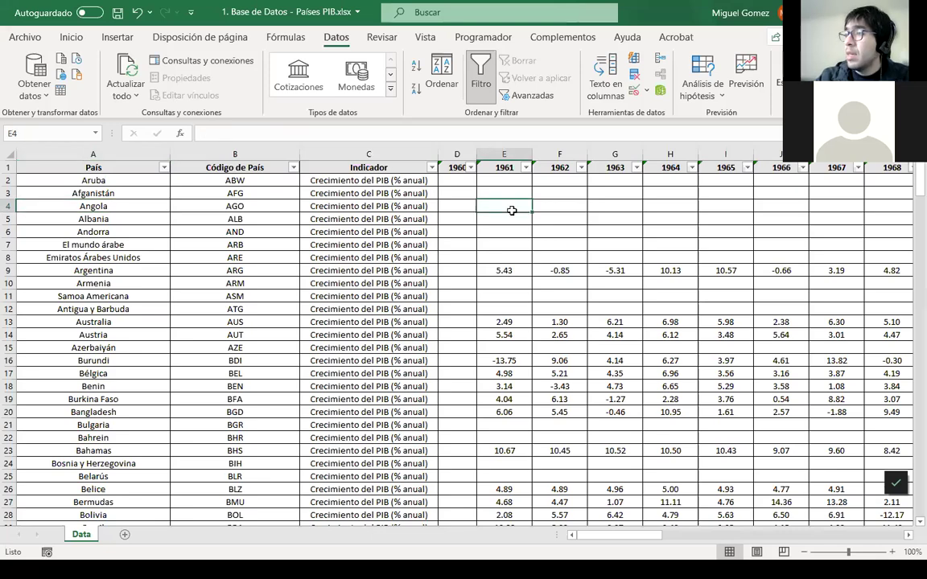
Examine the Indicador and 1960 columns down the whole table for repeated or missing data.
click(330, 181)
scroll(342, 332, down, 14)
scroll(341, 333, down, 15)
click(346, 256)
scroll(362, 314, down, 20)
scroll(390, 304, up, 20)
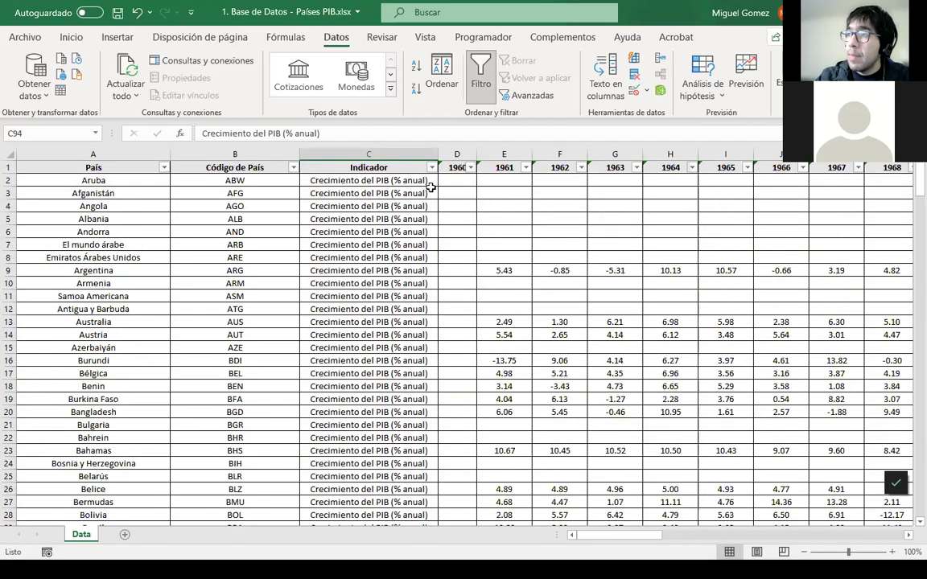
click(457, 168)
click(456, 256)
scroll(456, 256, down, 20)
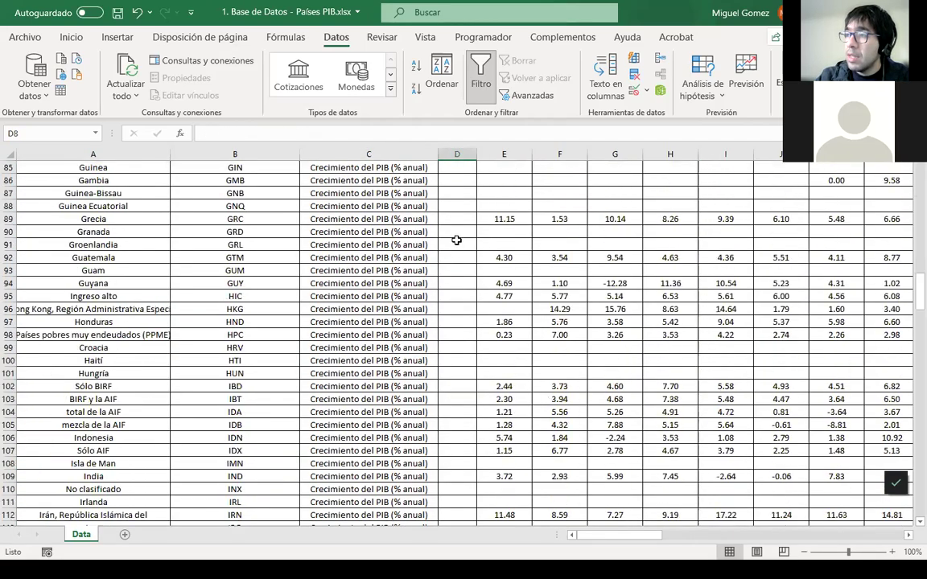
scroll(443, 294, up, 20)
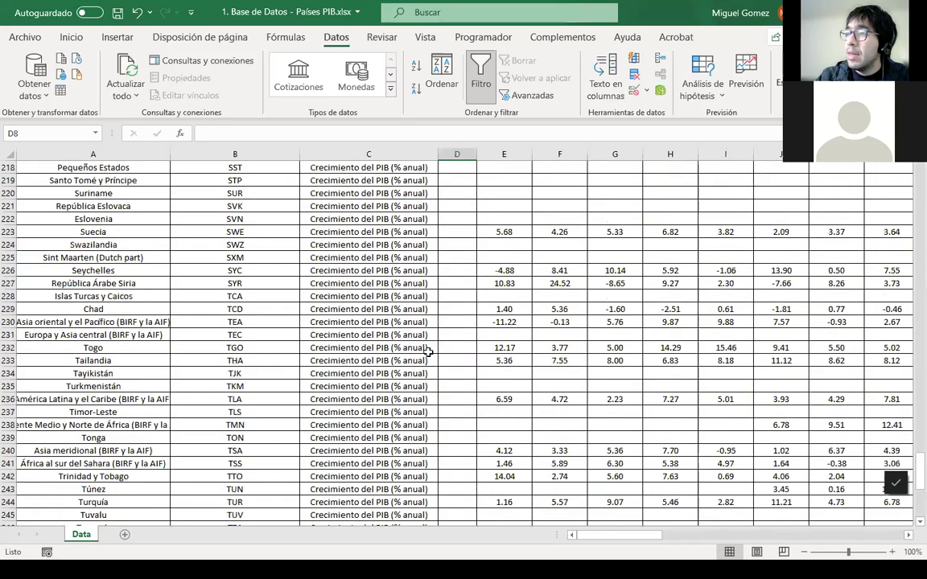
Hide the Indicador and 1960 columns, C and D.
click(349, 151)
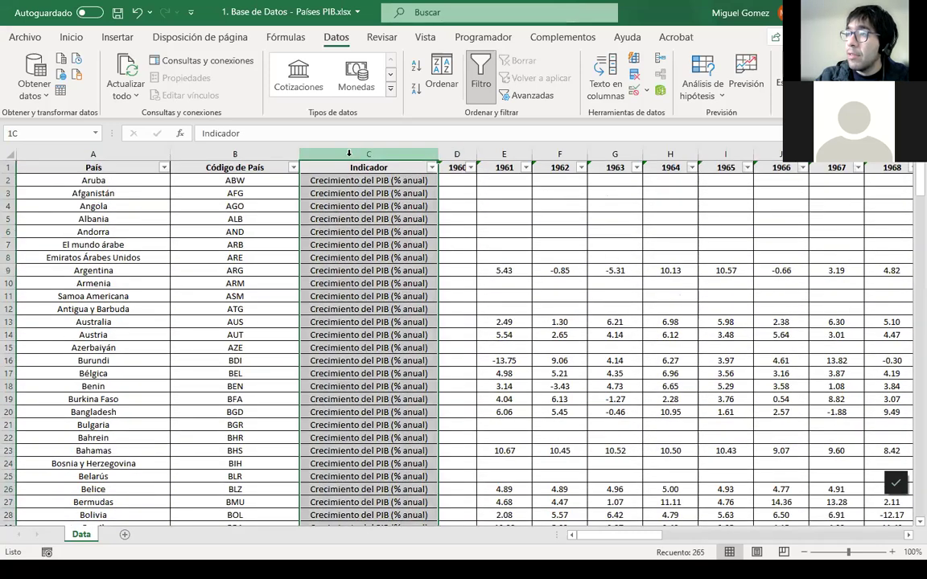
drag(451, 151, 413, 153)
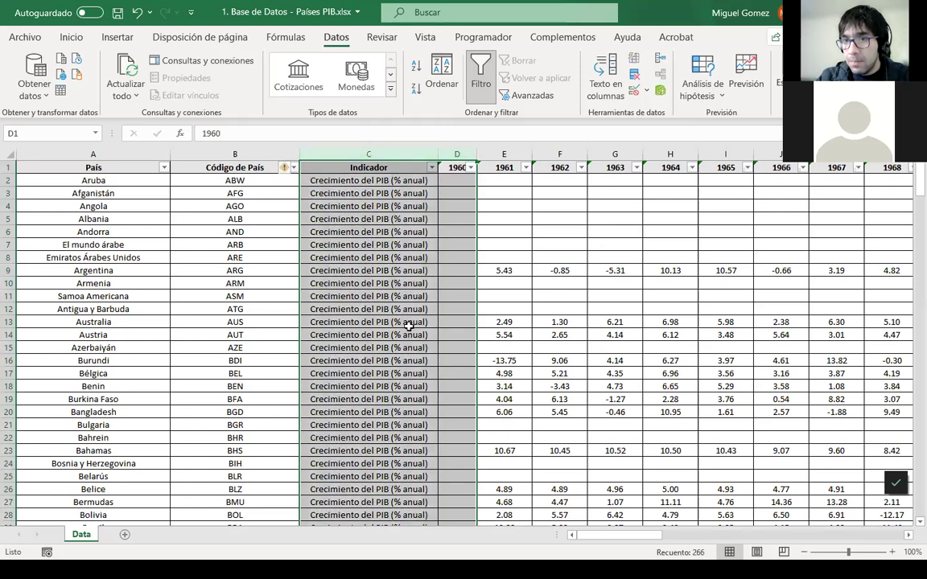
right_click(365, 154)
key(Escape)
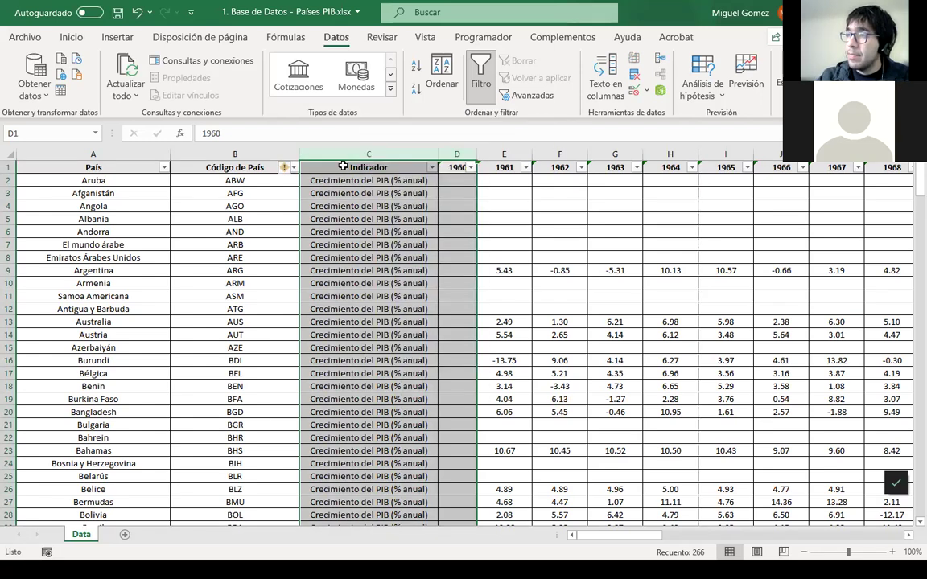
click(357, 154)
drag(392, 149, 451, 149)
right_click(452, 150)
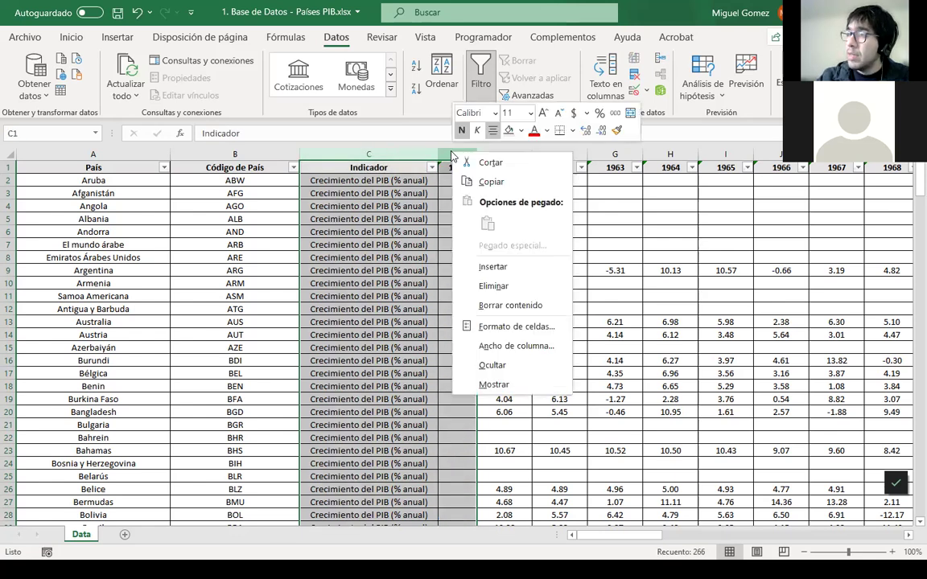
click(493, 366)
click(498, 361)
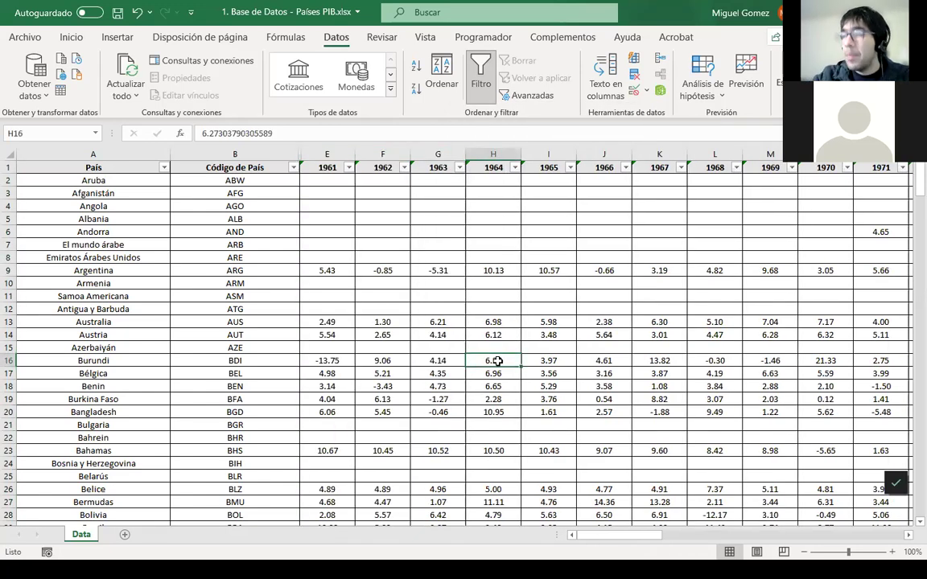
Try selecting columns B and E on both sides of the hidden columns, and return to single cells in row 7.
click(342, 193)
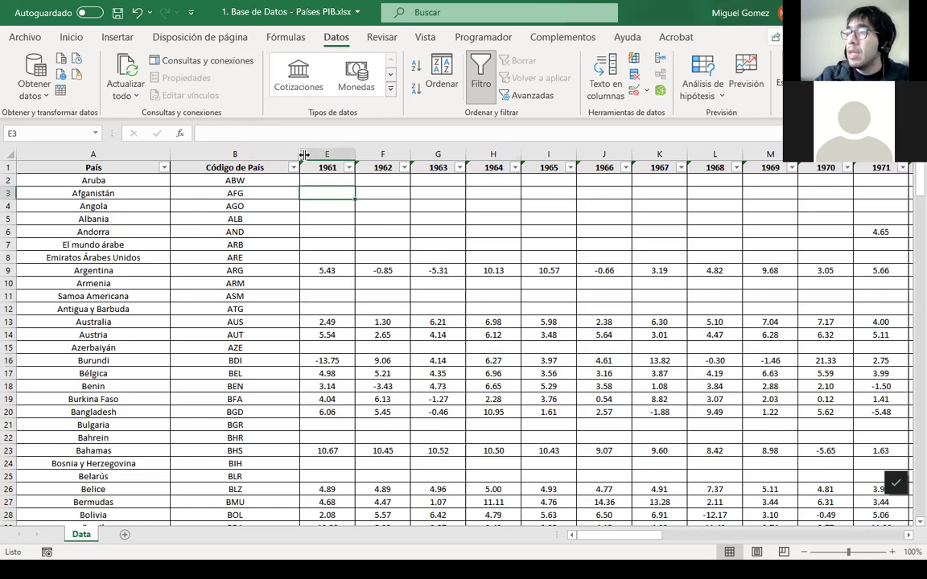
drag(235, 155, 317, 156)
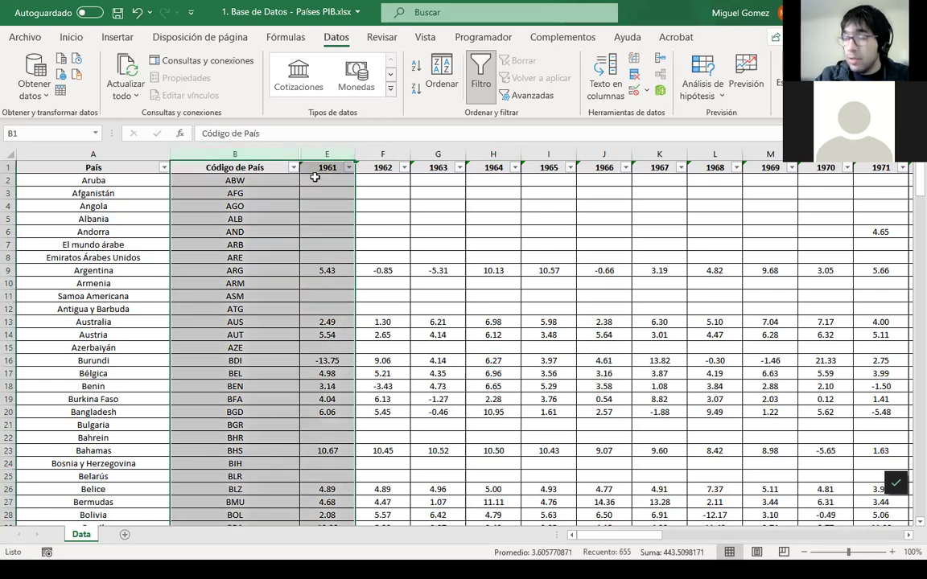
click(241, 153)
ctrl+click(320, 153)
ctrl+click(318, 152)
ctrl+click(314, 150)
ctrl+click(311, 149)
click(310, 150)
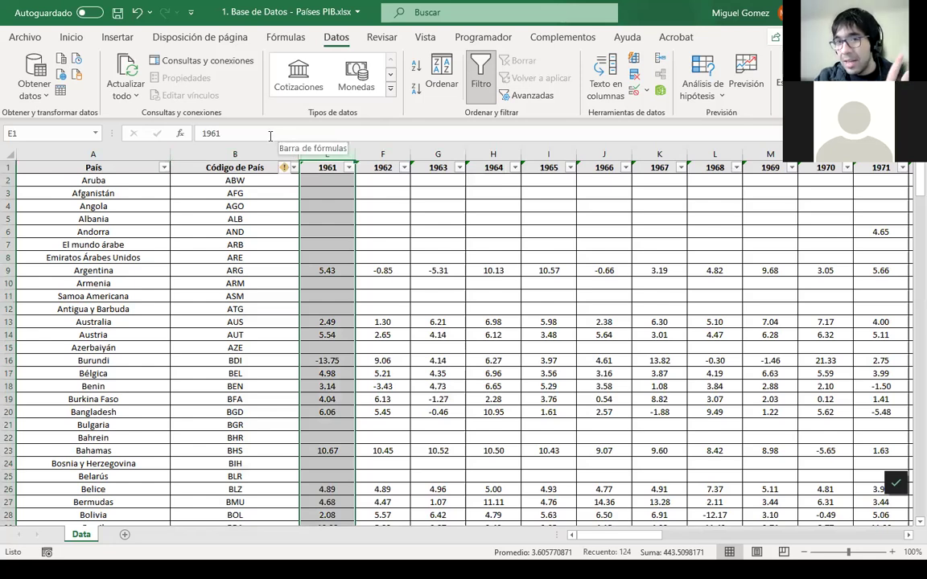
click(266, 244)
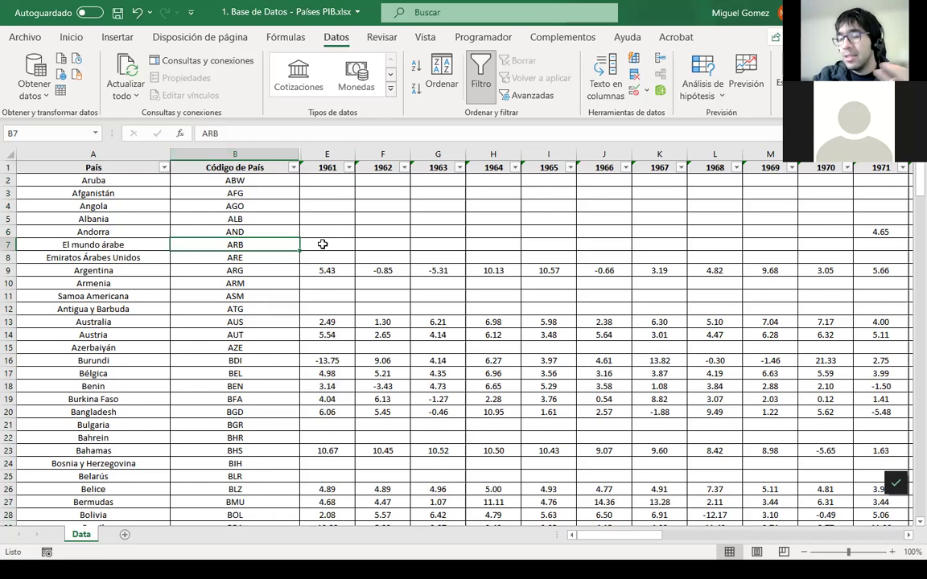
click(328, 244)
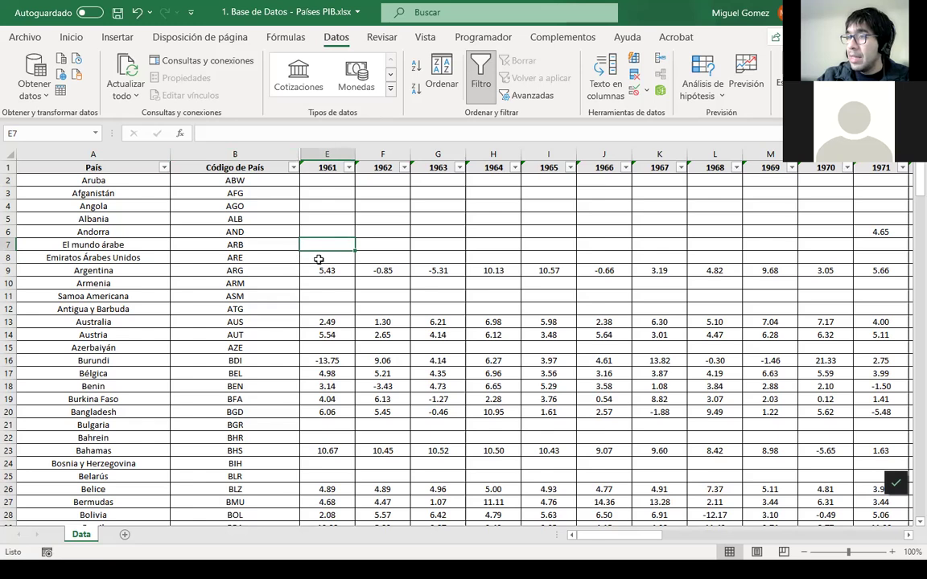
click(449, 244)
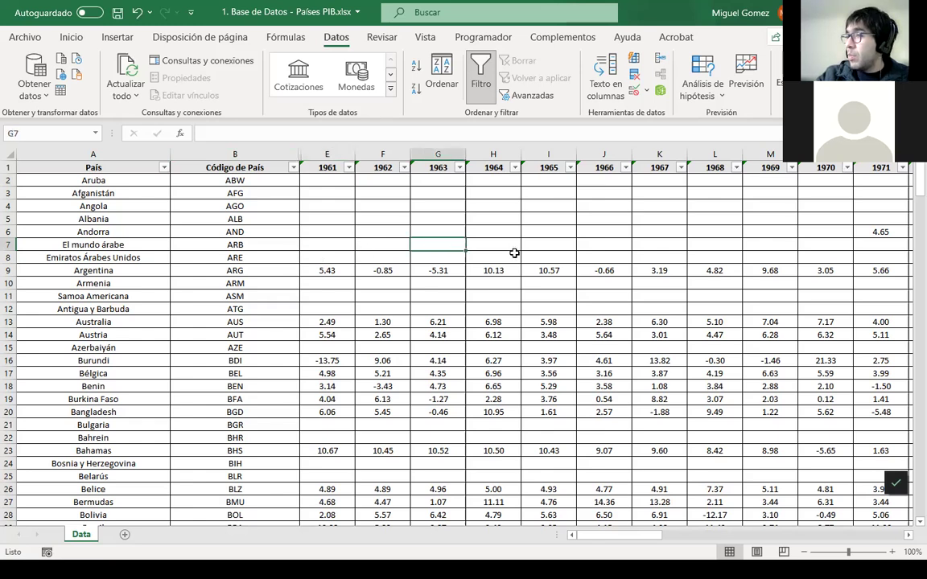
Check the sort and filter options of the 2017 column at the end of the table.
middle_click(450, 219)
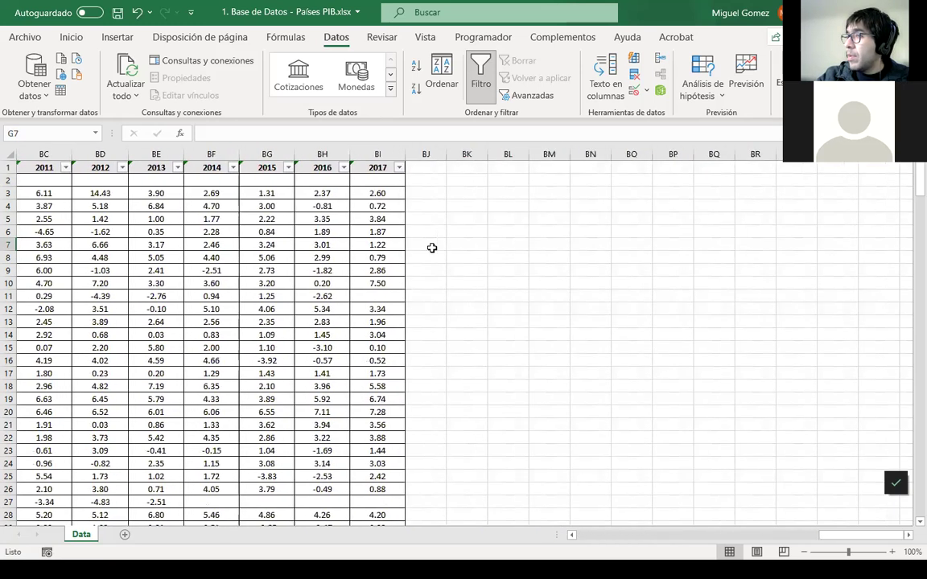
click(398, 168)
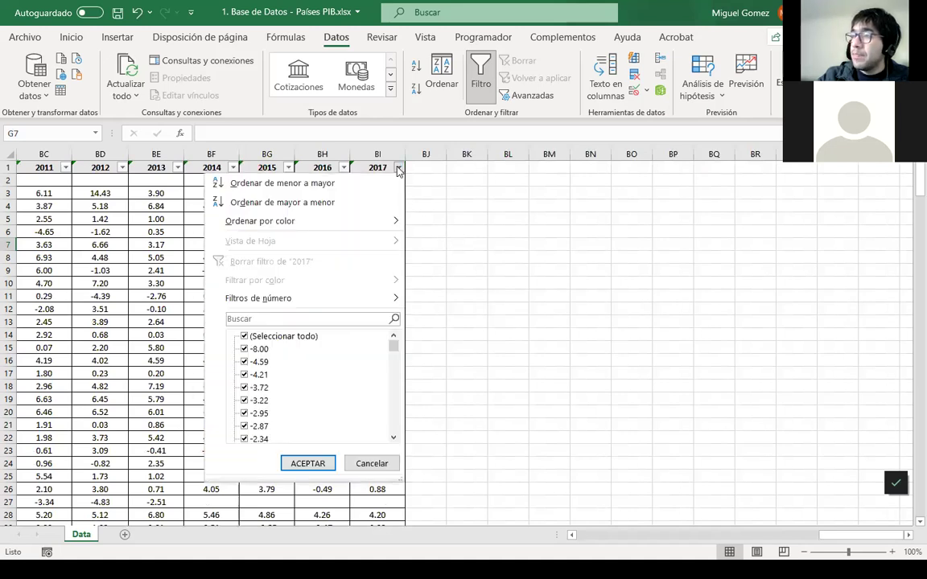
click(399, 168)
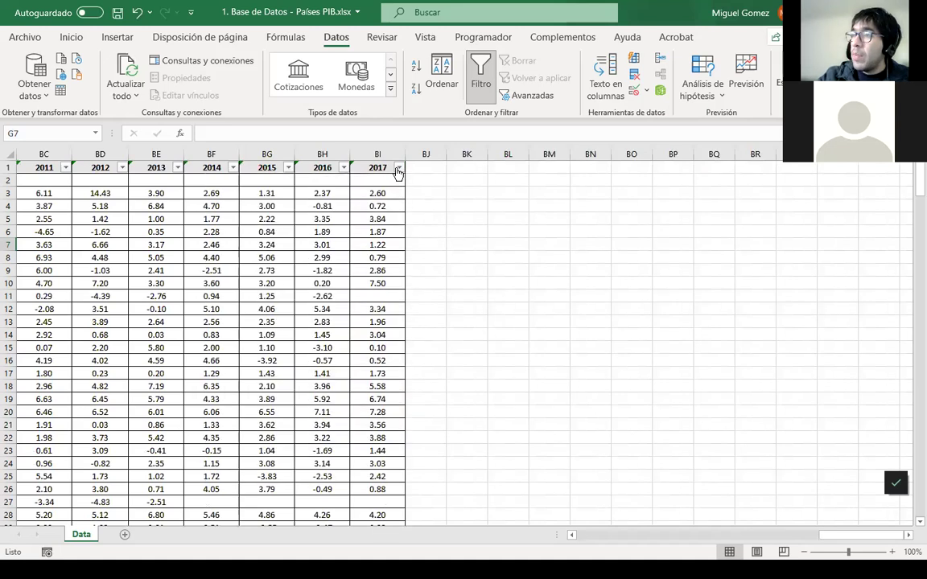
click(400, 169)
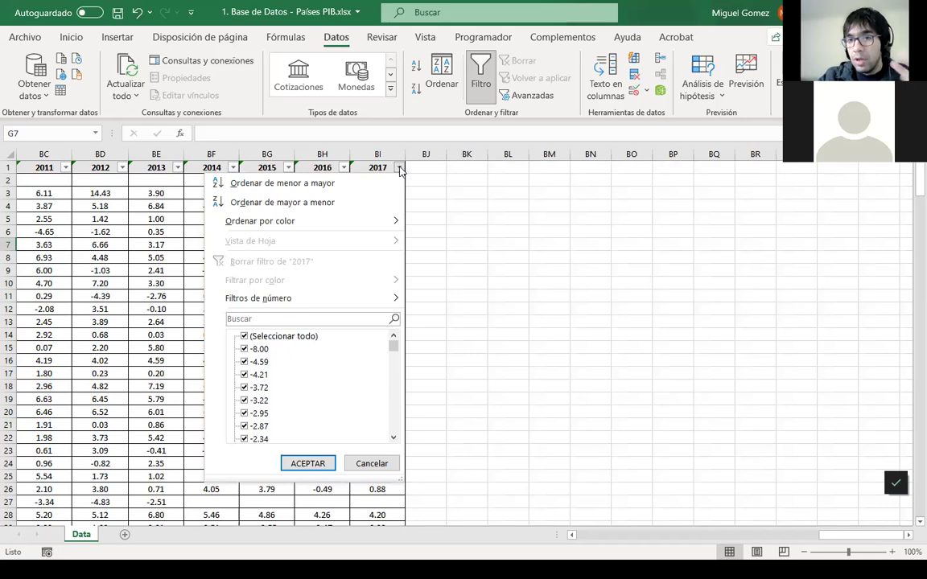
click(400, 169)
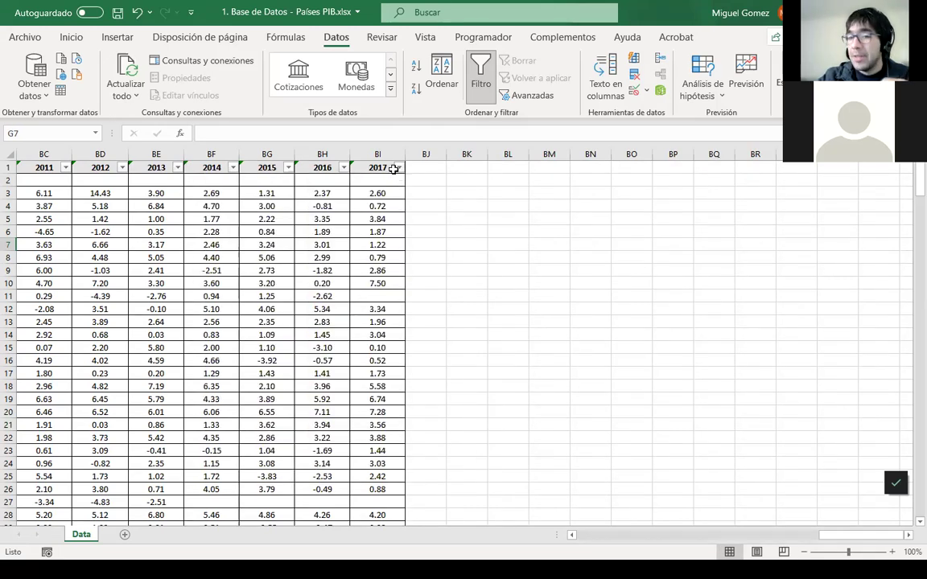
Sort the table by the 2017 column from largest to smallest and select its first value, BI2.
click(393, 168)
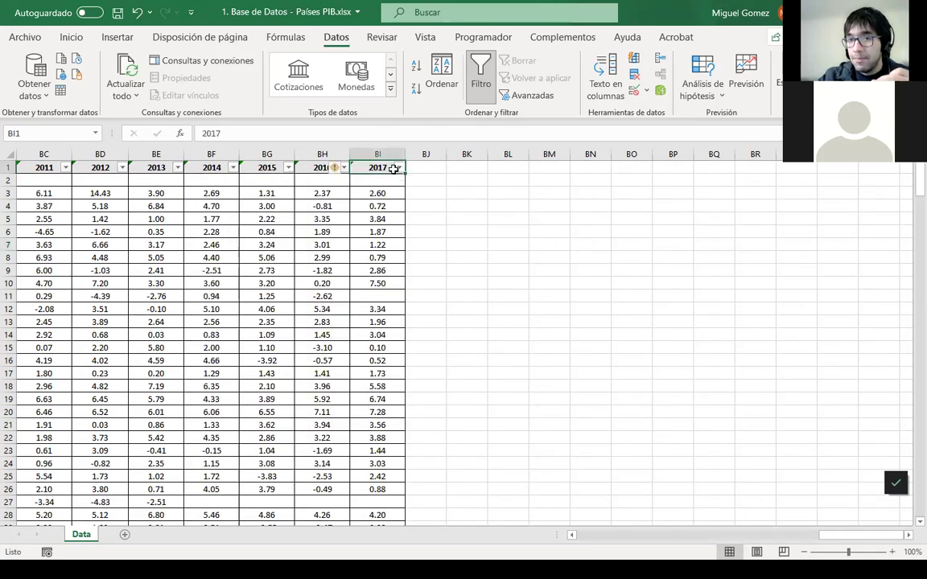
click(467, 193)
click(403, 172)
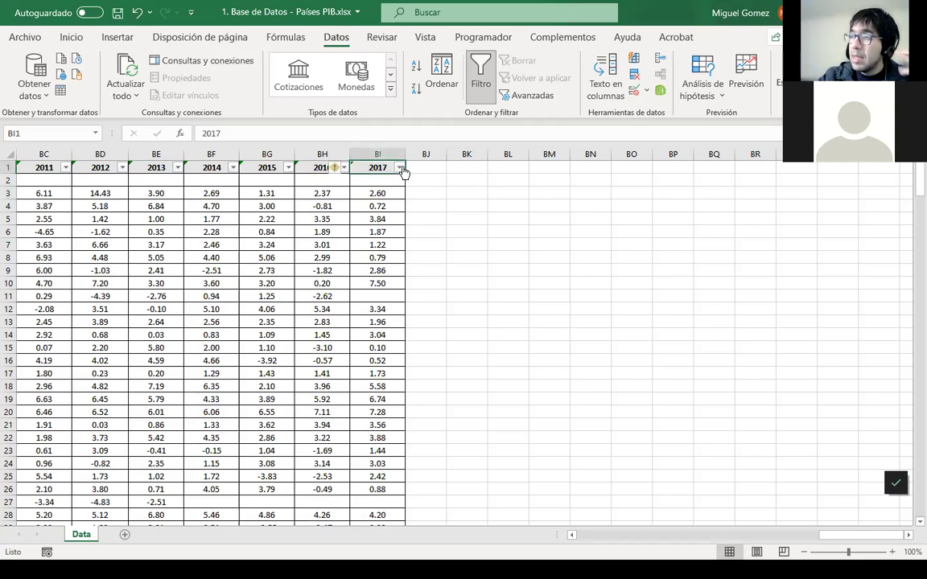
click(400, 168)
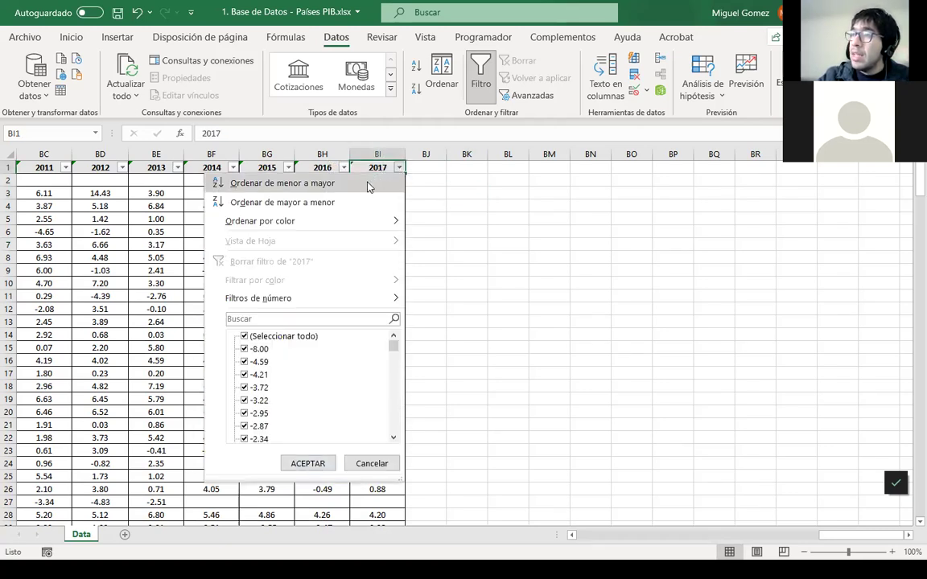
click(316, 204)
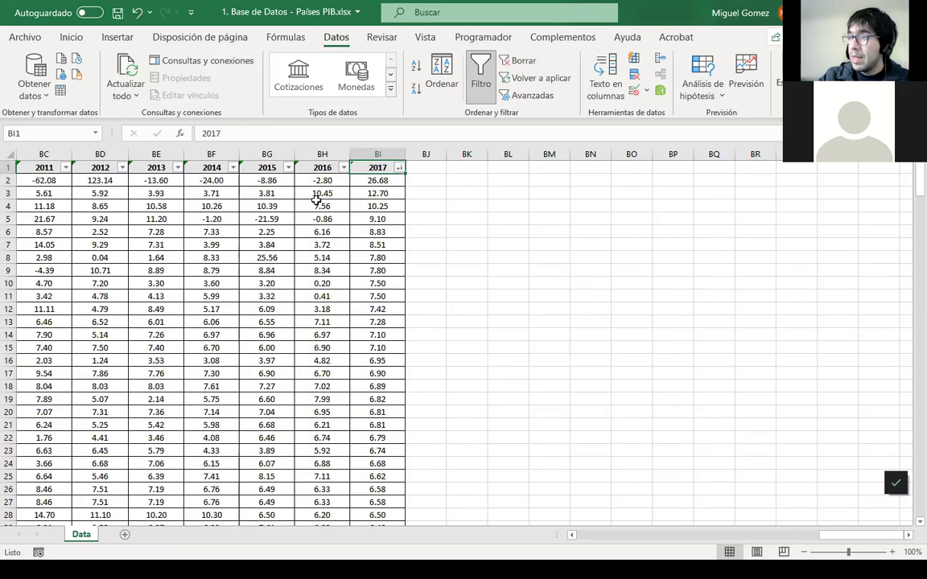
click(369, 182)
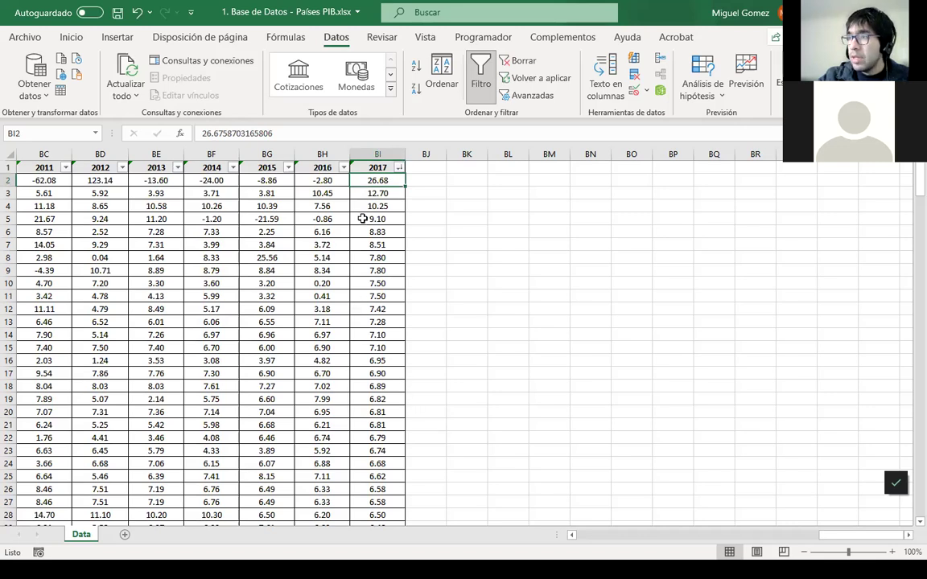
middle_click(493, 231)
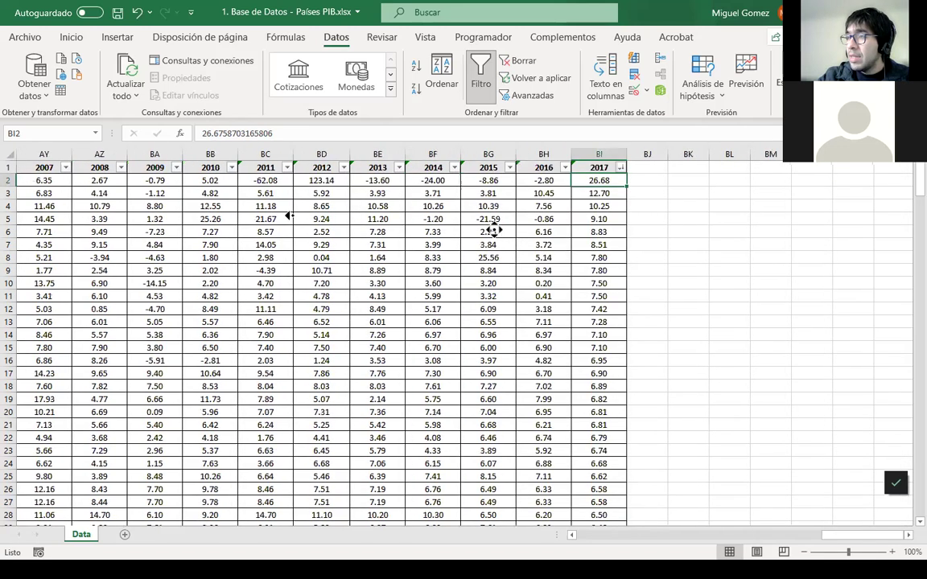
Check which country in A2 ranks first for 2017 and return to its growth value in BI2.
click(90, 180)
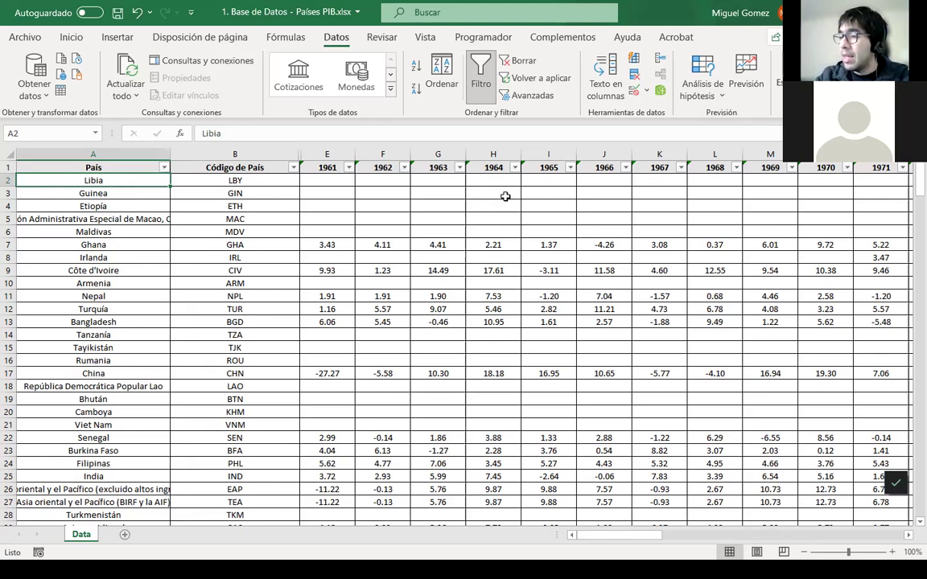
scroll(466, 233, right, 8)
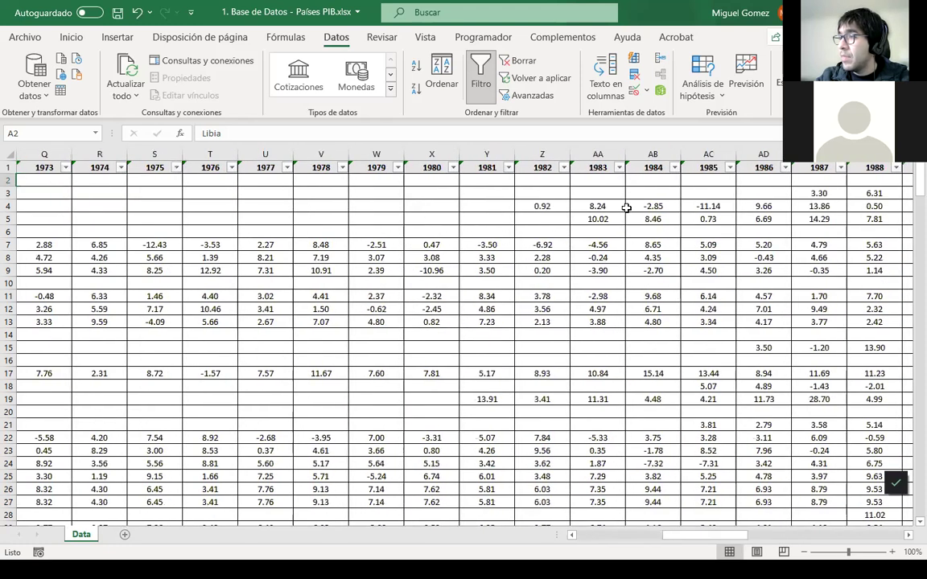
click(626, 207)
key(ctrl+Right)
key(Up)
key(Up)
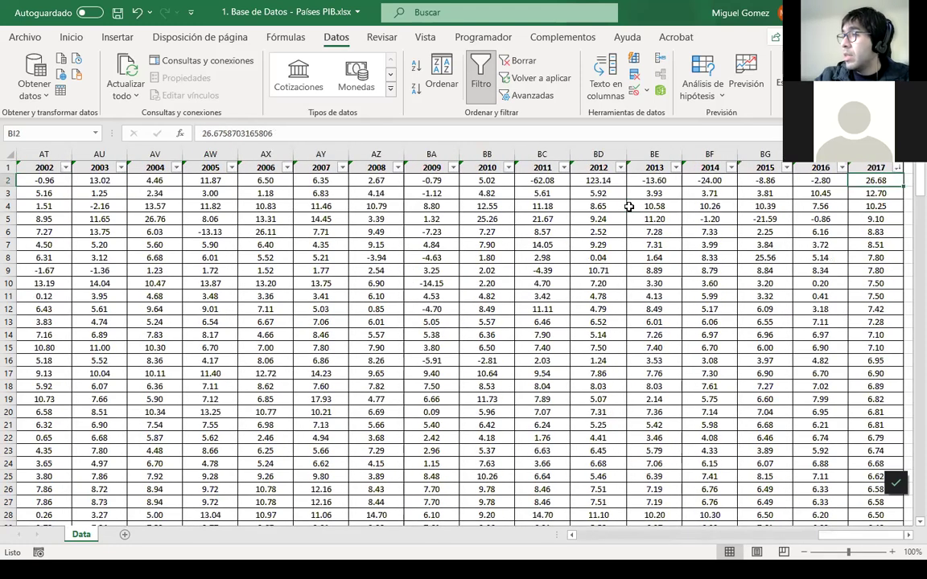
Reapply the largest-to-smallest sort on the 2017 column and check its available number filters.
key(alt+Down)
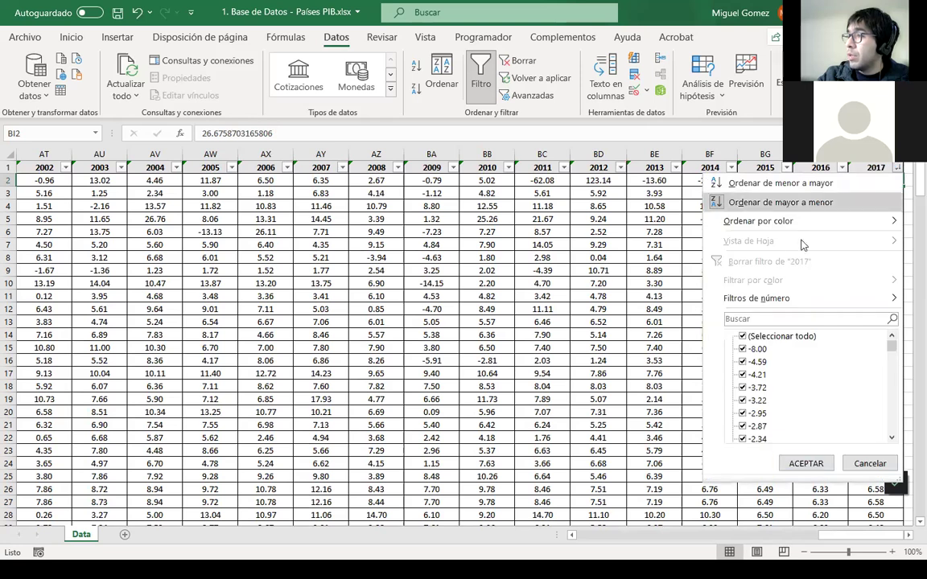
click(716, 202)
click(883, 206)
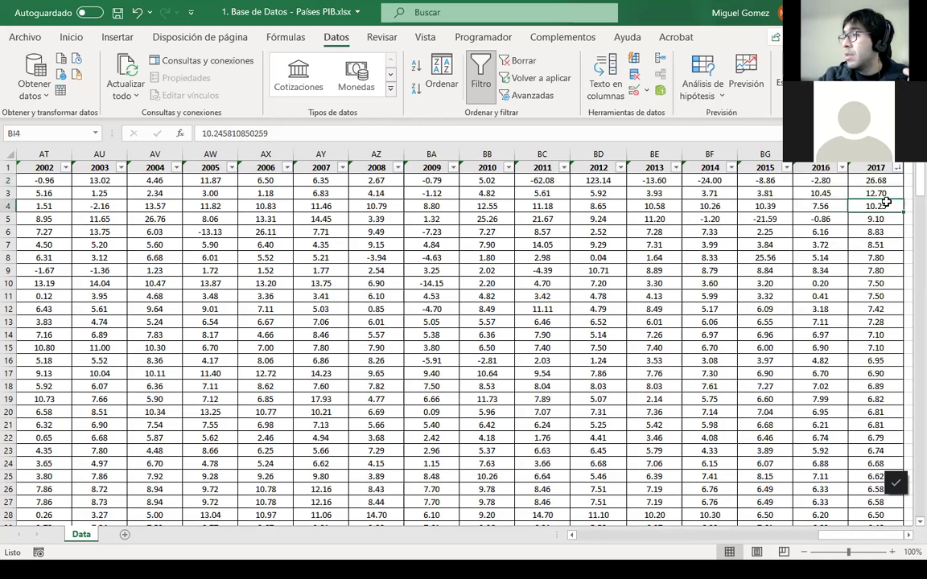
key(ctrl+Up)
key(alt+Down)
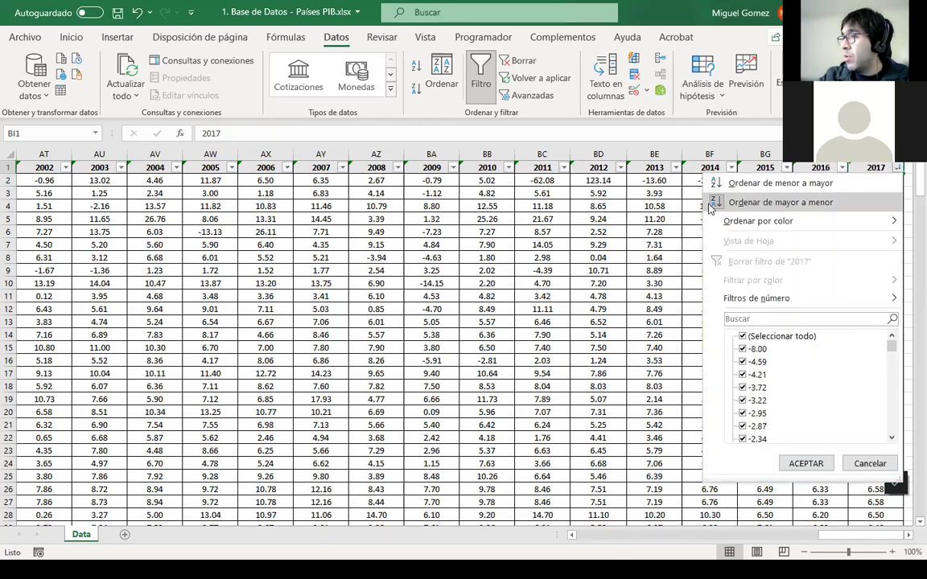
mouse_move(770, 299)
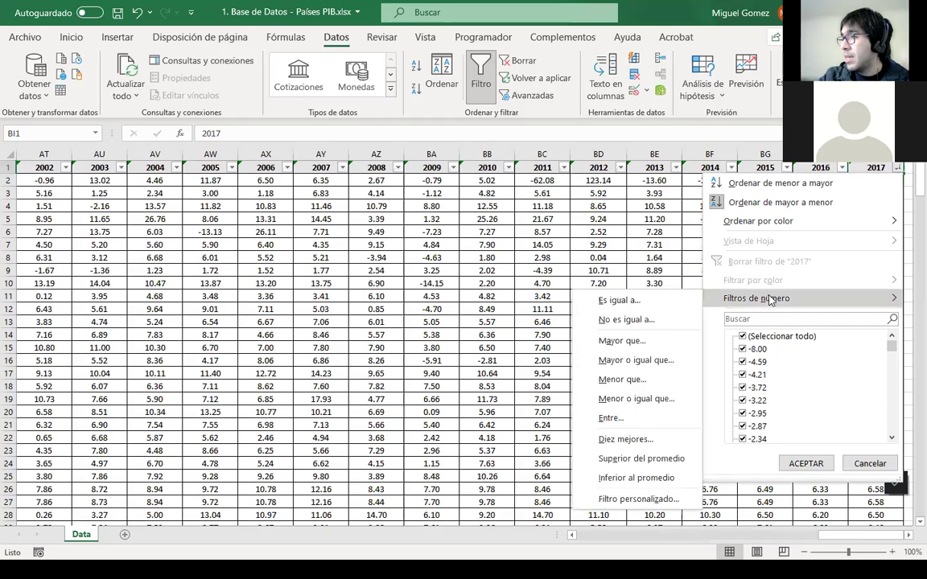
key(Escape)
Sort the whole table alphabetically from A to Z by the País column.
scroll(125, 218, left, 15)
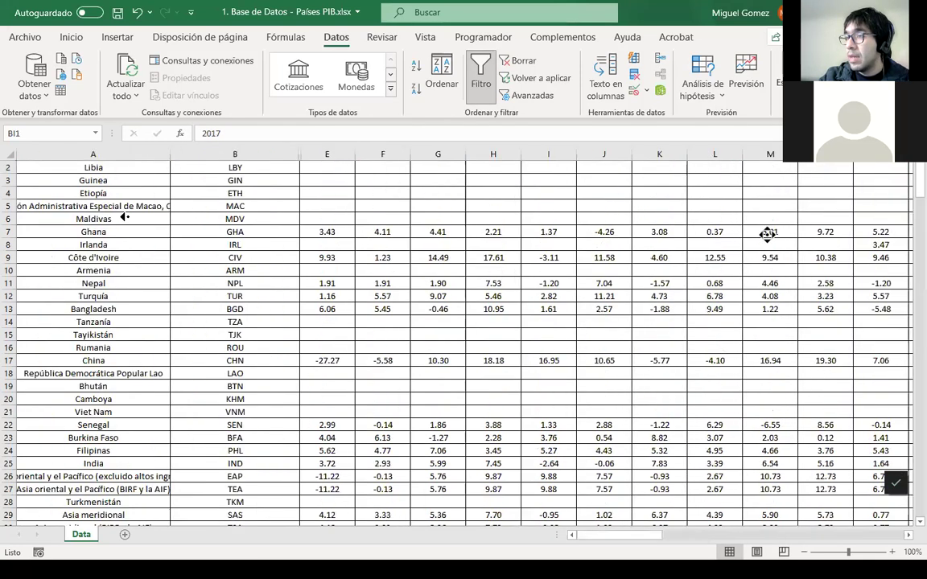
scroll(120, 202, up, 1)
key(ctrl+Home)
click(163, 168)
key(Escape)
click(159, 169)
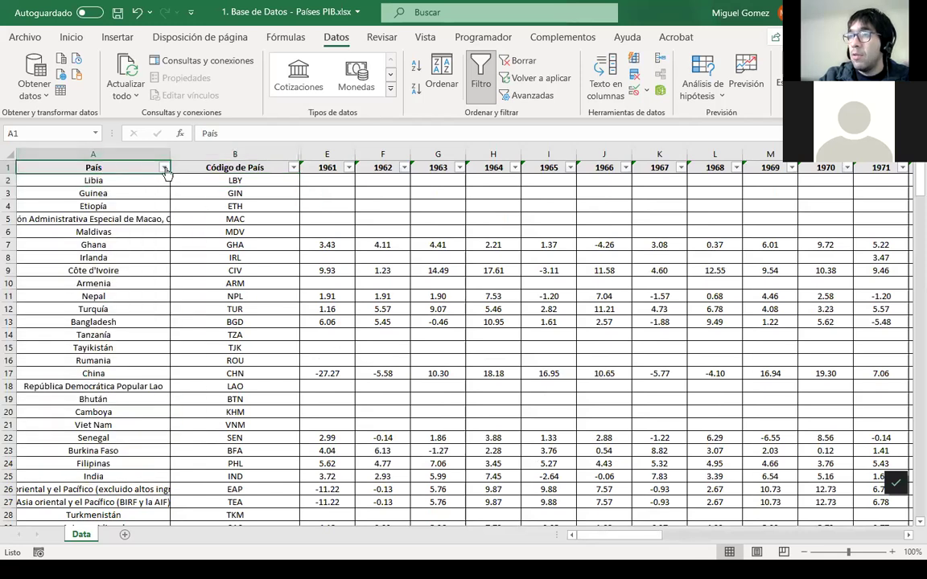
click(165, 169)
click(83, 180)
click(325, 282)
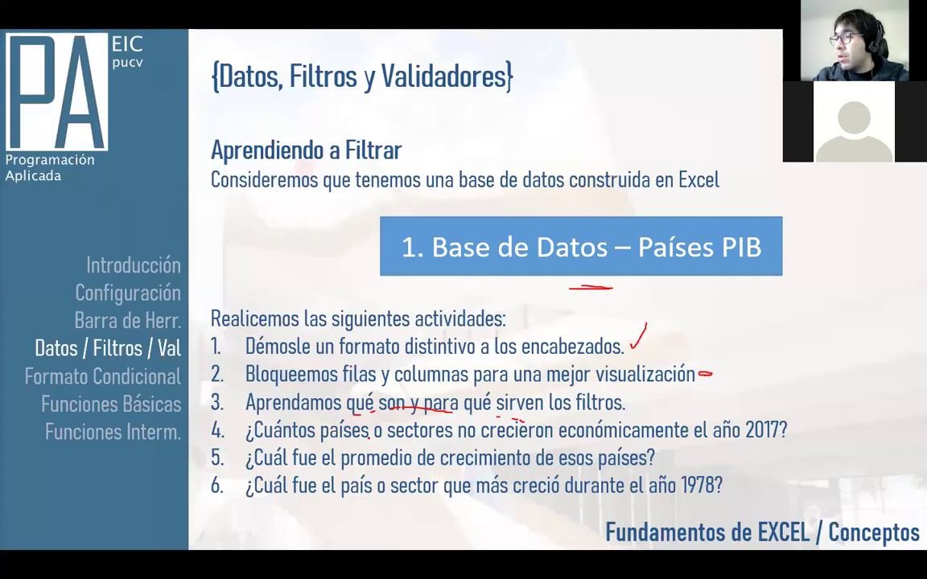
drag(328, 441, 380, 441)
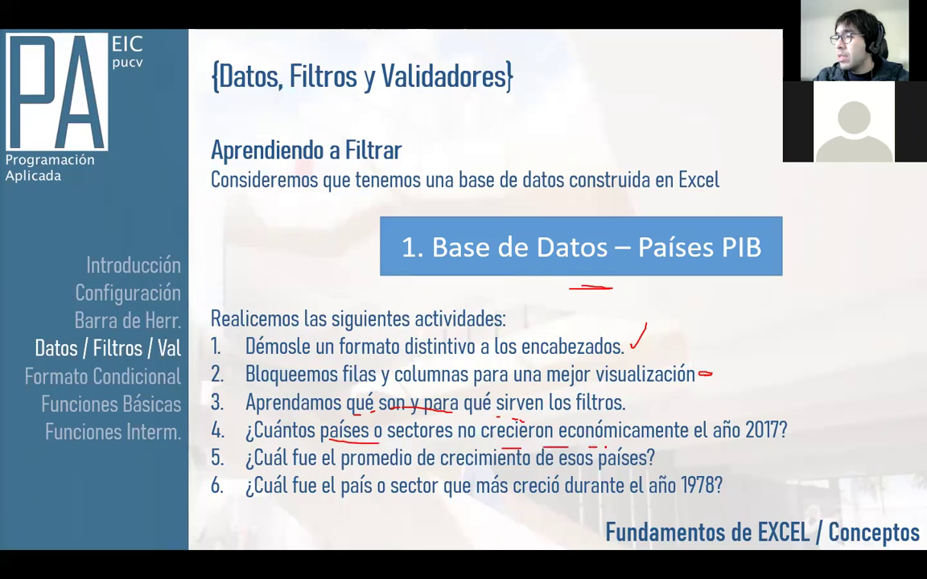
drag(697, 453, 733, 456)
mouse_move(742, 398)
mouse_down()
mouse_move(813, 420)
mouse_move(761, 459)
mouse_up()
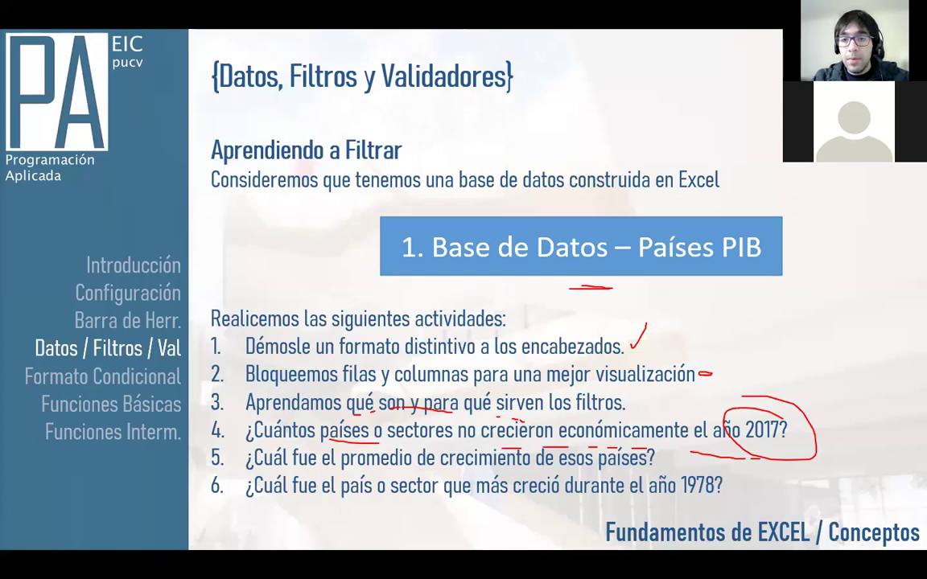
Switch back to the Excel workbook, sort the table by 2017 from smallest to largest and inspect the negative-growth rows by selecting BH2:BI13.
key(alt+Tab)
click(739, 244)
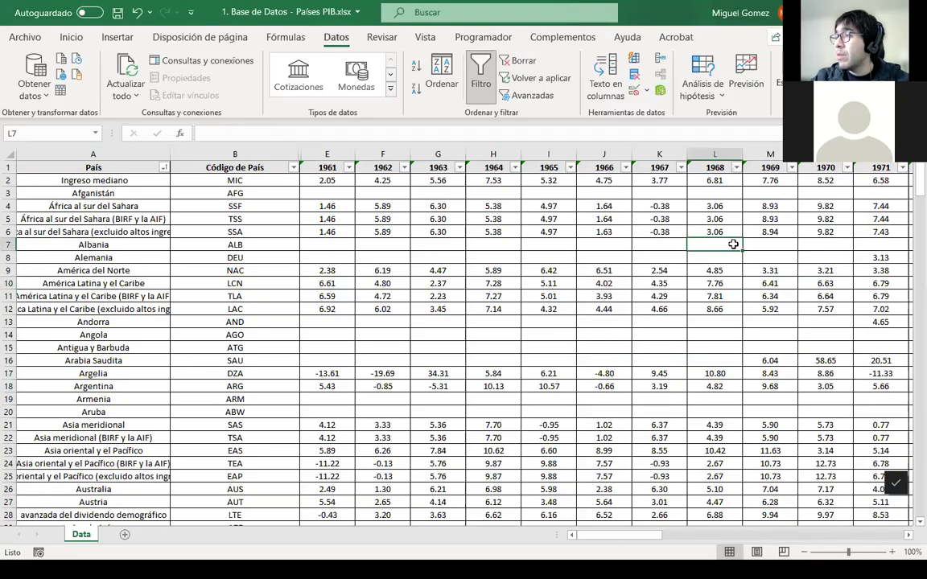
click(754, 230)
key(ctrl+Right)
click(855, 194)
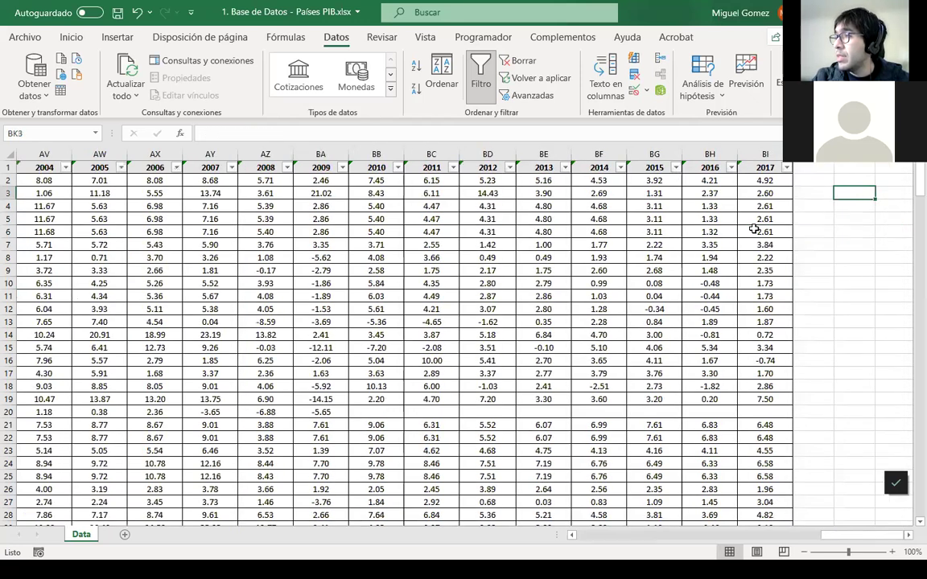
click(785, 168)
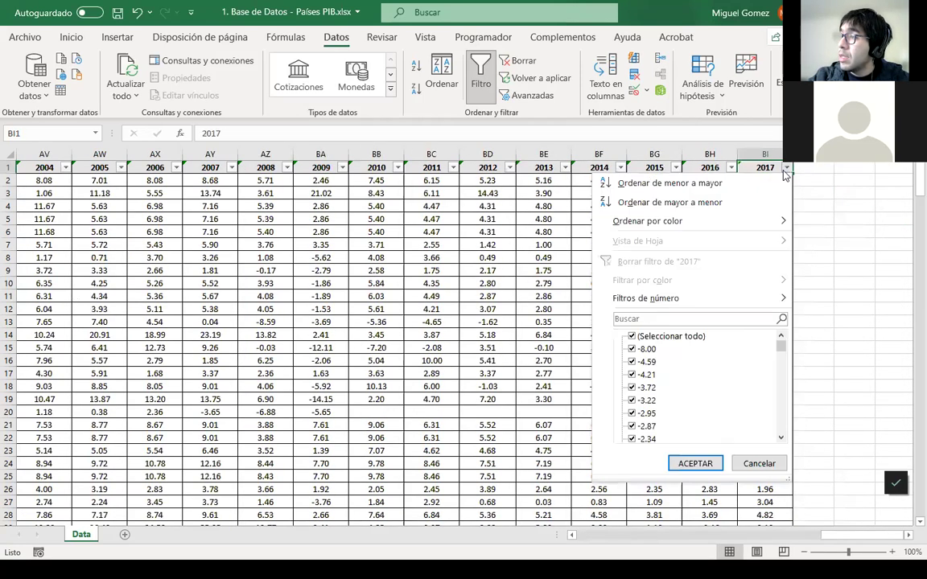
click(712, 185)
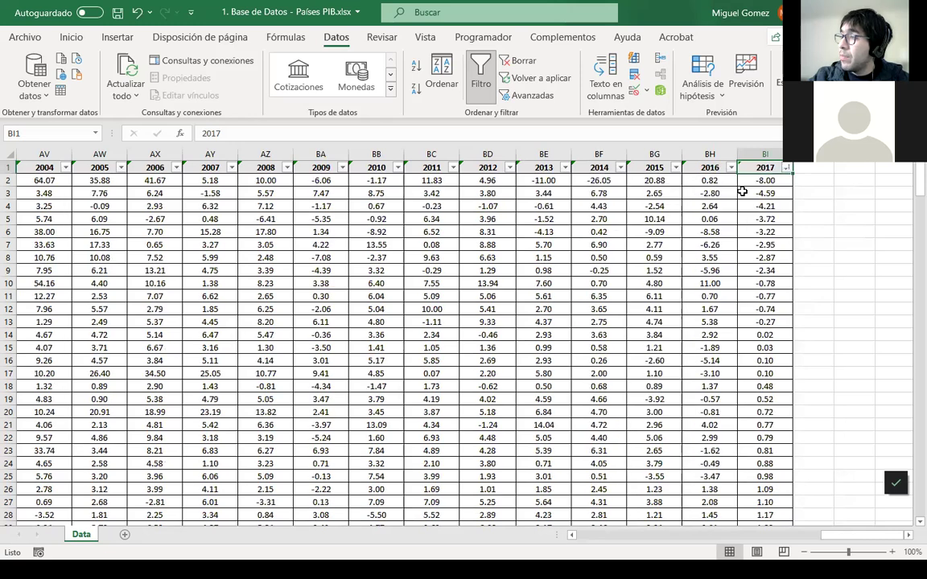
drag(766, 180, 708, 322)
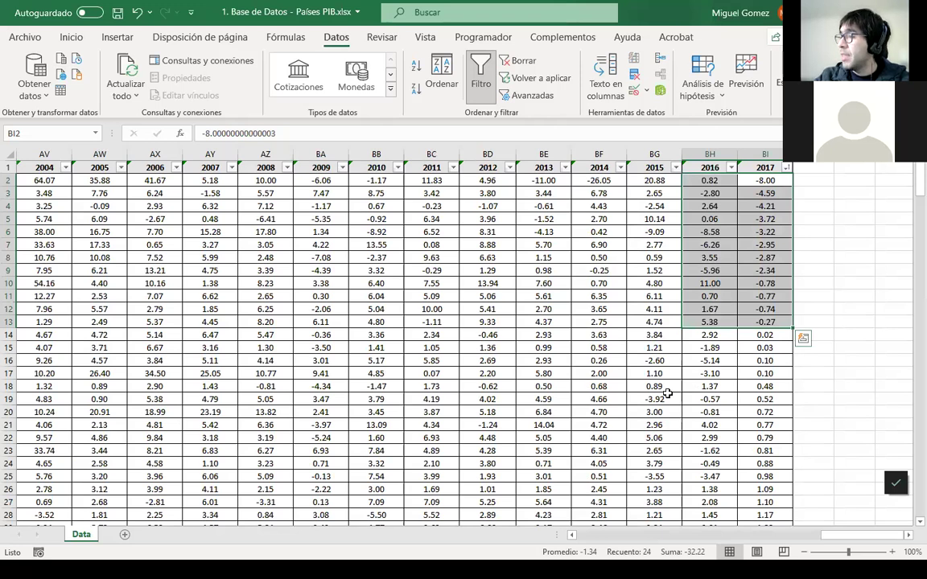
click(769, 411)
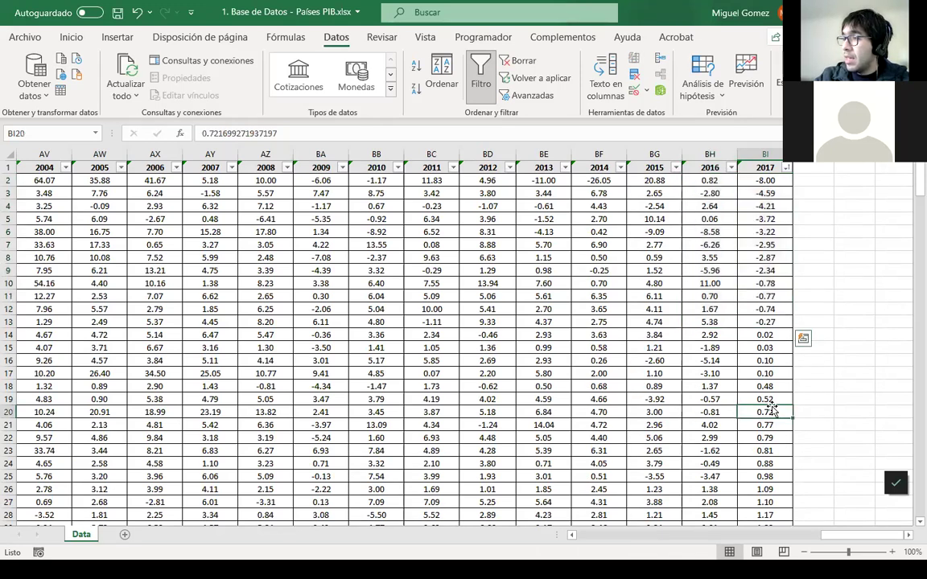
click(786, 168)
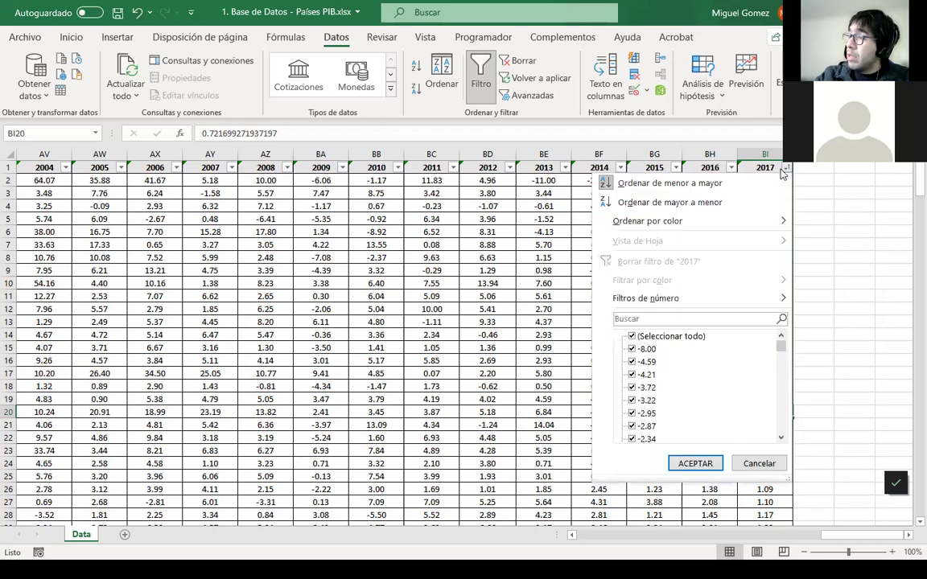
click(786, 169)
click(786, 169)
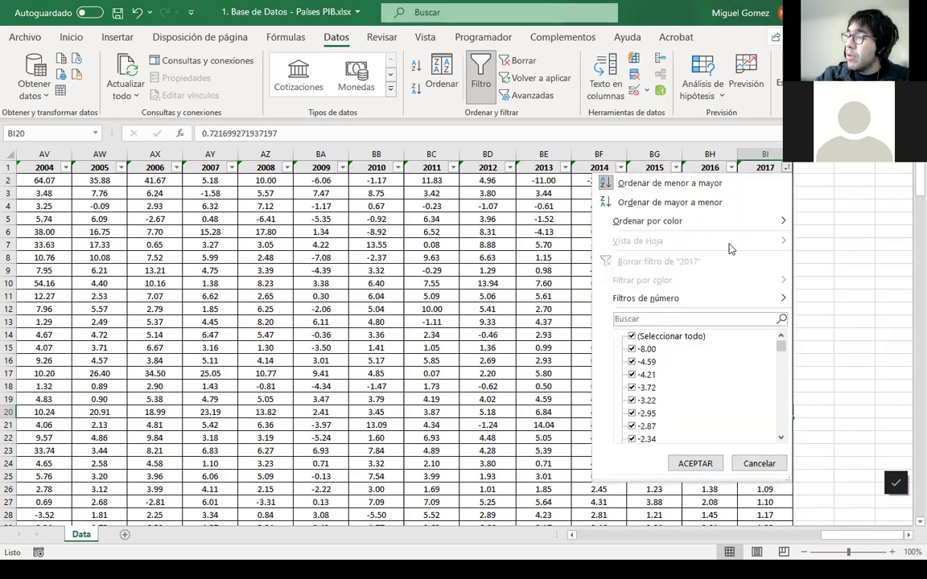
mouse_move(727, 299)
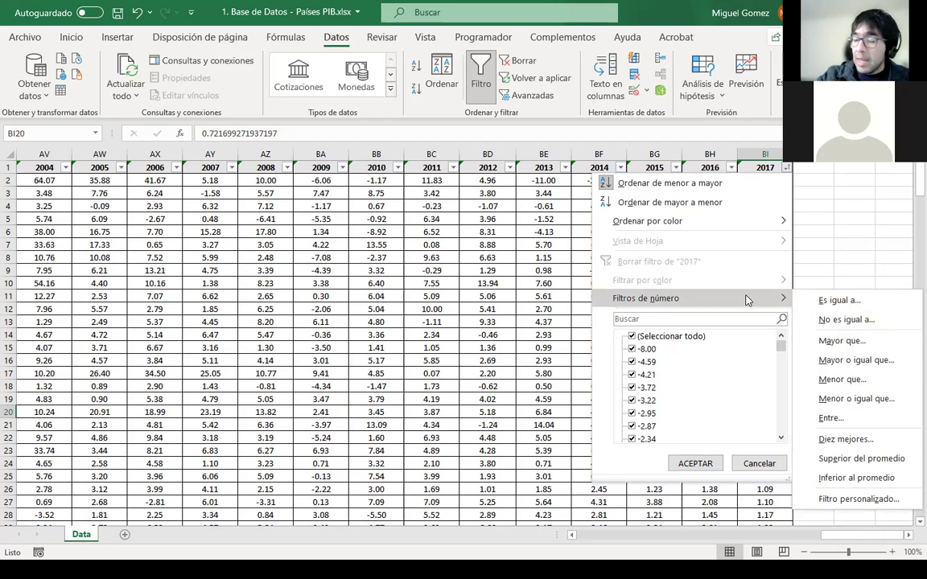
click(868, 405)
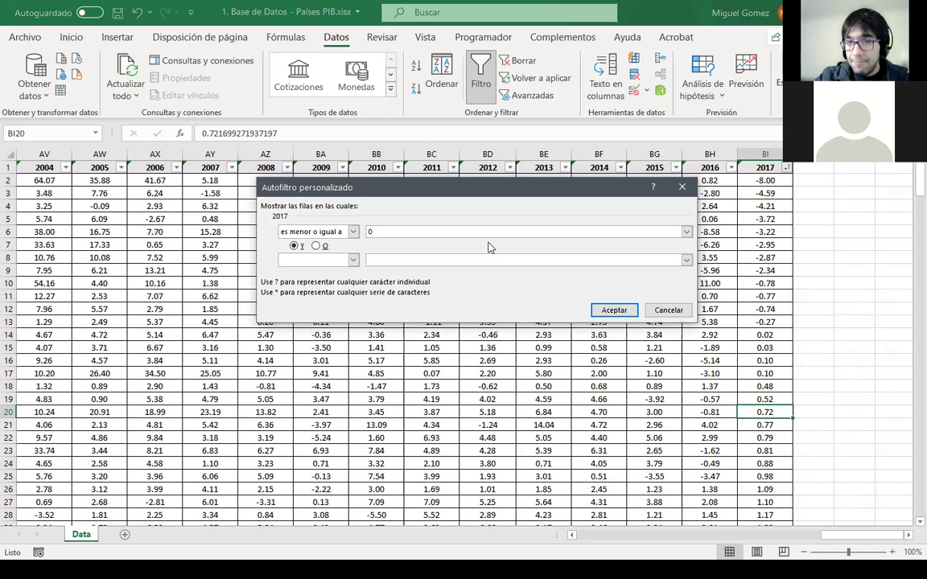
click(668, 311)
click(745, 163)
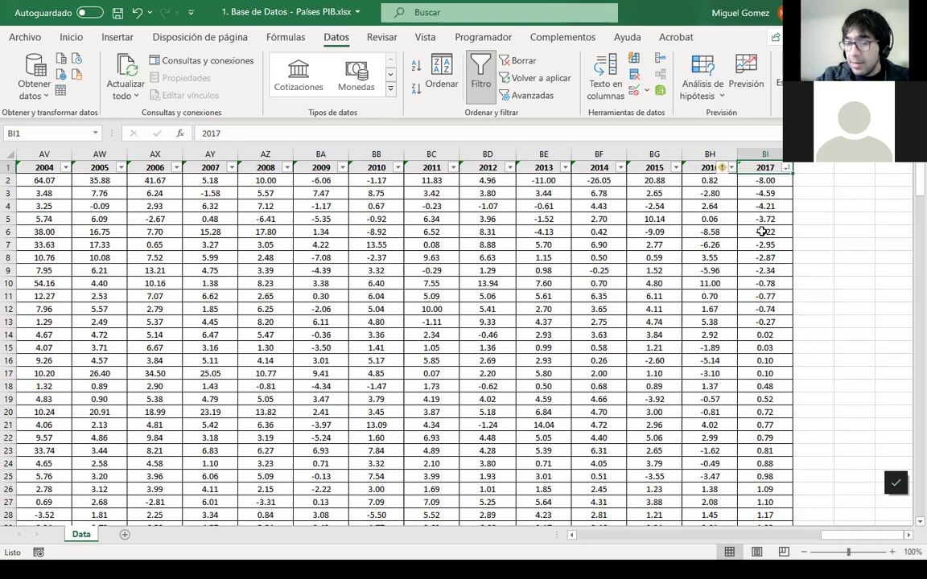
Filter the 2017 column with a number filter to show only rows less than or equal to 0.
click(787, 168)
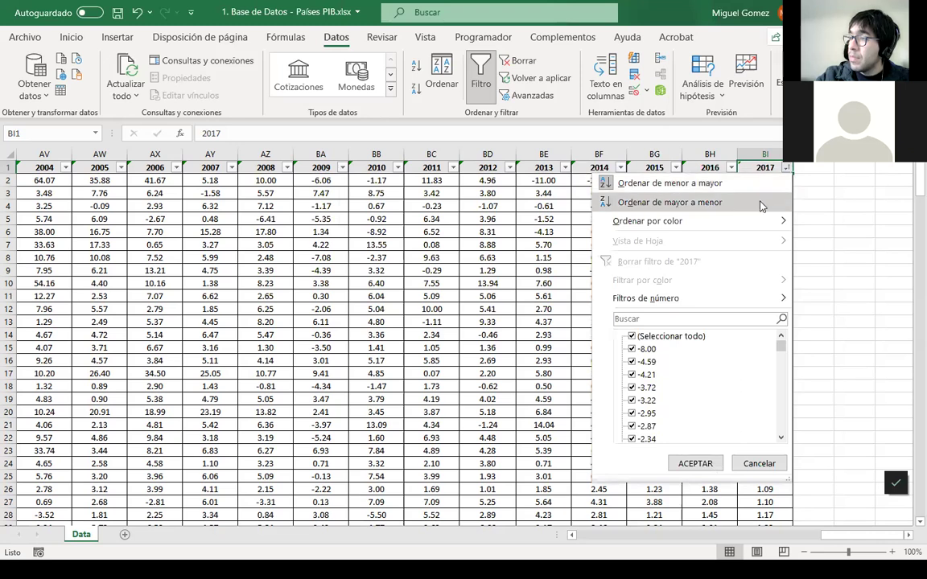
mouse_move(756, 302)
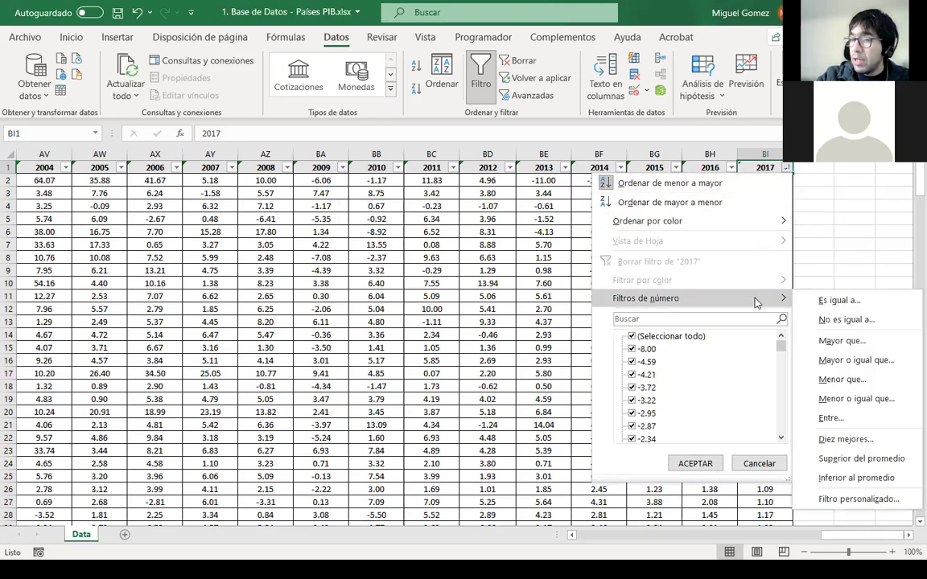
click(855, 399)
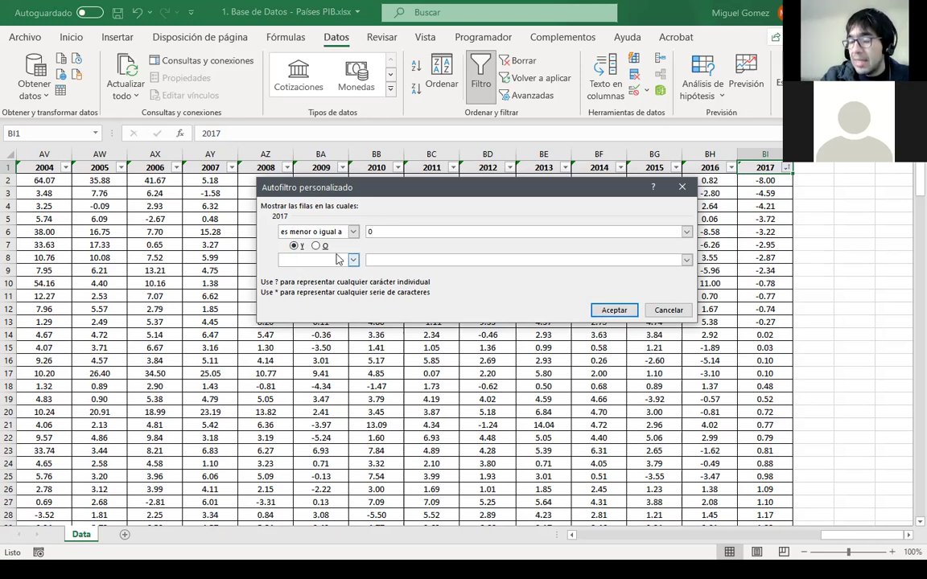
click(615, 312)
click(739, 338)
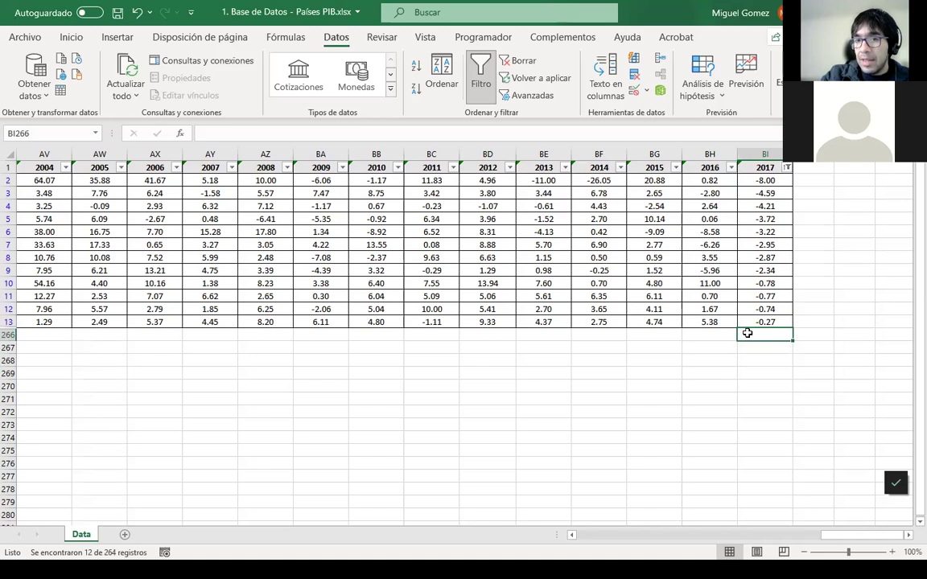
Review the filtered growth values and the matching countries in the País column.
drag(766, 180, 265, 285)
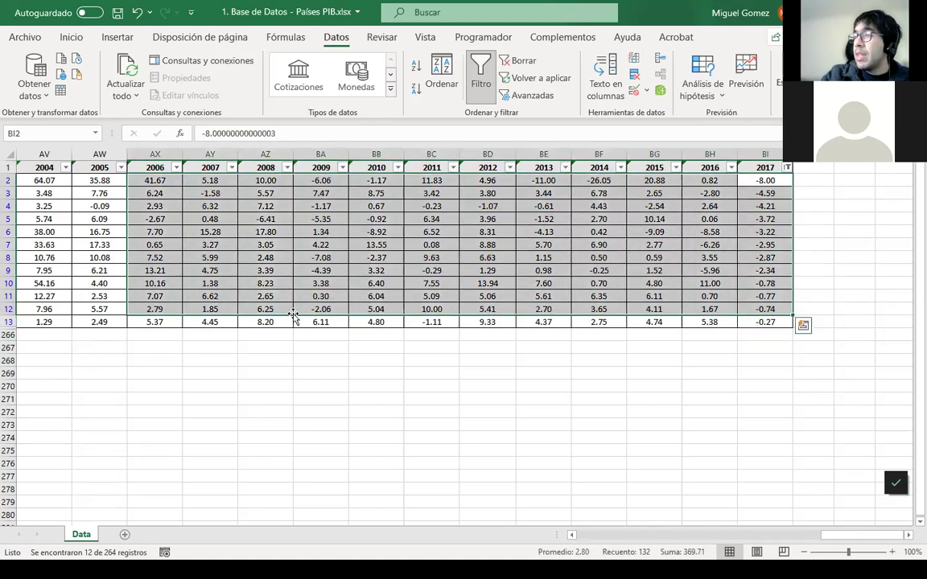
click(544, 283)
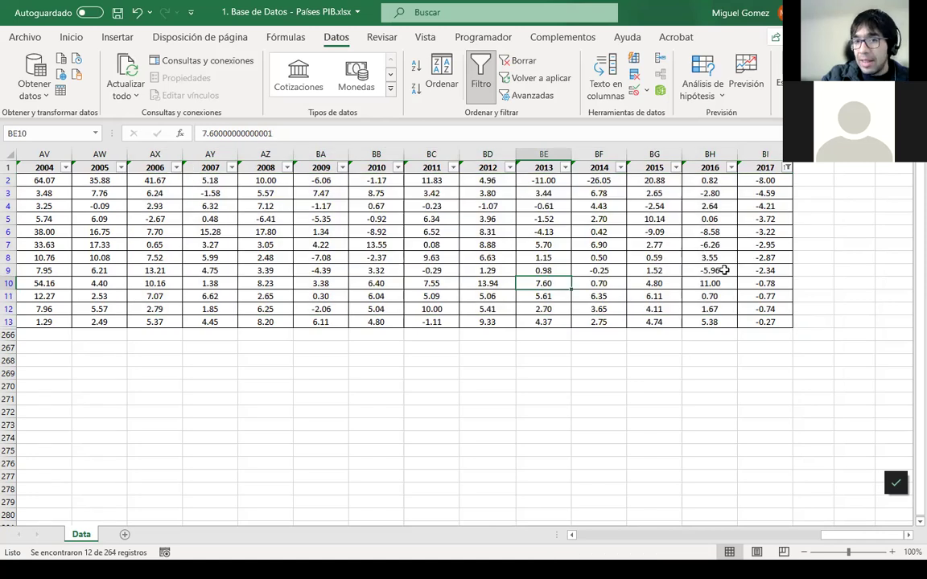
scroll(805, 264, left, 15)
drag(79, 182, 116, 375)
click(114, 376)
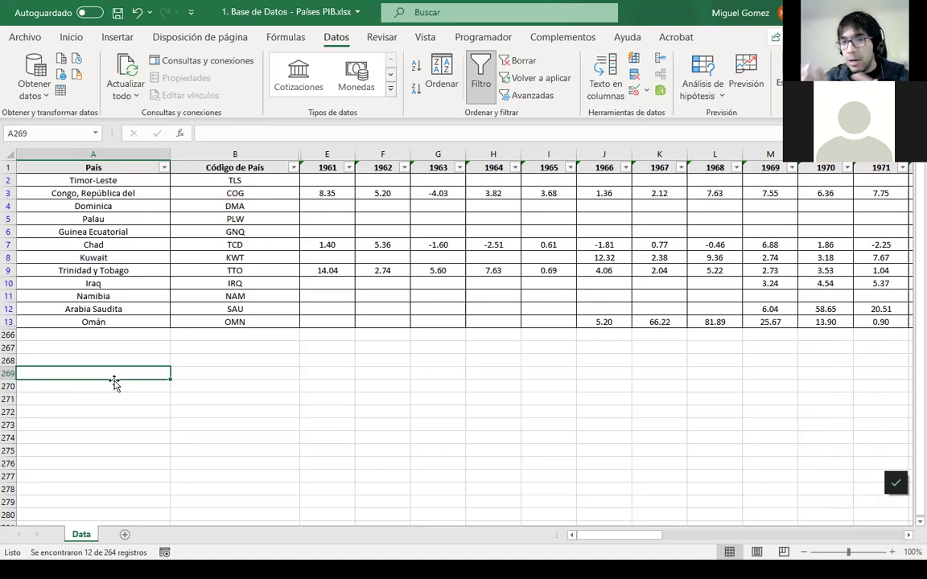
key(alt+Tab)
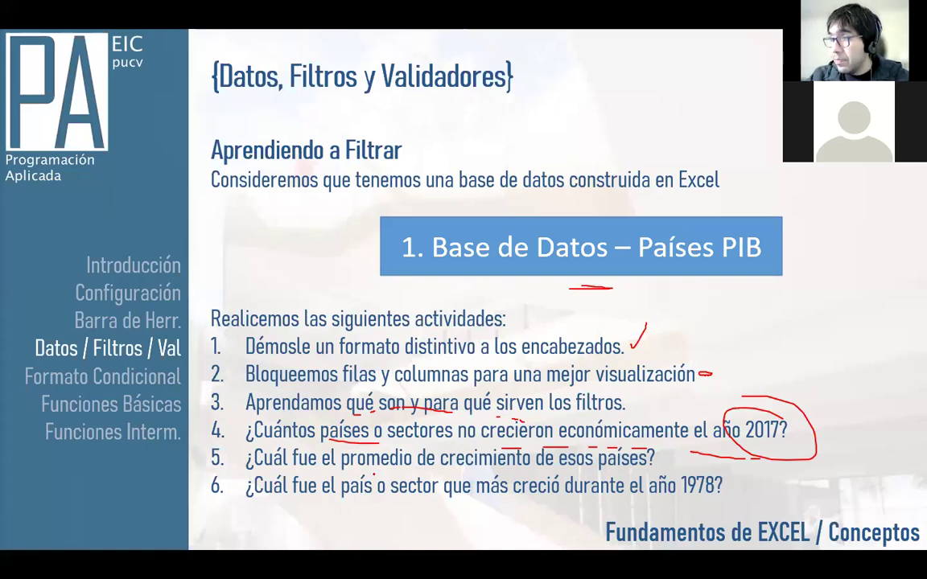
drag(342, 475, 406, 476)
drag(538, 466, 654, 466)
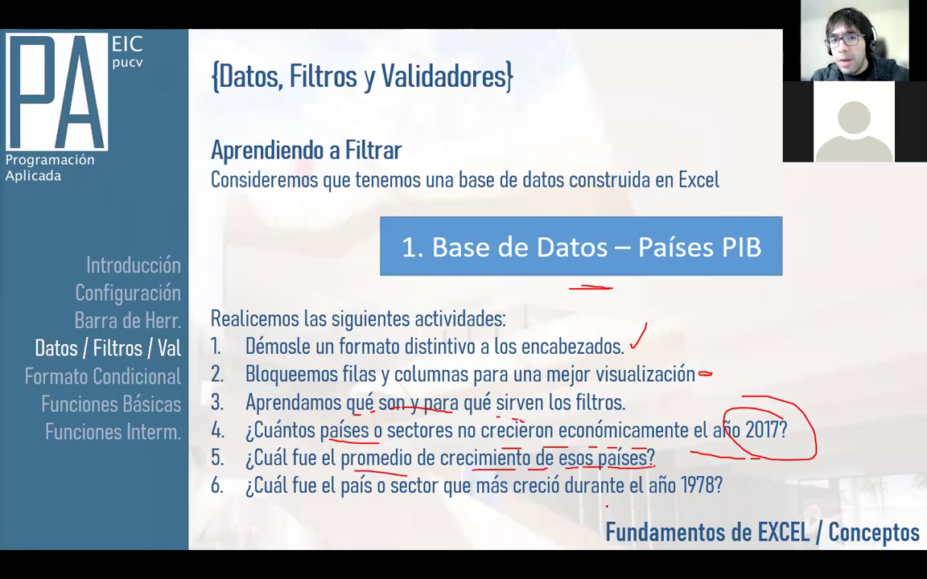
Switch to the Excel workbook and check the average of the filtered 2017 growth values by selecting BI2:BI13.
key(alt+Tab)
scroll(602, 503, down, 3)
scroll(563, 418, up, 3)
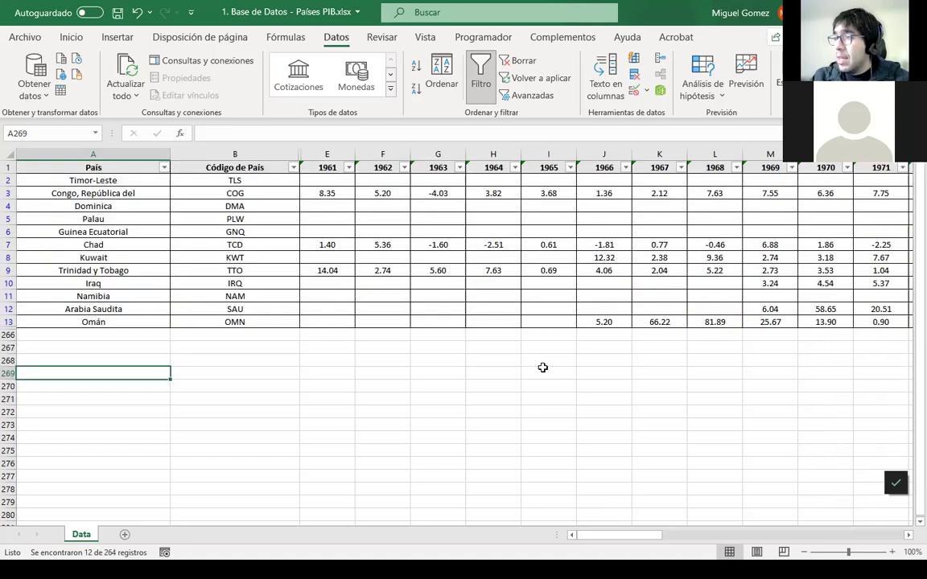
scroll(393, 294, right, 15)
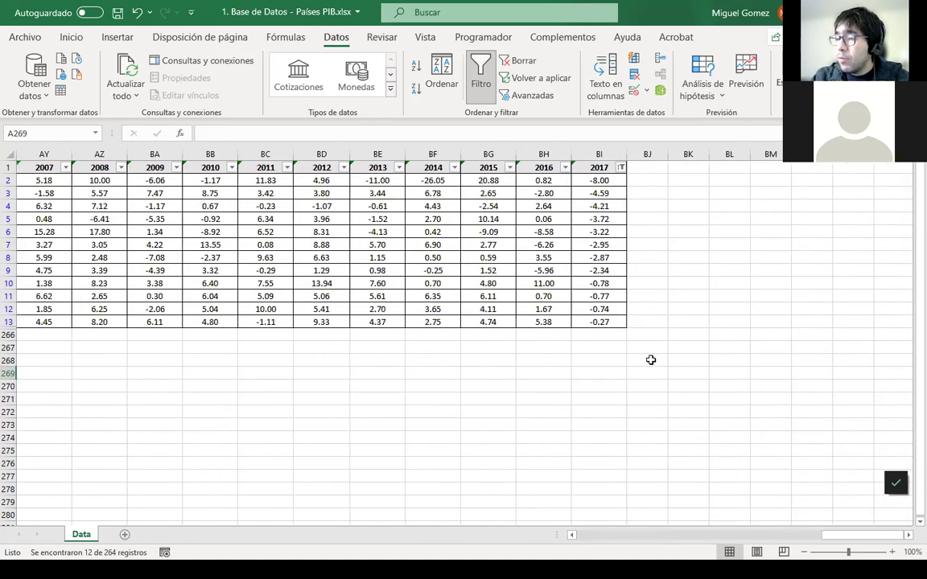
click(603, 385)
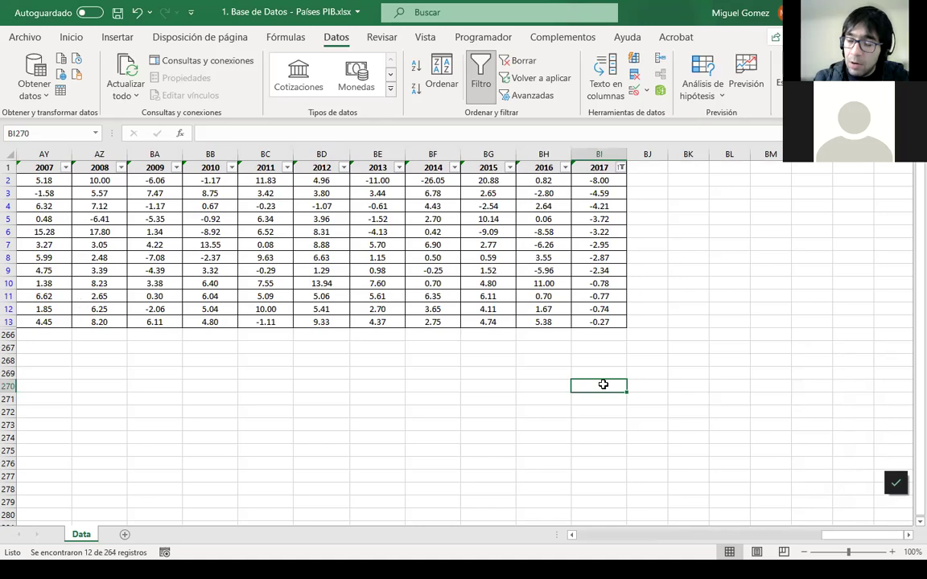
click(764, 309)
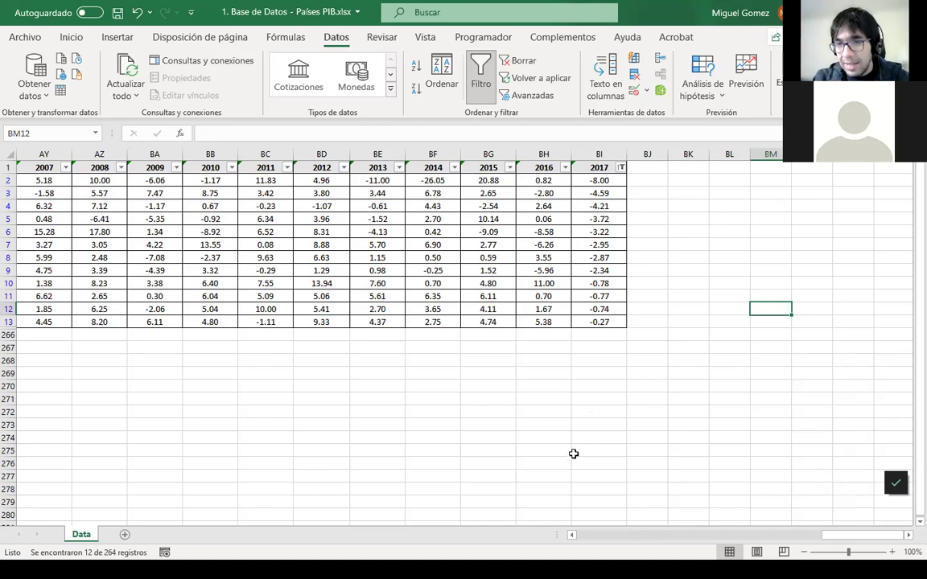
drag(602, 179, 599, 321)
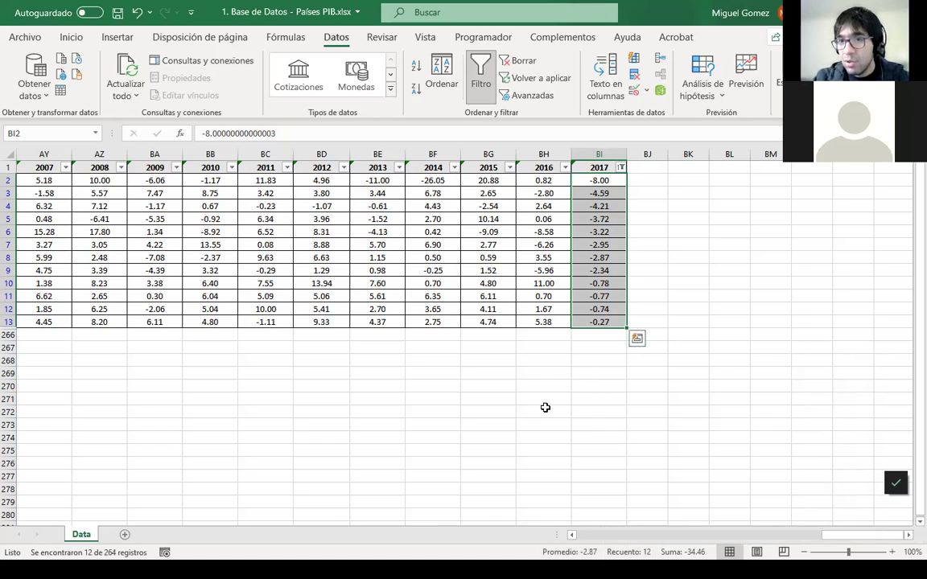
click(527, 475)
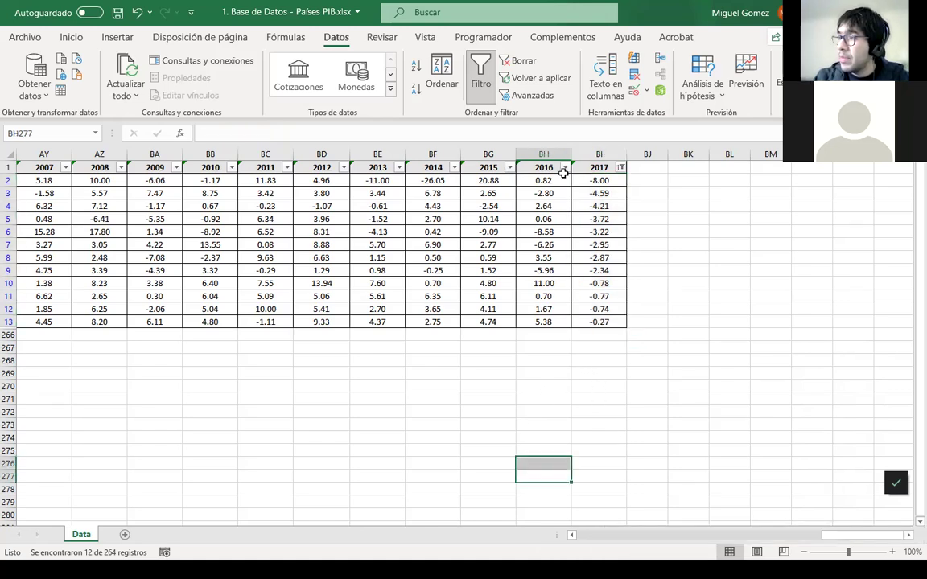
Compare the averages of the filtered growth values for 2016, 2017 and 2012 by selecting rows 2 to 13 of each column.
drag(550, 178, 544, 322)
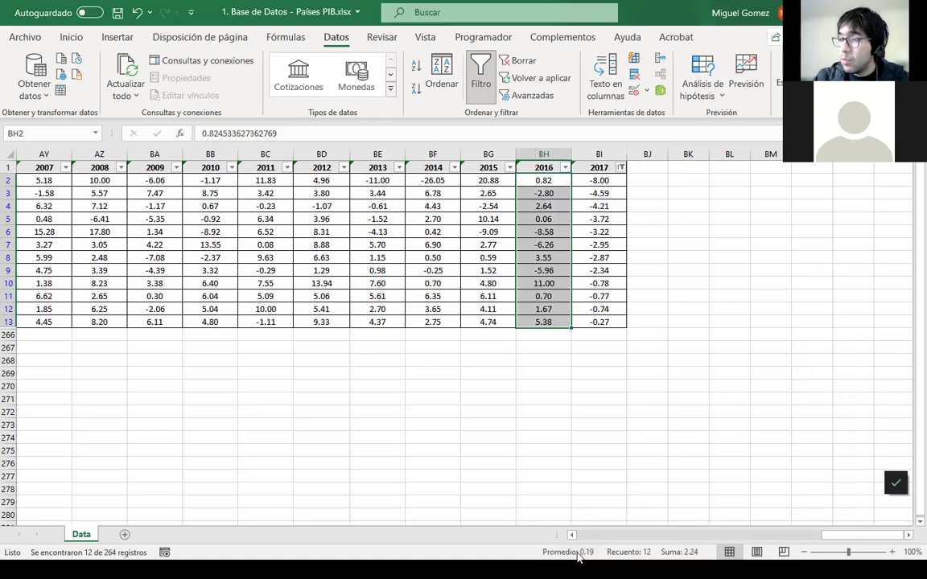
drag(600, 181, 608, 322)
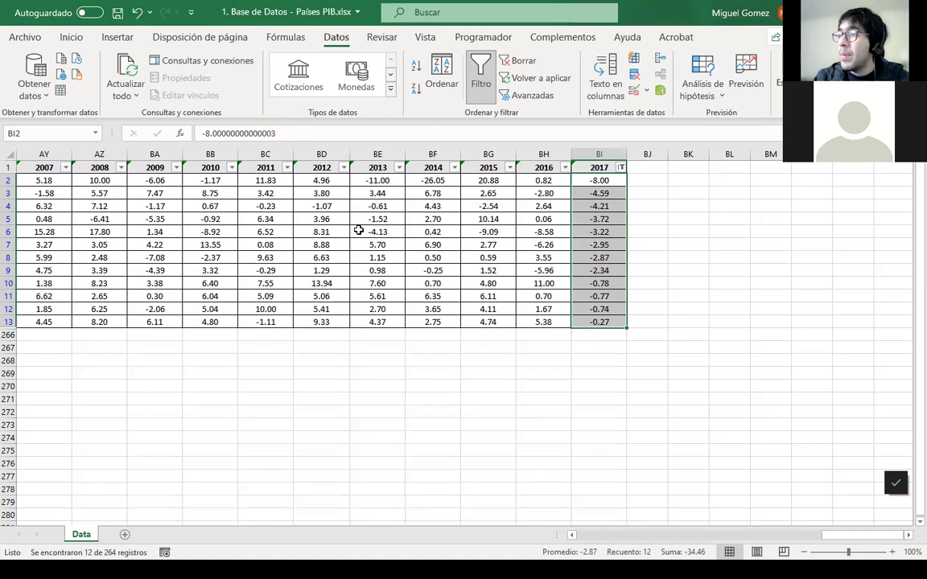
drag(321, 180, 322, 321)
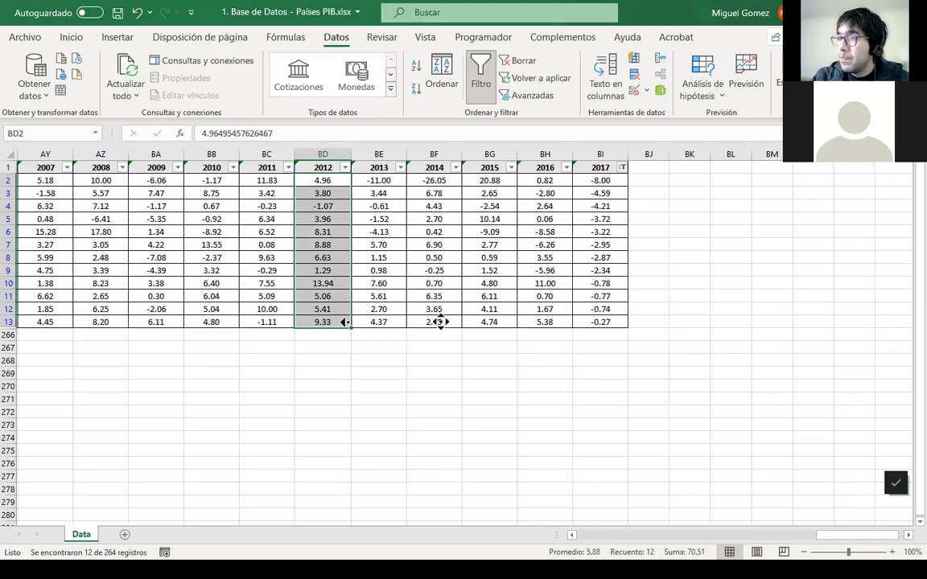
scroll(441, 321, left, 15)
click(193, 401)
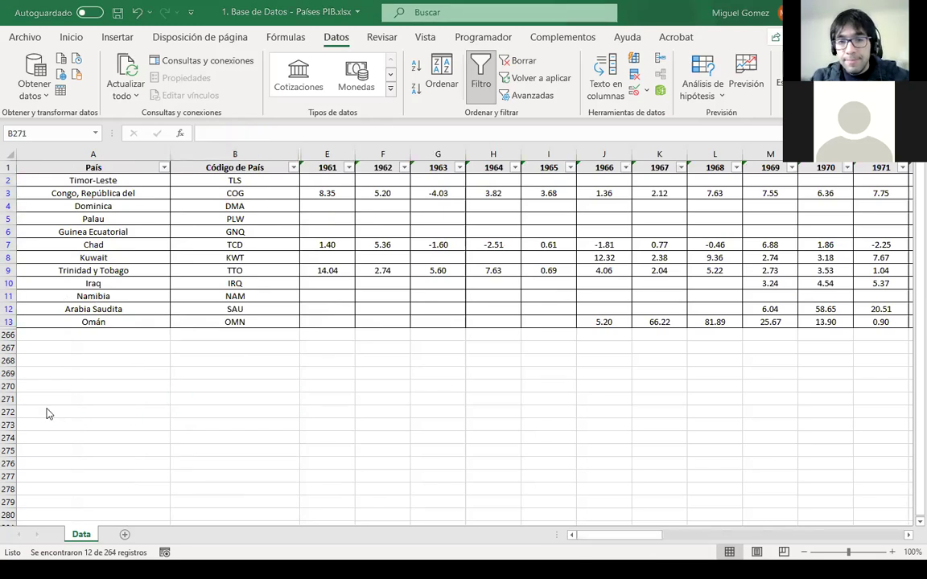
Switch to the slideshow and underline the key words of question 6 about the country or sector that grew most.
key(alt+Tab)
drag(346, 505, 442, 506)
drag(451, 507, 485, 508)
drag(513, 509, 594, 505)
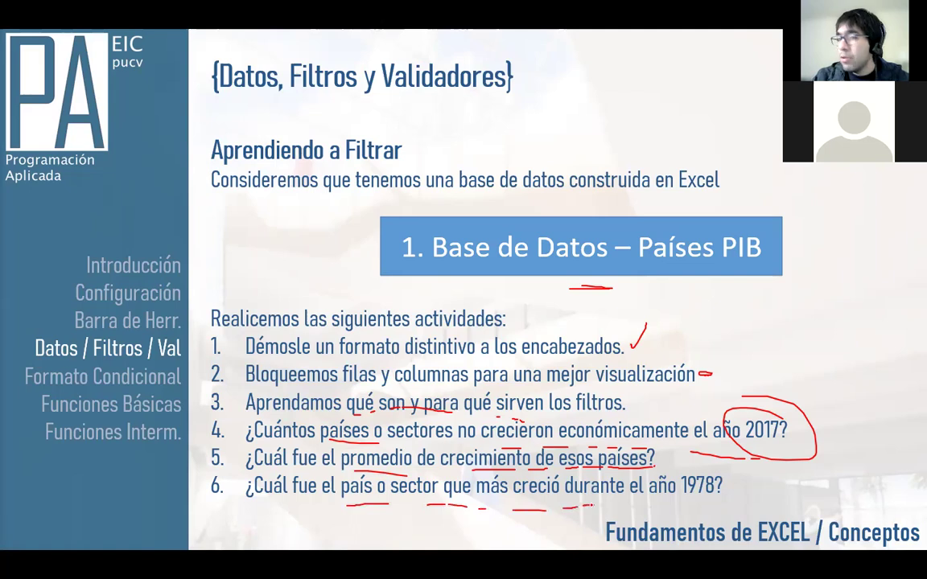
Switch back to the Excel workbook and clear the filter so the table shows all its rows.
key(alt+Tab)
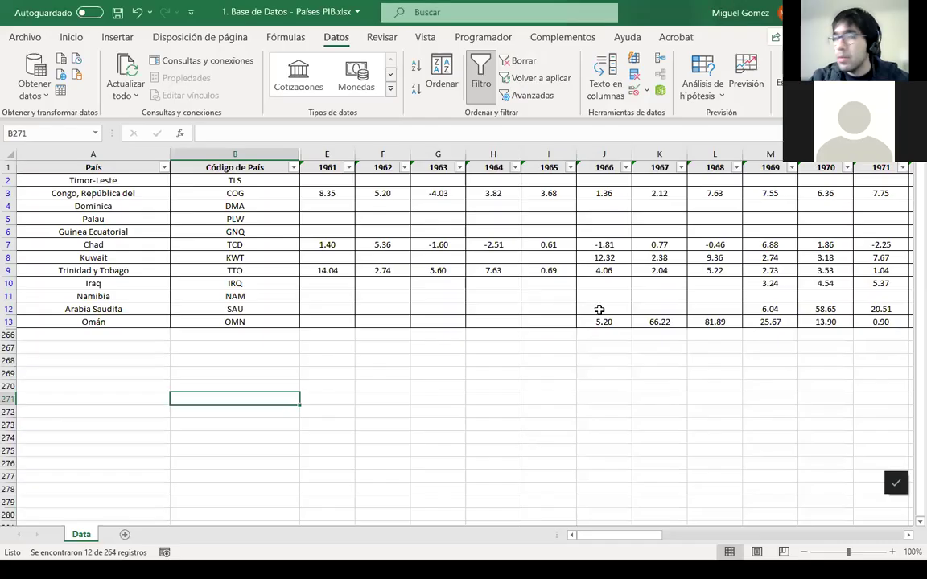
scroll(563, 274, right, 10)
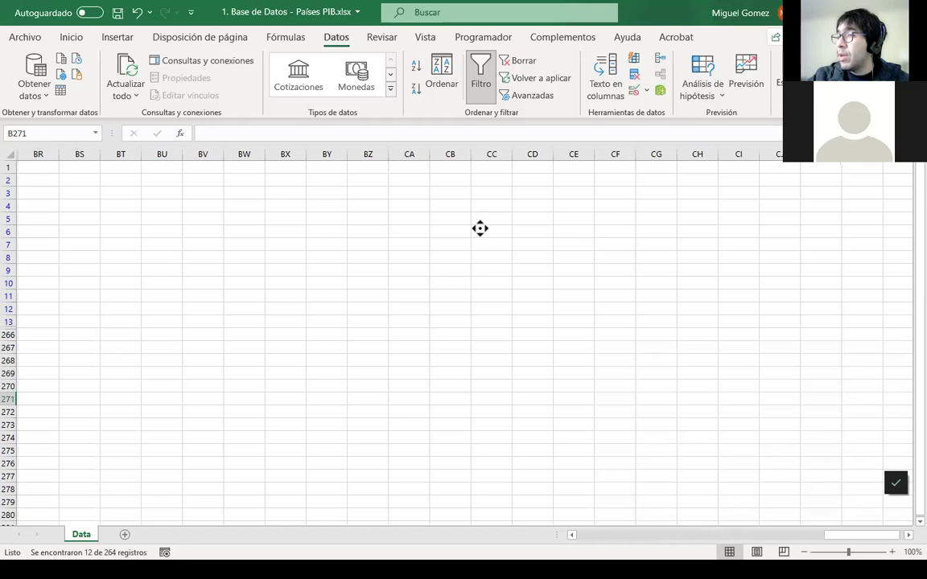
scroll(478, 228, left, 10)
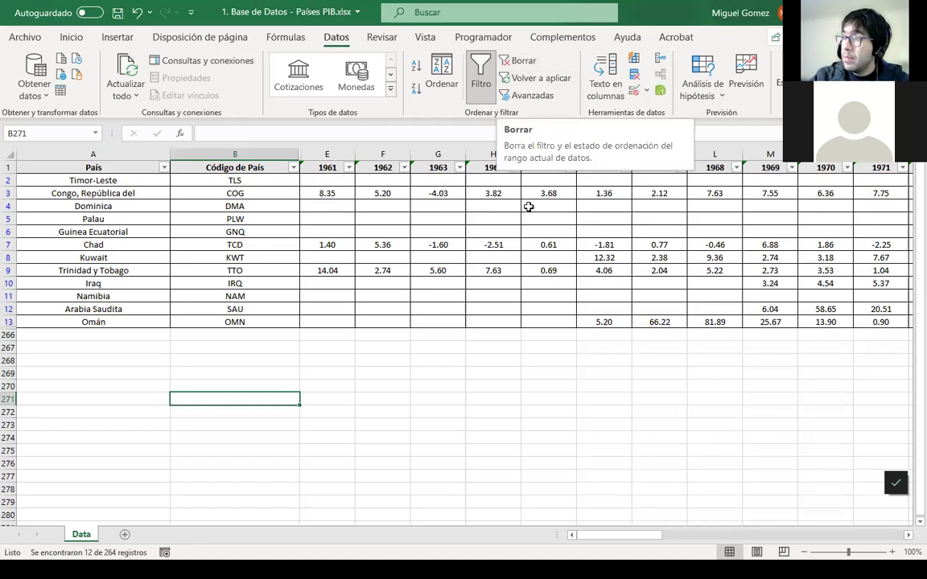
click(481, 168)
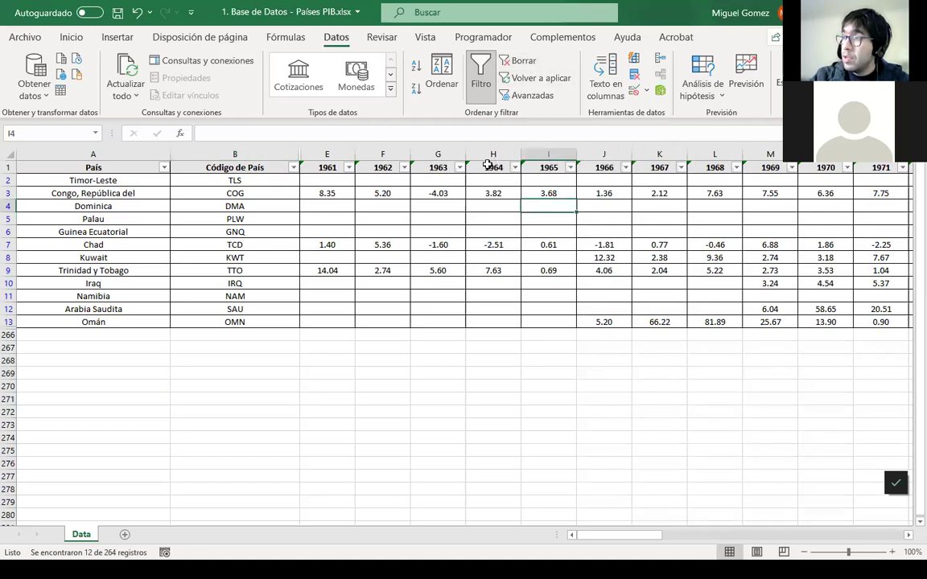
click(522, 62)
click(493, 321)
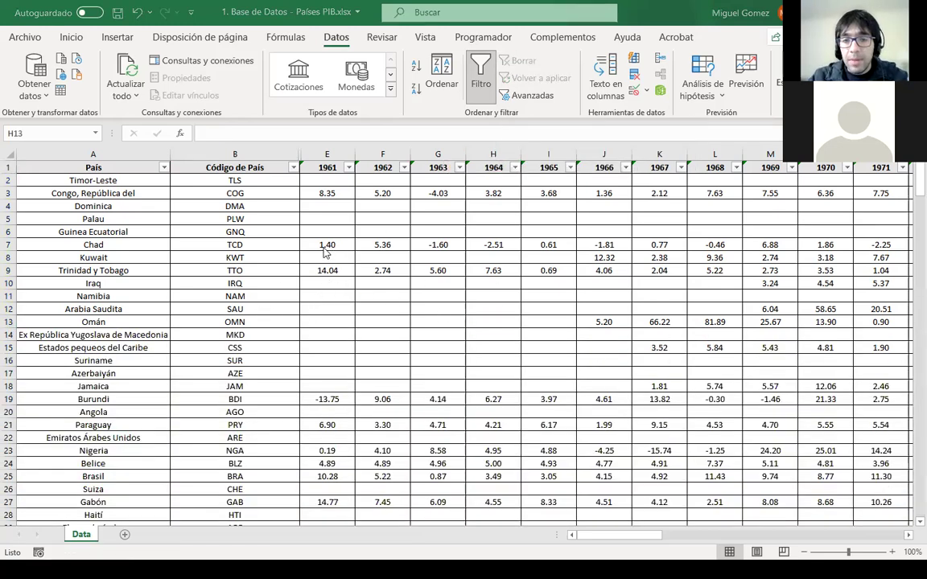
Circle 1978 in question 6 of the slideshow, then sort the Excel table by the 1978 column from largest to smallest.
key(alt+Tab)
mouse_move(716, 469)
mouse_down()
mouse_move(669, 482)
mouse_move(702, 515)
mouse_move(734, 475)
mouse_up()
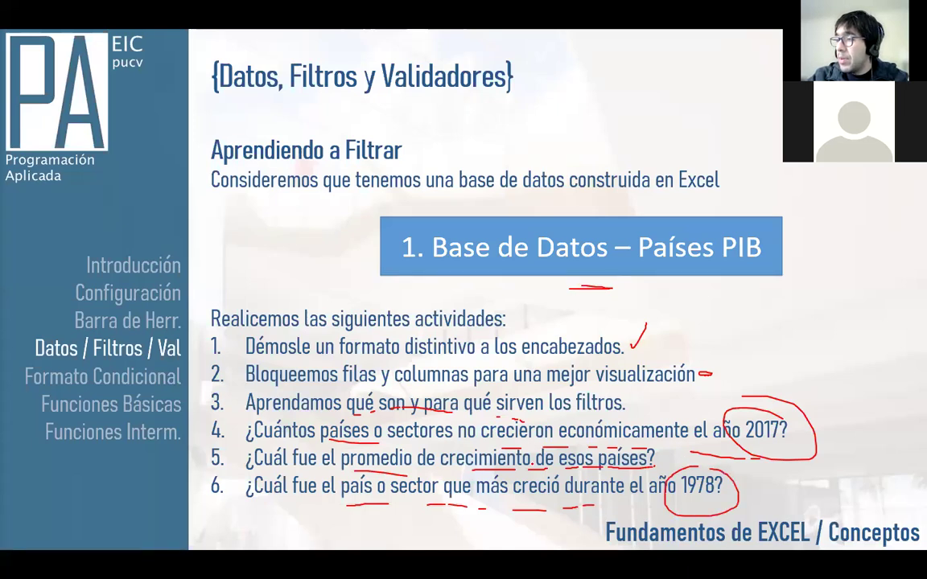
key(alt+Tab)
scroll(483, 298, right, 3)
scroll(656, 314, right, 3)
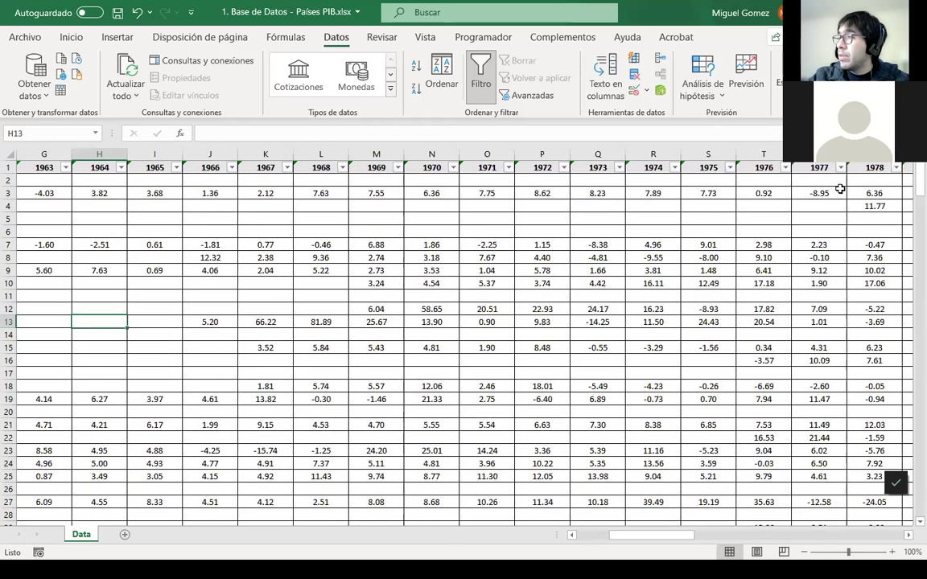
click(896, 168)
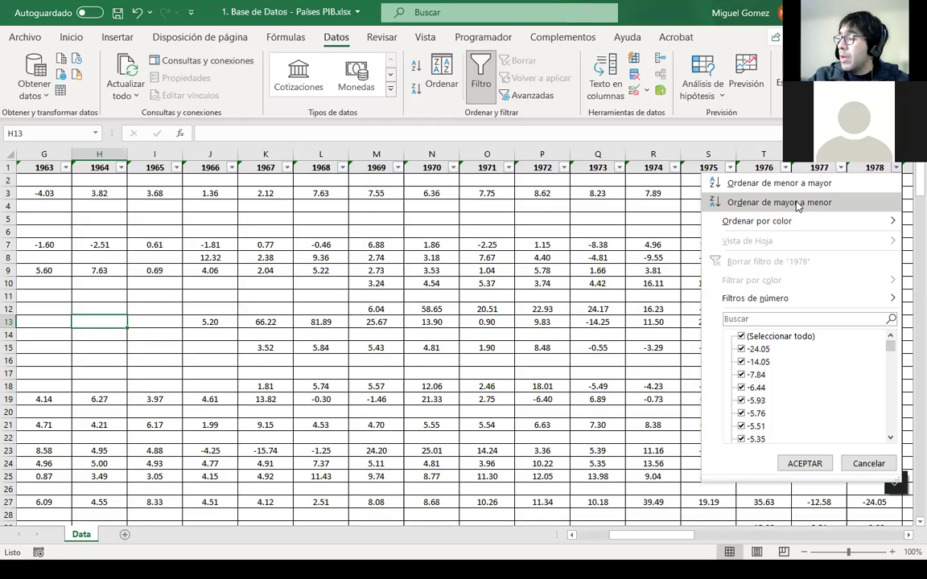
click(797, 204)
Trace the first data row from its 1978 value back to the País column to identify the fastest-growing country.
click(878, 181)
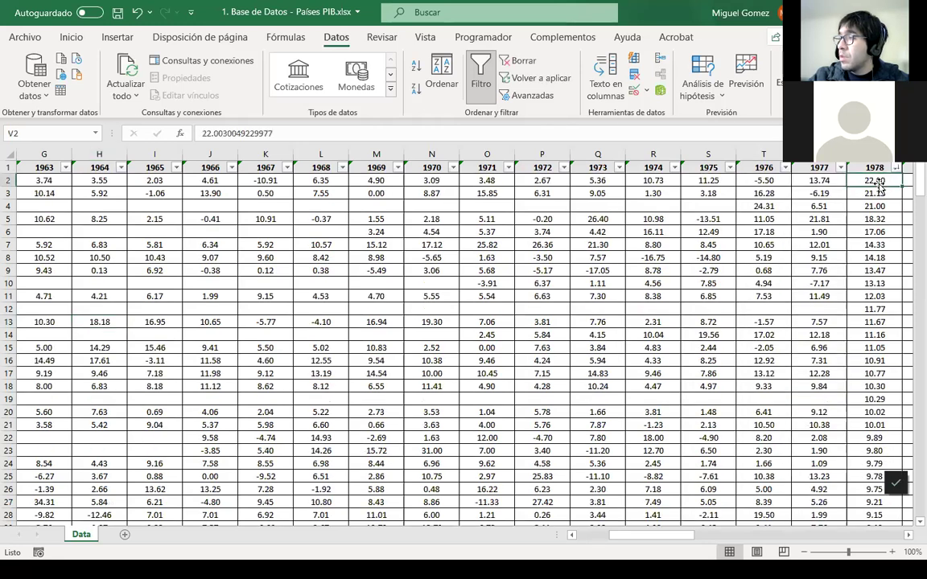
drag(879, 181, 429, 182)
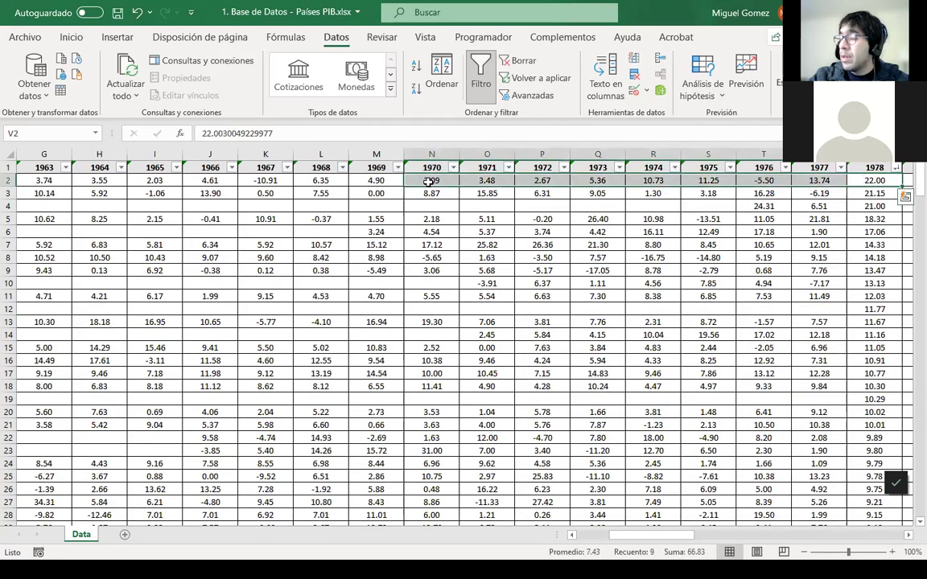
key(Home)
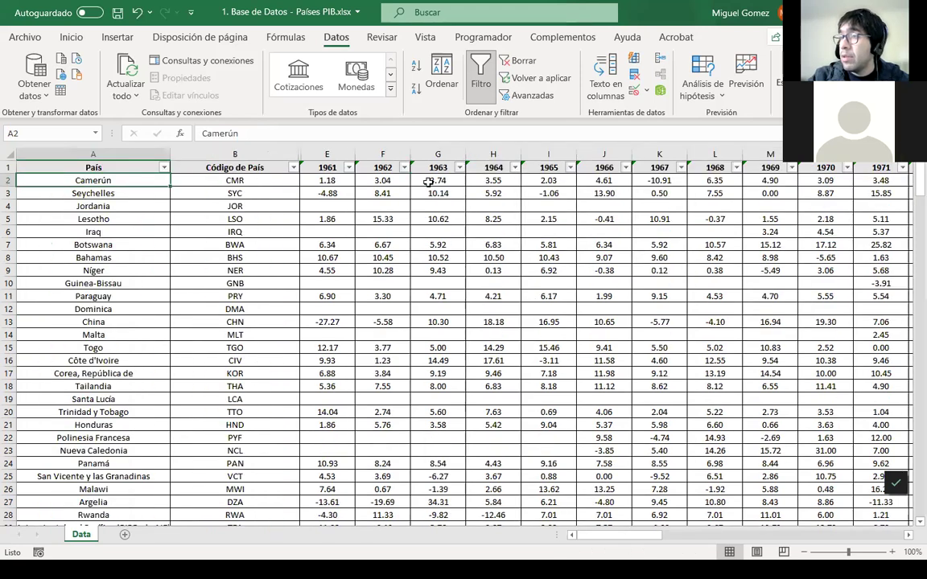